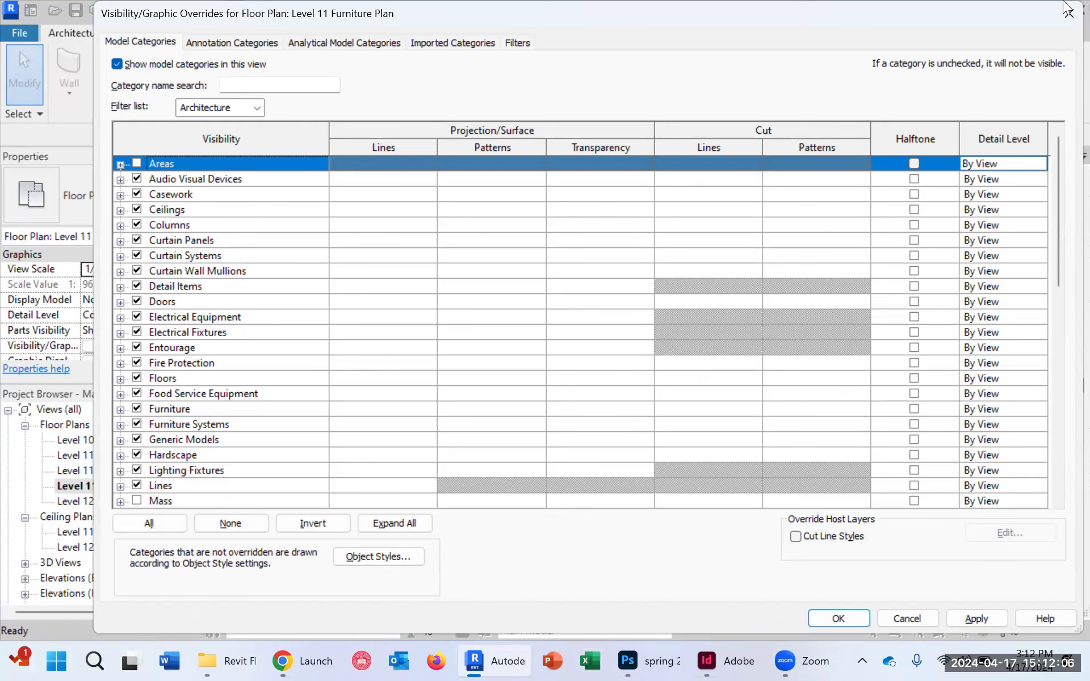
Step: Open the cut pattern override of the Walls category and set its background pattern to solid fill
{"action": "scroll", "coordinate": [352, 397], "scroll_direction": "down", "scroll_amount": 5}
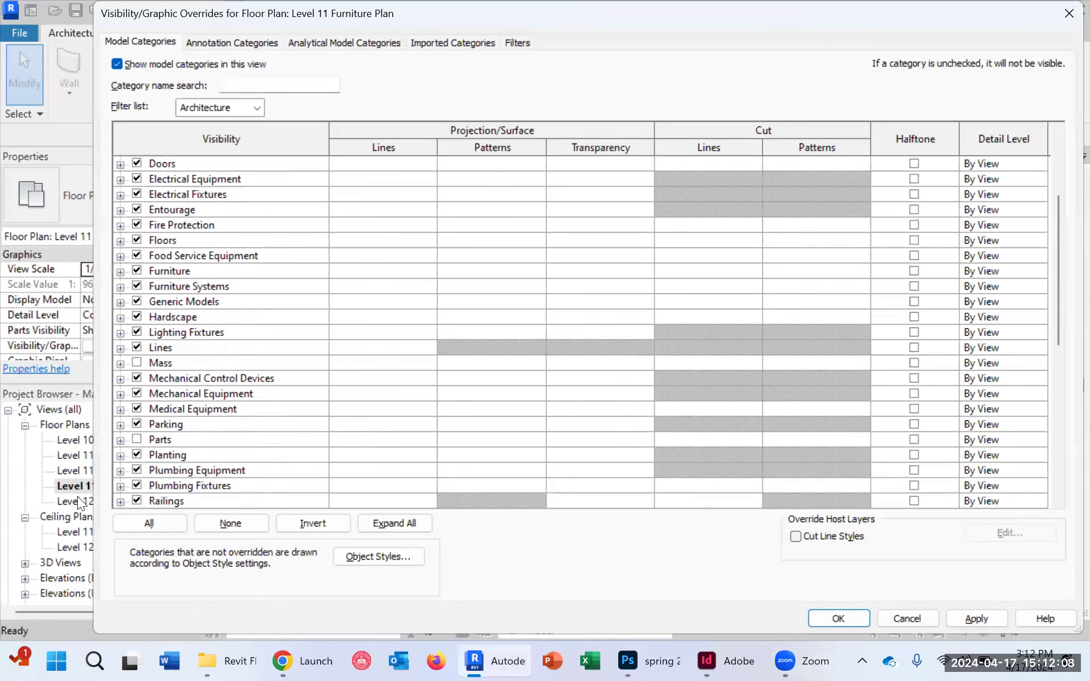
{"action": "scroll", "coordinate": [243, 318], "scroll_direction": "down", "scroll_amount": 6}
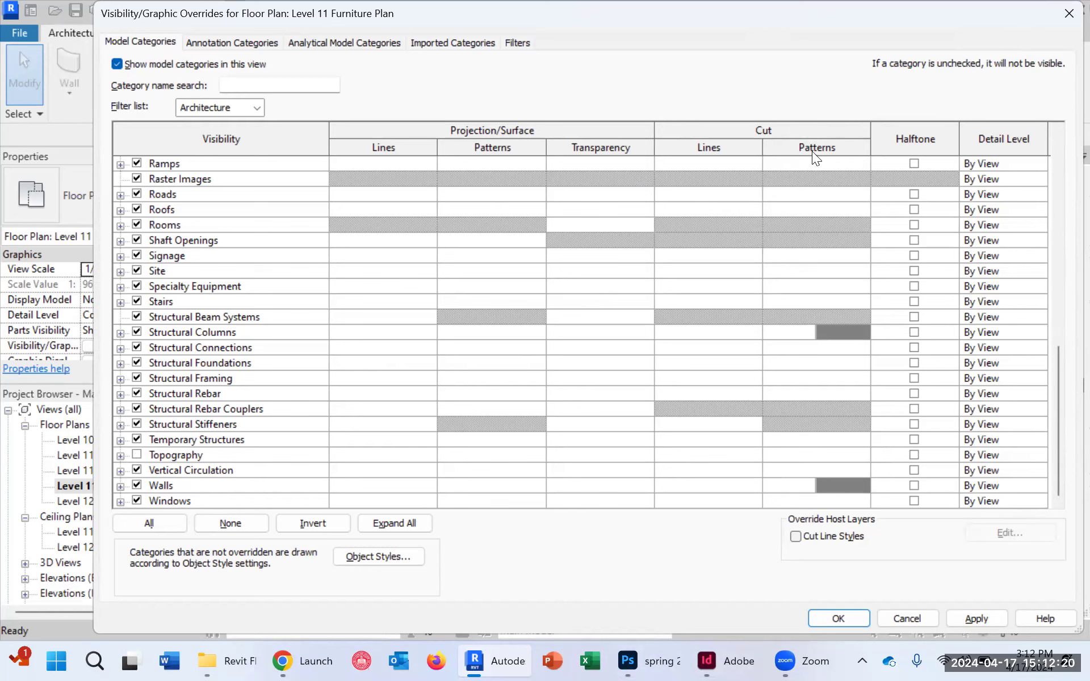
{"action": "left_click", "coordinate": [826, 470]}
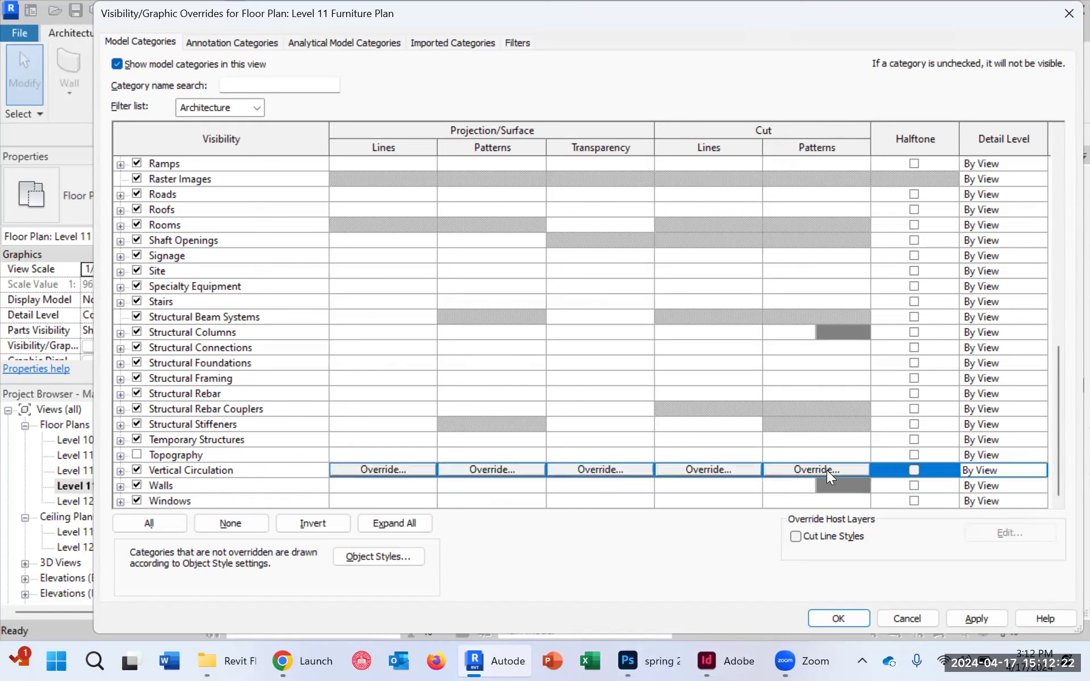
{"action": "left_click", "coordinate": [827, 487]}
{"action": "left_click", "coordinate": [829, 484]}
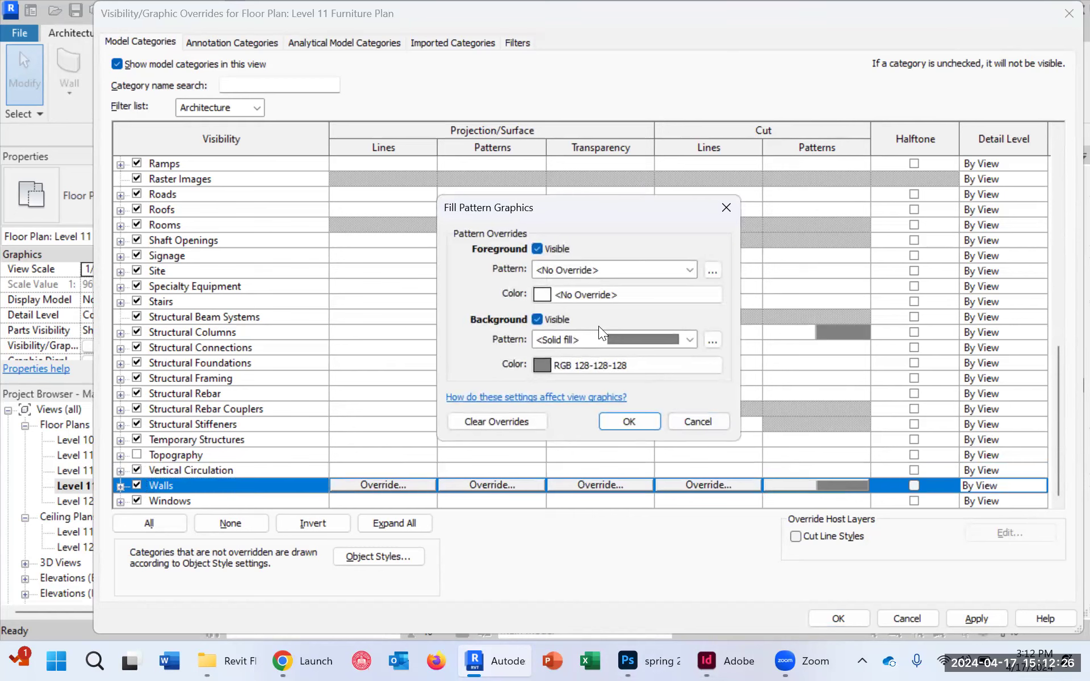
{"action": "left_click", "coordinate": [630, 335]}
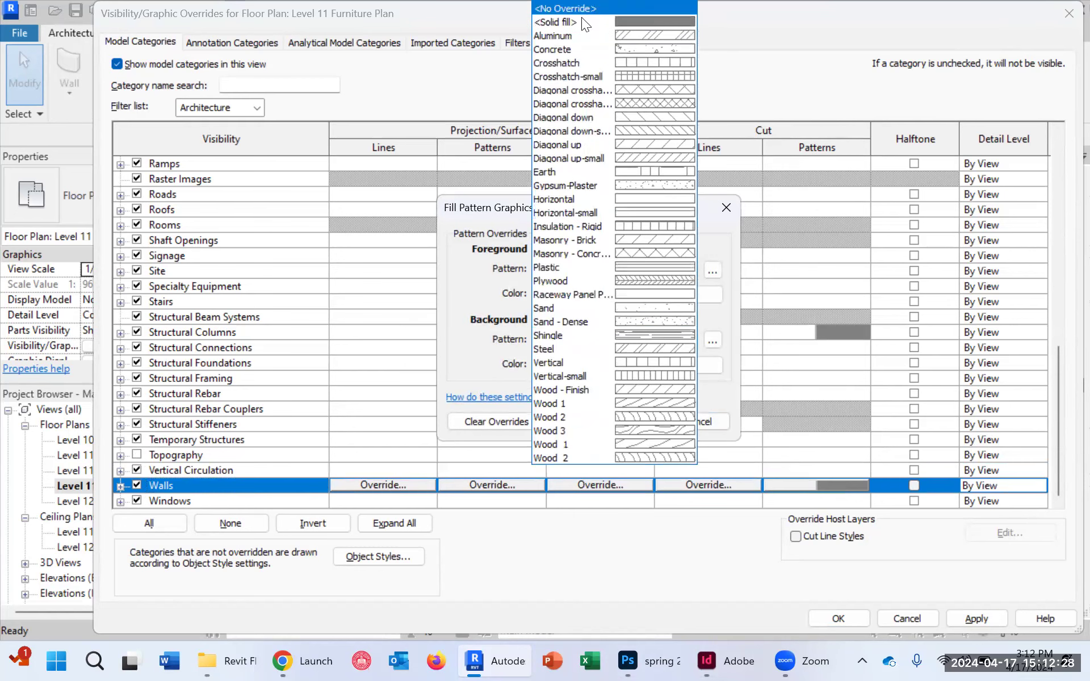
{"action": "left_click", "coordinate": [587, 35]}
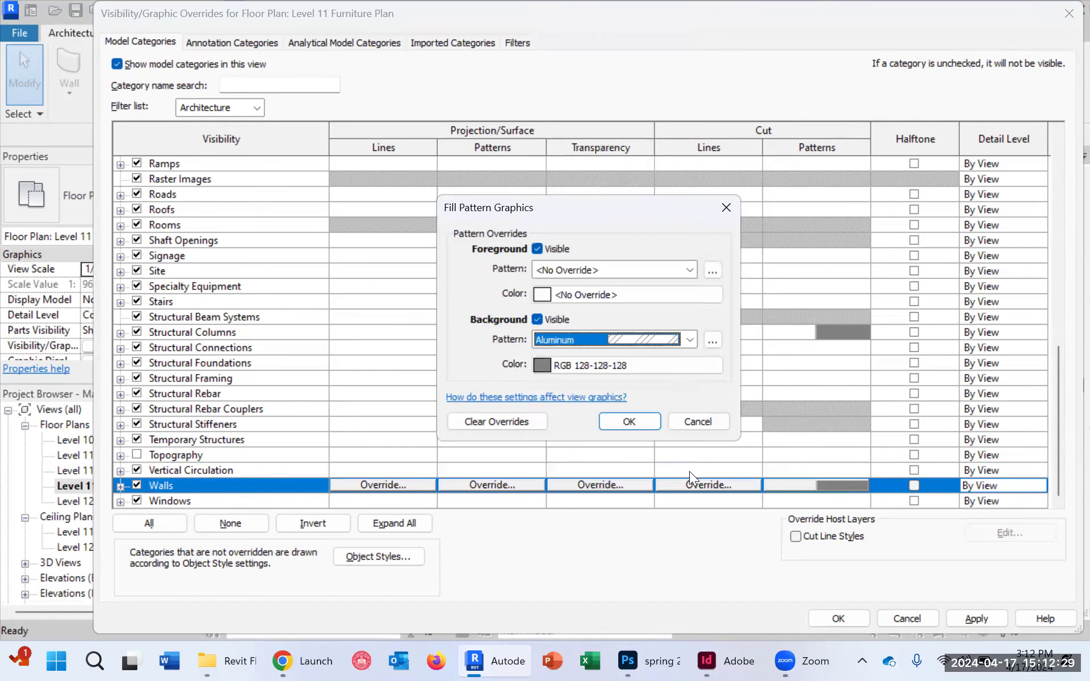
{"action": "left_click", "coordinate": [673, 340]}
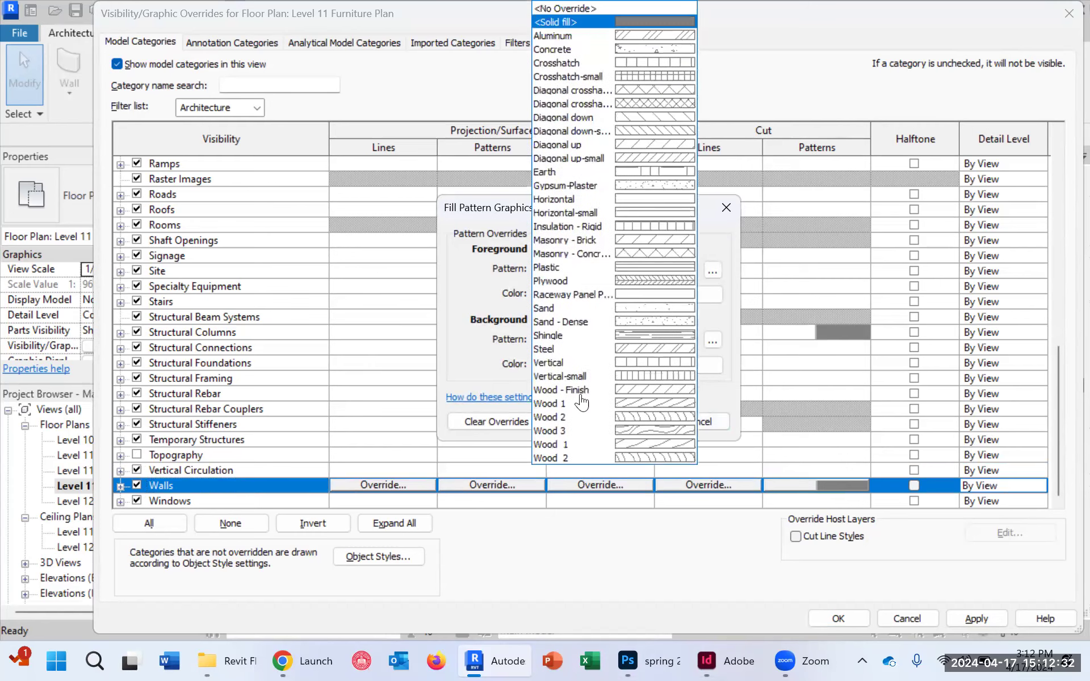
{"action": "left_click", "coordinate": [594, 25]}
Step: Use RGB 128-128-128 as the background color of the Walls cut pattern and apply the overrides to the view
{"action": "left_click", "coordinate": [546, 362]}
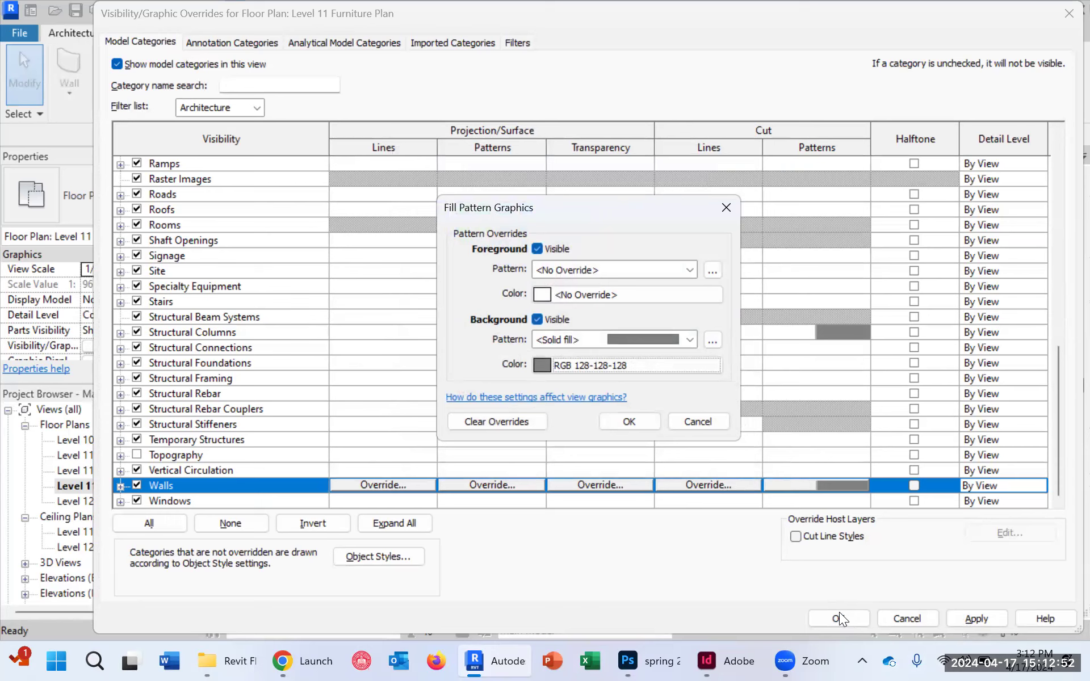
{"action": "left_click", "coordinate": [628, 421]}
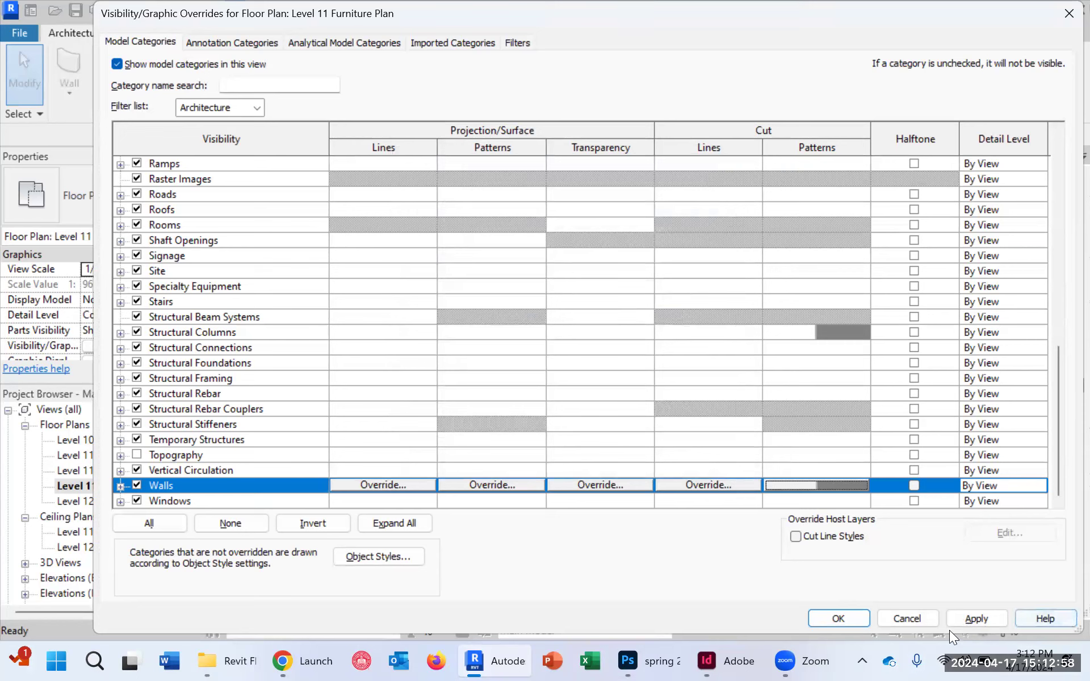
{"action": "left_click", "coordinate": [971, 621]}
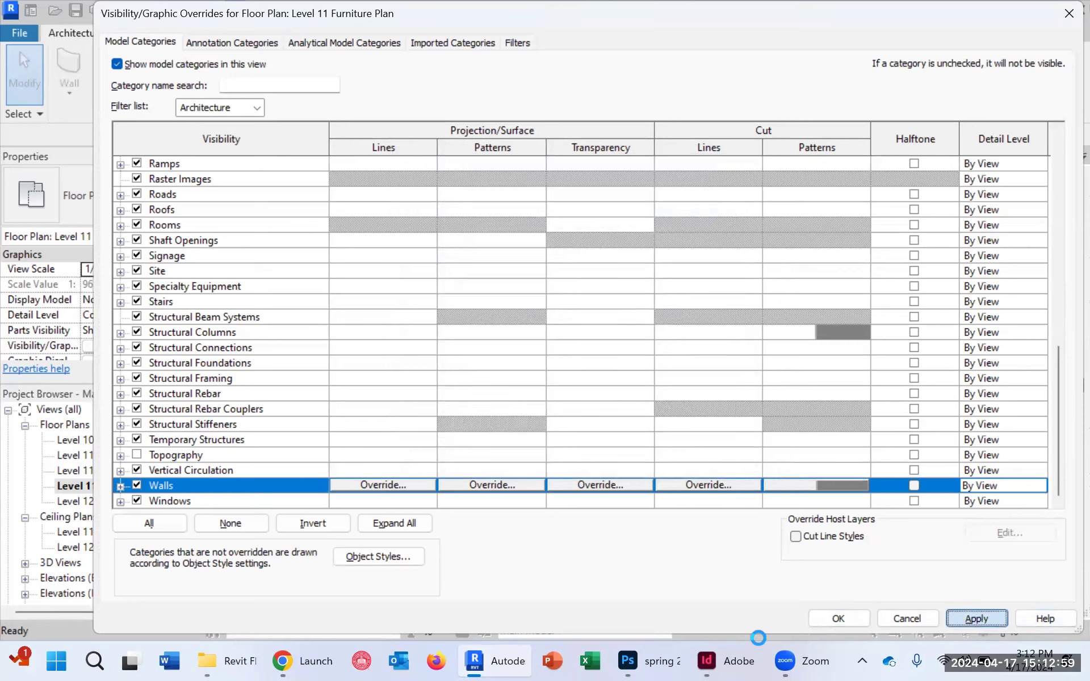
{"action": "left_click", "coordinate": [839, 618]}
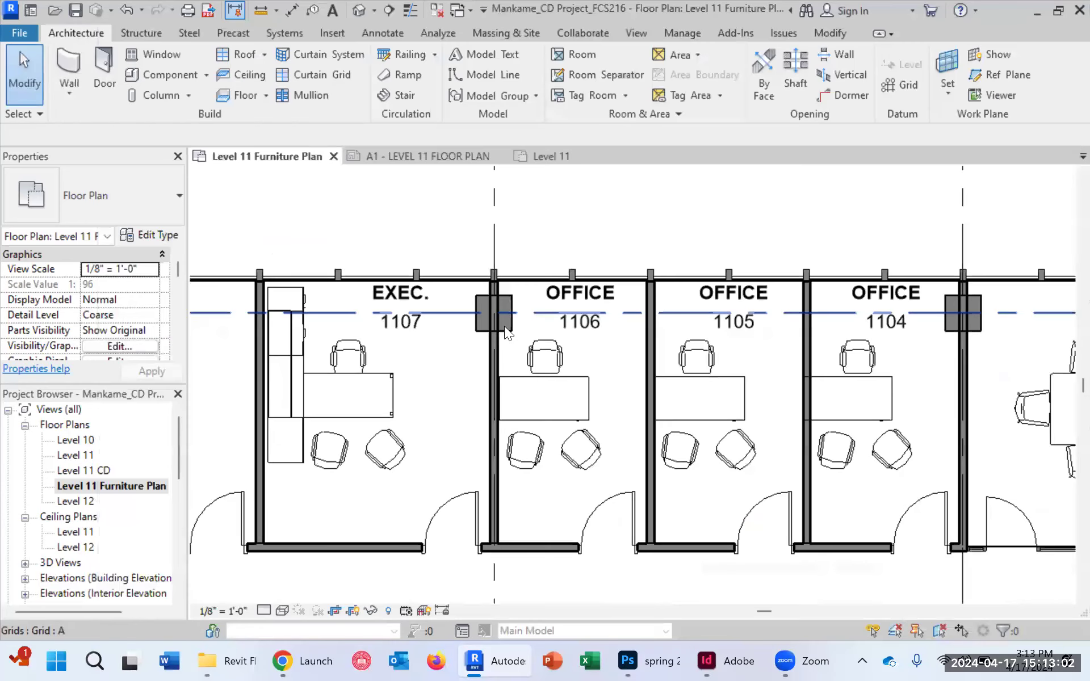
Step: Examine the gray wall fills and the door openings of the offices across the Level 11 Furniture Plan
{"action": "scroll", "coordinate": [504, 326], "scroll_direction": "down", "scroll_amount": 3}
{"action": "left_click_drag", "start_coordinate": [568, 401], "coordinate": [694, 432]}
{"action": "left_click_drag", "start_coordinate": [609, 372], "coordinate": [686, 361]}
{"action": "scroll", "coordinate": [619, 368], "scroll_direction": "up", "scroll_amount": 1}
{"action": "scroll", "coordinate": [394, 326], "scroll_direction": "up", "scroll_amount": 3}
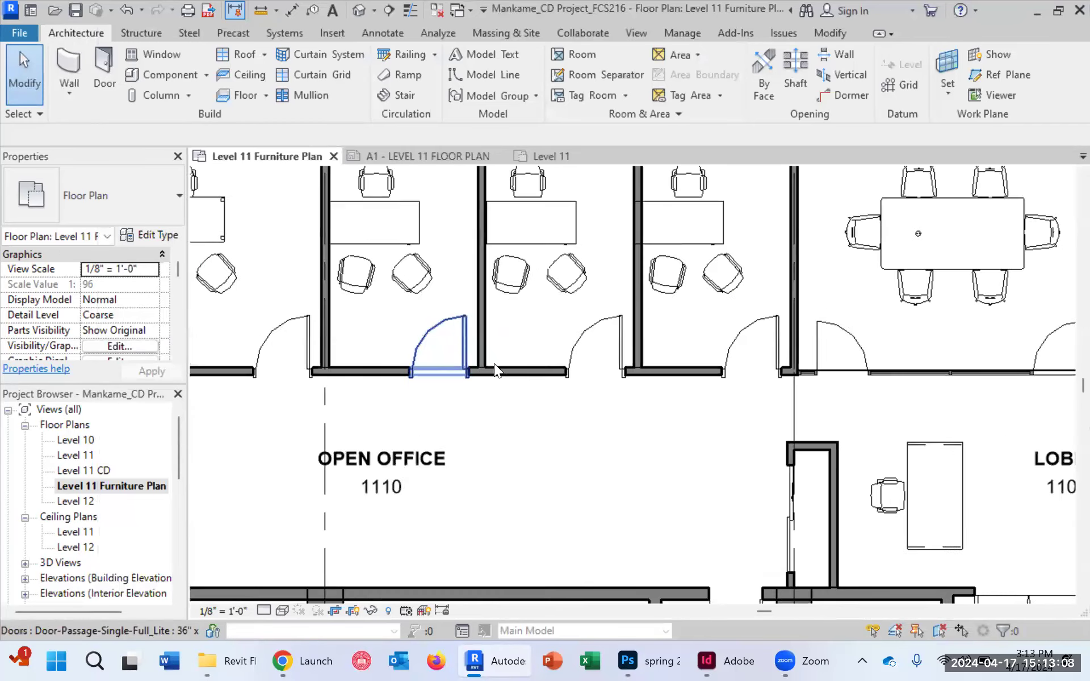
{"action": "scroll", "coordinate": [431, 346], "scroll_direction": "up", "scroll_amount": 1}
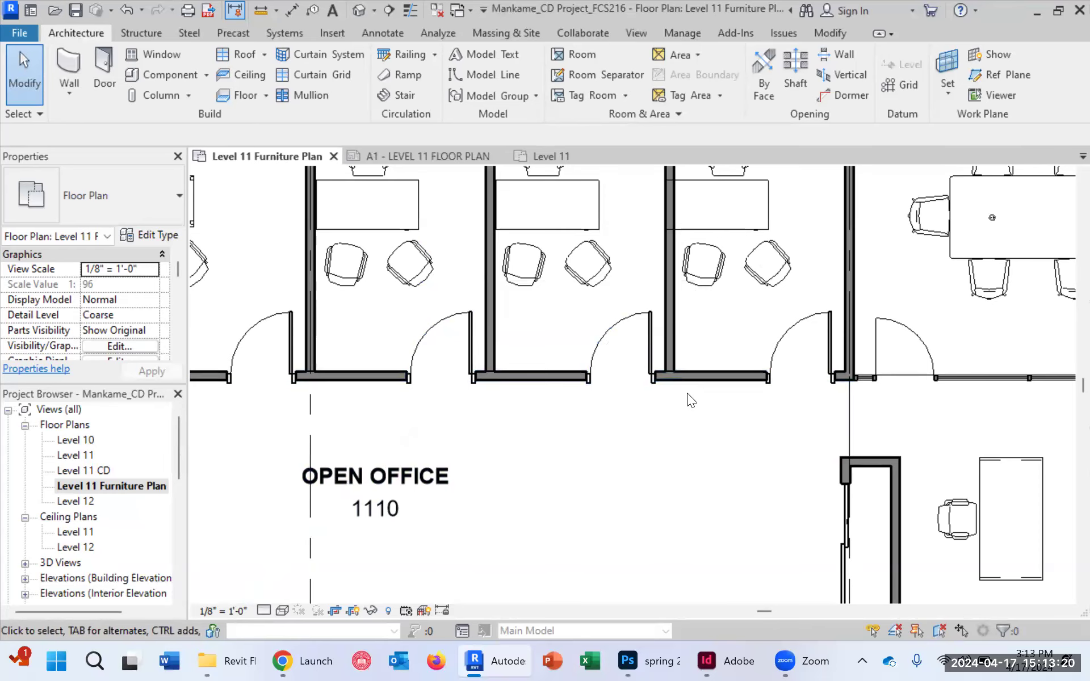
{"action": "scroll", "coordinate": [687, 393], "scroll_direction": "down", "scroll_amount": 4}
{"action": "scroll", "coordinate": [411, 431], "scroll_direction": "down", "scroll_amount": 1}
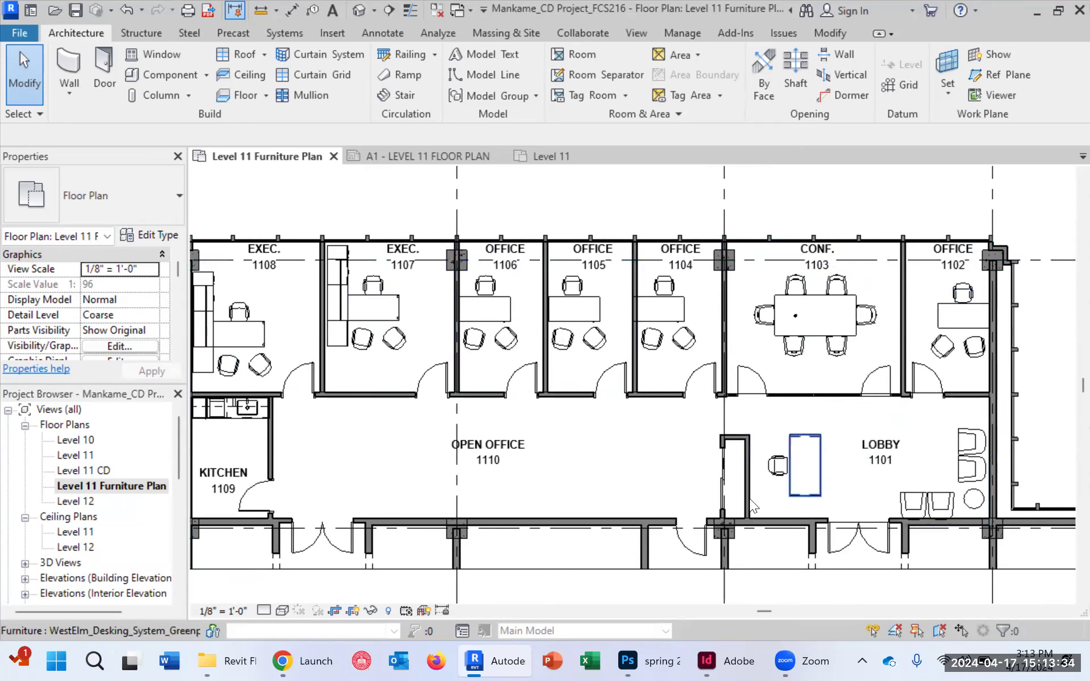
{"action": "left_click_drag", "start_coordinate": [442, 419], "coordinate": [607, 336]}
{"action": "left_click_drag", "start_coordinate": [526, 348], "coordinate": [538, 362]}
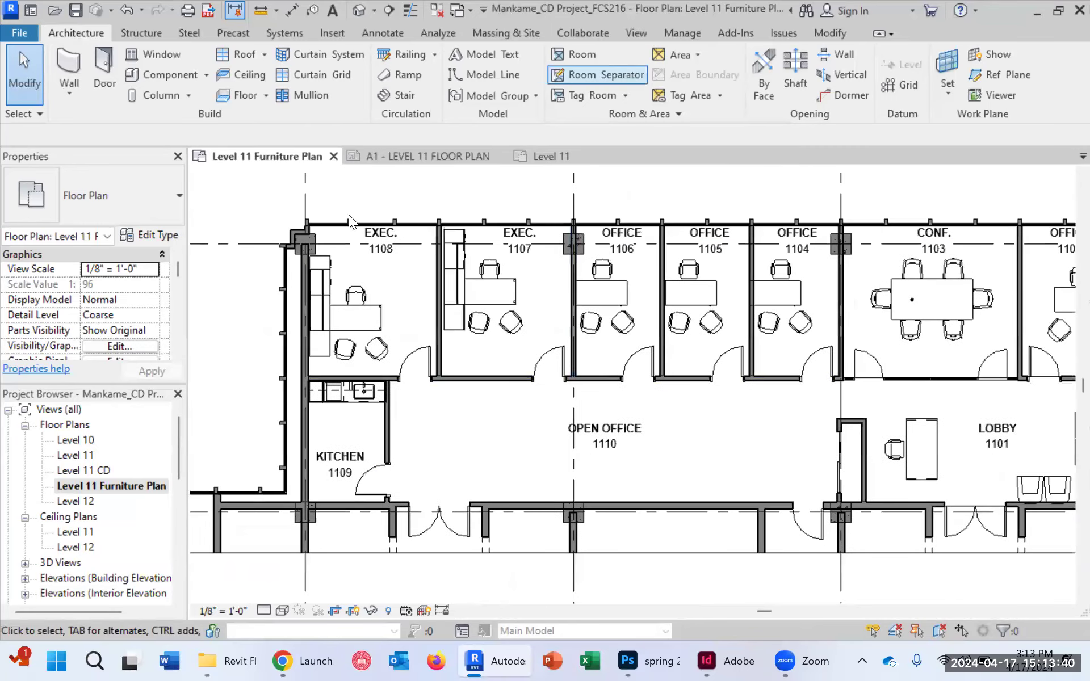
Step: Draw a detail line in the Thin Lines style across the door opening of Exec. 1108, along the corridor face of the wall
{"action": "left_click", "coordinate": [376, 33]}
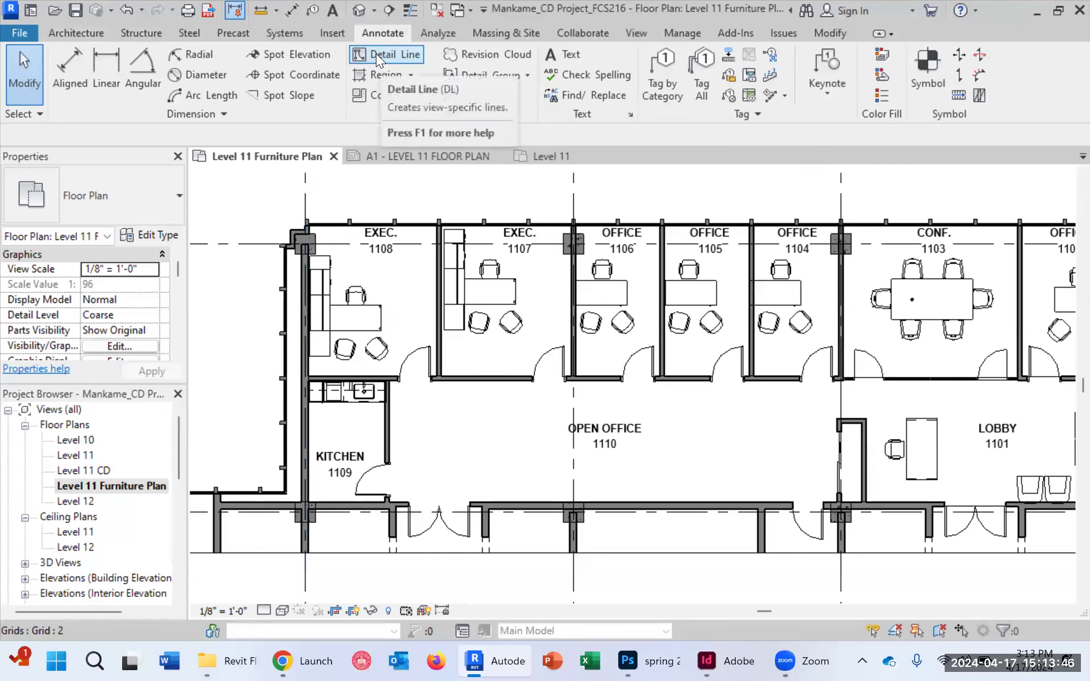
{"action": "left_click", "coordinate": [376, 53]}
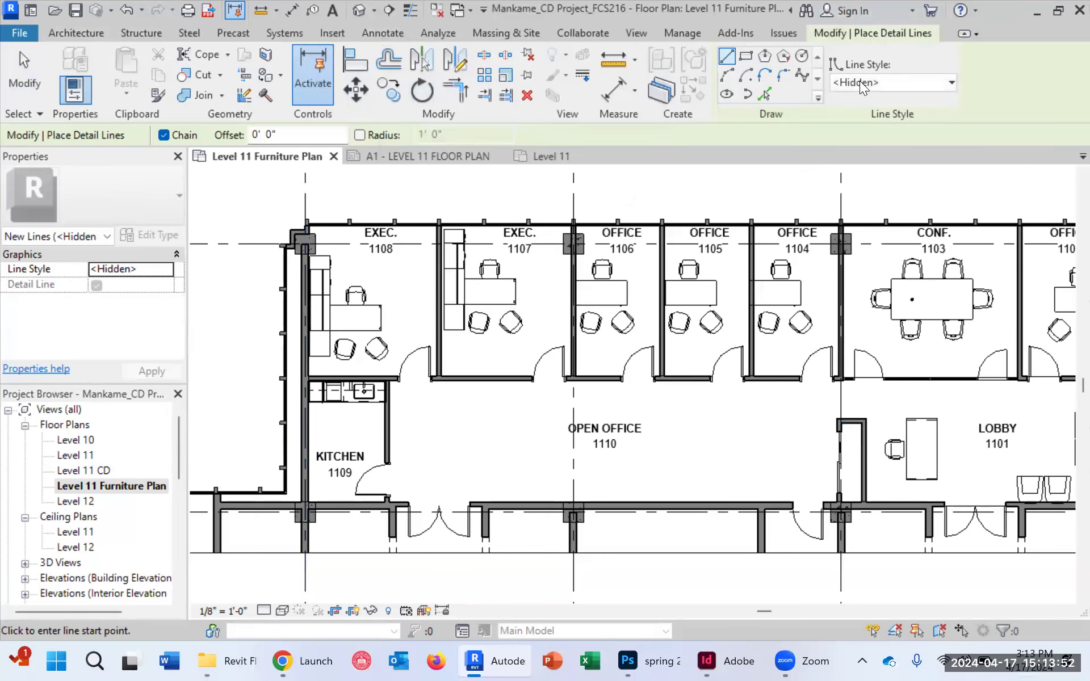
{"action": "left_click", "coordinate": [879, 80]}
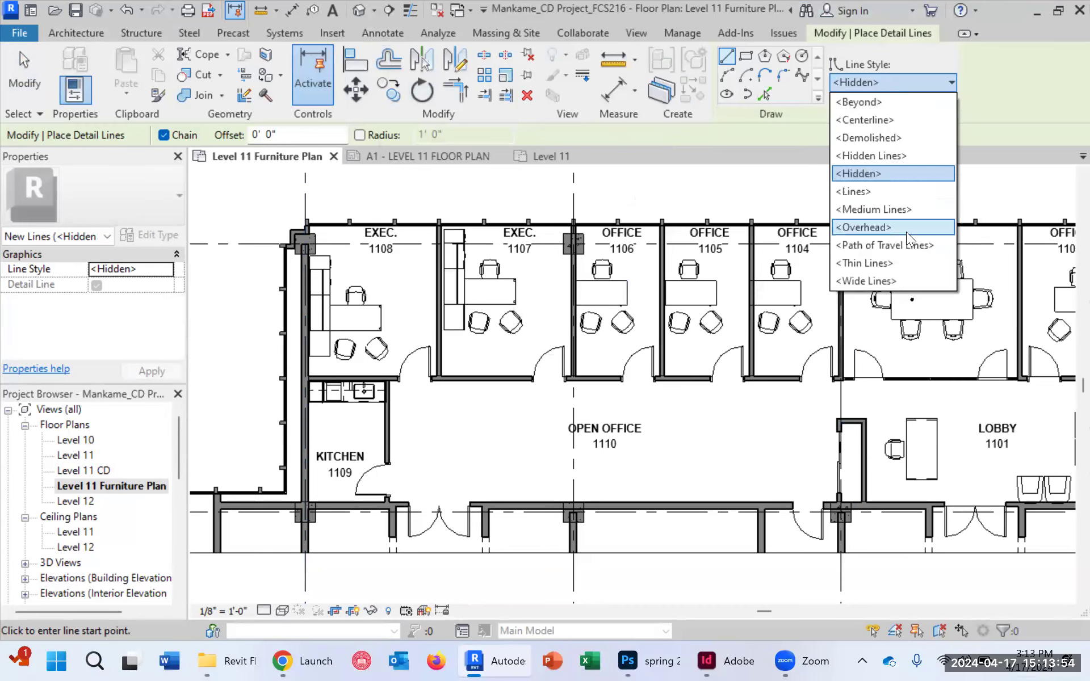
{"action": "left_click", "coordinate": [887, 262]}
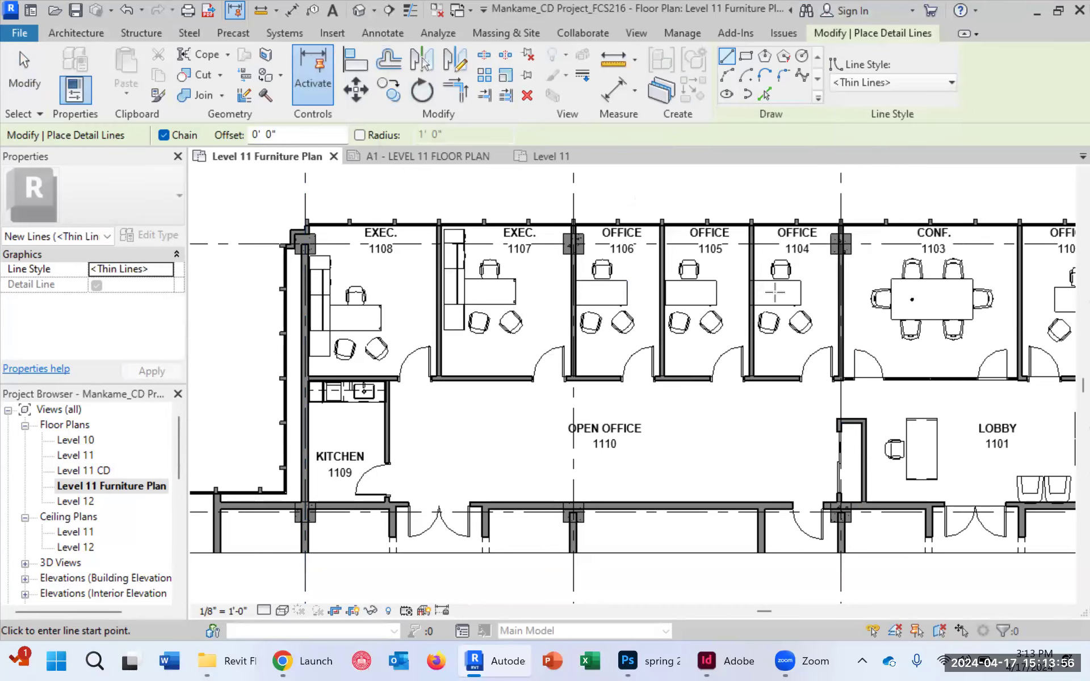
{"action": "scroll", "coordinate": [406, 392], "scroll_direction": "up", "scroll_amount": 5}
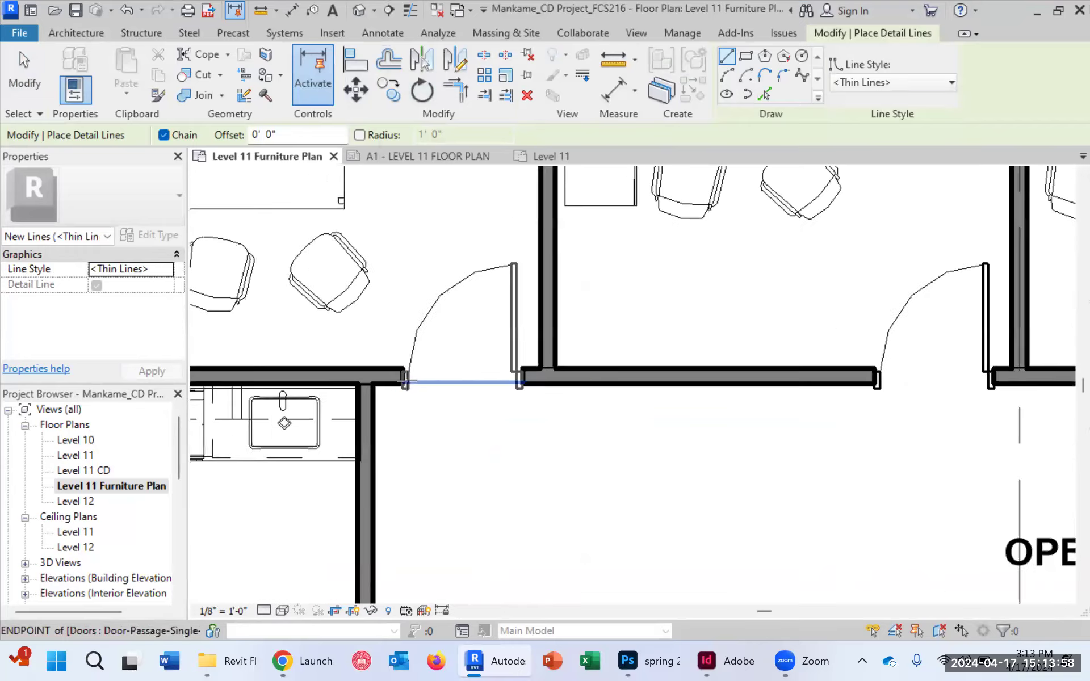
{"action": "scroll", "coordinate": [406, 392], "scroll_direction": "up", "scroll_amount": 2}
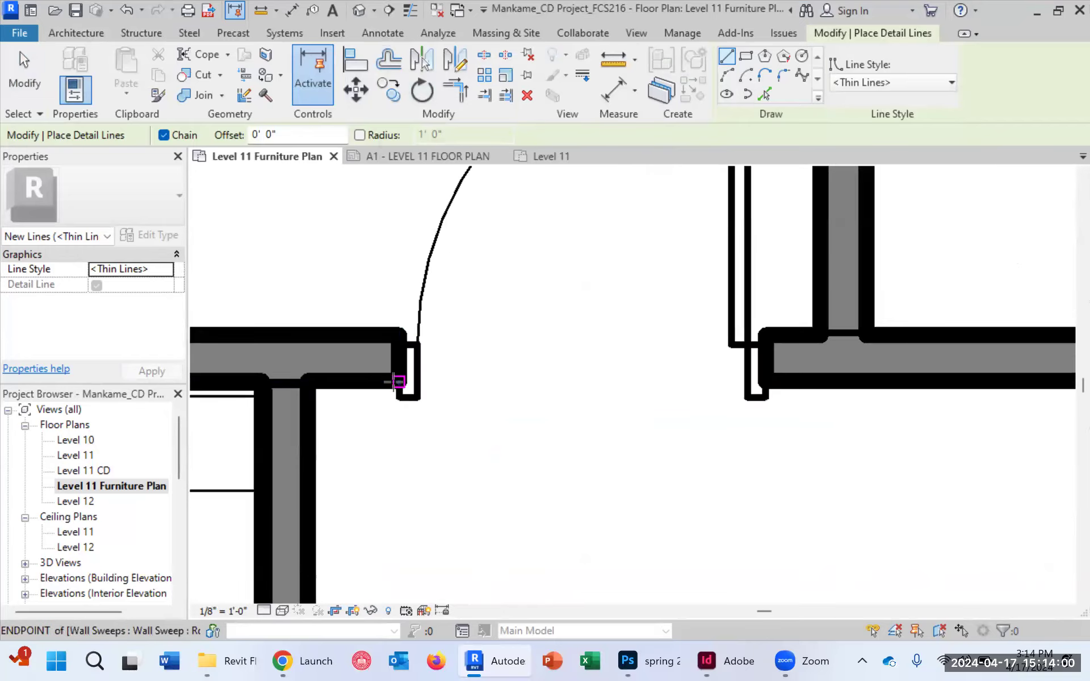
{"action": "left_click", "coordinate": [394, 383]}
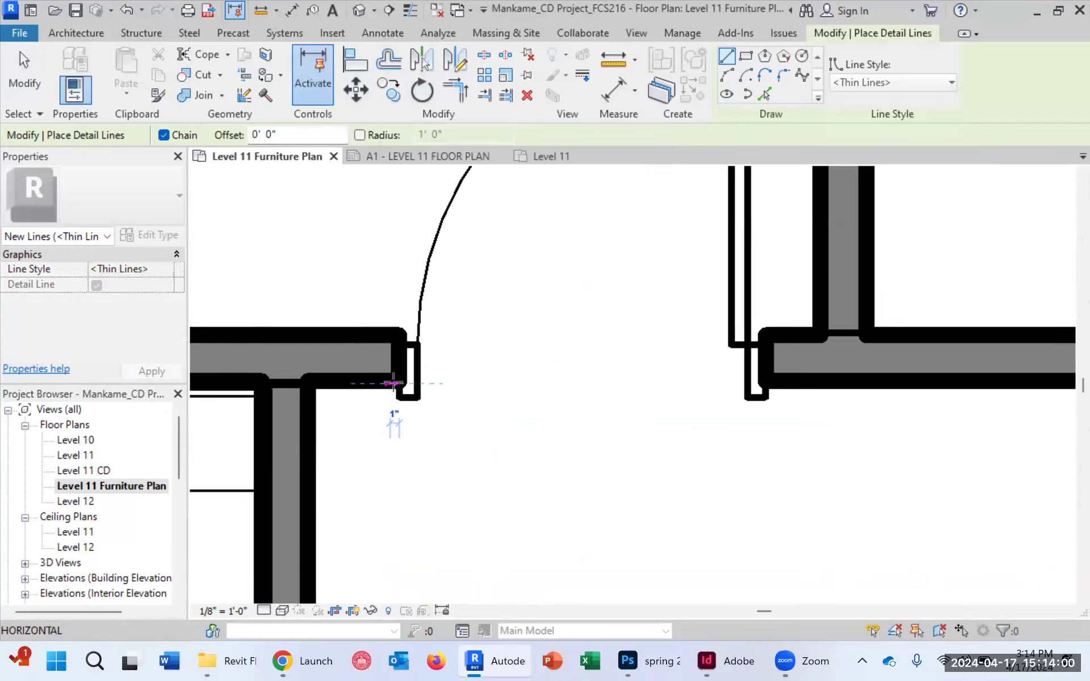
{"action": "left_click", "coordinate": [758, 383]}
{"action": "scroll", "coordinate": [363, 406], "scroll_direction": "down", "scroll_amount": 7}
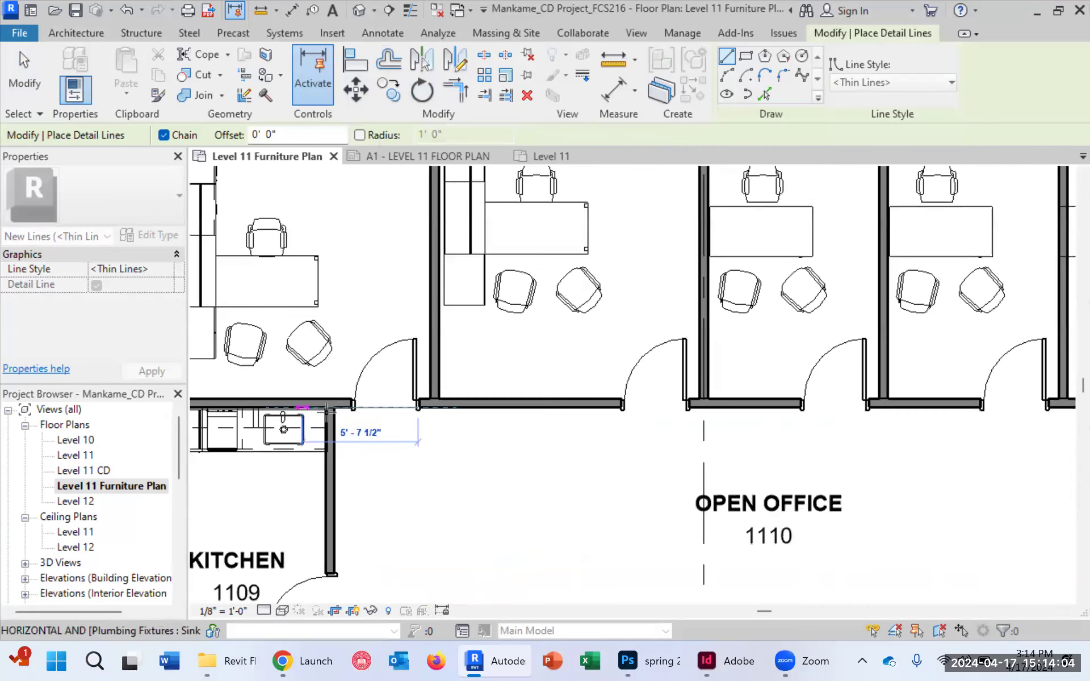
{"action": "key", "text": "Escape"}
{"action": "key", "text": "Escape"}
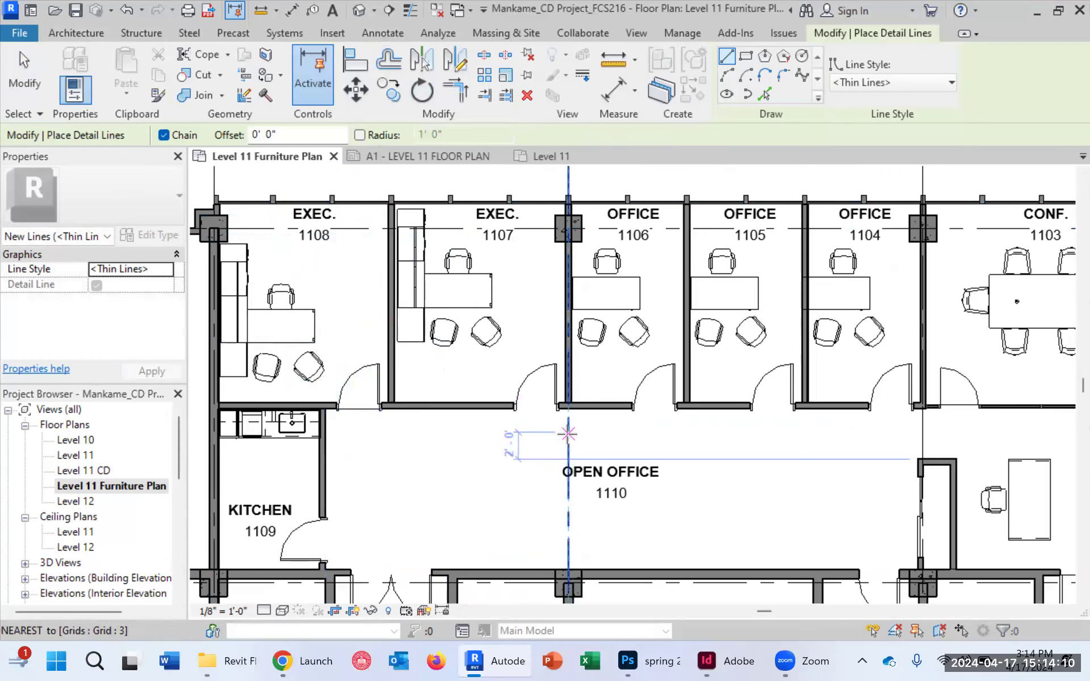
Step: Draw a Thin Lines detail line across the door opening of Exec. 1107, flush with the corridor wall face
{"action": "scroll", "coordinate": [528, 420], "scroll_direction": "up", "scroll_amount": 5}
{"action": "left_click", "coordinate": [482, 378]}
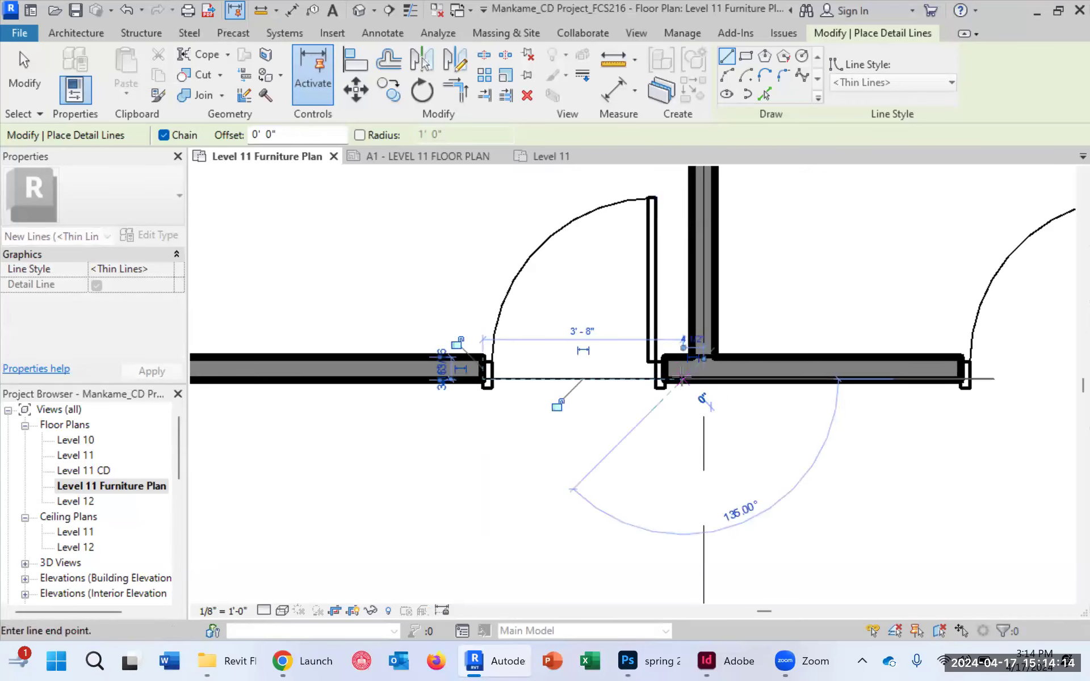
{"action": "scroll", "coordinate": [568, 391], "scroll_direction": "down", "scroll_amount": 5}
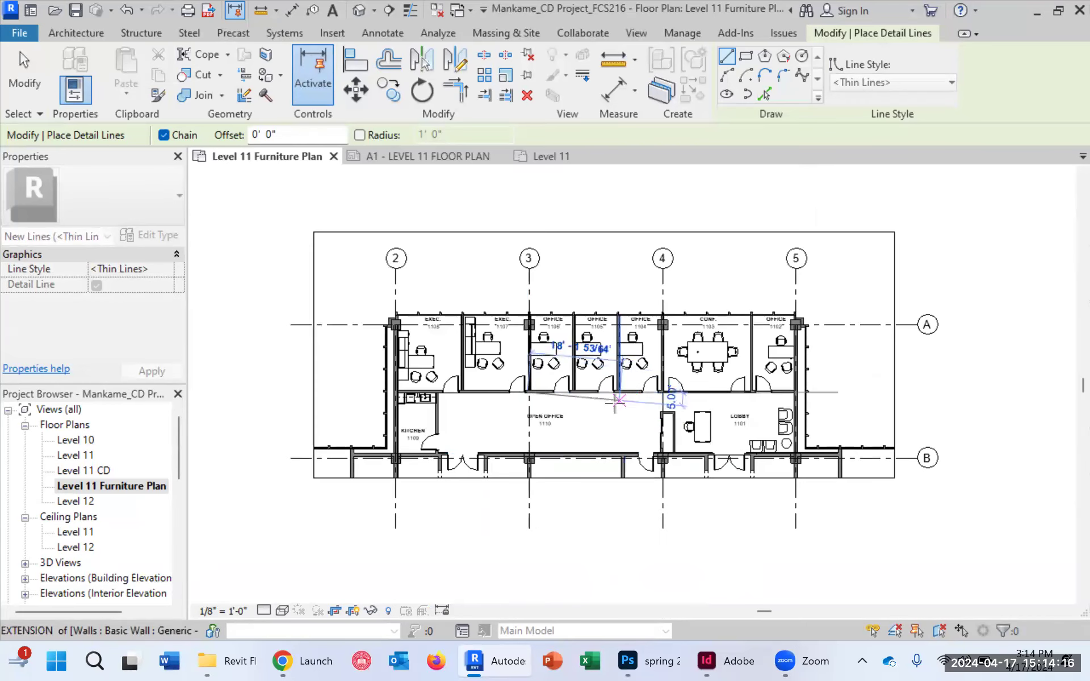
Step: Close the door opening of Office 1106 with a Thin Lines detail line along the corridor wall face
{"action": "scroll", "coordinate": [590, 410], "scroll_direction": "up", "scroll_amount": 5}
{"action": "scroll", "coordinate": [591, 411], "scroll_direction": "up", "scroll_amount": 4}
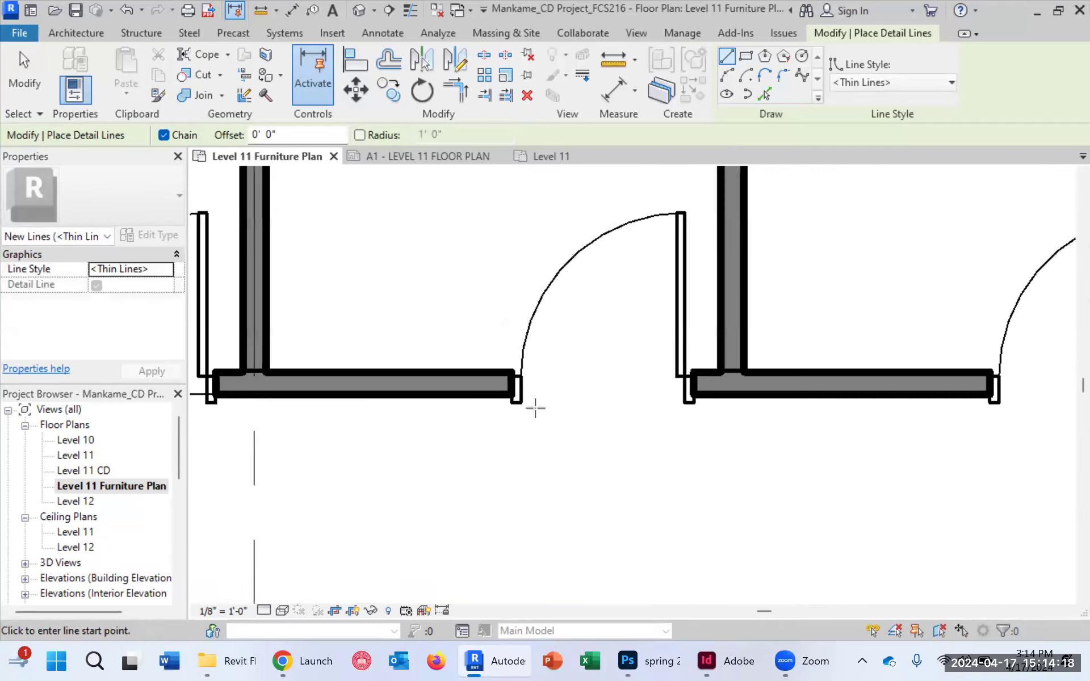
{"action": "left_click", "coordinate": [698, 395]}
{"action": "key", "text": "Escape"}
{"action": "scroll", "coordinate": [365, 414], "scroll_direction": "down", "scroll_amount": 5}
{"action": "key", "text": "Escape"}
{"action": "scroll", "coordinate": [643, 392], "scroll_direction": "up", "scroll_amount": 2}
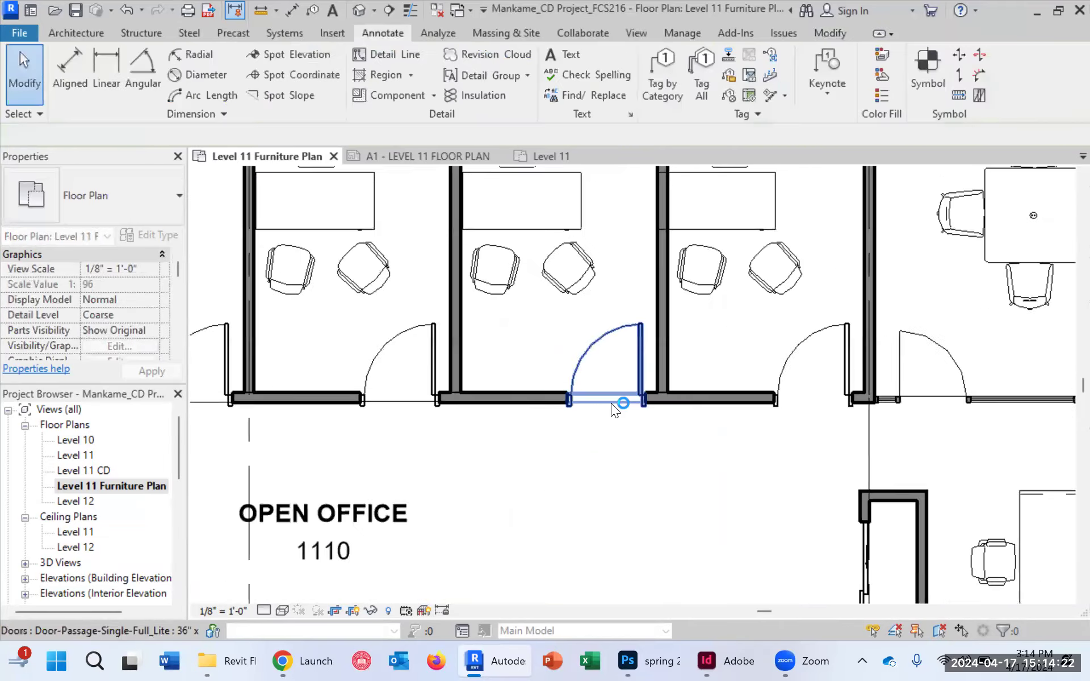
Step: Add a Thin Lines detail line between the door jambs of Office 1105 on the corridor side
{"action": "scroll", "coordinate": [610, 403], "scroll_direction": "up", "scroll_amount": 5}
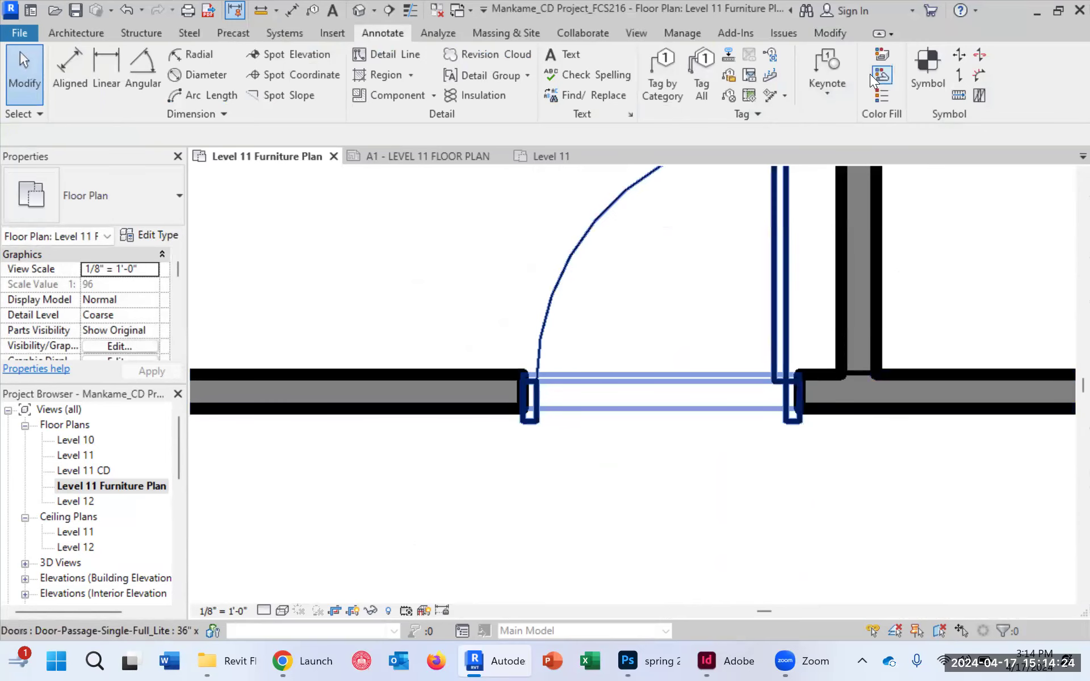
{"action": "key", "text": "Escape"}
{"action": "left_click", "coordinate": [386, 54]}
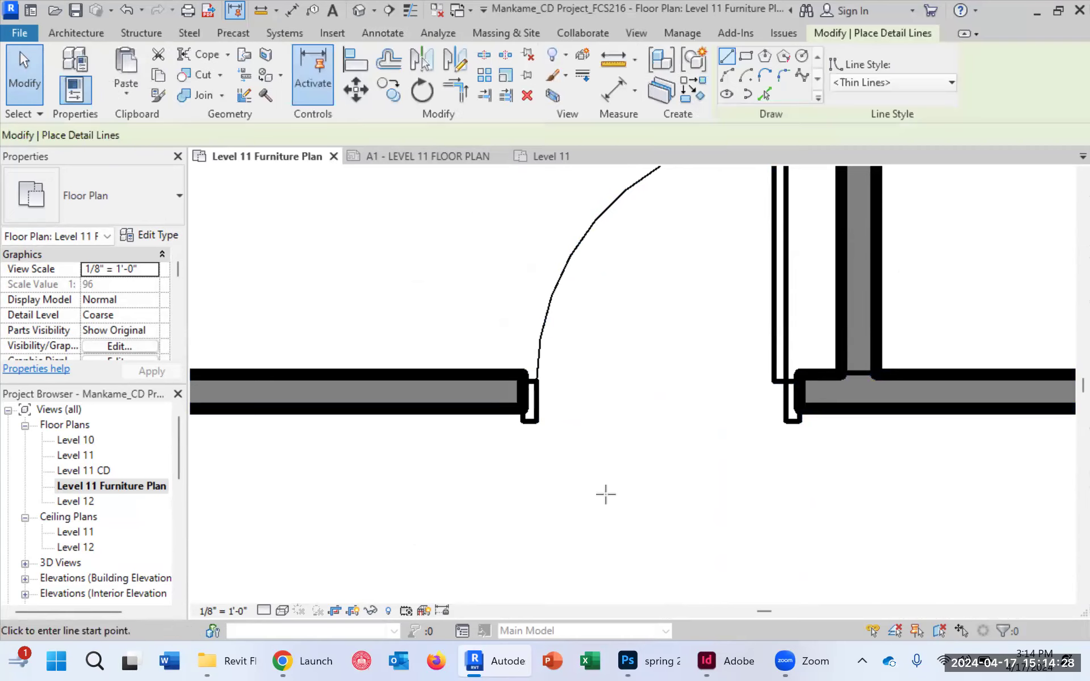
{"action": "left_click", "coordinate": [526, 408]}
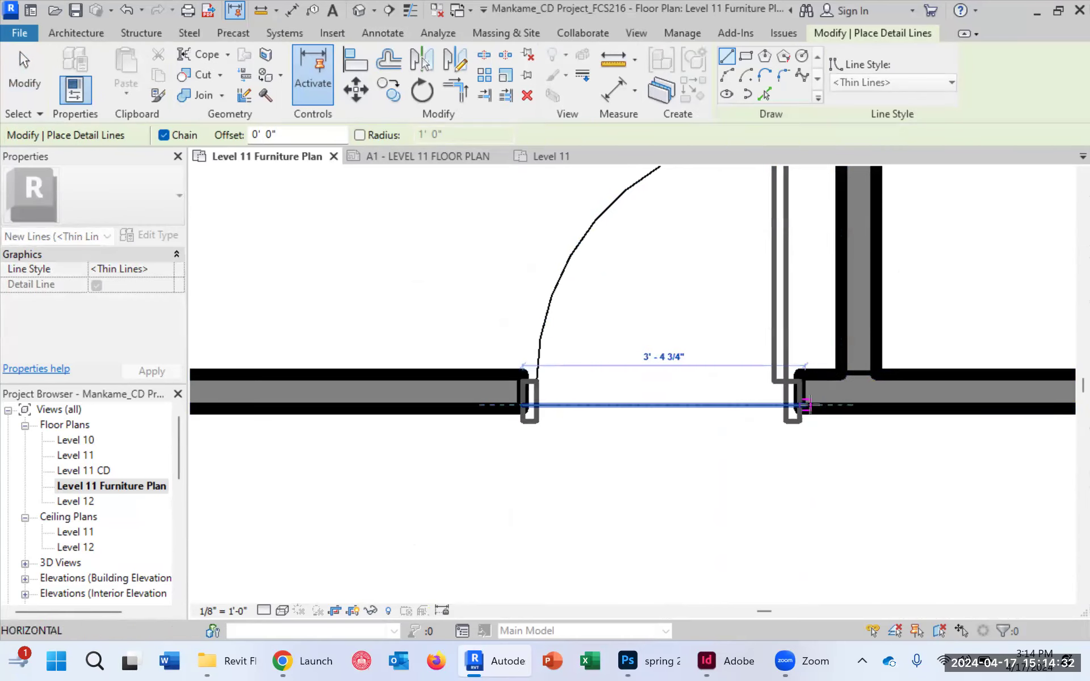
{"action": "left_click", "coordinate": [803, 406]}
{"action": "key", "text": "Escape"}
{"action": "scroll", "coordinate": [157, 430], "scroll_direction": "down", "scroll_amount": 2}
{"action": "scroll", "coordinate": [316, 420], "scroll_direction": "down", "scroll_amount": 4}
Step: Draw a Thin Lines detail line across the door opening of Office 1104 and finish the Detail Line command
{"action": "left_click", "coordinate": [745, 418]}
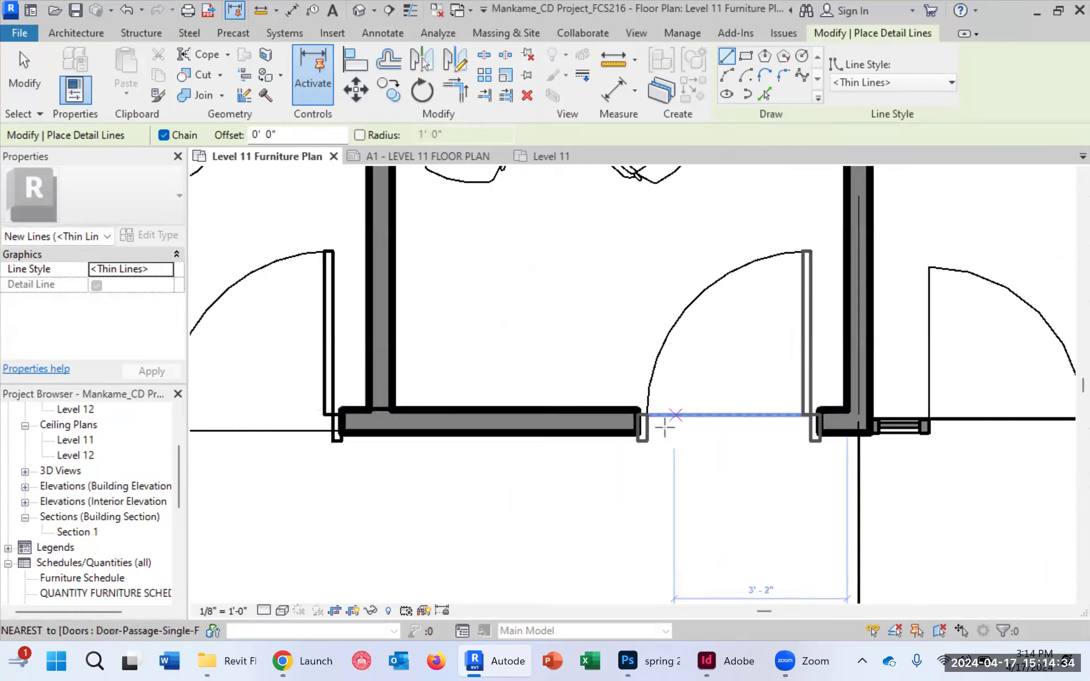
{"action": "scroll", "coordinate": [662, 422], "scroll_direction": "up", "scroll_amount": 5}
{"action": "scroll", "coordinate": [616, 415], "scroll_direction": "down", "scroll_amount": 4}
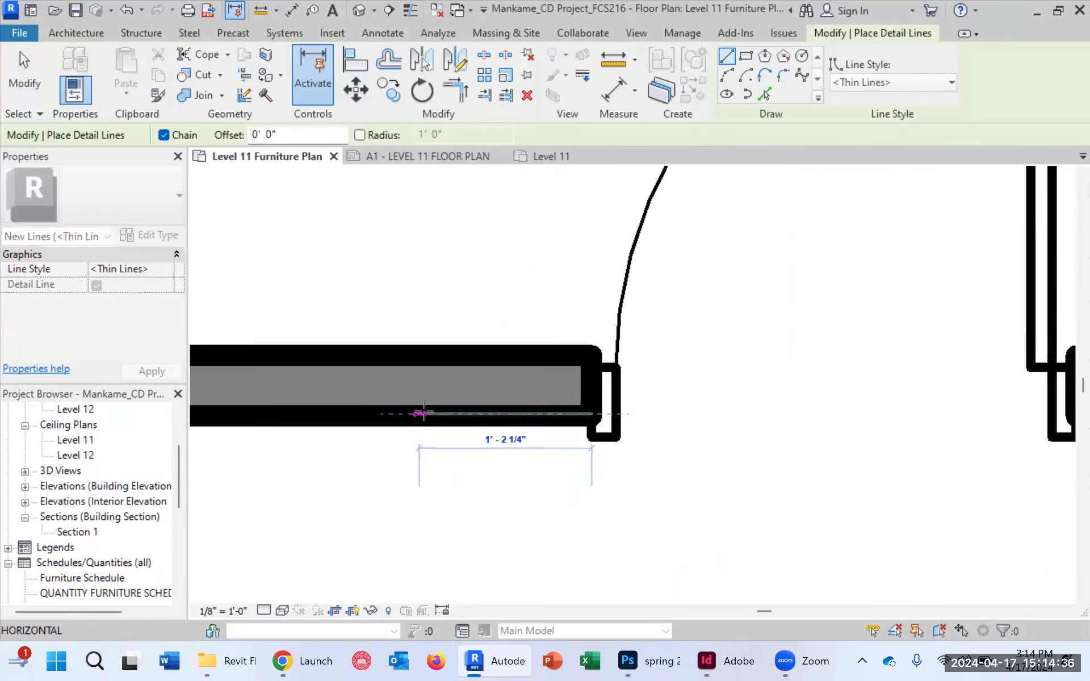
{"action": "scroll", "coordinate": [301, 357], "scroll_direction": "down", "scroll_amount": 5}
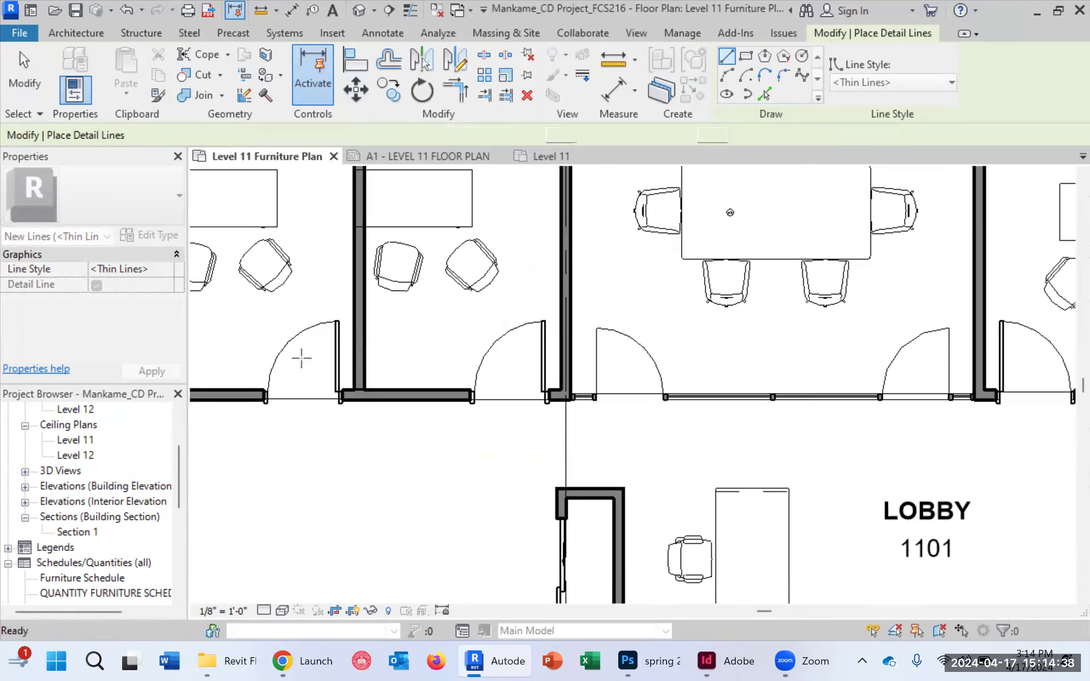
{"action": "key", "text": "Escape"}
{"action": "key", "text": "Escape"}
Step: Draw a Thin Lines detail line across the door opening of Office 1102 on the corridor side
{"action": "scroll", "coordinate": [799, 386], "scroll_direction": "up", "scroll_amount": 4}
{"action": "scroll", "coordinate": [799, 381], "scroll_direction": "up", "scroll_amount": 4}
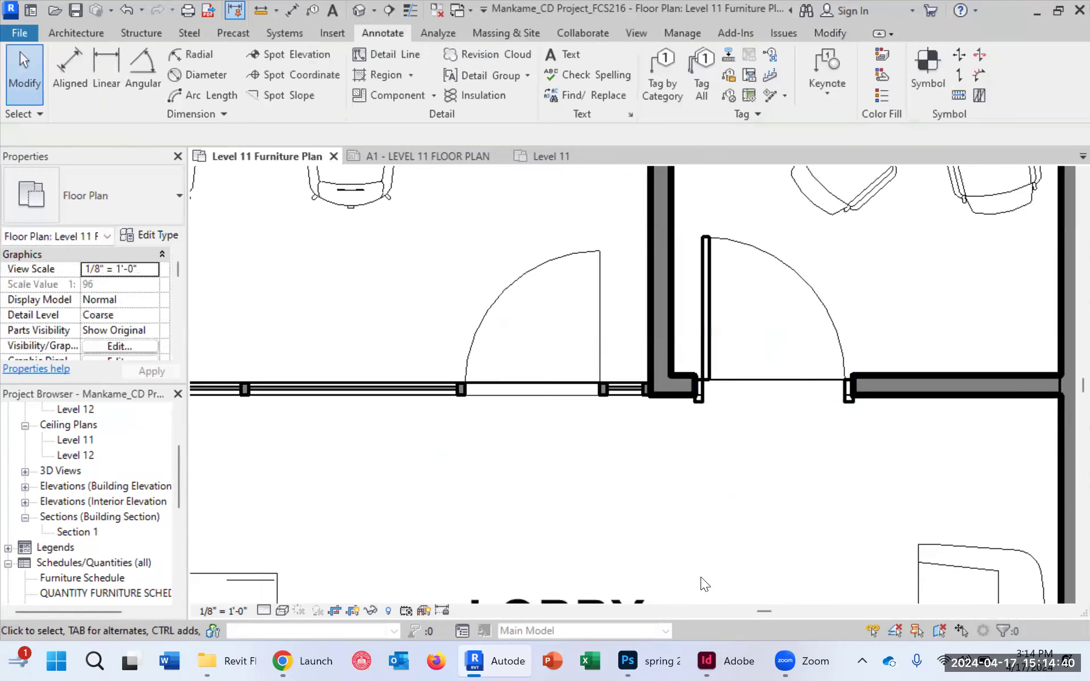
{"action": "scroll", "coordinate": [942, 380], "scroll_direction": "down", "scroll_amount": 1}
{"action": "scroll", "coordinate": [799, 392], "scroll_direction": "down", "scroll_amount": 6}
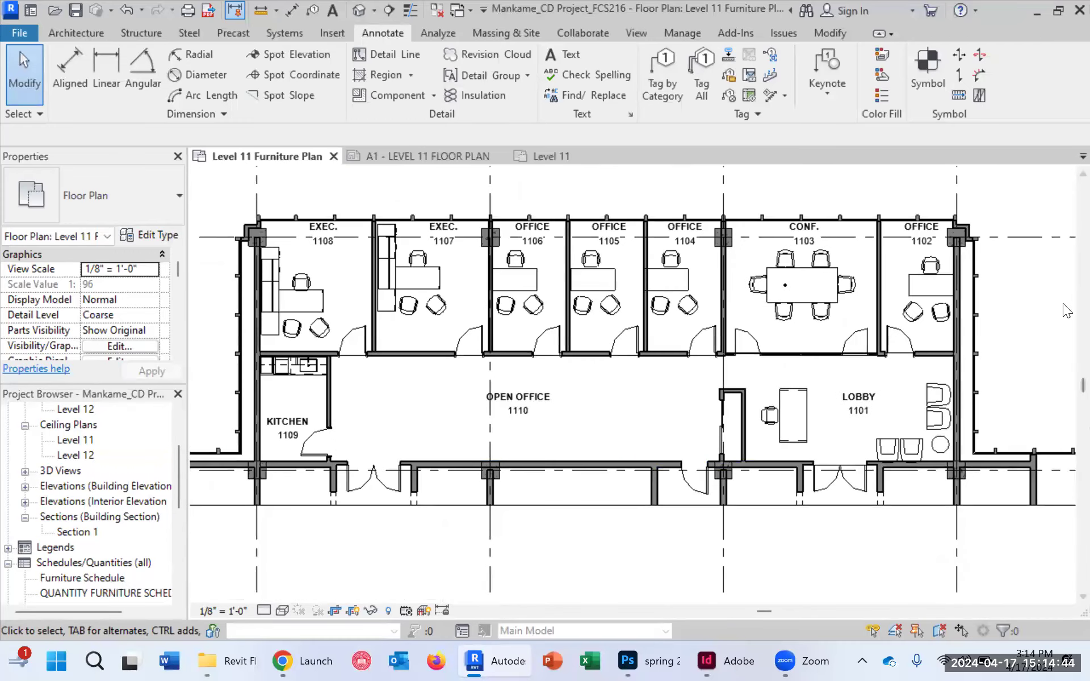
{"action": "scroll", "coordinate": [812, 379], "scroll_direction": "up", "scroll_amount": 7}
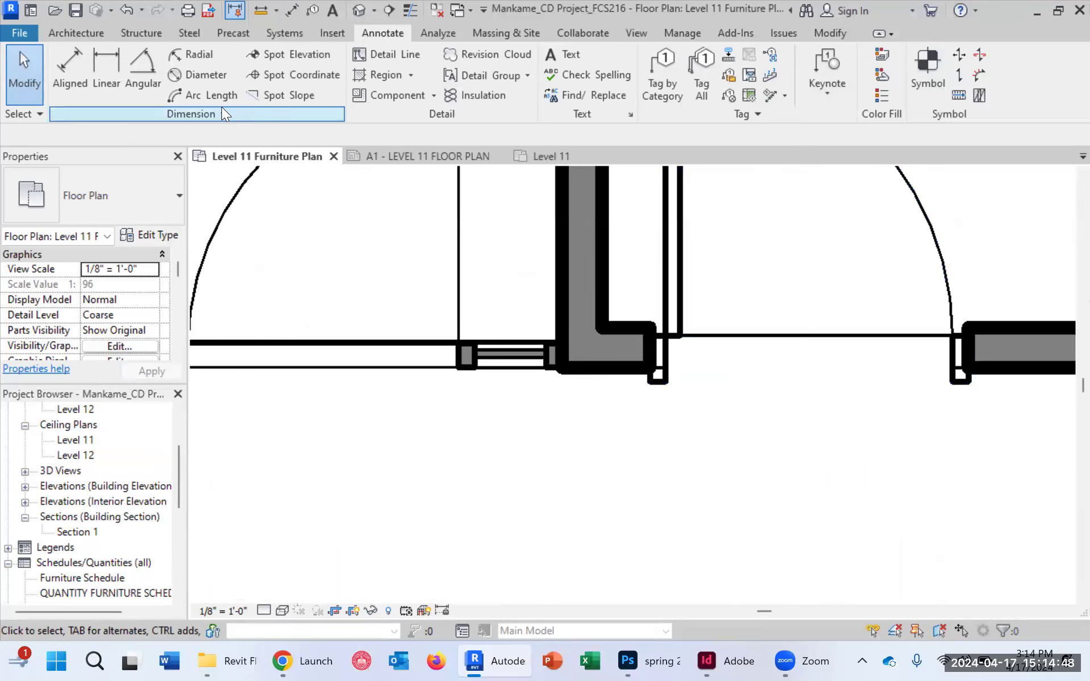
{"action": "left_click", "coordinate": [395, 55]}
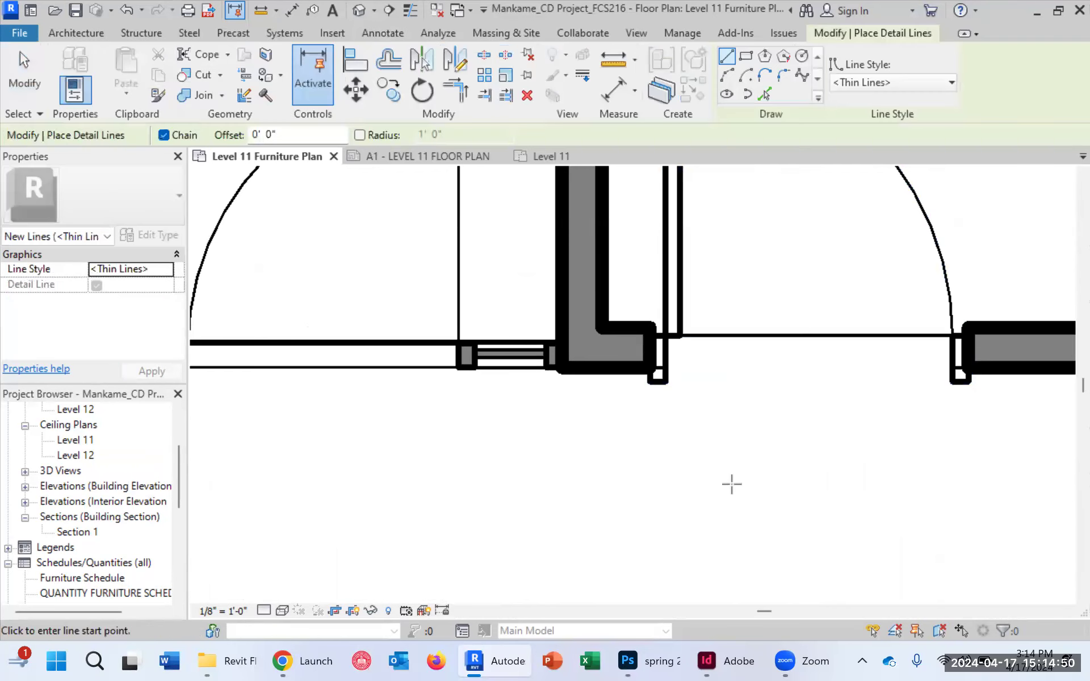
{"action": "left_click", "coordinate": [652, 364]}
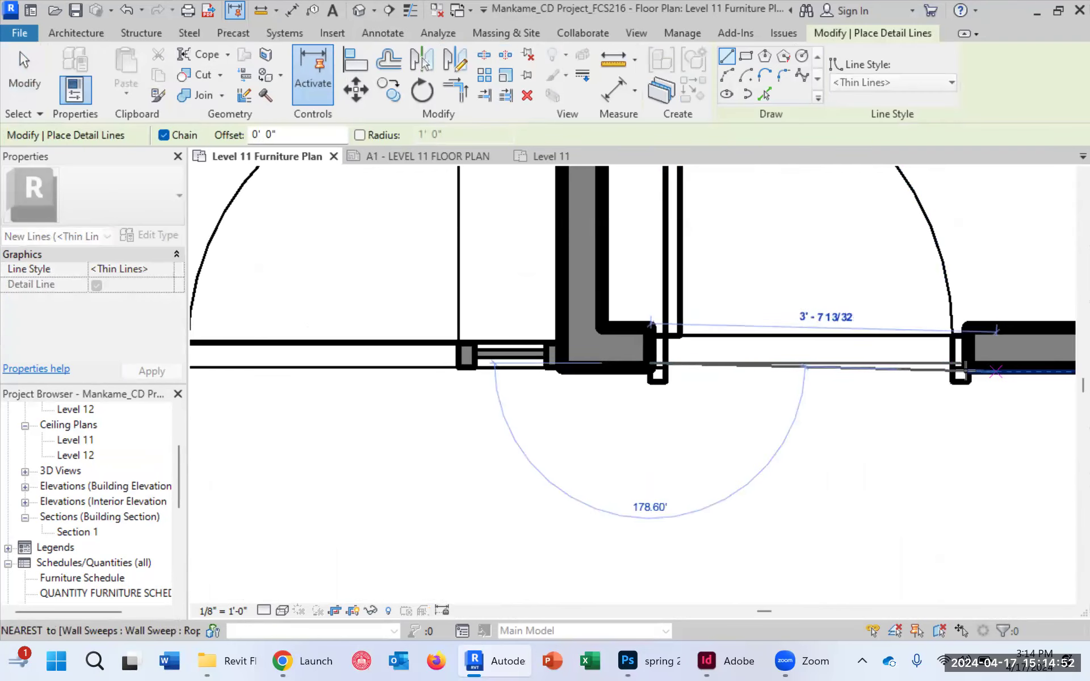
{"action": "scroll", "coordinate": [987, 364], "scroll_direction": "down", "scroll_amount": 8}
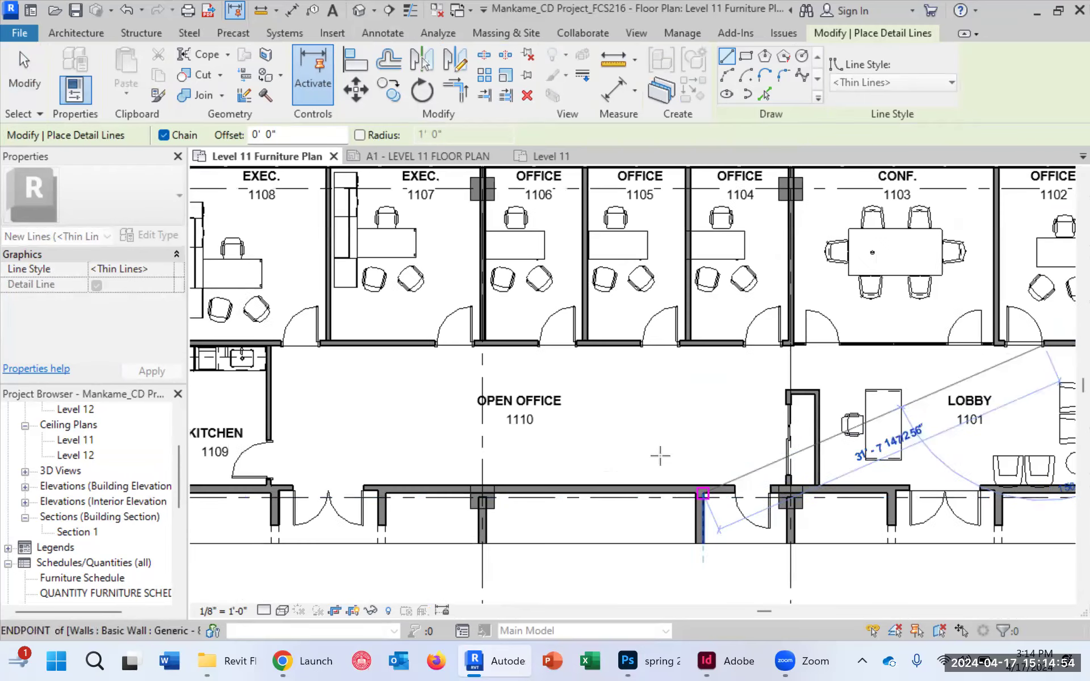
{"action": "scroll", "coordinate": [13, 568], "scroll_direction": "up", "scroll_amount": 2}
{"action": "key", "text": "Escape"}
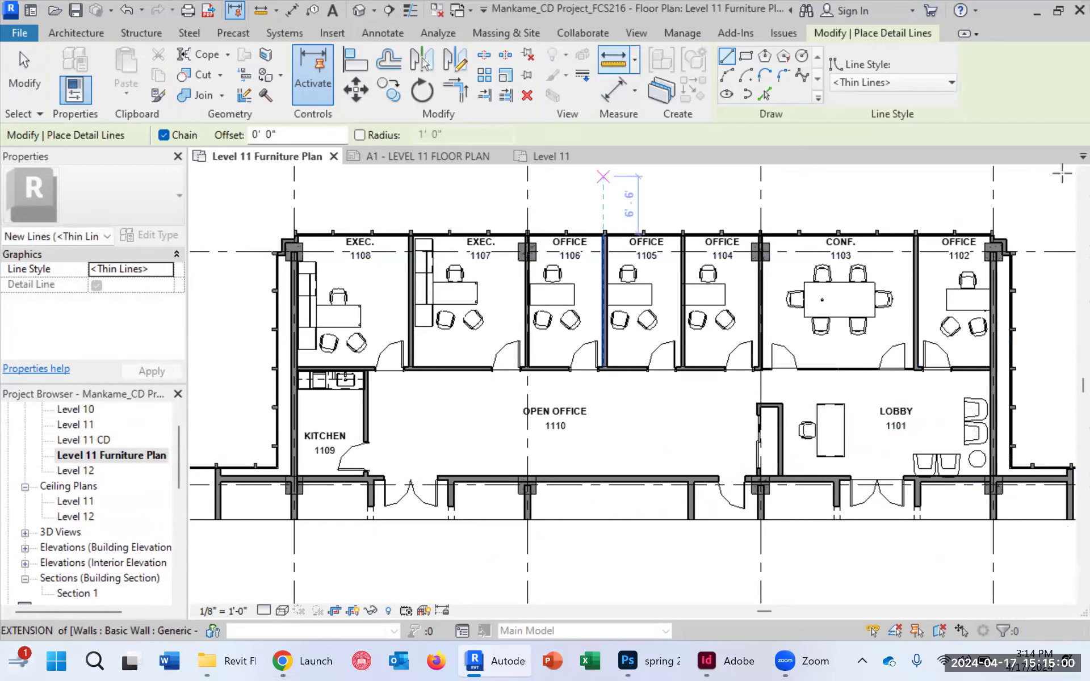
Step: Close the door opening of Kitchen 1109 with a Thin Lines detail line along the wall face toward Open Office 1110
{"action": "scroll", "coordinate": [838, 182], "scroll_direction": "up", "scroll_amount": 1}
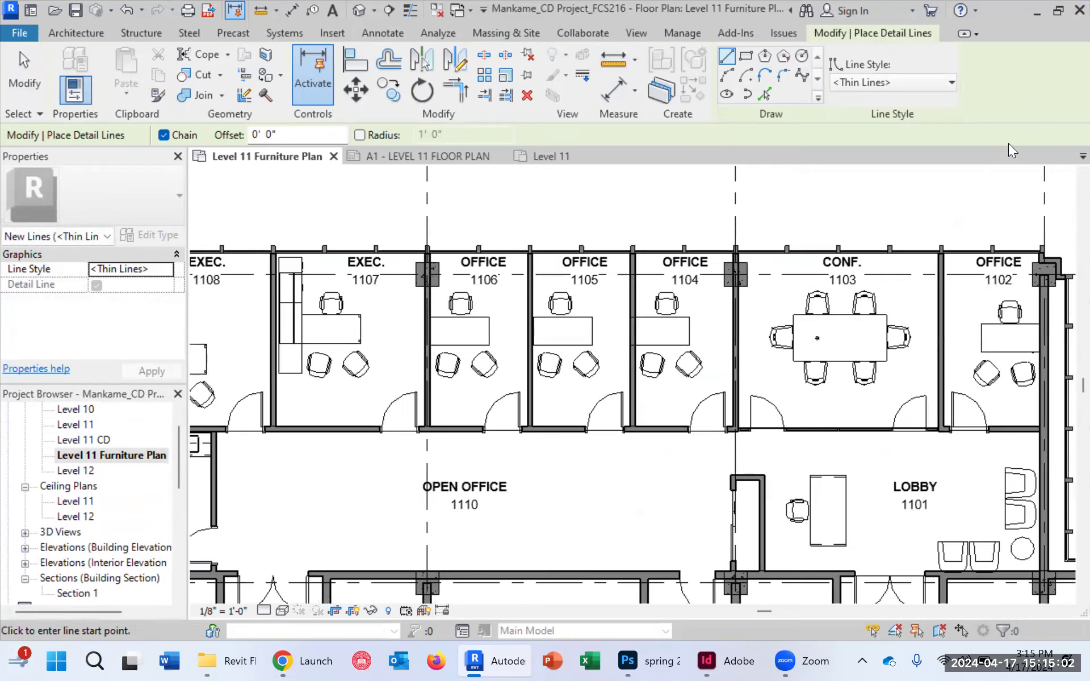
{"action": "scroll", "coordinate": [996, 204], "scroll_direction": "down", "scroll_amount": 2}
{"action": "scroll", "coordinate": [939, 367], "scroll_direction": "up", "scroll_amount": 1}
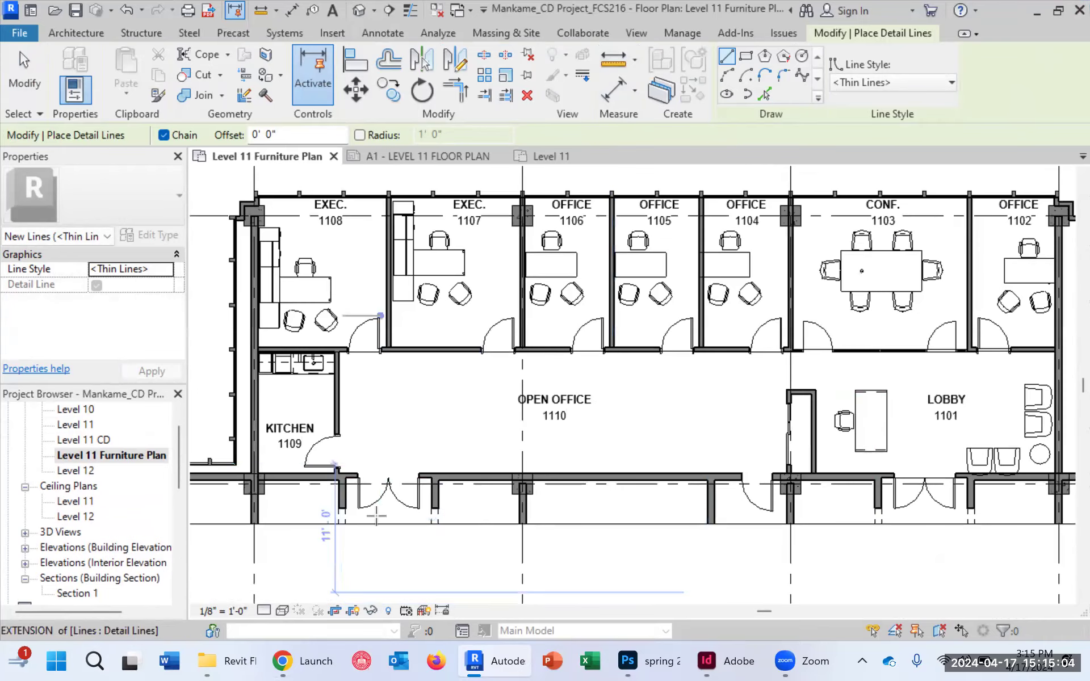
{"action": "scroll", "coordinate": [335, 461], "scroll_direction": "up", "scroll_amount": 4}
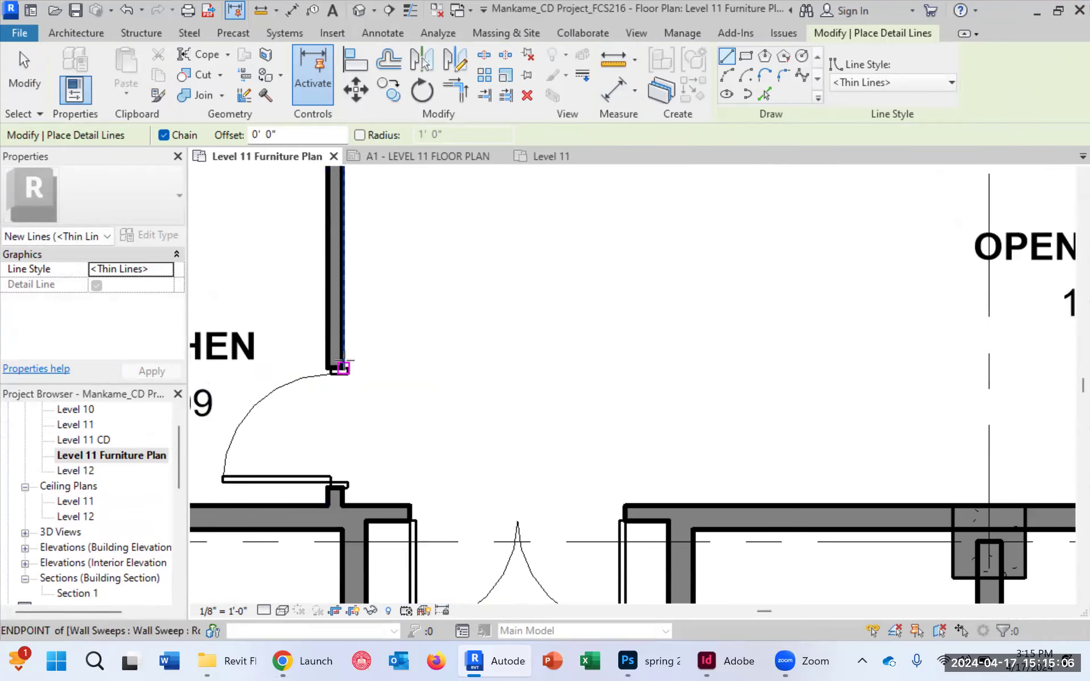
{"action": "left_click", "coordinate": [344, 368]}
{"action": "left_click", "coordinate": [343, 495]}
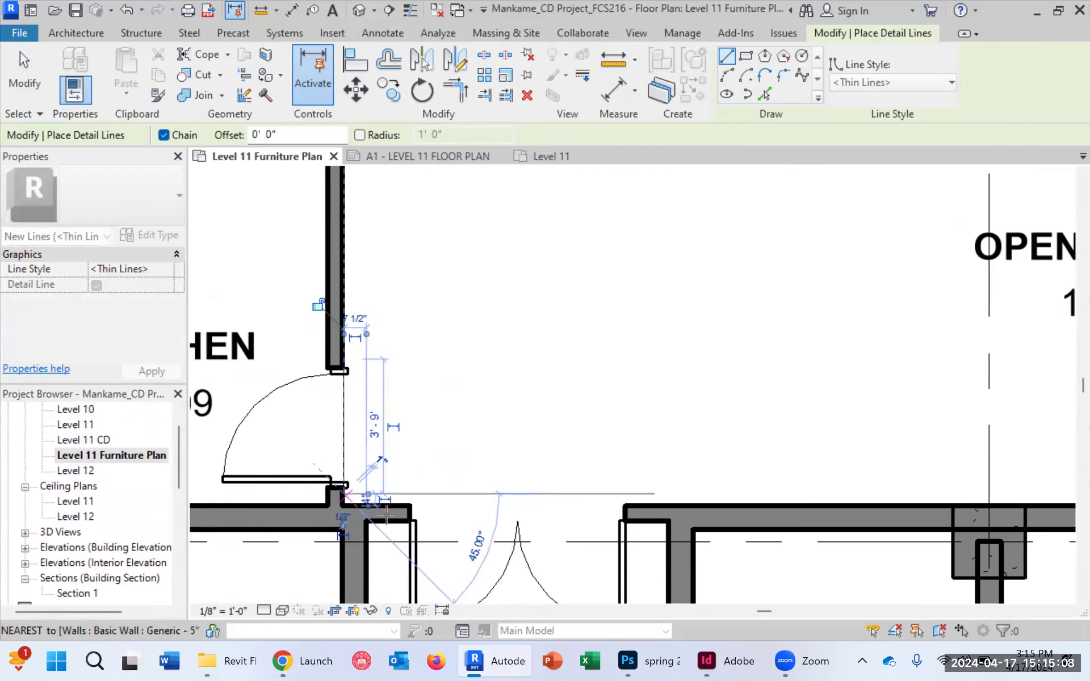
{"action": "key", "text": "Escape"}
Step: Add a 6'-2" Thin Lines detail line across the Open Office 1110 double-door opening beside the kitchen
{"action": "left_click", "coordinate": [409, 502]}
{"action": "left_click", "coordinate": [630, 504]}
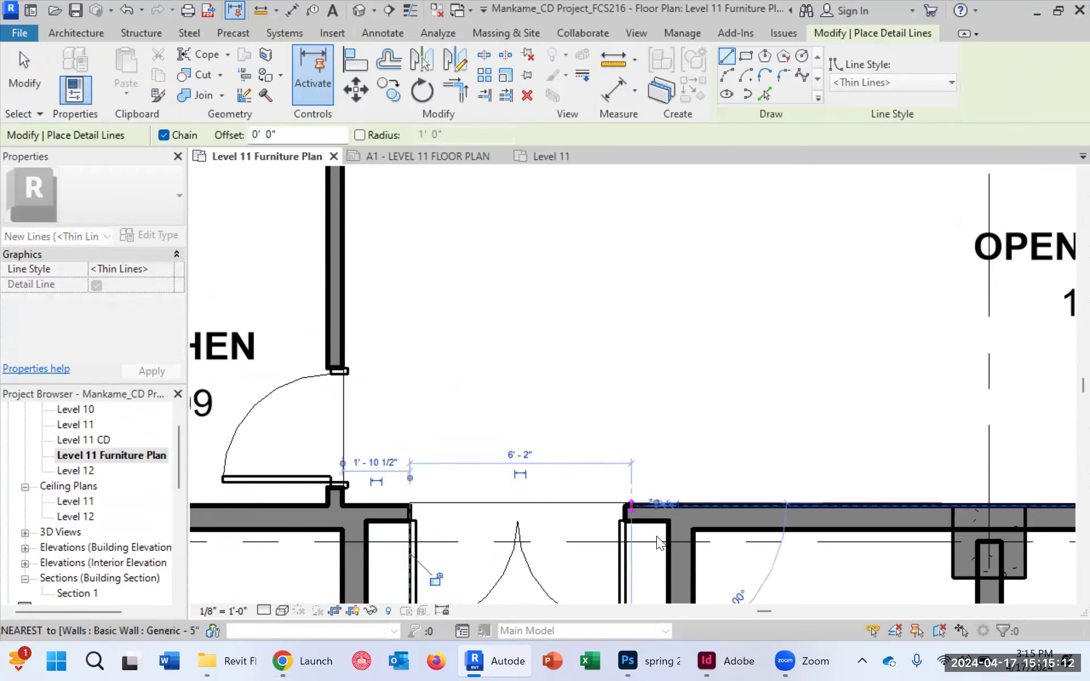
{"action": "key", "text": "Escape"}
Step: Finish the Detail Line command and check the line across the double-door opening of Lobby 1101
{"action": "scroll", "coordinate": [366, 500], "scroll_direction": "down", "scroll_amount": 4}
{"action": "scroll", "coordinate": [908, 463], "scroll_direction": "up", "scroll_amount": 5}
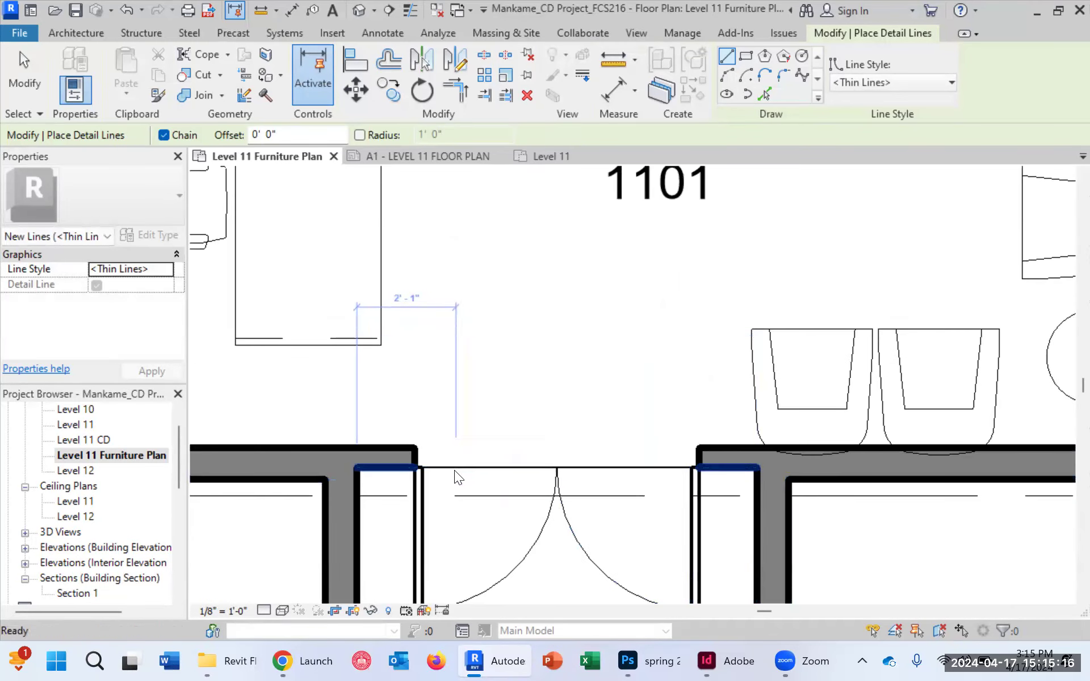
{"action": "key", "text": "Escape"}
{"action": "left_click", "coordinate": [453, 470]}
{"action": "left_click", "coordinate": [496, 487]}
{"action": "scroll", "coordinate": [671, 391], "scroll_direction": "down", "scroll_amount": 5}
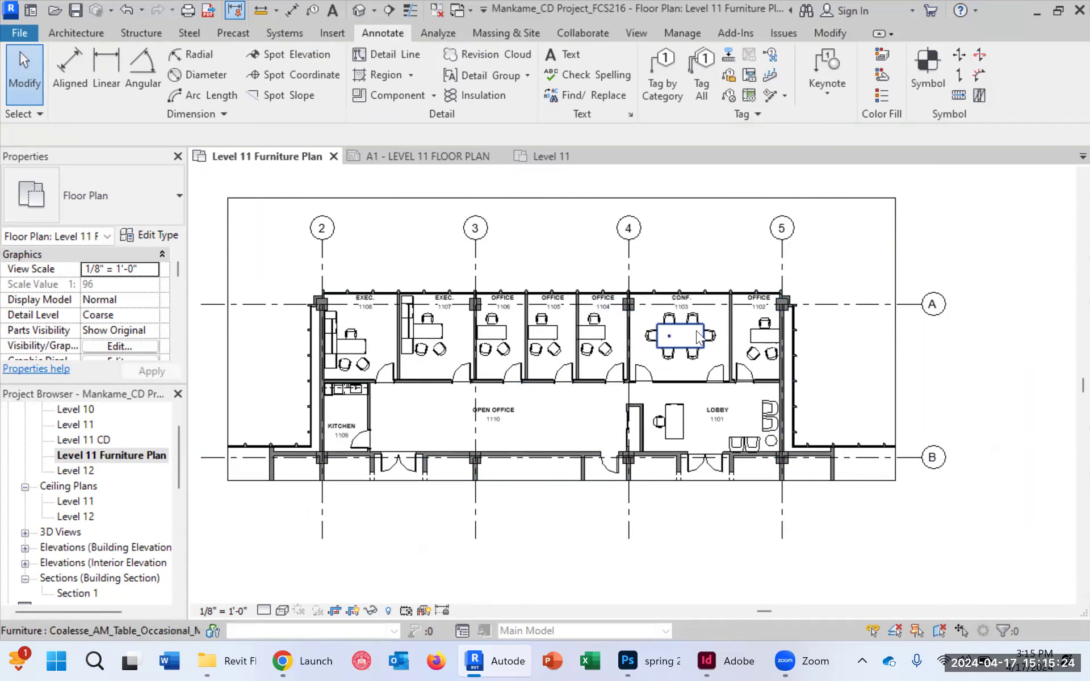
{"action": "scroll", "coordinate": [698, 336], "scroll_direction": "up", "scroll_amount": 3}
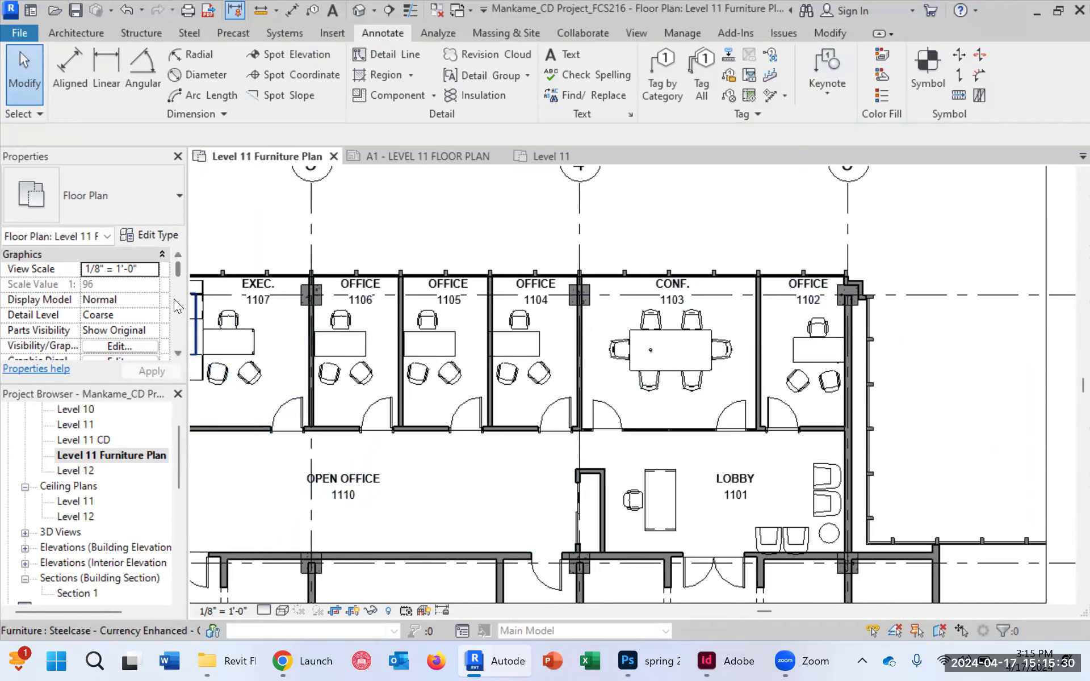
{"action": "scroll", "coordinate": [158, 312], "scroll_direction": "down", "scroll_amount": 3}
{"action": "scroll", "coordinate": [149, 320], "scroll_direction": "down", "scroll_amount": 3}
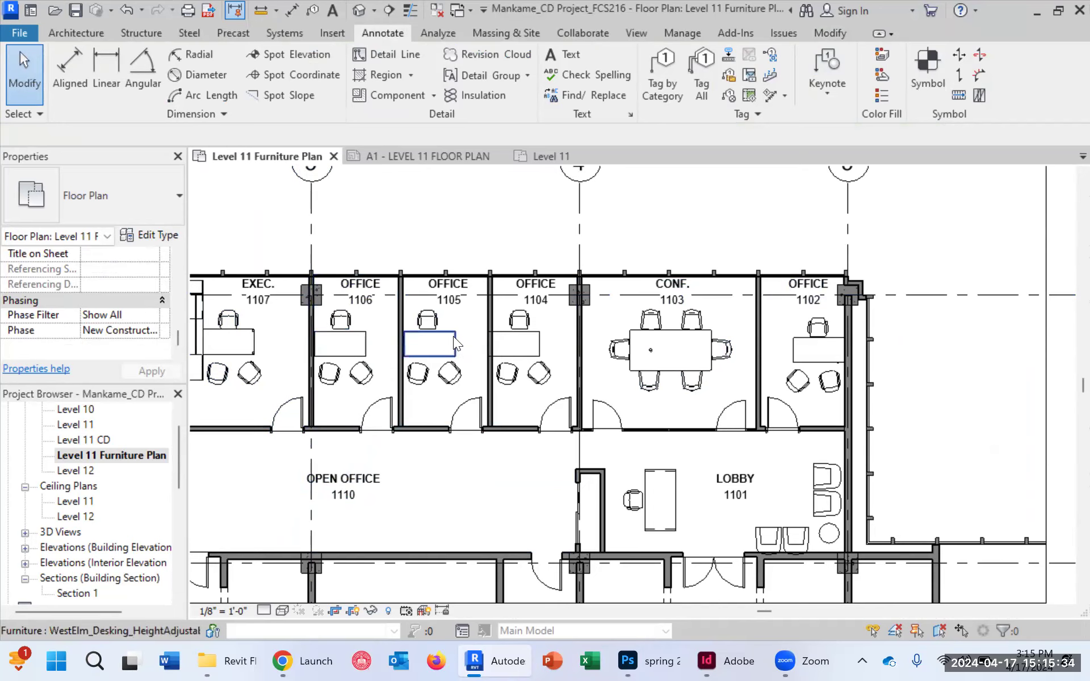
{"action": "scroll", "coordinate": [455, 338], "scroll_direction": "down", "scroll_amount": 1}
{"action": "left_click_drag", "start_coordinate": [528, 373], "coordinate": [709, 290]}
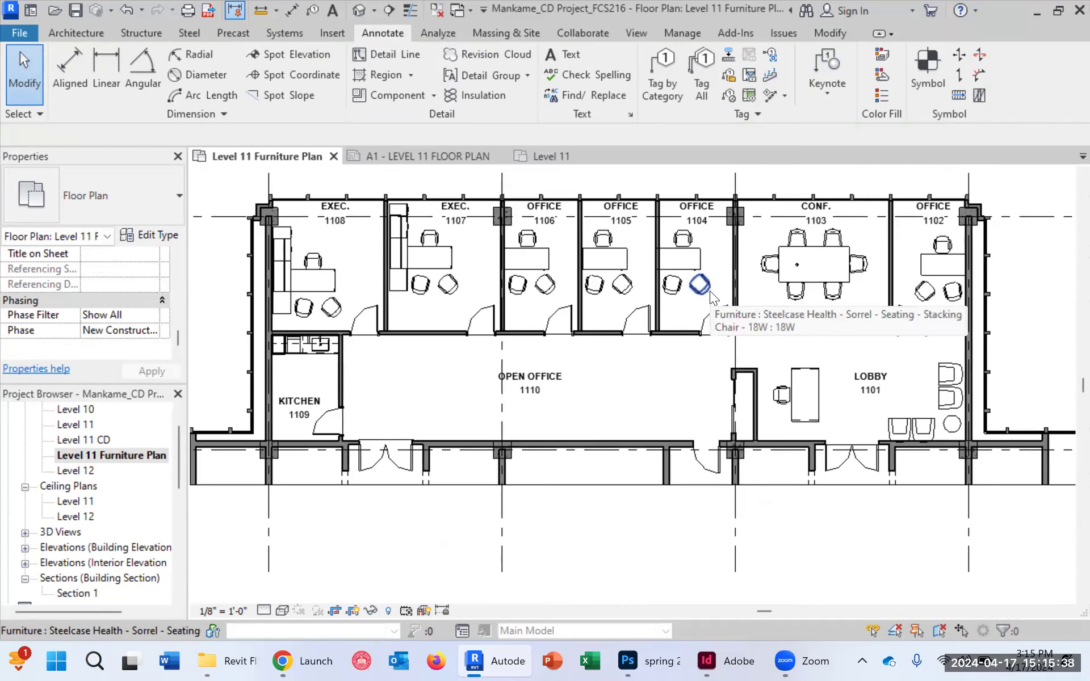
{"action": "scroll", "coordinate": [343, 190], "scroll_direction": "down", "scroll_amount": 1}
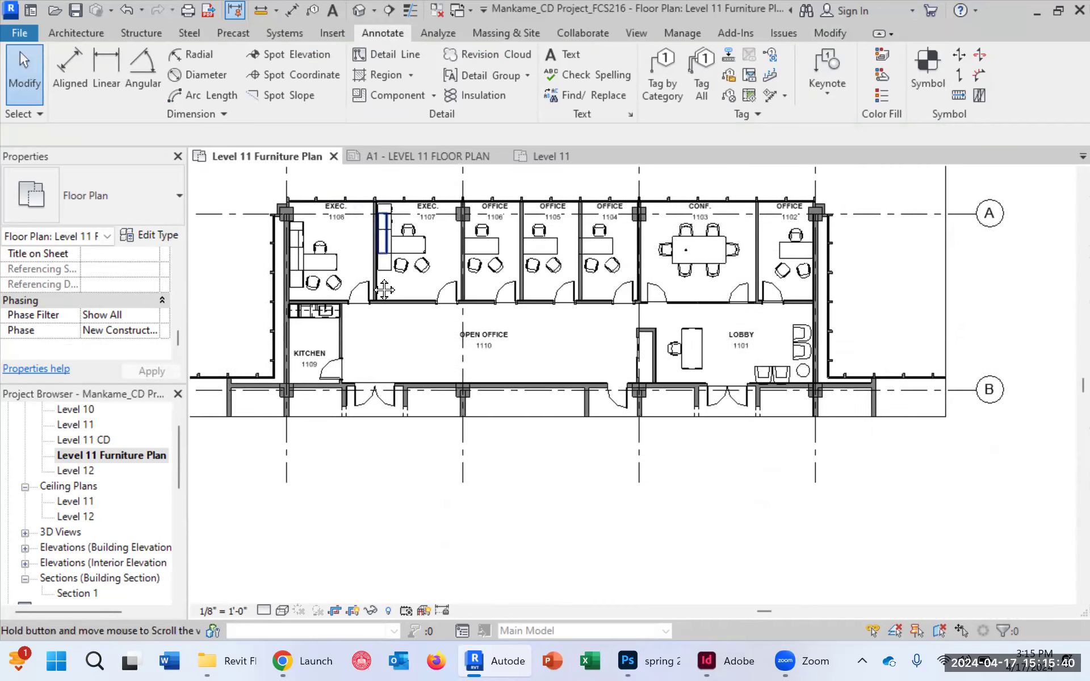
Step: Hide the whole grids category in the Level 11 Furniture Plan view, starting from grid 2
{"action": "left_click_drag", "start_coordinate": [384, 290], "coordinate": [384, 423]}
{"action": "scroll", "coordinate": [384, 424], "scroll_direction": "up", "scroll_amount": 1}
{"action": "left_click", "coordinate": [271, 271]}
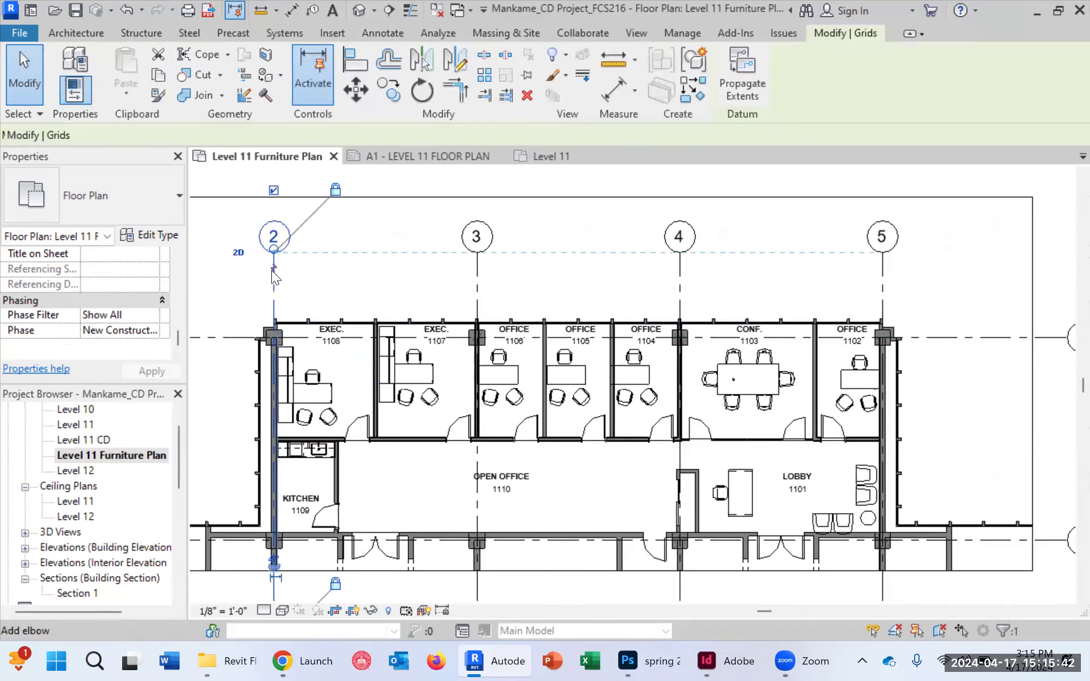
{"action": "right_click", "coordinate": [265, 270]}
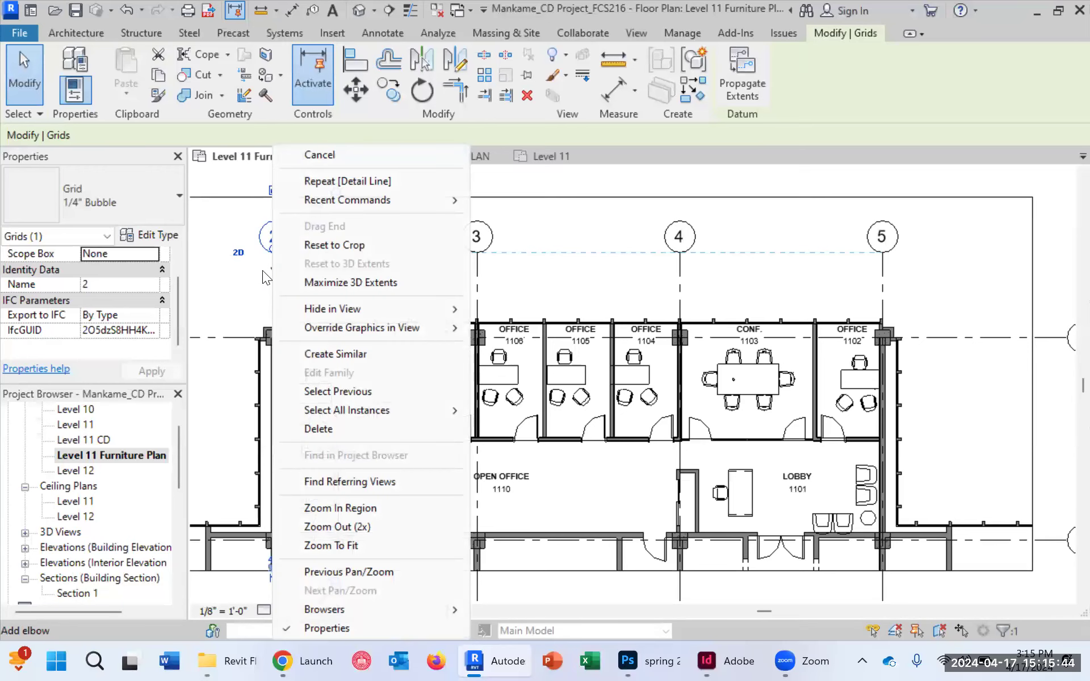
{"action": "mouse_move", "coordinate": [346, 307]}
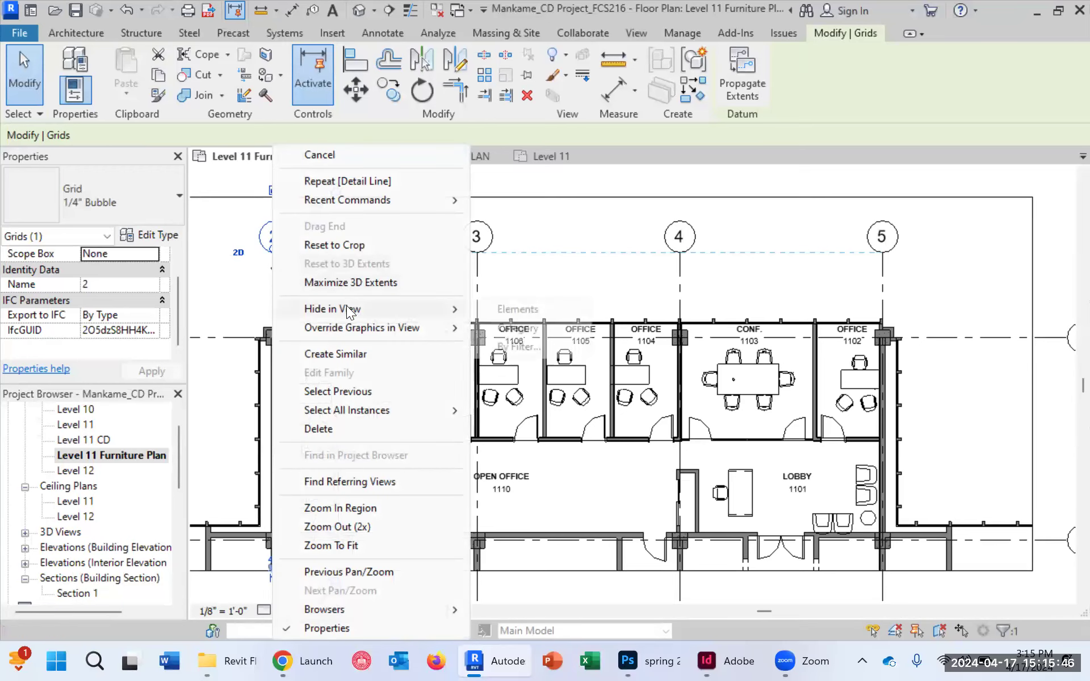
{"action": "left_click", "coordinate": [513, 328]}
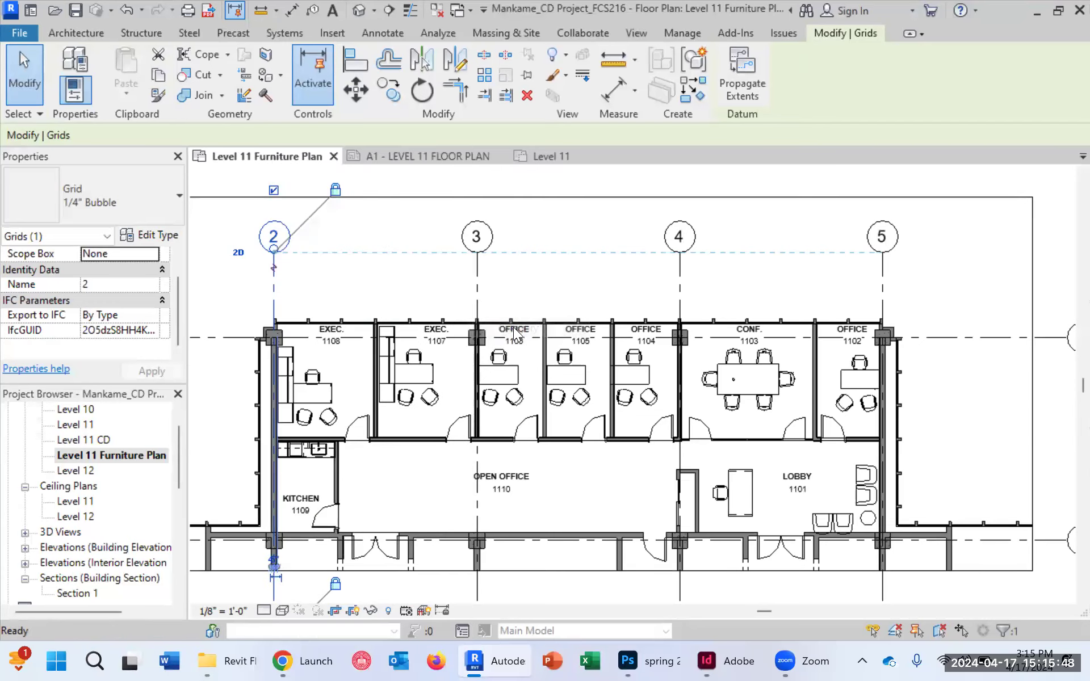
Step: Hide the room tags category in the furniture plan view using the Open Office 1110 tag
{"action": "left_click_drag", "start_coordinate": [513, 391], "coordinate": [500, 196]}
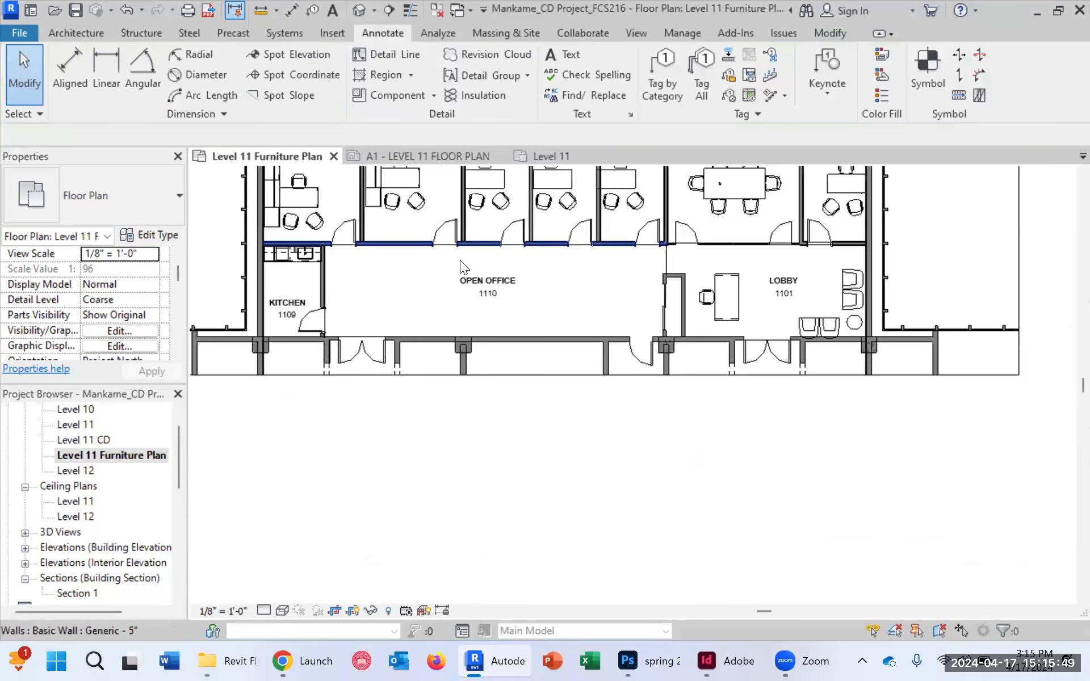
{"action": "left_click", "coordinate": [498, 290]}
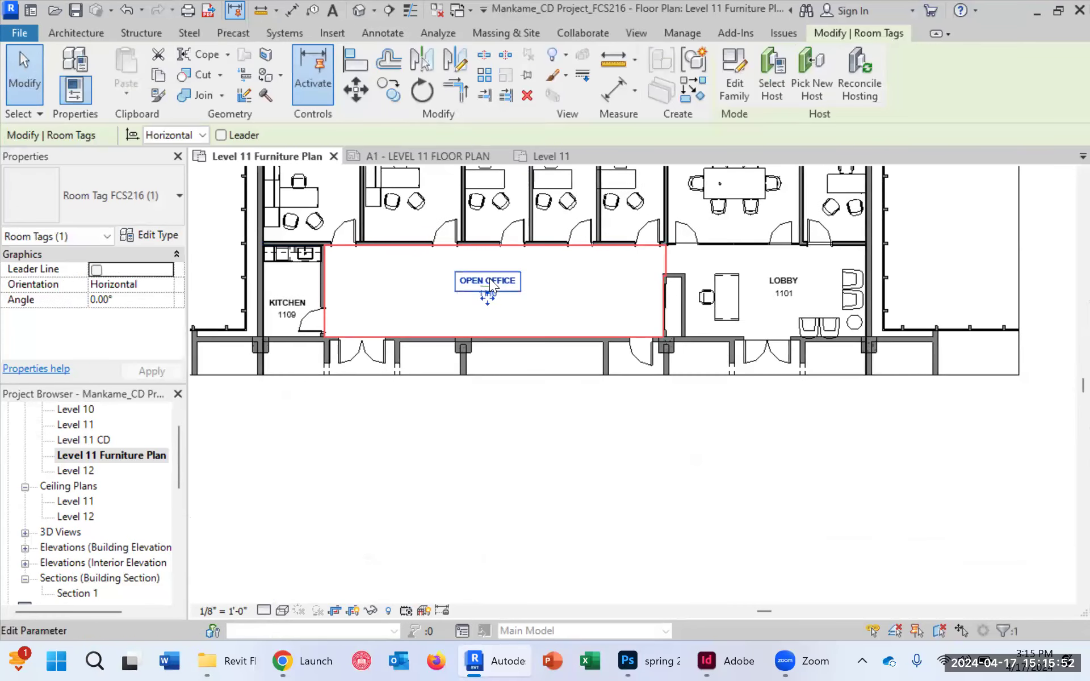
{"action": "right_click", "coordinate": [484, 285]}
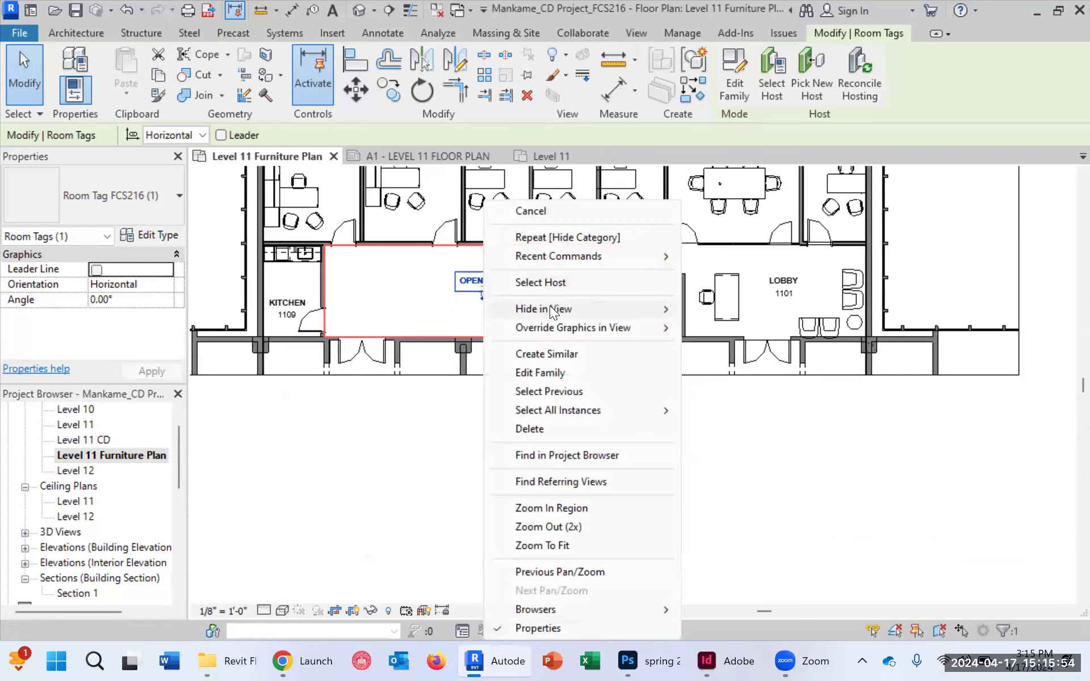
{"action": "mouse_move", "coordinate": [550, 311]}
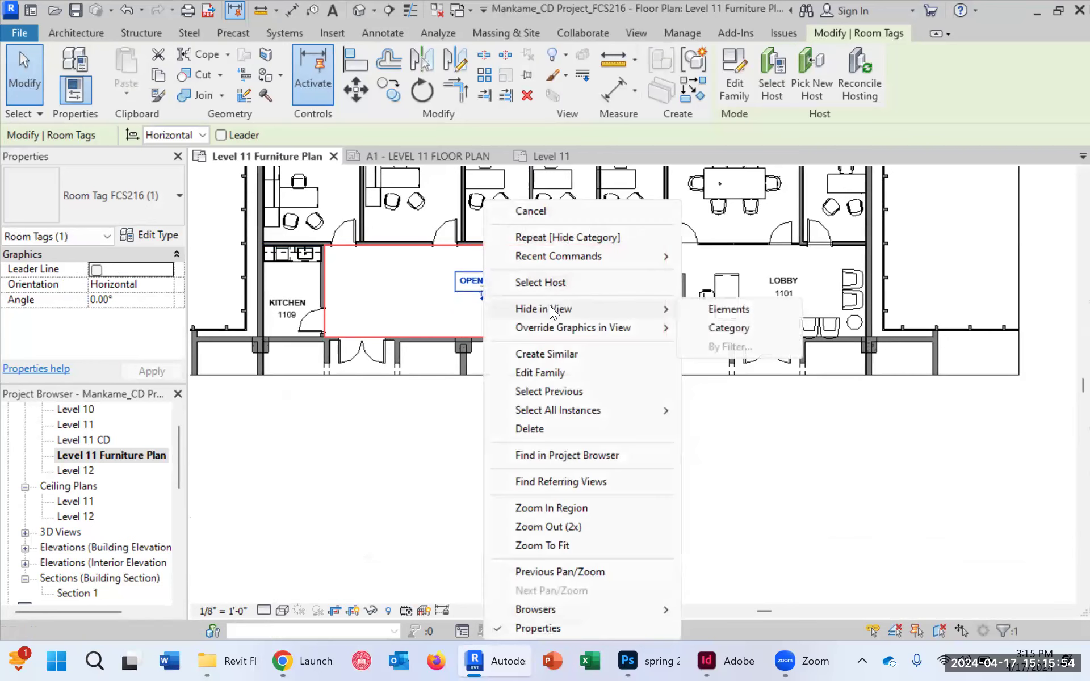
{"action": "left_click", "coordinate": [728, 327]}
Step: Examine the walls, doors, furniture and crop boundary across the whole Level 11 Furniture Plan
{"action": "scroll", "coordinate": [463, 407], "scroll_direction": "down", "scroll_amount": 2}
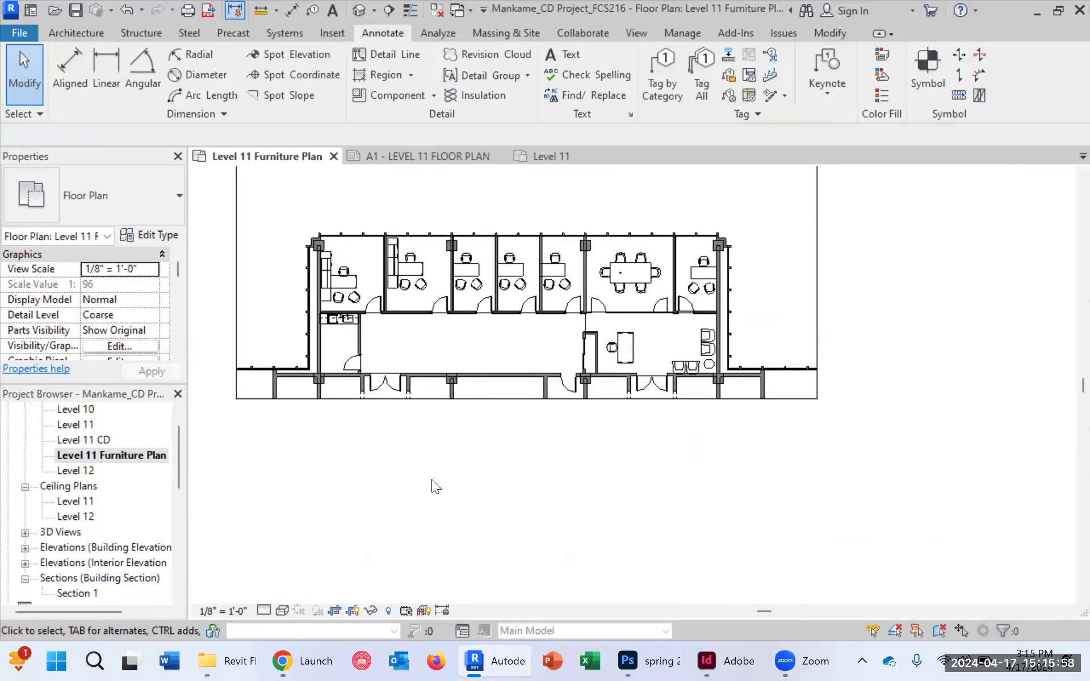
{"action": "scroll", "coordinate": [279, 251], "scroll_direction": "up", "scroll_amount": 1}
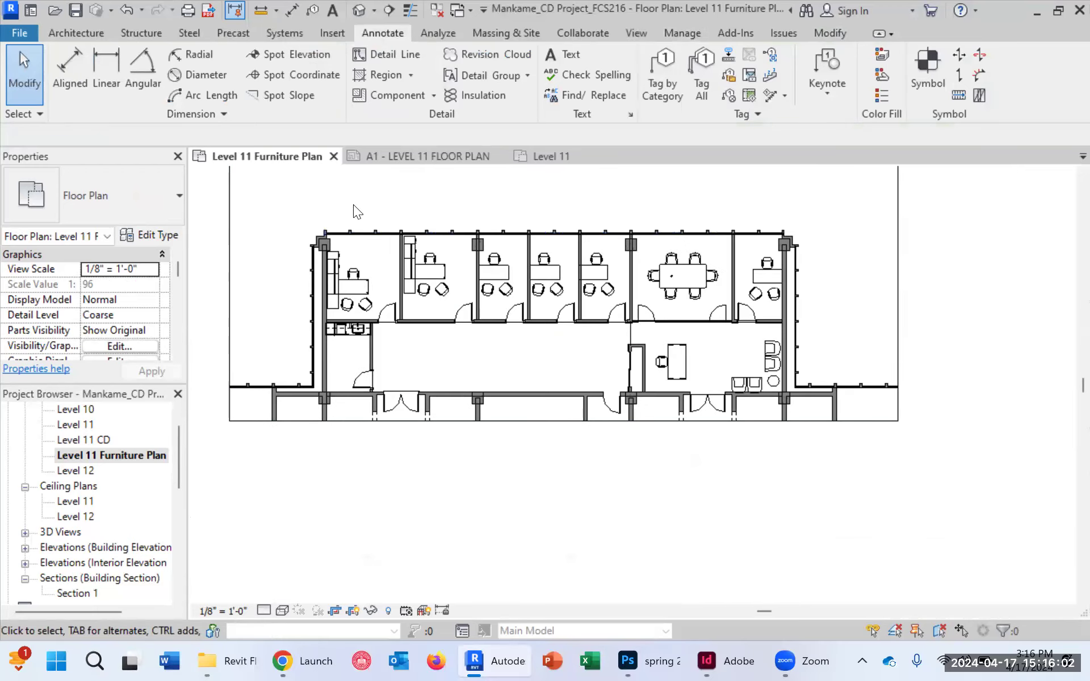
{"action": "scroll", "coordinate": [837, 364], "scroll_direction": "up", "scroll_amount": 2}
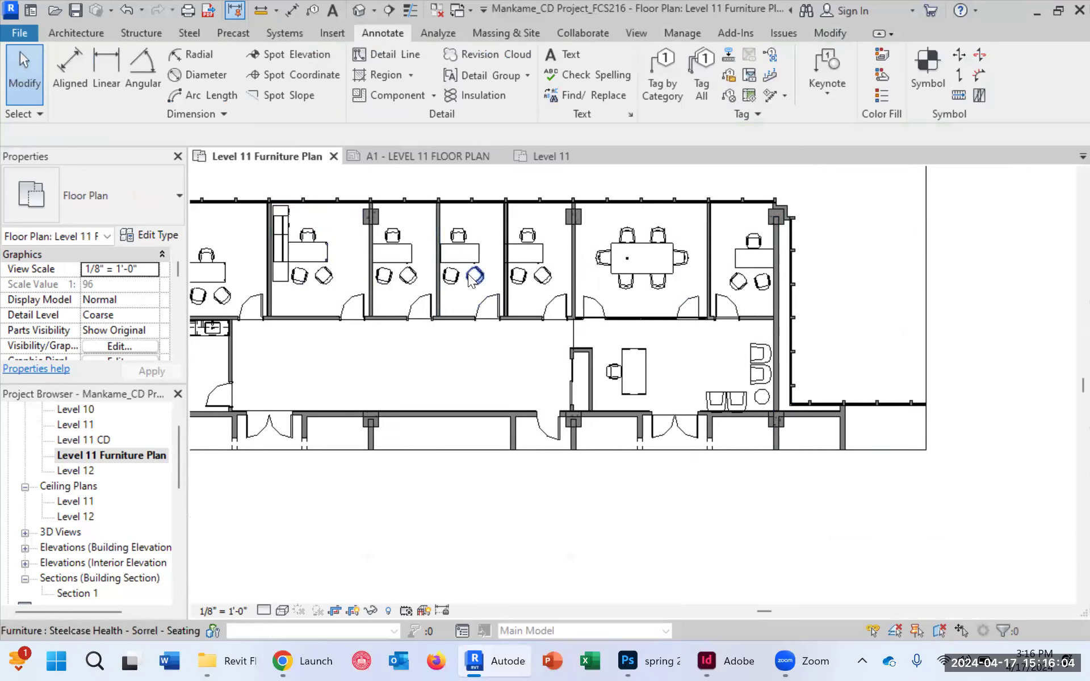
{"action": "left_click_drag", "start_coordinate": [468, 276], "coordinate": [691, 360]}
{"action": "scroll", "coordinate": [493, 434], "scroll_direction": "up", "scroll_amount": 2}
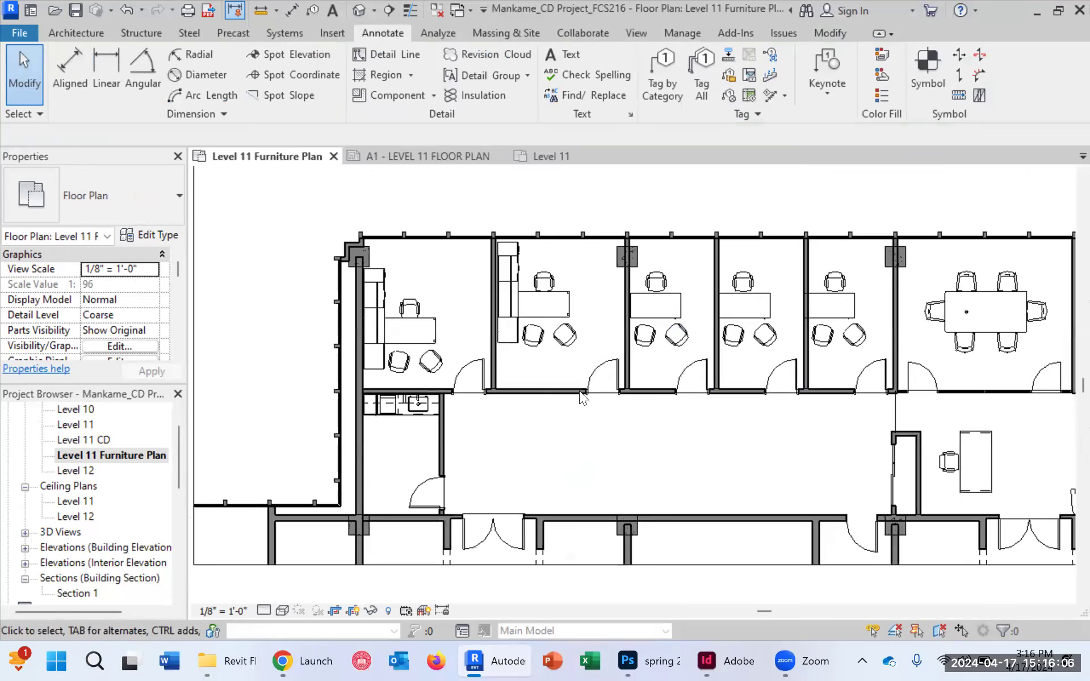
{"action": "scroll", "coordinate": [393, 347], "scroll_direction": "down", "scroll_amount": 3}
{"action": "left_click_drag", "start_coordinate": [476, 405], "coordinate": [469, 348]}
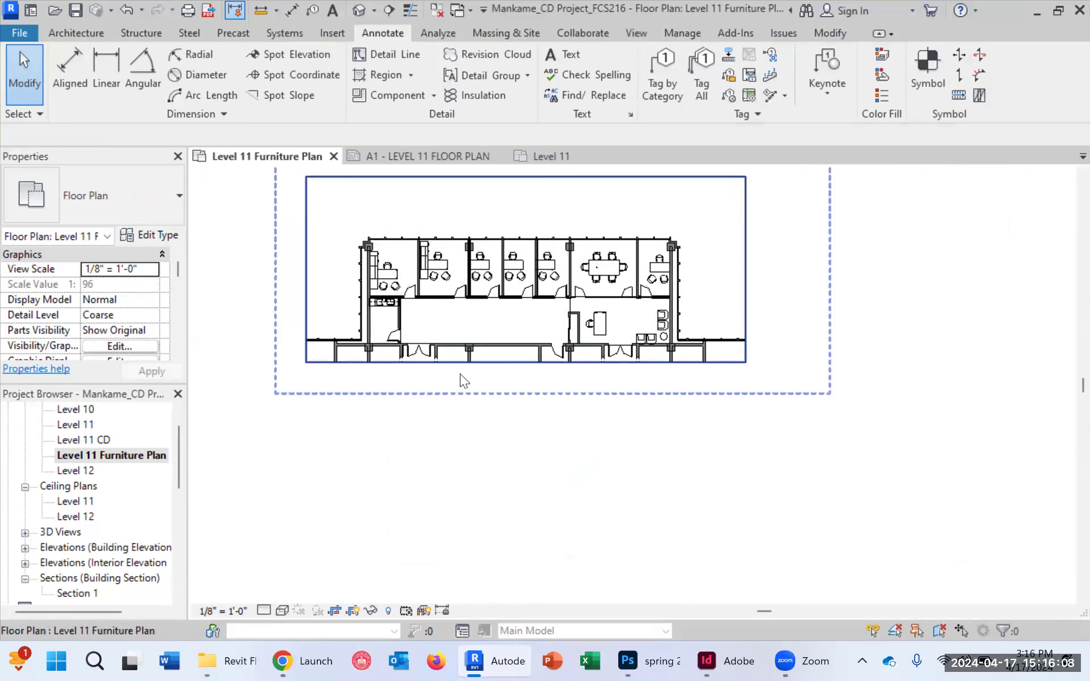
{"action": "left_click_drag", "start_coordinate": [588, 450], "coordinate": [593, 544]}
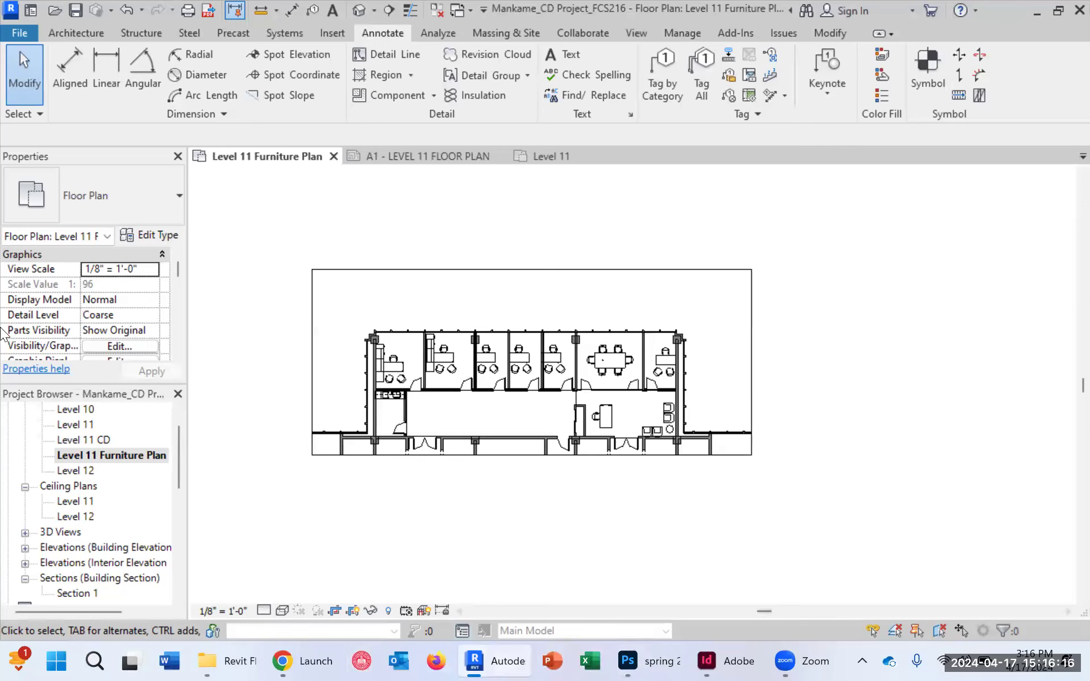
Step: Switch to Chrome and open the Modules page of the FCS 352 001 Spr 2024 course in Canvas
{"action": "left_click", "coordinate": [308, 660]}
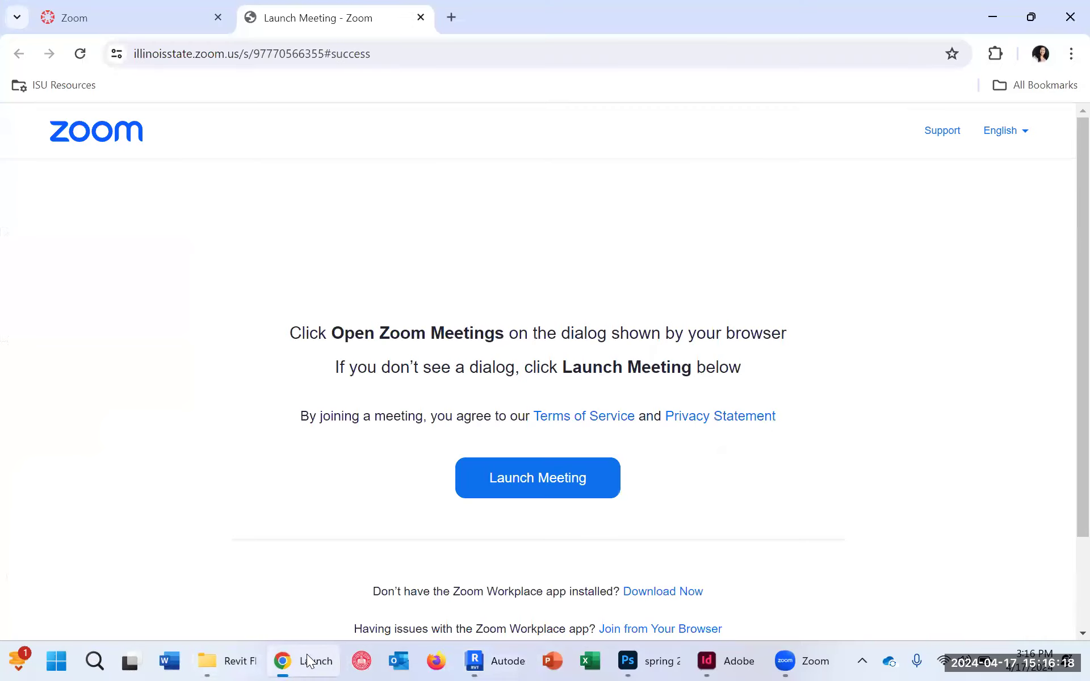
{"action": "left_click", "coordinate": [81, 17]}
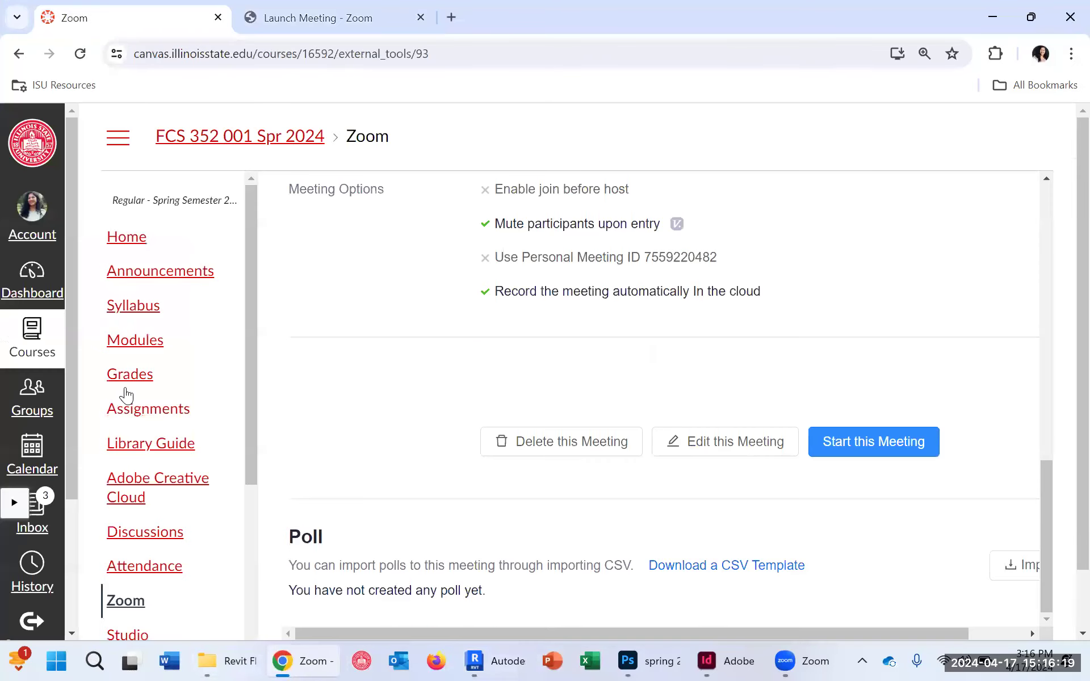
{"action": "left_click", "coordinate": [146, 348]}
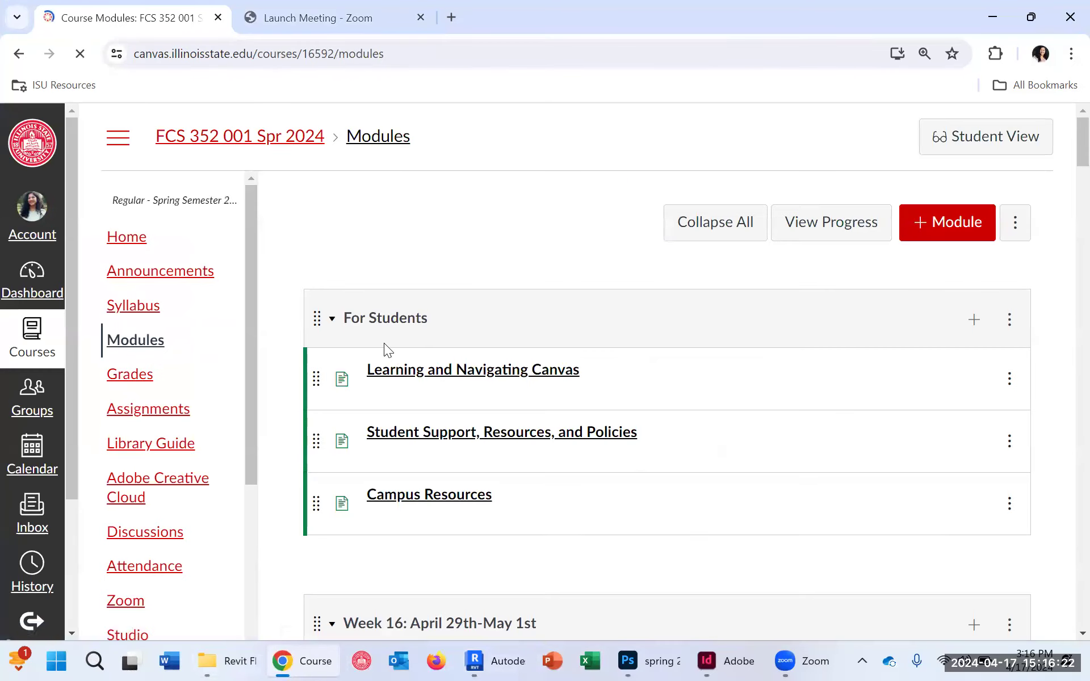
Step: Open the Week 14 Introduction to Final project page and go to its Wednesday 04.17.24 digital rendering resources
{"action": "scroll", "coordinate": [600, 426], "scroll_direction": "down", "scroll_amount": 9}
{"action": "scroll", "coordinate": [638, 346], "scroll_direction": "down", "scroll_amount": 10}
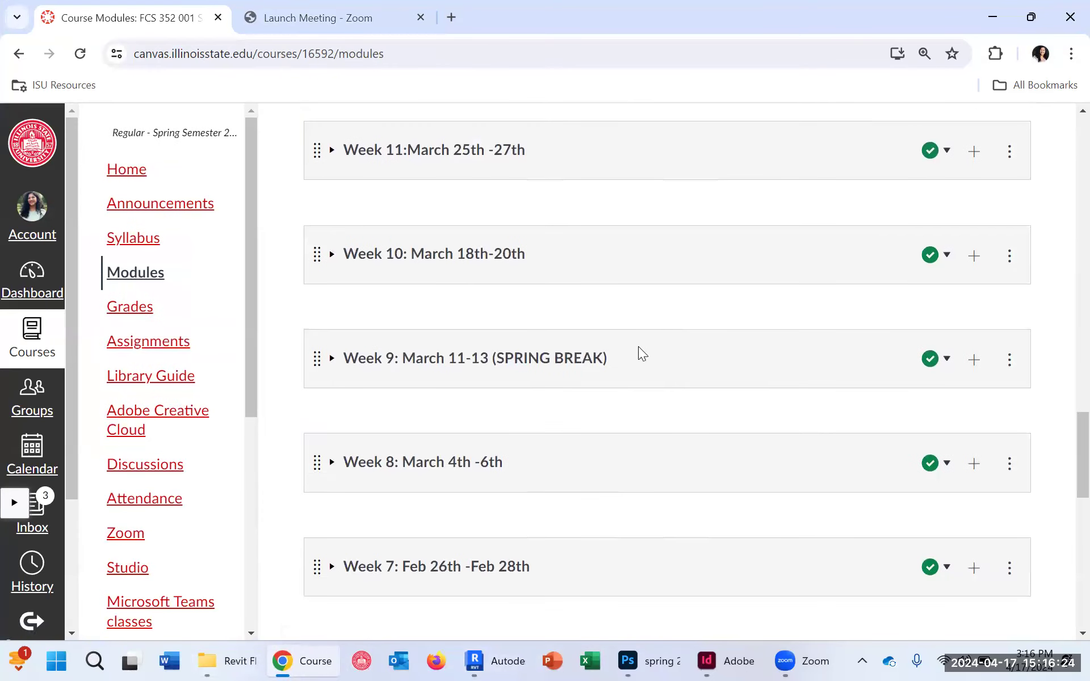
{"action": "scroll", "coordinate": [563, 254], "scroll_direction": "up", "scroll_amount": 5}
{"action": "scroll", "coordinate": [462, 238], "scroll_direction": "up", "scroll_amount": 5}
{"action": "left_click", "coordinate": [444, 312]}
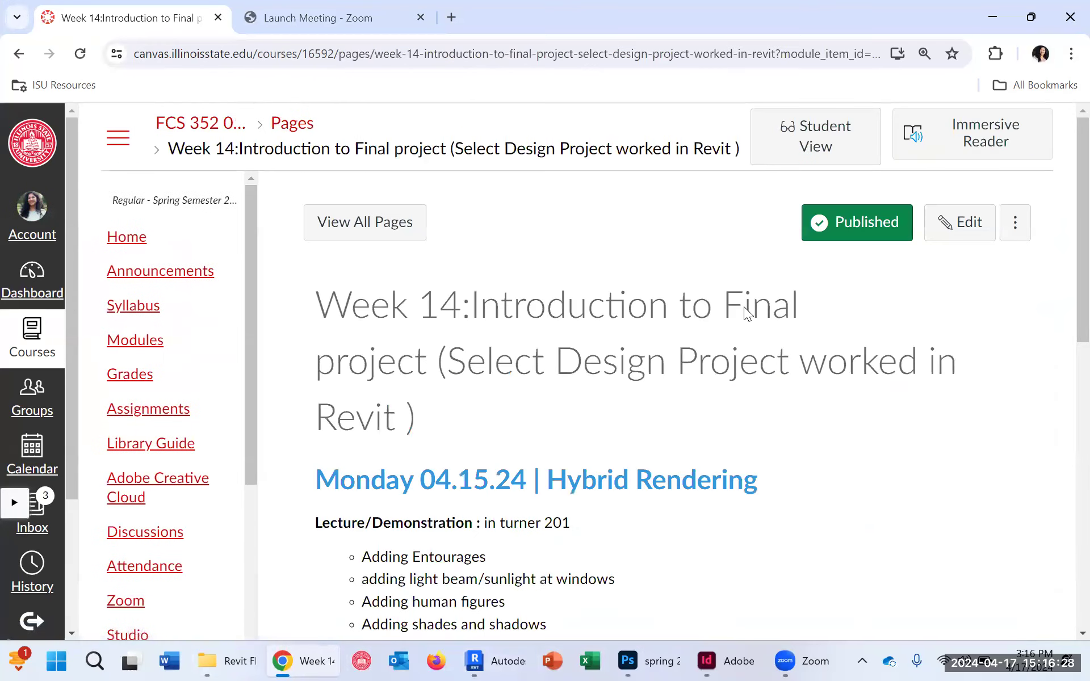
{"action": "scroll", "coordinate": [748, 311], "scroll_direction": "down", "scroll_amount": 10}
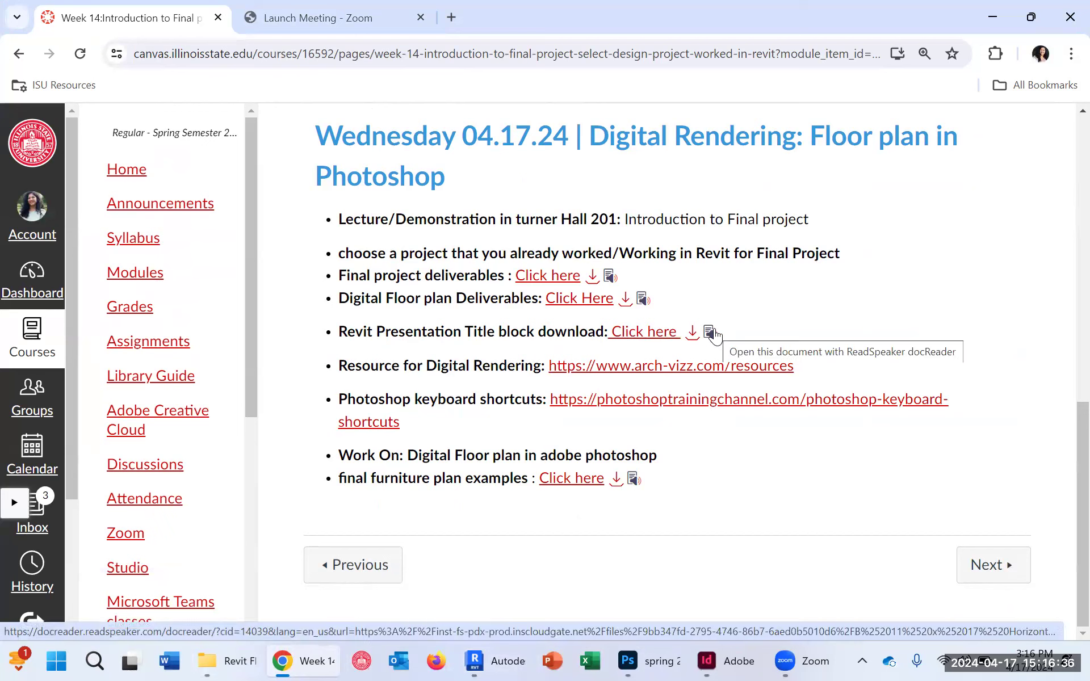
Step: Switch to Revit and open the A1 - LEVEL 11 FLOOR PLAN sheet
{"action": "left_click", "coordinate": [991, 17]}
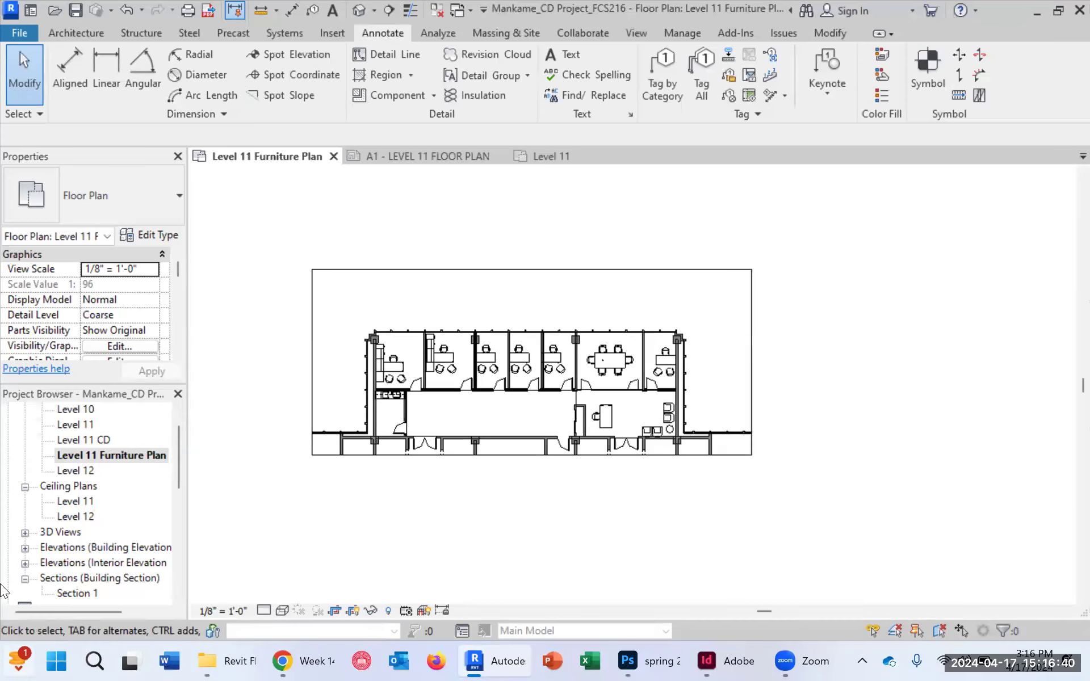
{"action": "scroll", "coordinate": [89, 478], "scroll_direction": "down", "scroll_amount": 5}
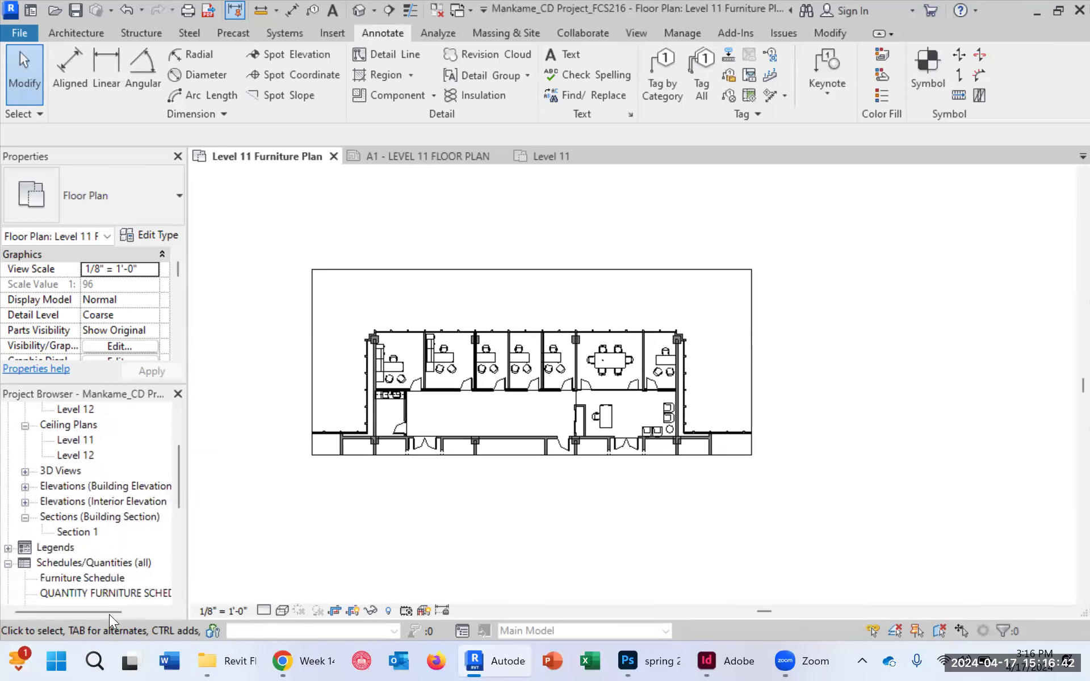
{"action": "scroll", "coordinate": [86, 589], "scroll_direction": "down", "scroll_amount": 2}
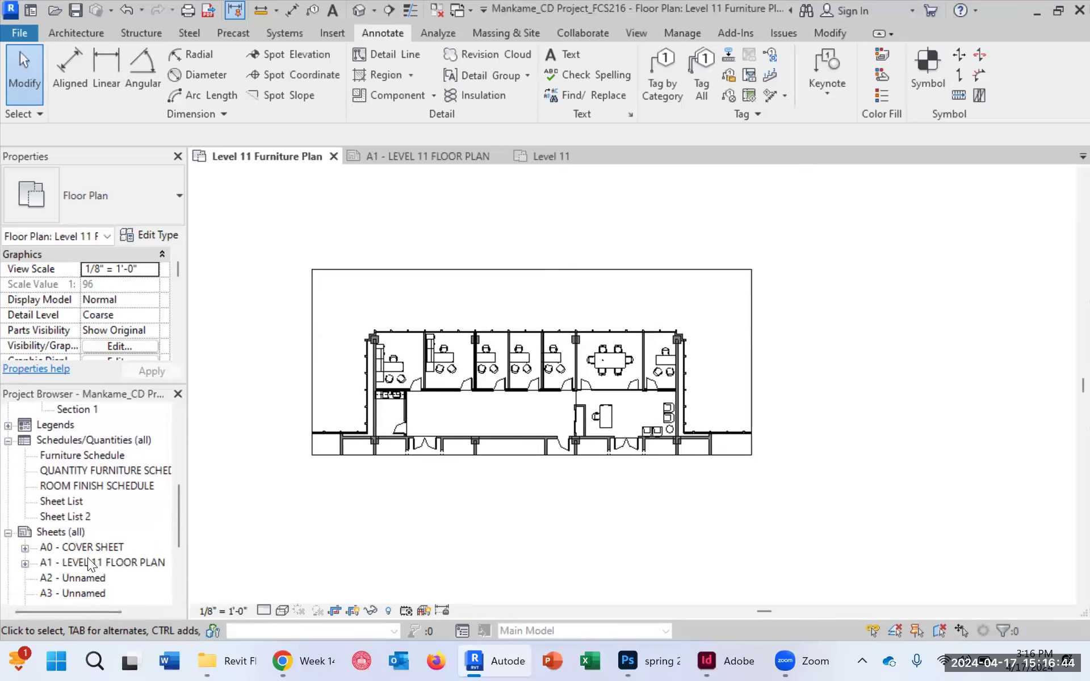
{"action": "left_click", "coordinate": [93, 563]}
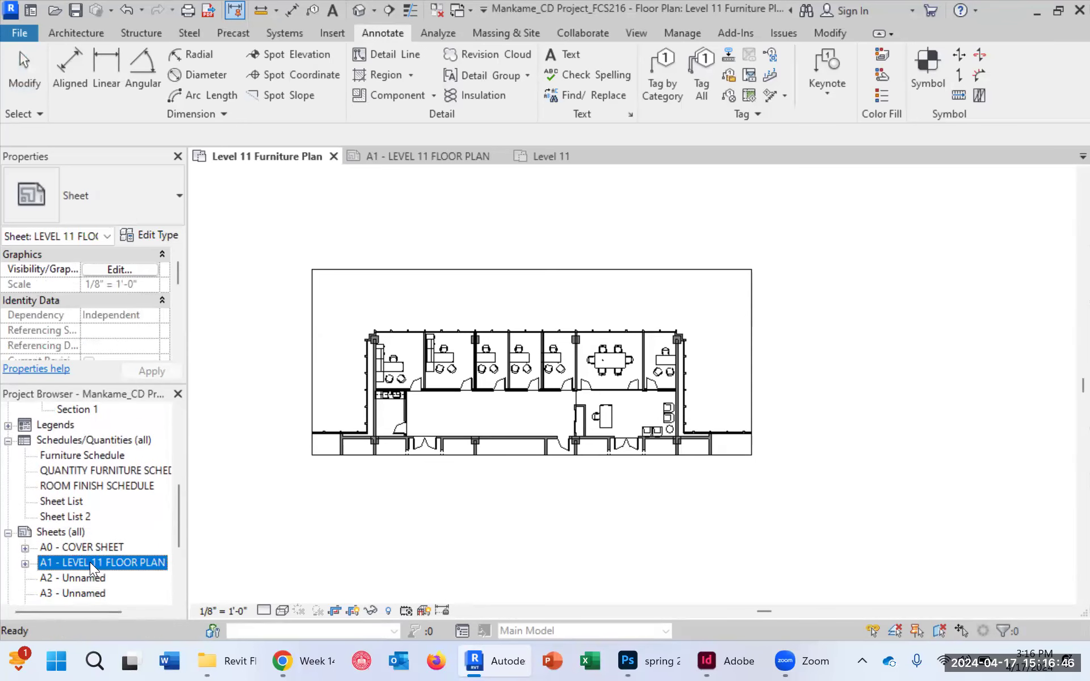
{"action": "double_click", "coordinate": [90, 562]}
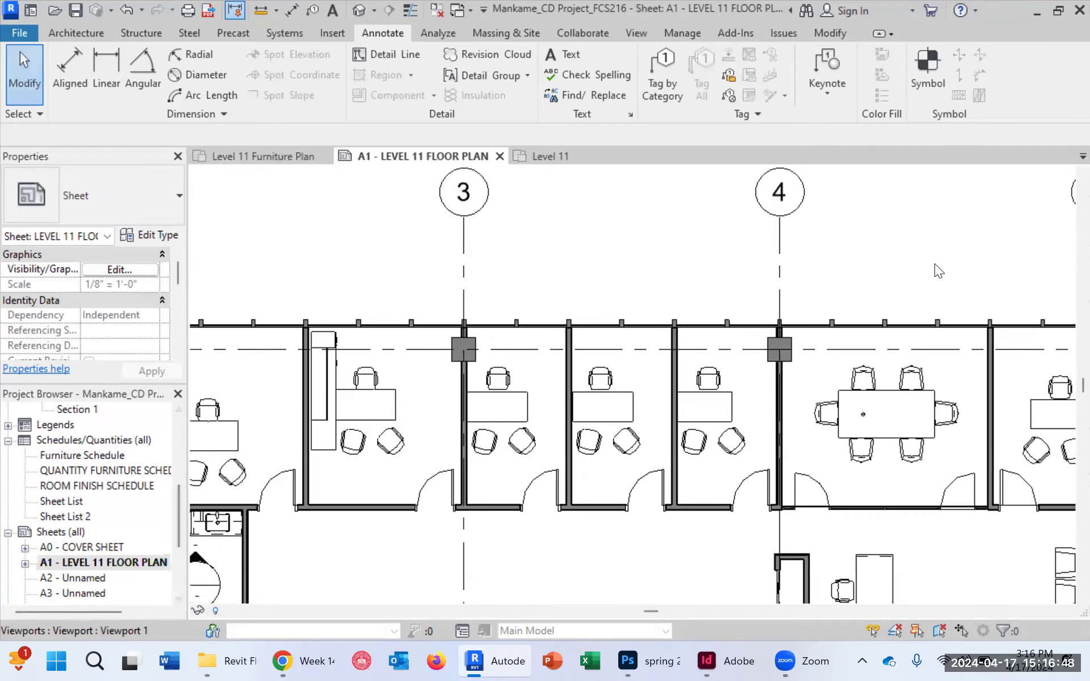
{"action": "scroll", "coordinate": [97, 573], "scroll_direction": "down", "scroll_amount": 2}
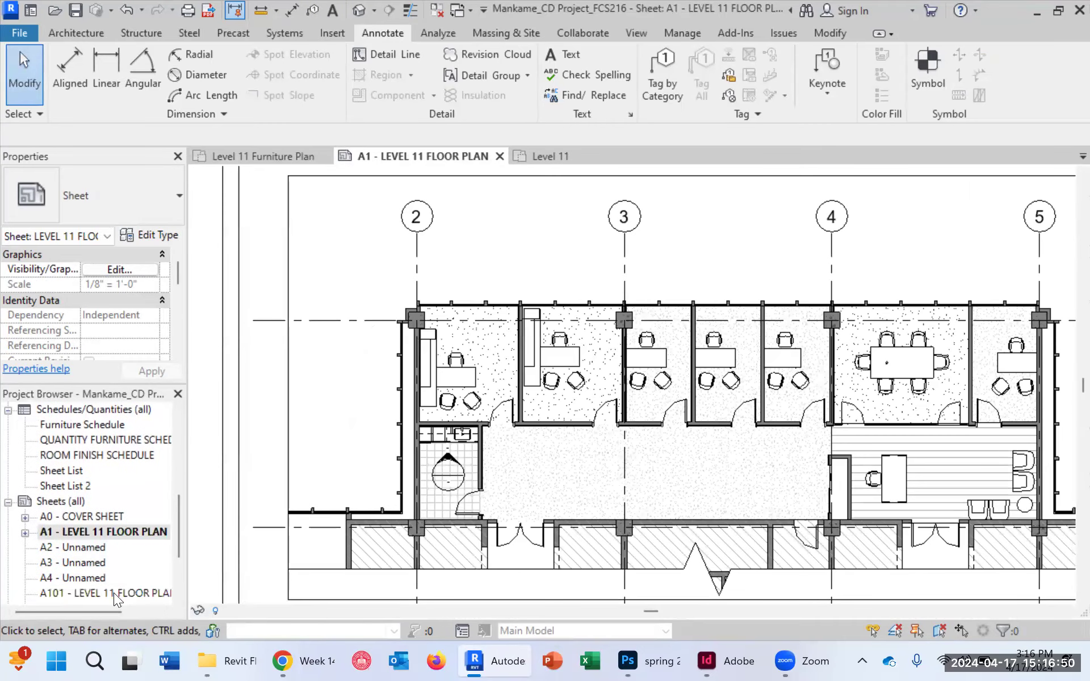
Step: Start a new sheet for the project and begin loading another titleblock family for it
{"action": "left_click", "coordinate": [73, 501]}
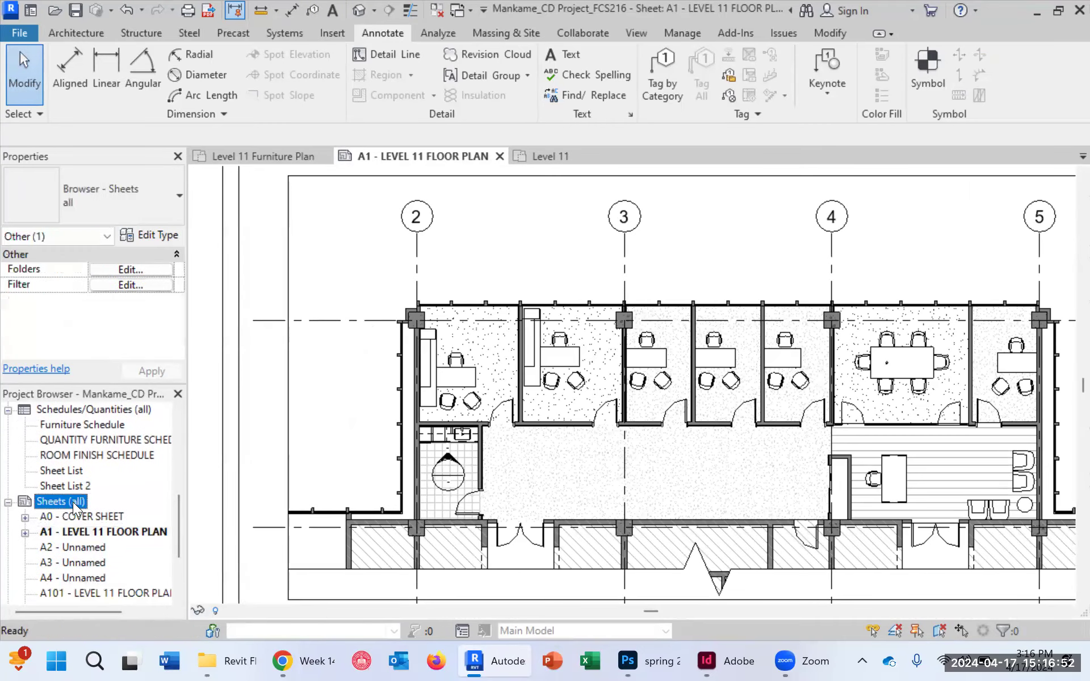
{"action": "right_click", "coordinate": [63, 498]}
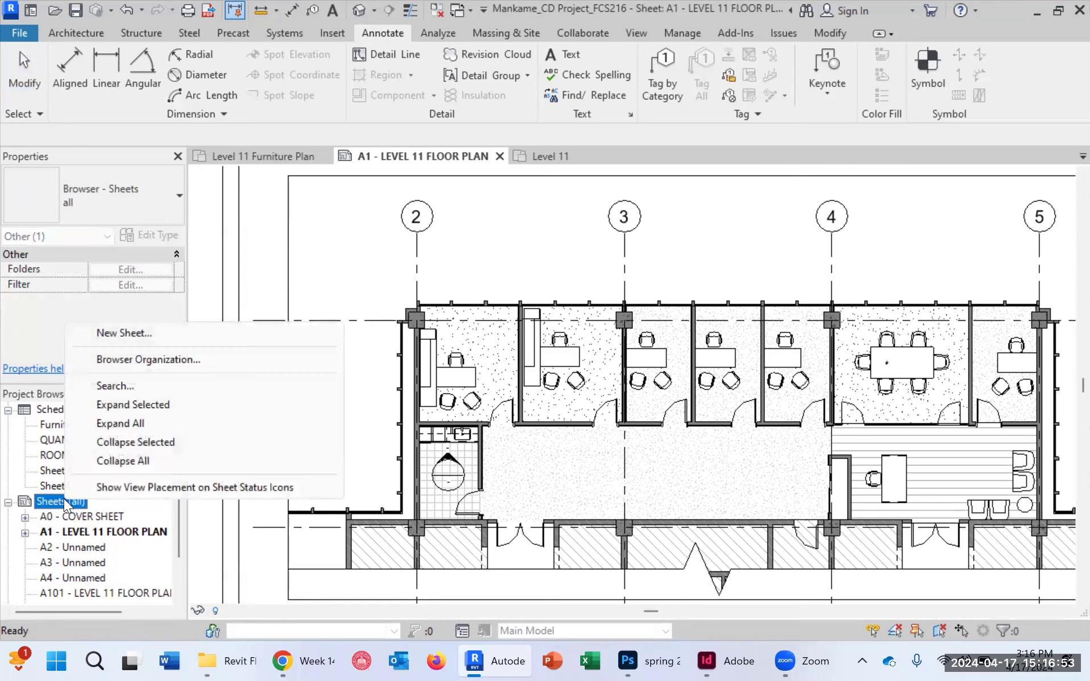
{"action": "left_click", "coordinate": [135, 334]}
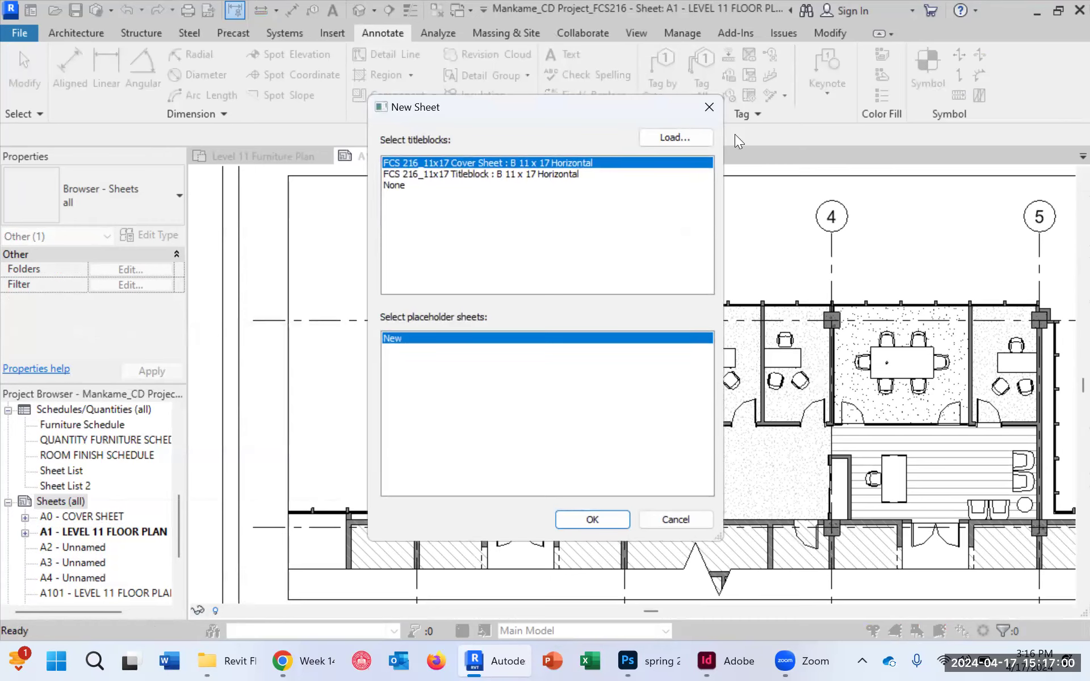
{"action": "left_click", "coordinate": [677, 142]}
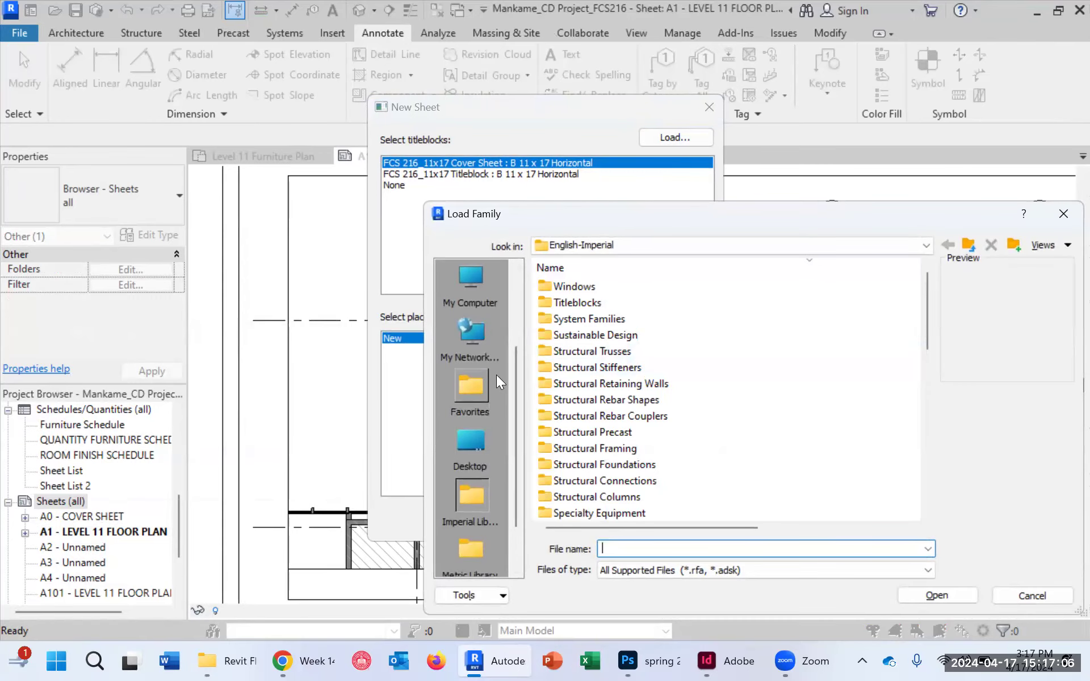
Step: Browse to the ISU folder in the IL State University OneDrive as the location for loading the titleblock family
{"action": "scroll", "coordinate": [489, 409], "scroll_direction": "up", "scroll_amount": 1}
{"action": "scroll", "coordinate": [499, 470], "scroll_direction": "down", "scroll_amount": 2}
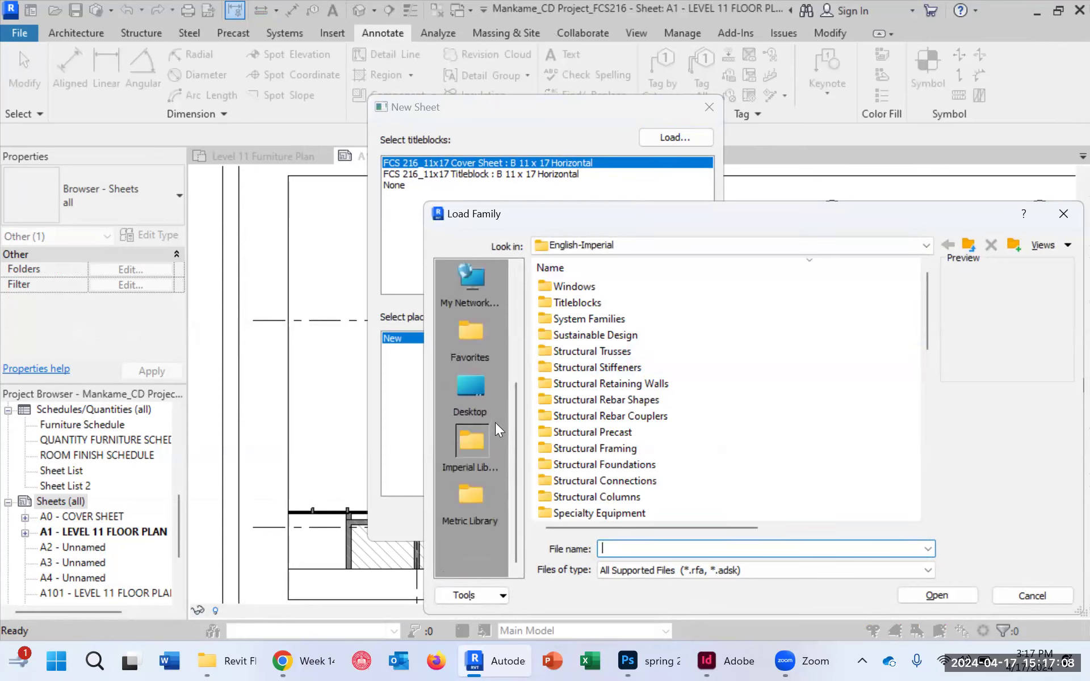
{"action": "left_click", "coordinate": [666, 246]}
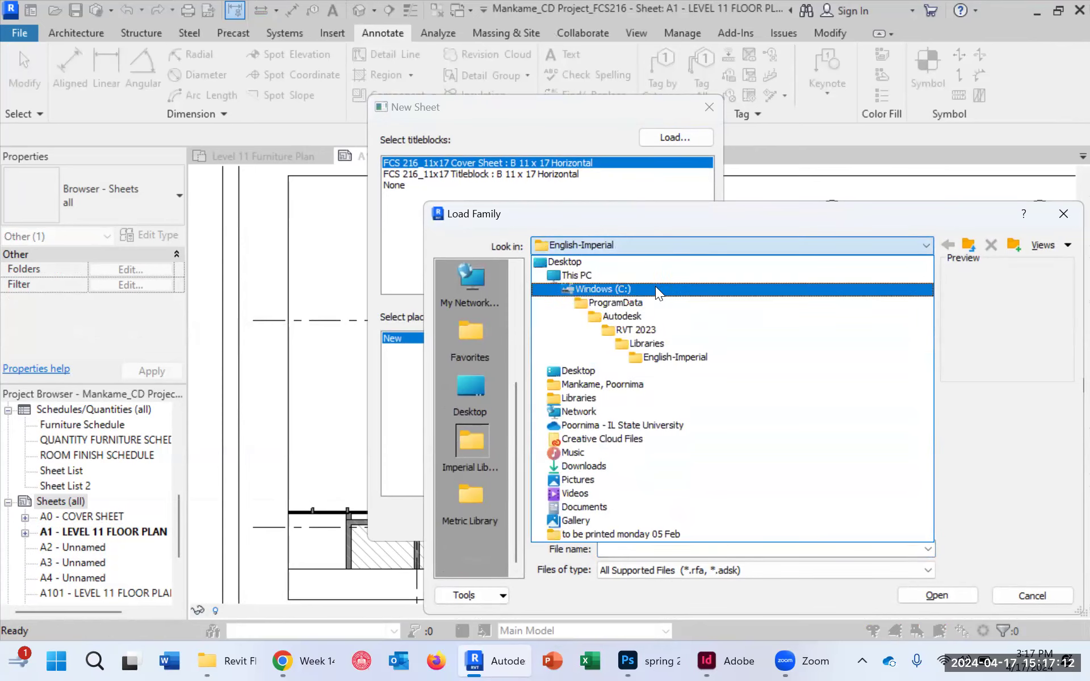
{"action": "left_click", "coordinate": [622, 426]}
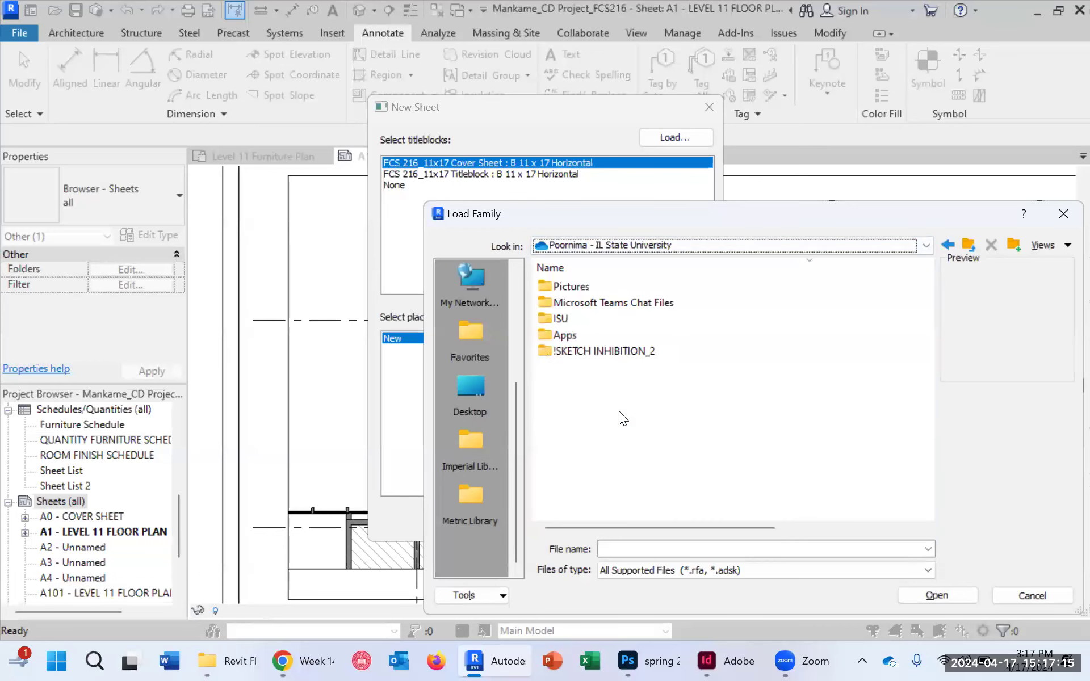
{"action": "double_click", "coordinate": [560, 319]}
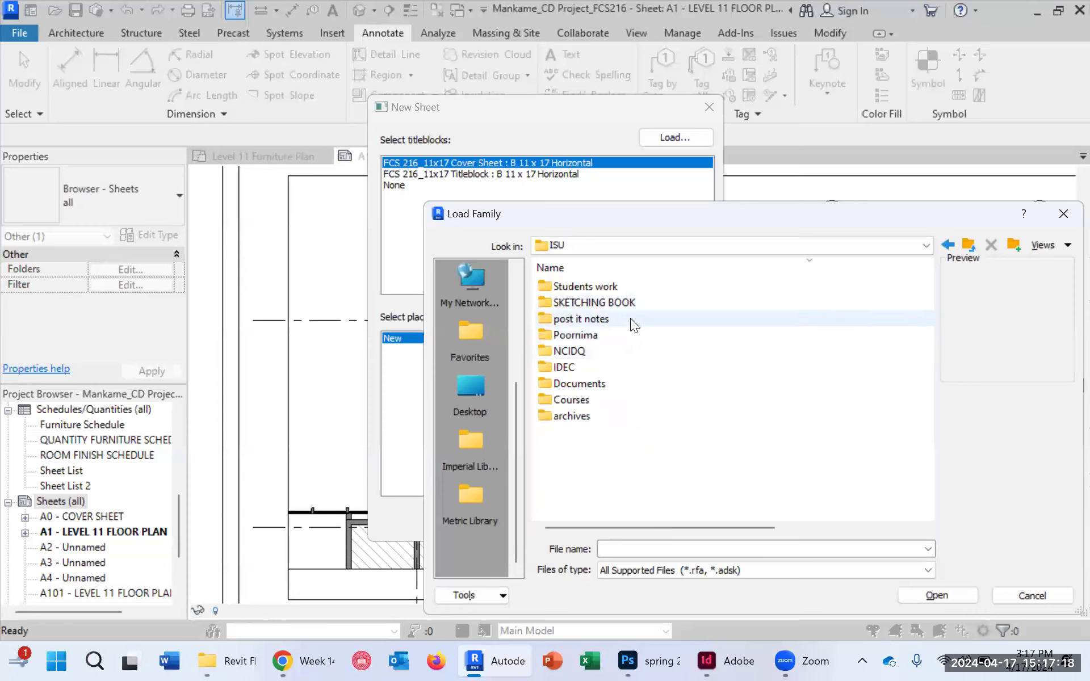
Step: Switch to Chrome and download the Revit presentation title block file, B 11 x 17 Horizontal-Presentation (3).rfa, from the Week 14 page
{"action": "left_click", "coordinate": [282, 660]}
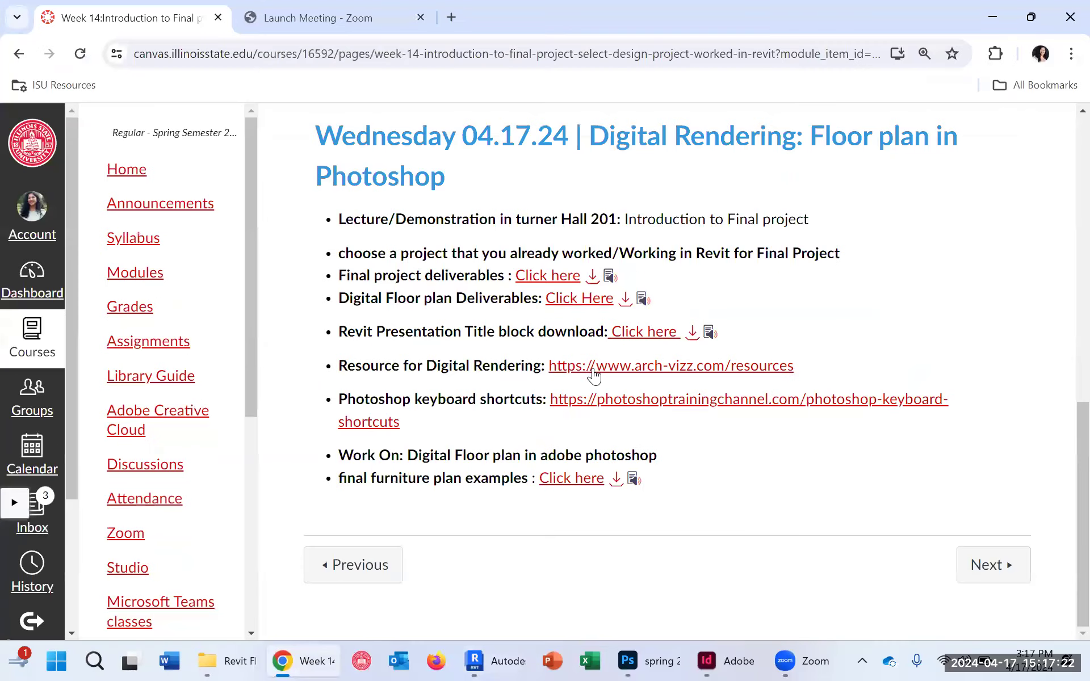
{"action": "left_click", "coordinate": [641, 332]}
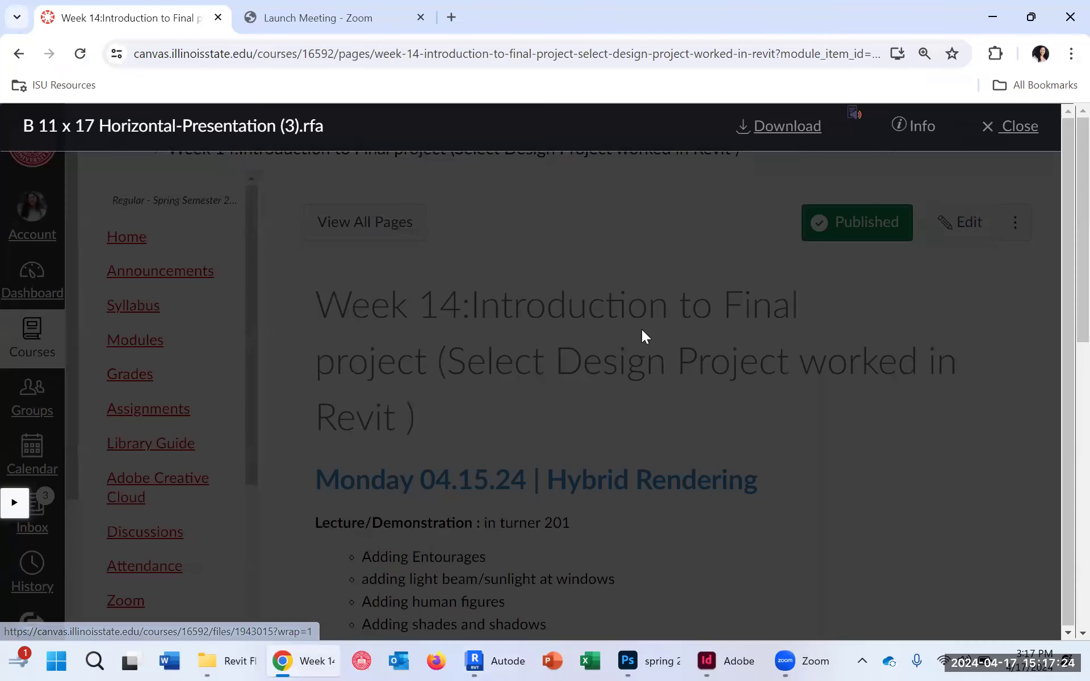
{"action": "left_click", "coordinate": [800, 142]}
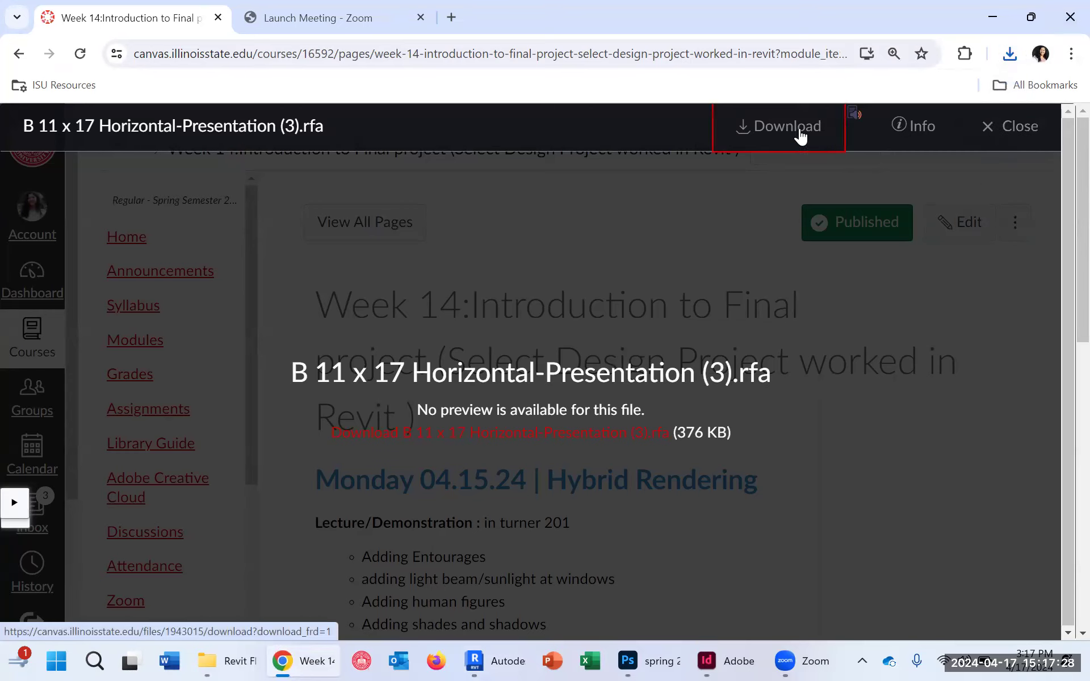
Step: Show the downloaded B 11 x 17 Horizontal-Presentation (3) file in its folder and copy it
{"action": "mouse_move", "coordinate": [960, 93]}
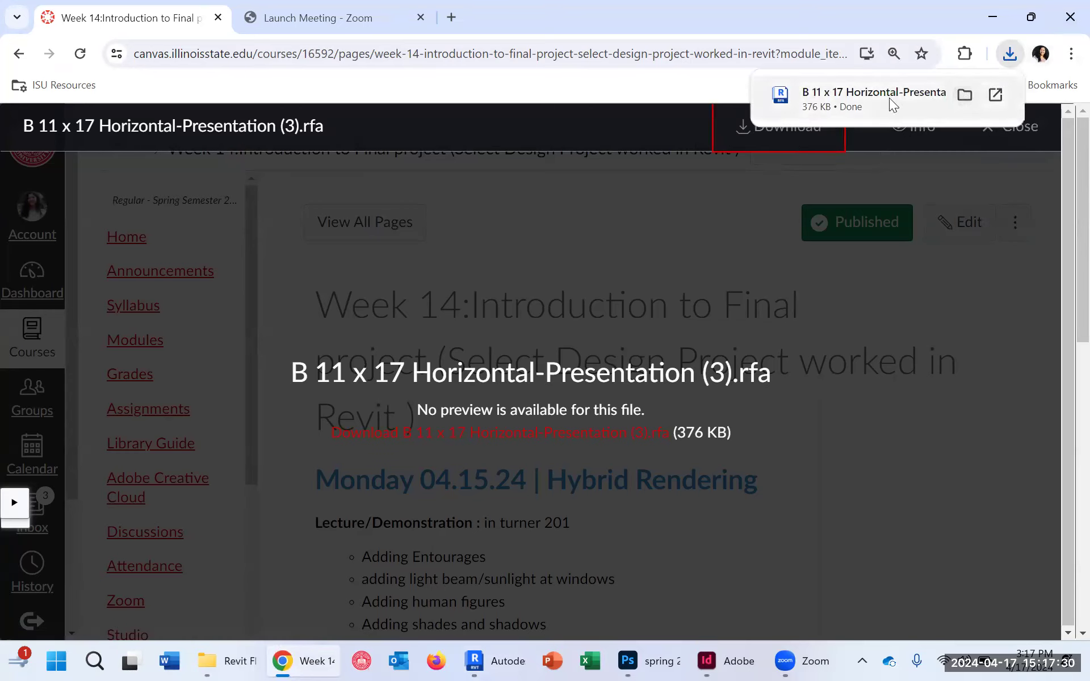
{"action": "left_click", "coordinate": [1009, 55]}
{"action": "right_click", "coordinate": [835, 125]}
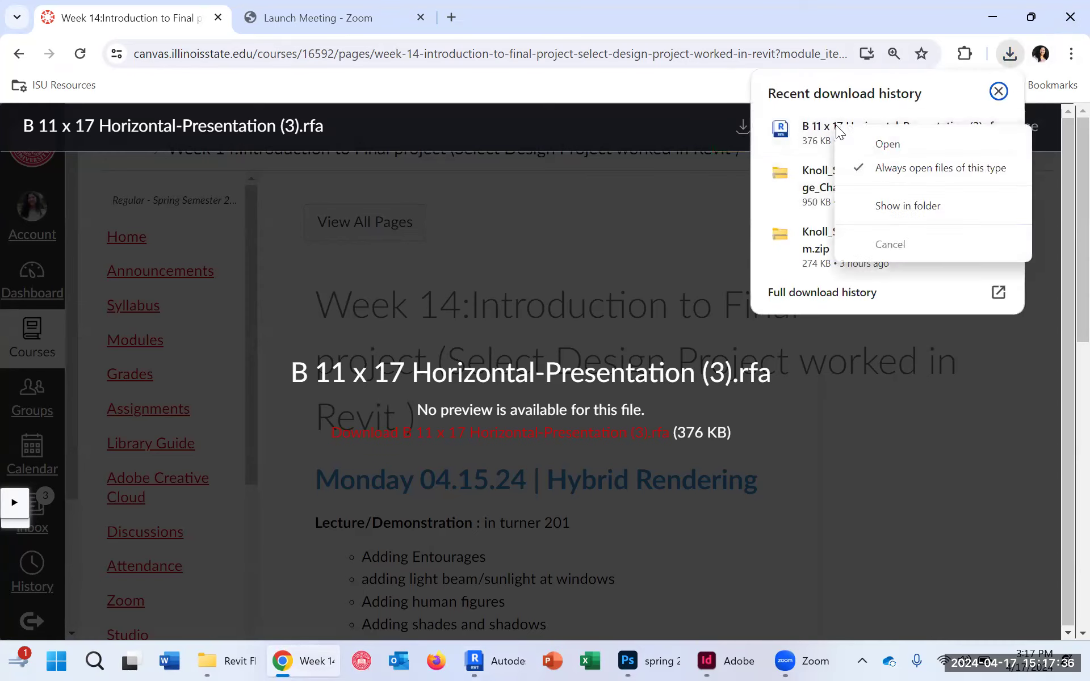
{"action": "left_click", "coordinate": [907, 204]}
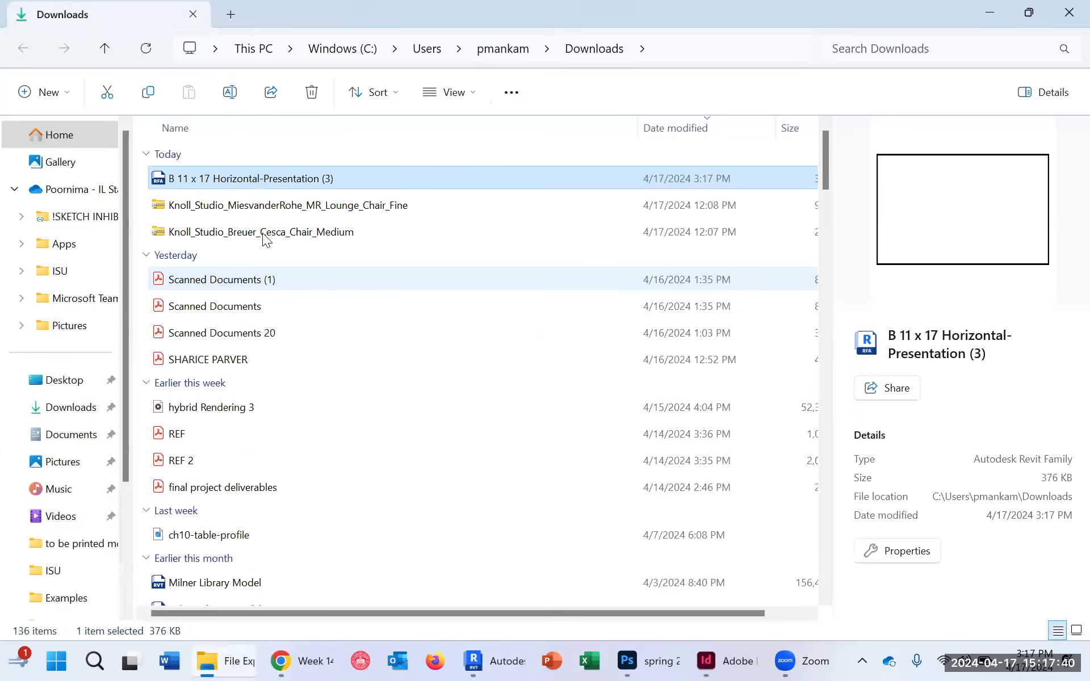
{"action": "right_click", "coordinate": [240, 177]}
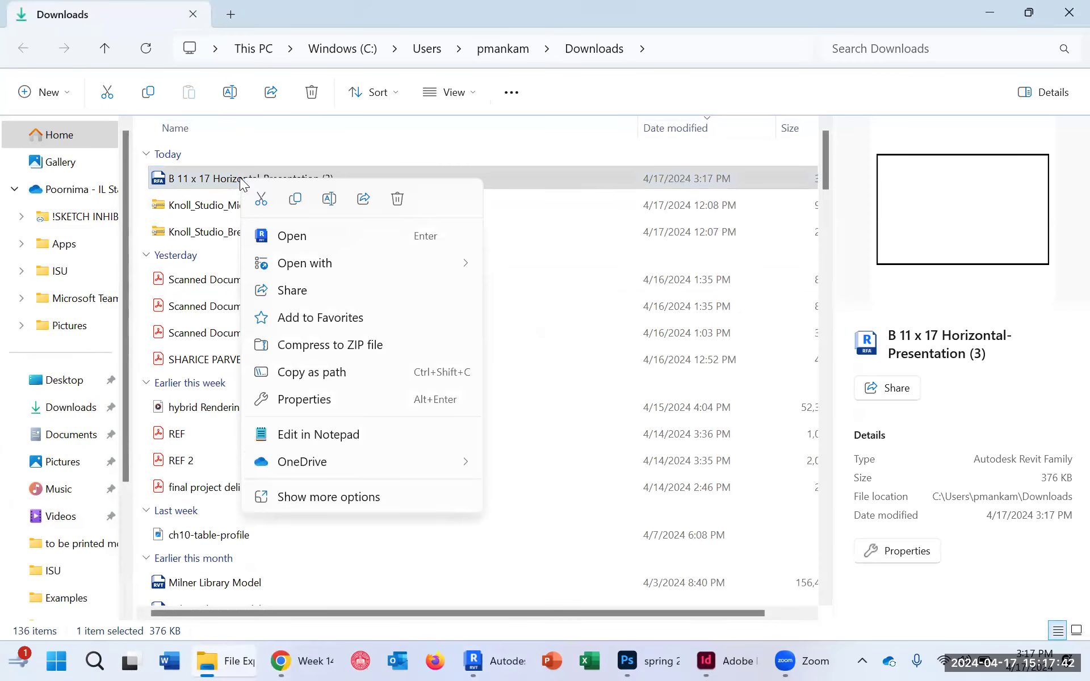
{"action": "left_click", "coordinate": [300, 200]}
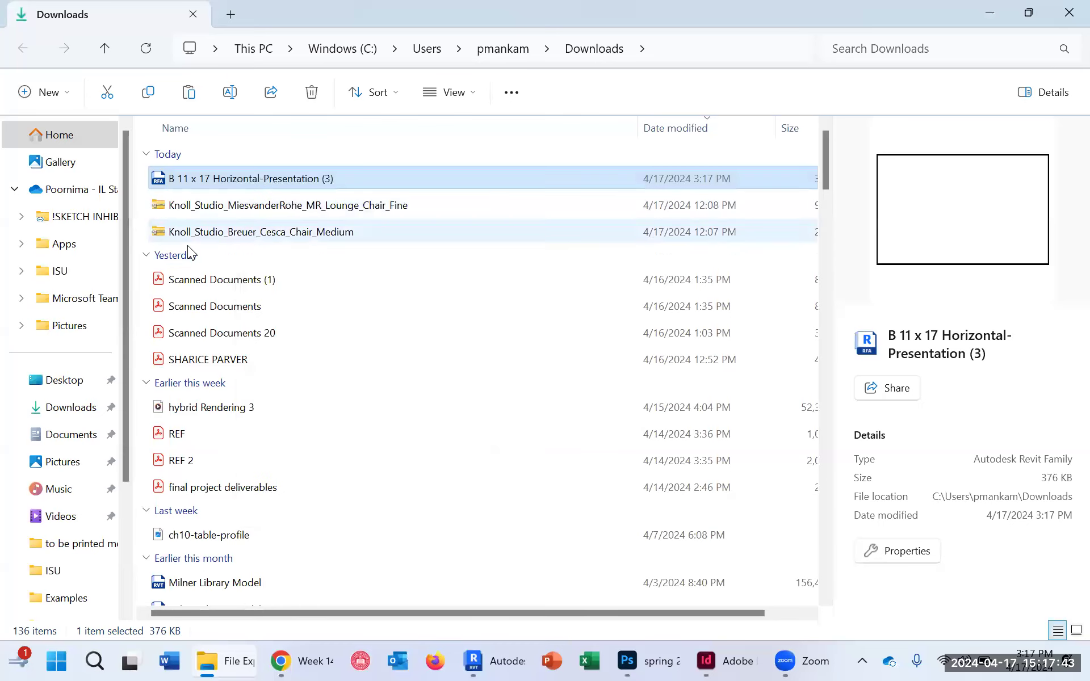
Step: Open the Revit Floor plan folder under ISU, Courses, FCS 352, Digital Rendering, Final Project
{"action": "left_click", "coordinate": [61, 271]}
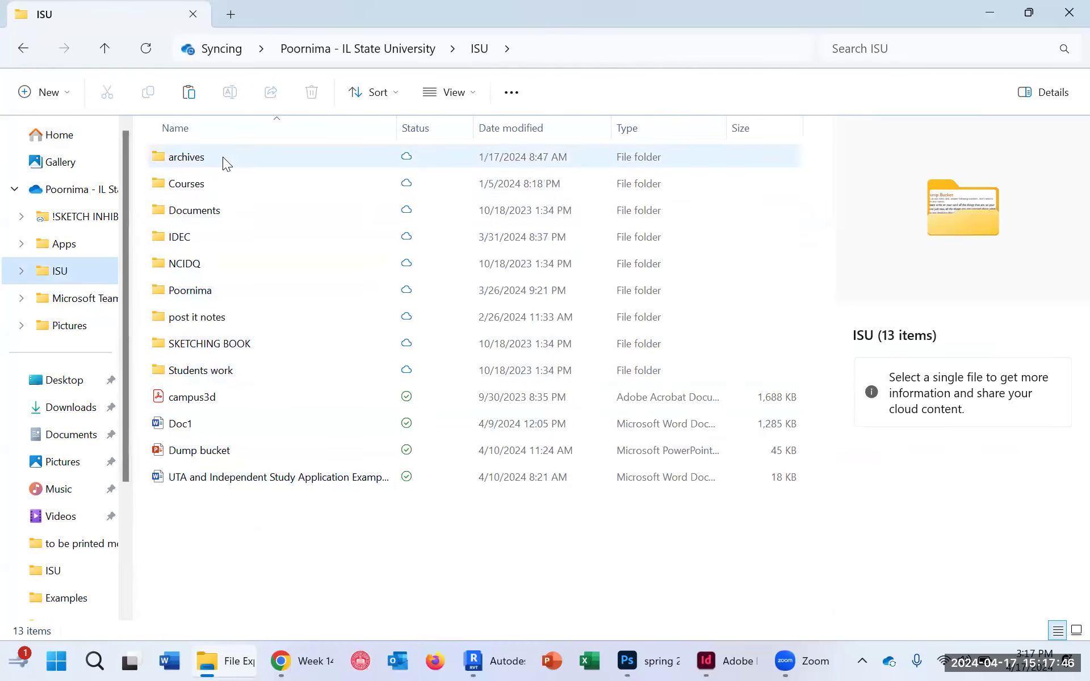
{"action": "left_click", "coordinate": [211, 181]}
{"action": "double_click", "coordinate": [228, 180]}
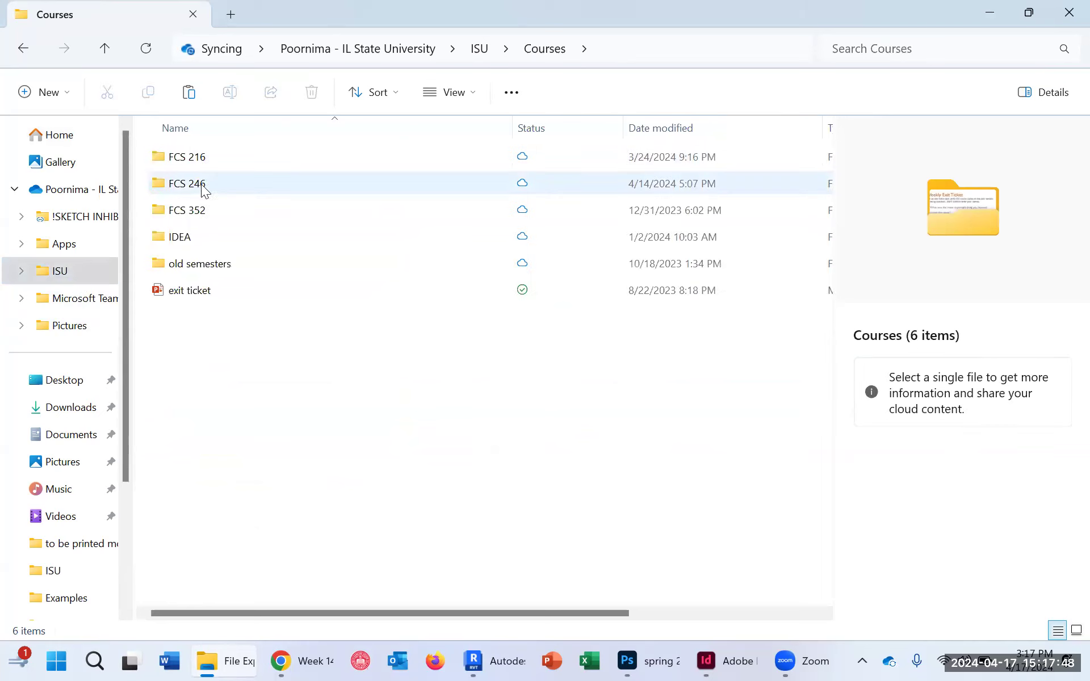
{"action": "double_click", "coordinate": [210, 211]}
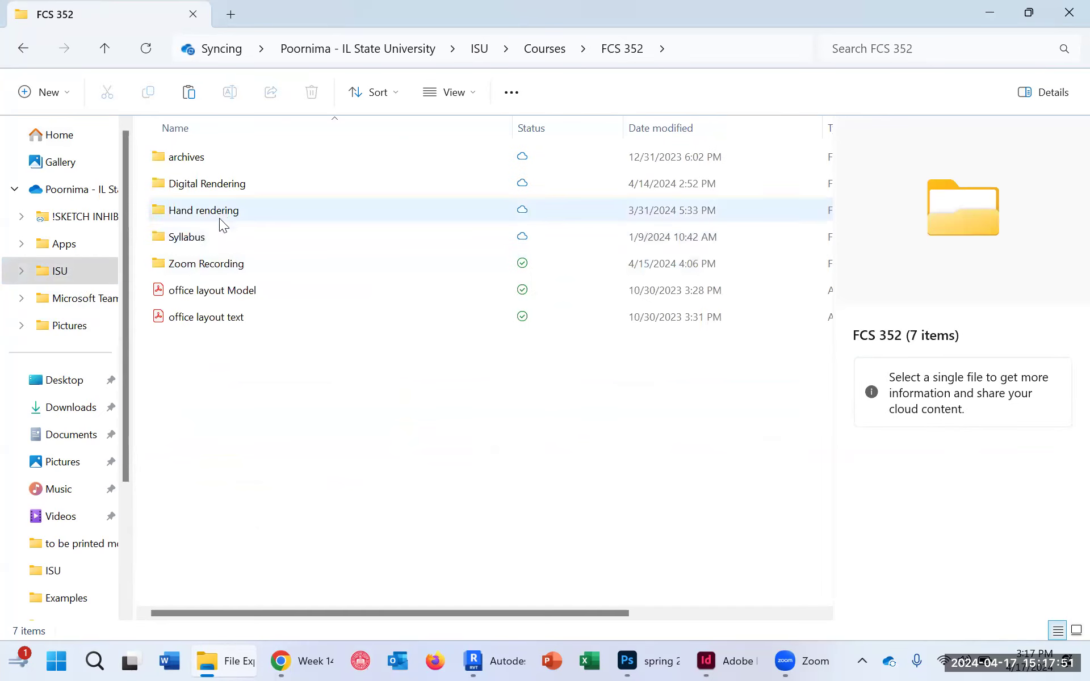
{"action": "double_click", "coordinate": [223, 183]}
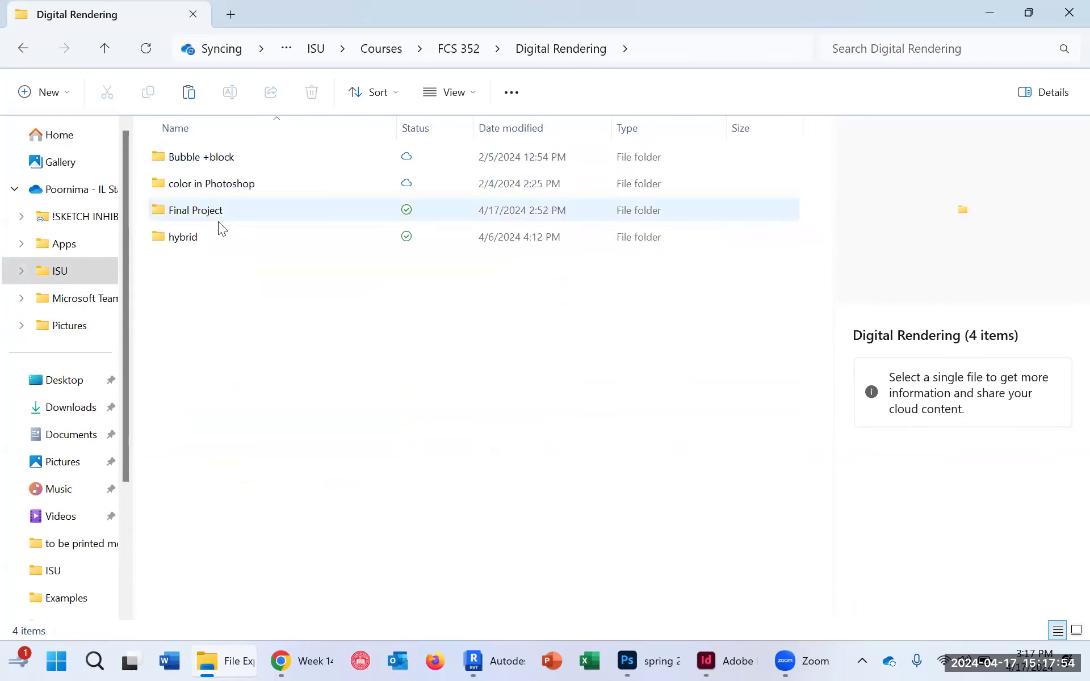
{"action": "double_click", "coordinate": [206, 211]}
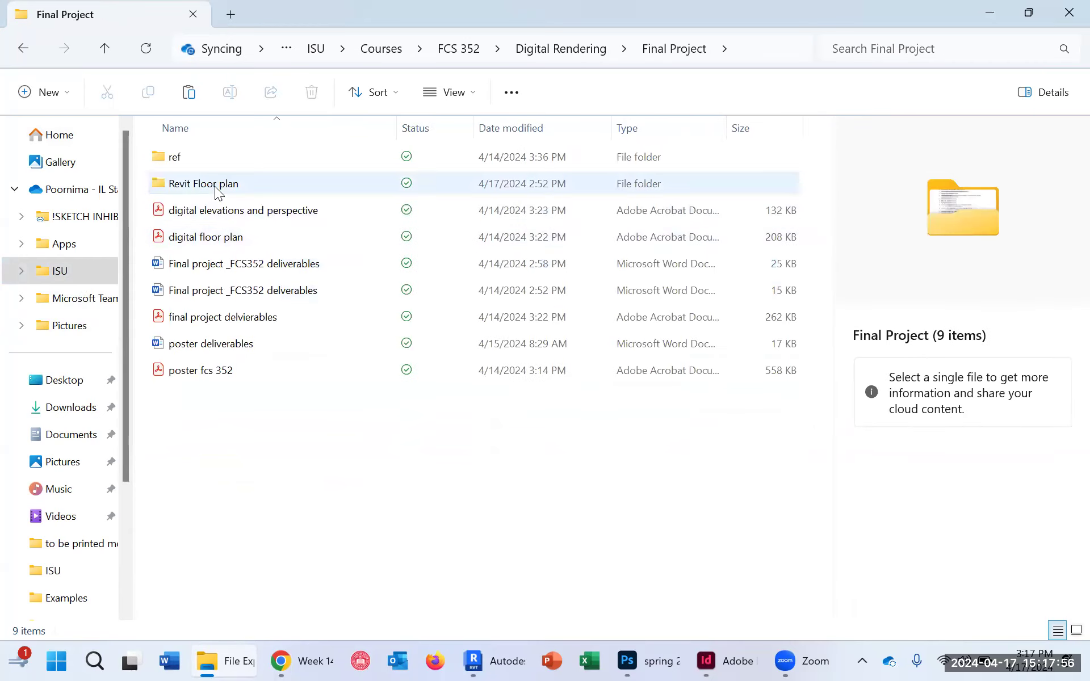
{"action": "double_click", "coordinate": [215, 187]}
Step: Paste the copied titleblock file into the Revit Floor plan folder and switch back to Revit
{"action": "left_click", "coordinate": [200, 337]}
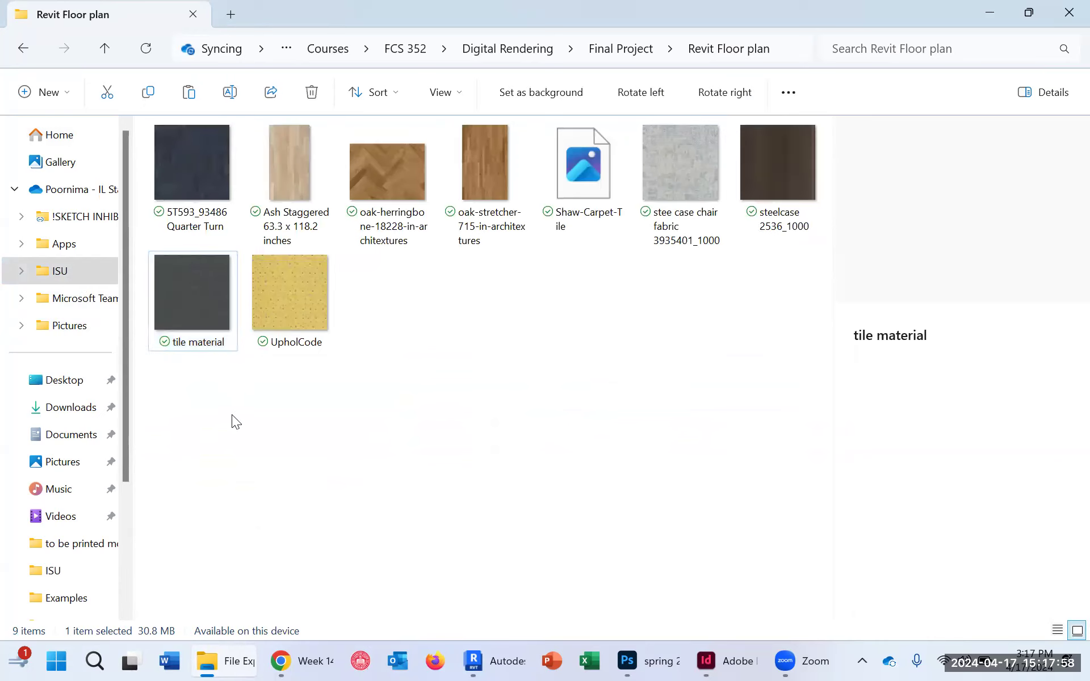
{"action": "right_click", "coordinate": [232, 404]}
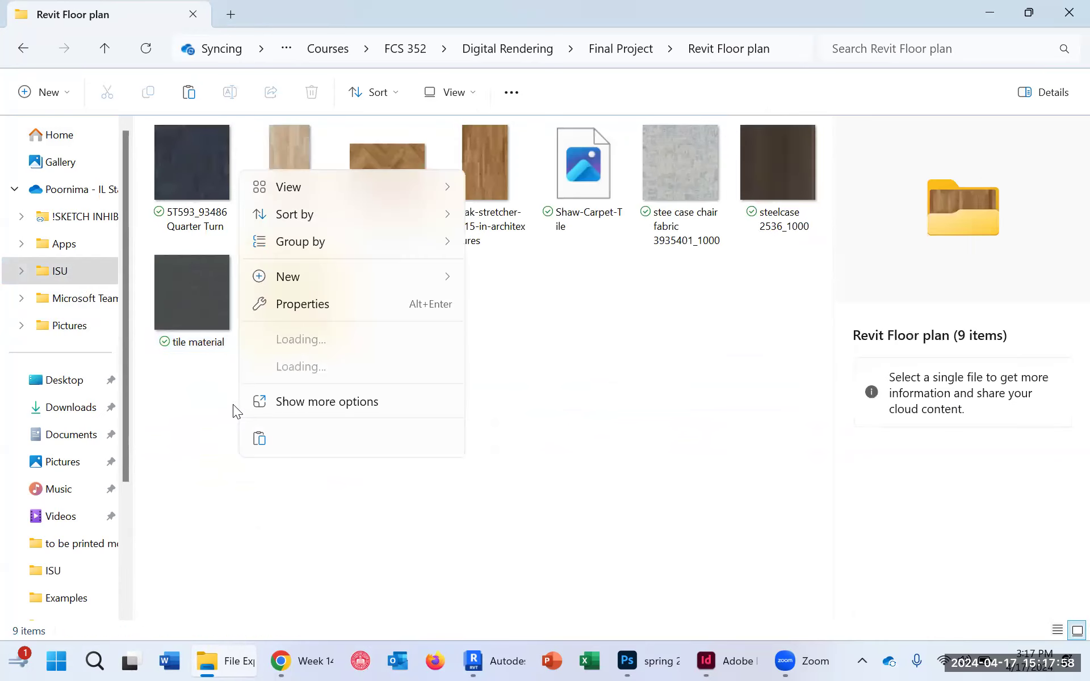
{"action": "left_click", "coordinate": [260, 438]}
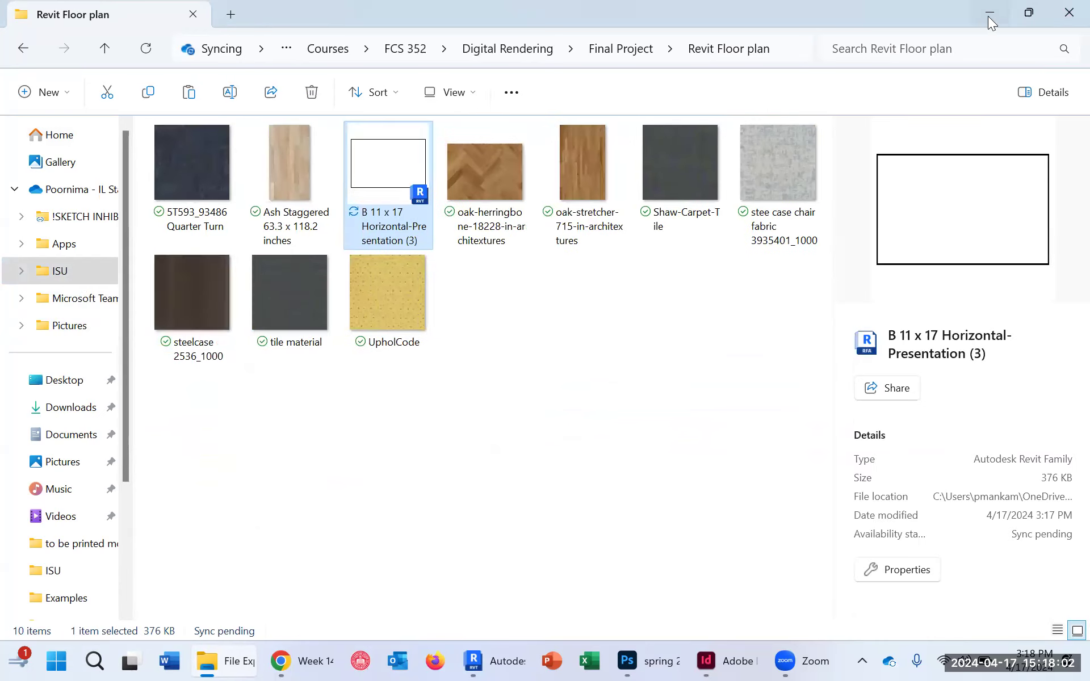
{"action": "left_click", "coordinate": [988, 16]}
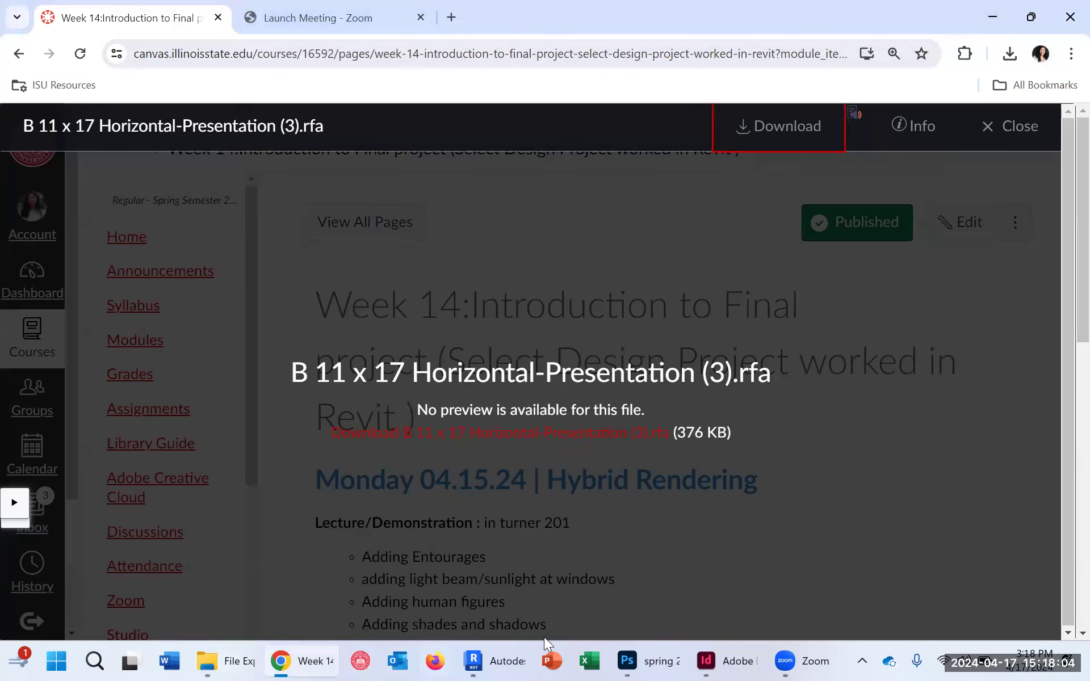
{"action": "left_click", "coordinate": [488, 661]}
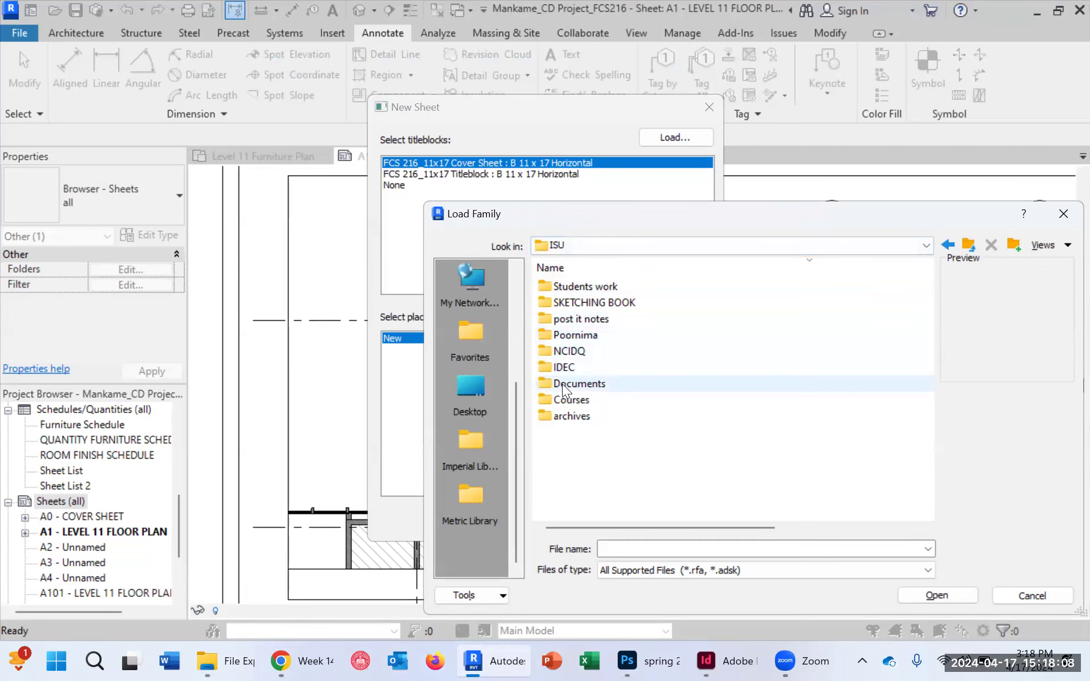
Step: Browse for the titleblock family to the Final Project folder under Courses, FCS 352, Digital Rendering
{"action": "left_click", "coordinate": [574, 400]}
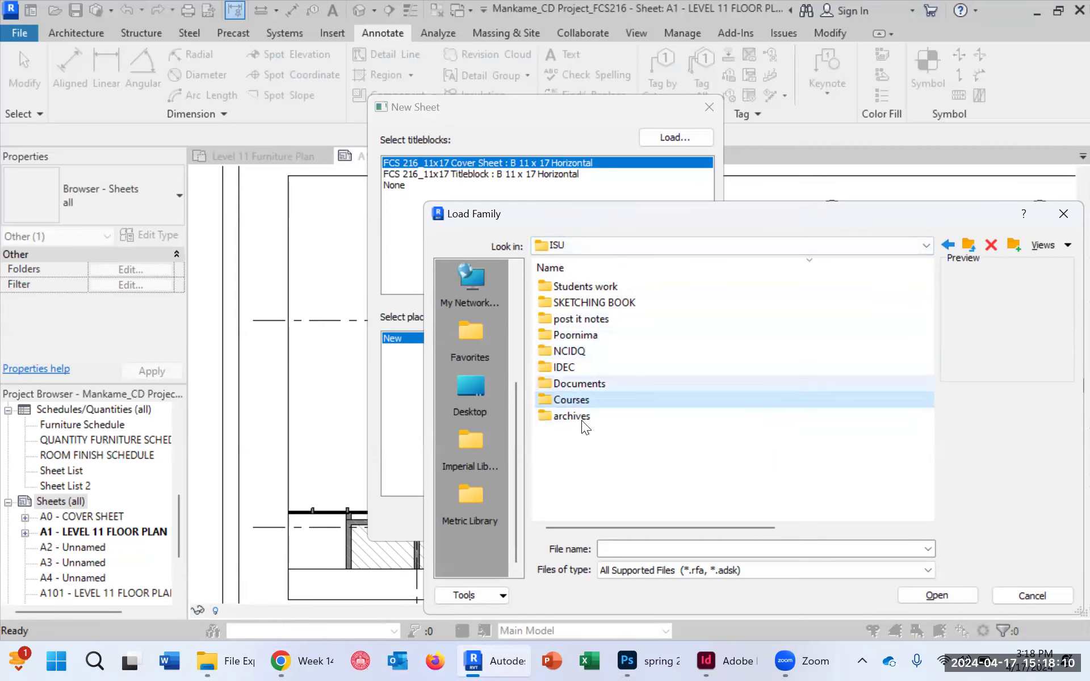
{"action": "double_click", "coordinate": [571, 401]}
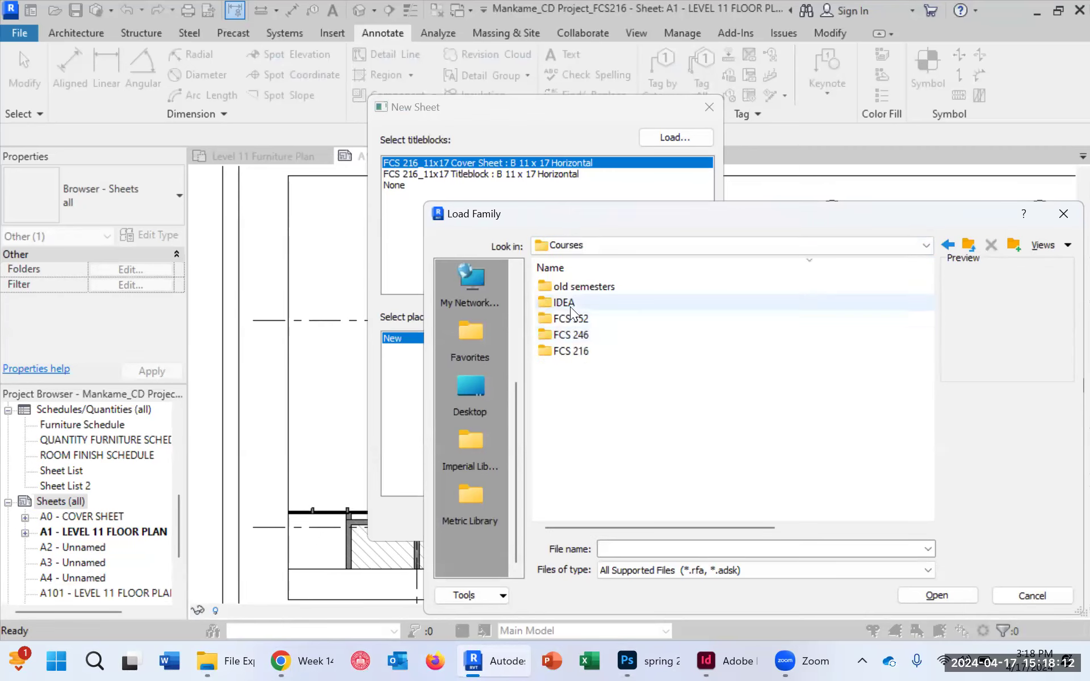
{"action": "double_click", "coordinate": [573, 317]}
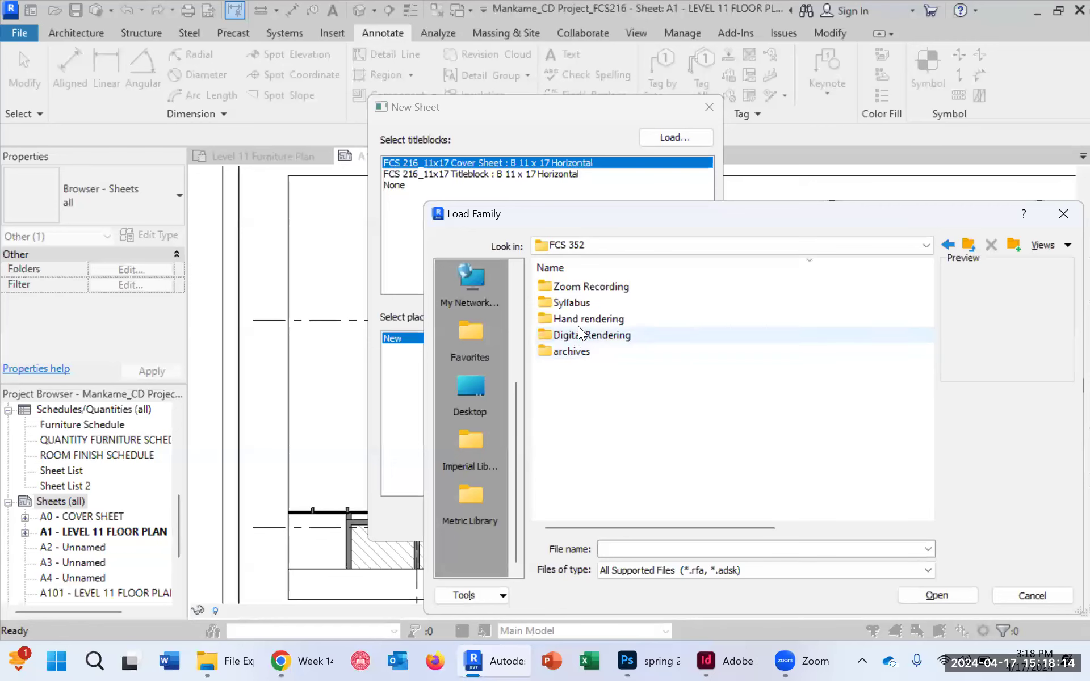
{"action": "double_click", "coordinate": [582, 334]}
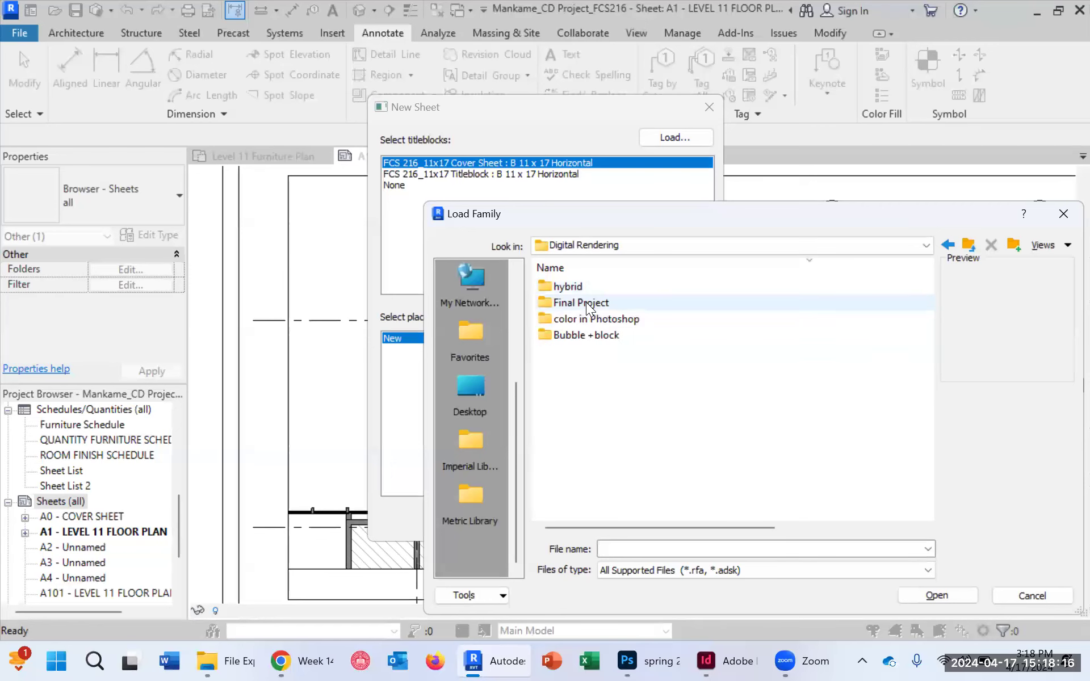
{"action": "left_click", "coordinate": [587, 306]}
{"action": "double_click", "coordinate": [549, 306]}
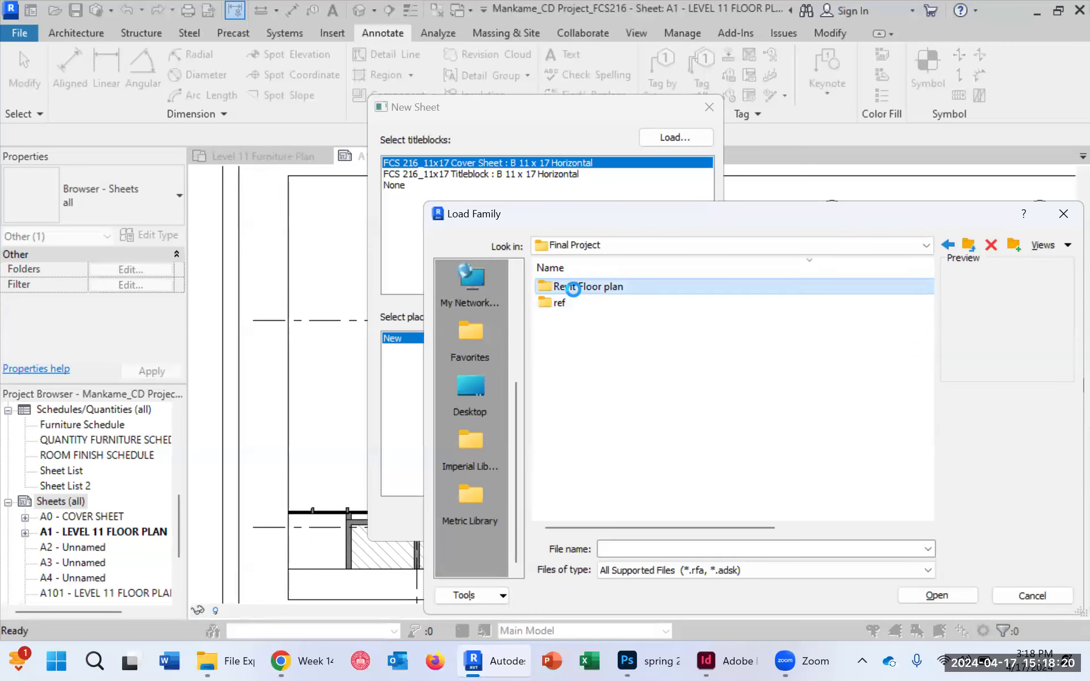
Step: Load the B 11 x 17 Horizontal-Presentation (3) titleblock from the Revit Floor plan folder and create a new sheet with it
{"action": "left_click", "coordinate": [585, 293]}
{"action": "left_click", "coordinate": [940, 593]}
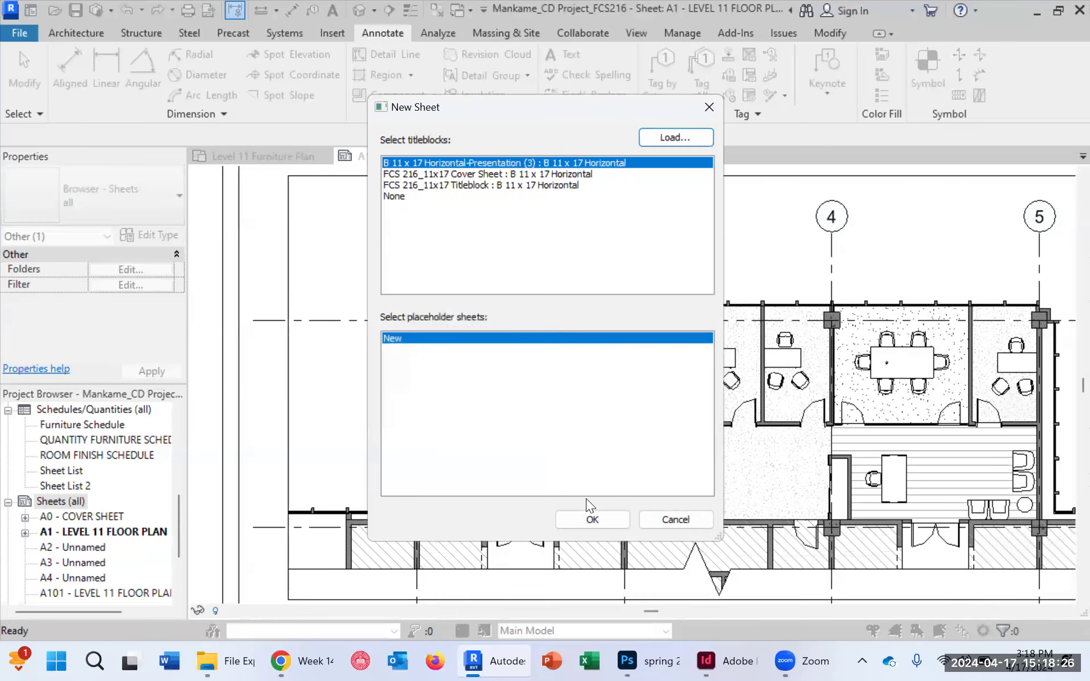
{"action": "left_click", "coordinate": [606, 526]}
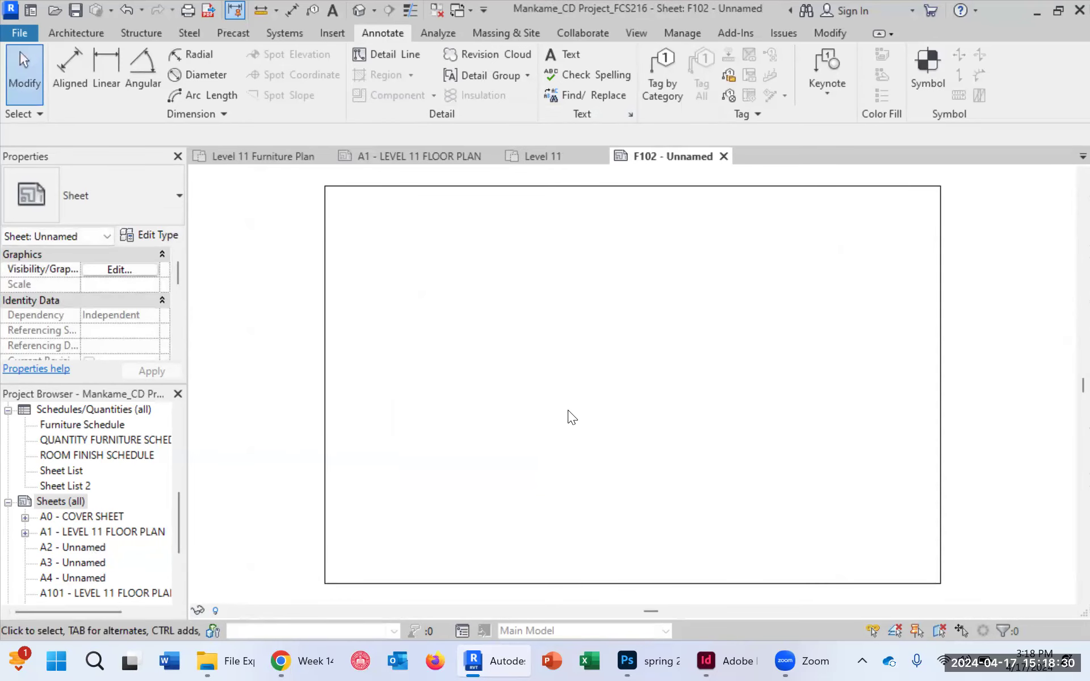
Step: Try to place the Level 11 floor plan view on the new presentation sheet
{"action": "scroll", "coordinate": [153, 515], "scroll_direction": "up", "scroll_amount": 5}
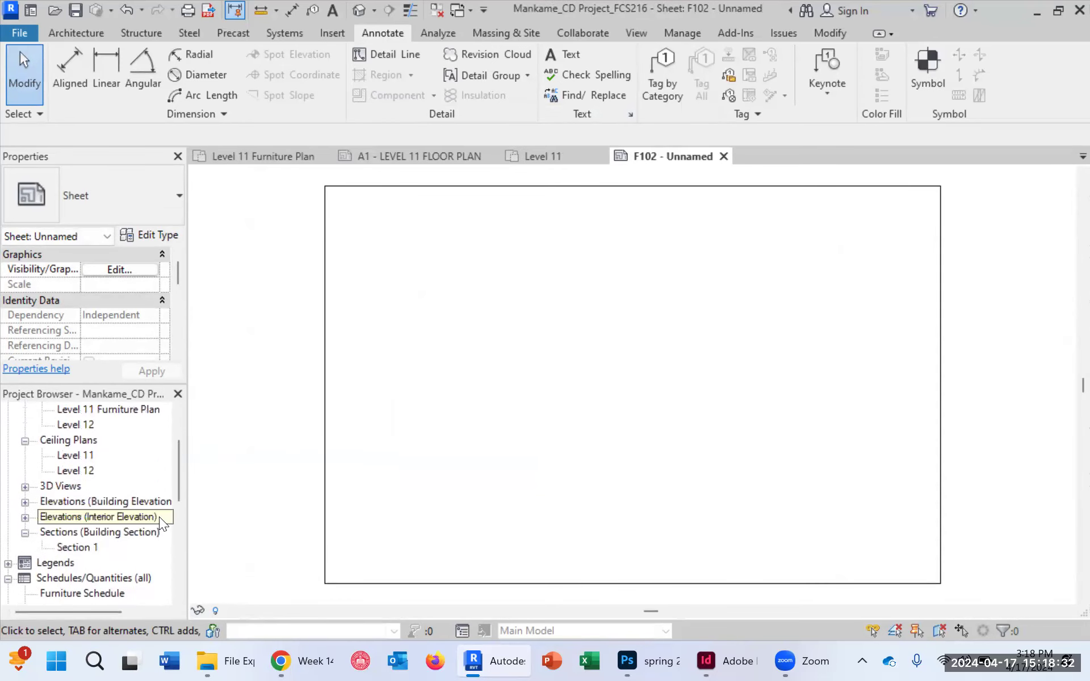
{"action": "left_click", "coordinate": [68, 455]}
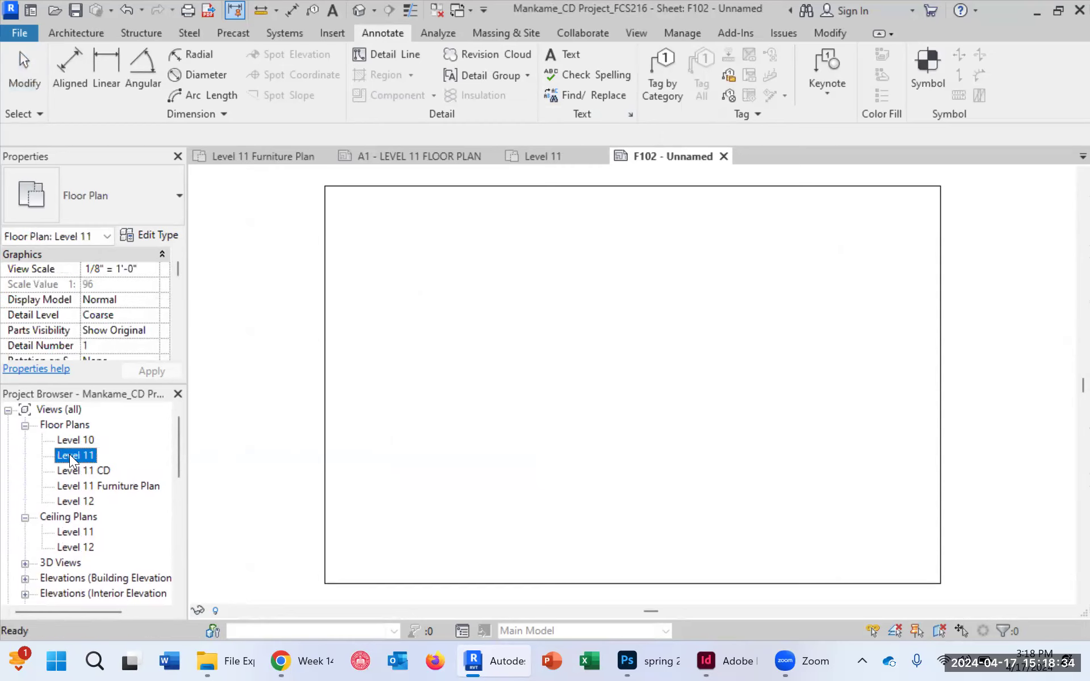
{"action": "left_click", "coordinate": [85, 458]}
{"action": "left_click_drag", "start_coordinate": [560, 373], "coordinate": [568, 359]}
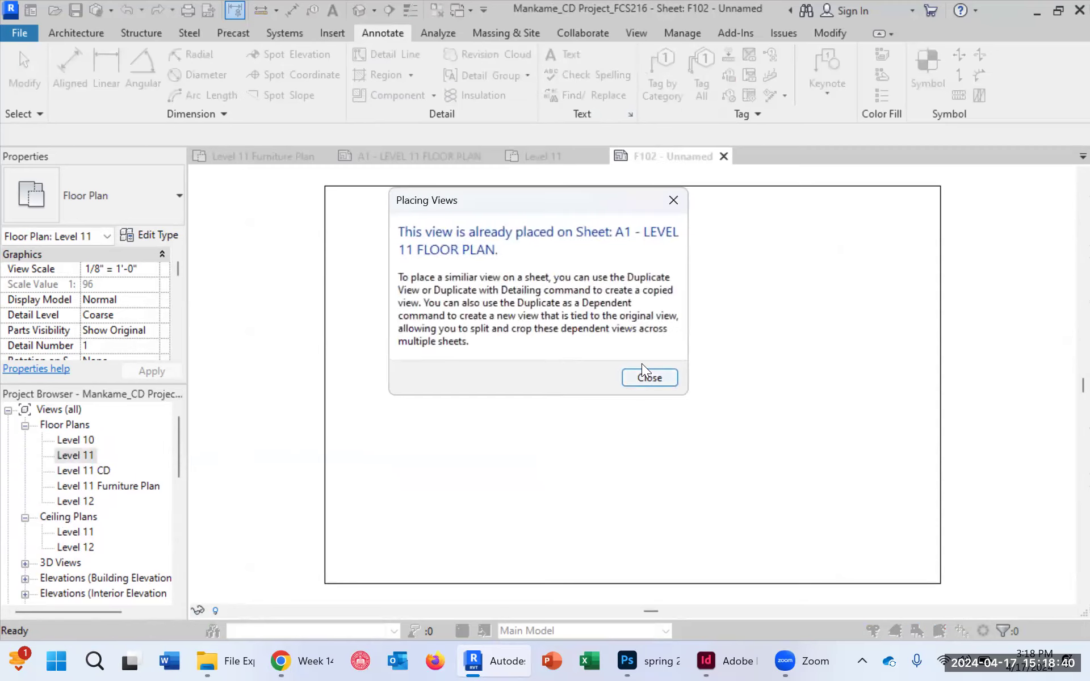
{"action": "left_click", "coordinate": [649, 377]}
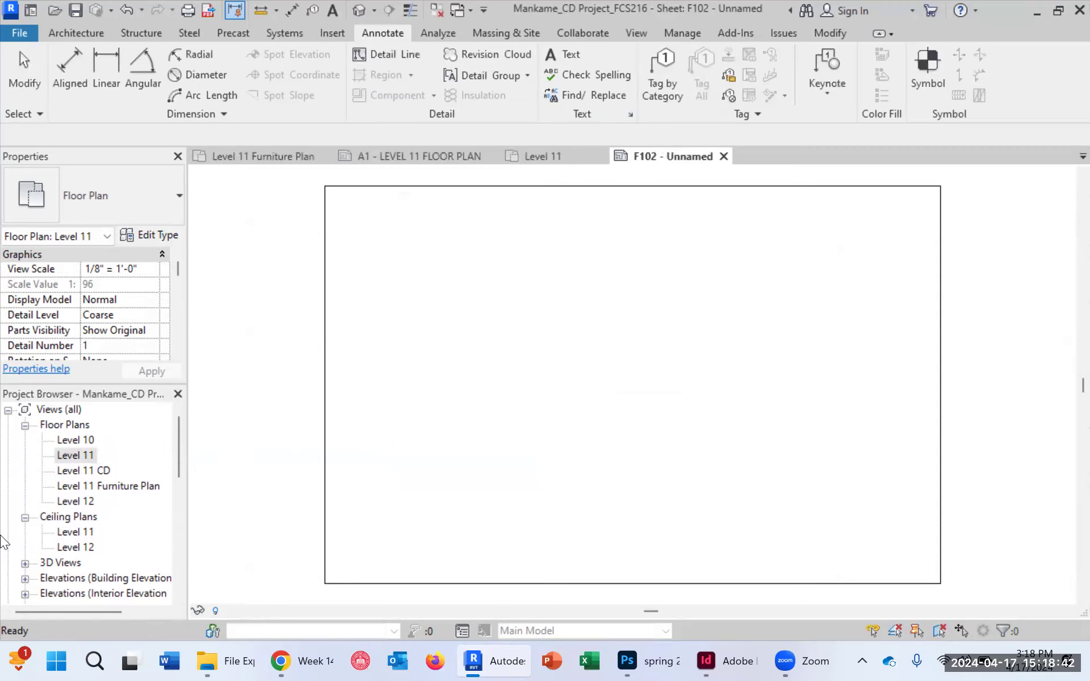
Step: Delete the sheet A1 - LEVEL 11 FLOOR PLAN from the project
{"action": "scroll", "coordinate": [46, 568], "scroll_direction": "down", "scroll_amount": 1}
{"action": "scroll", "coordinate": [71, 556], "scroll_direction": "down", "scroll_amount": 3}
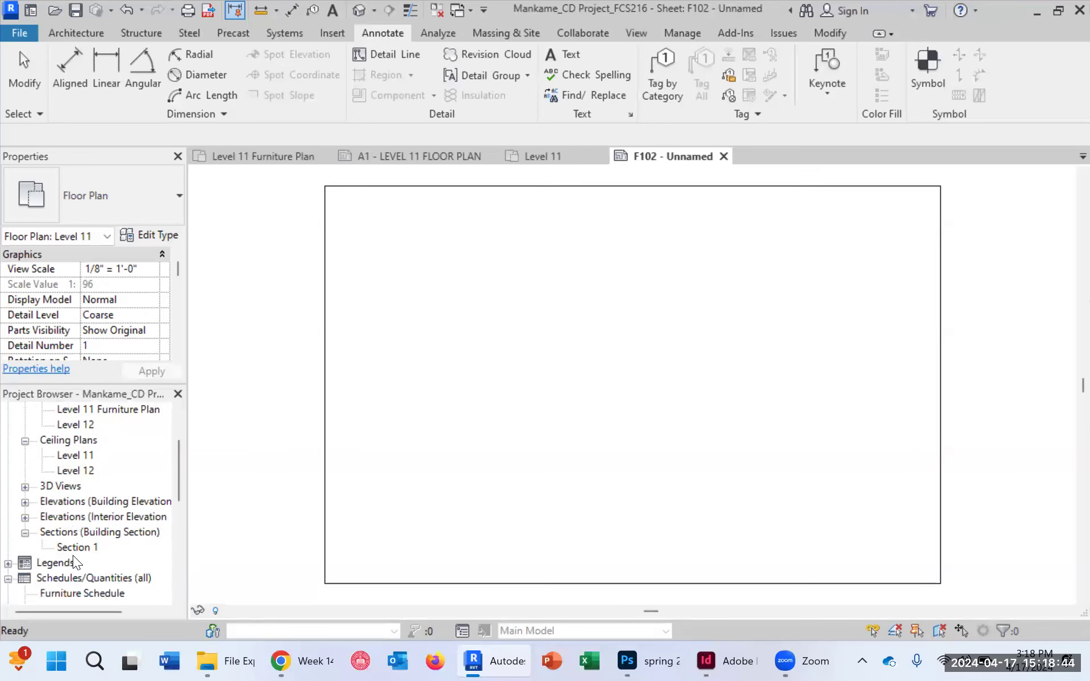
{"action": "scroll", "coordinate": [97, 571], "scroll_direction": "down", "scroll_amount": 2}
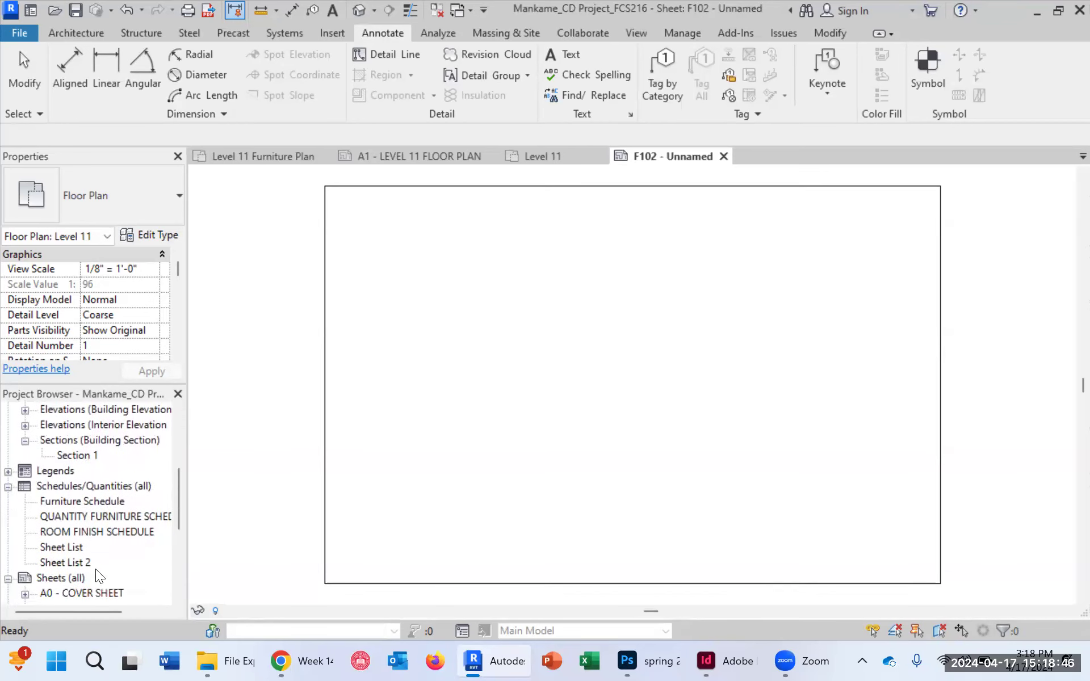
{"action": "left_click", "coordinate": [88, 557]}
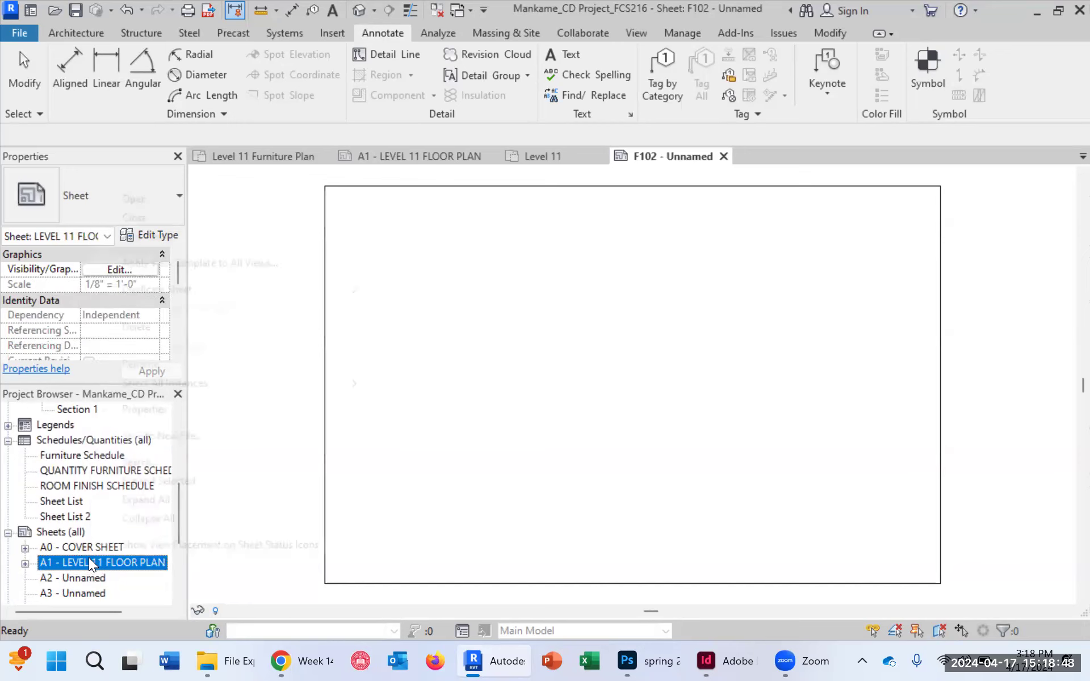
{"action": "right_click", "coordinate": [88, 558]}
{"action": "left_click", "coordinate": [148, 329]}
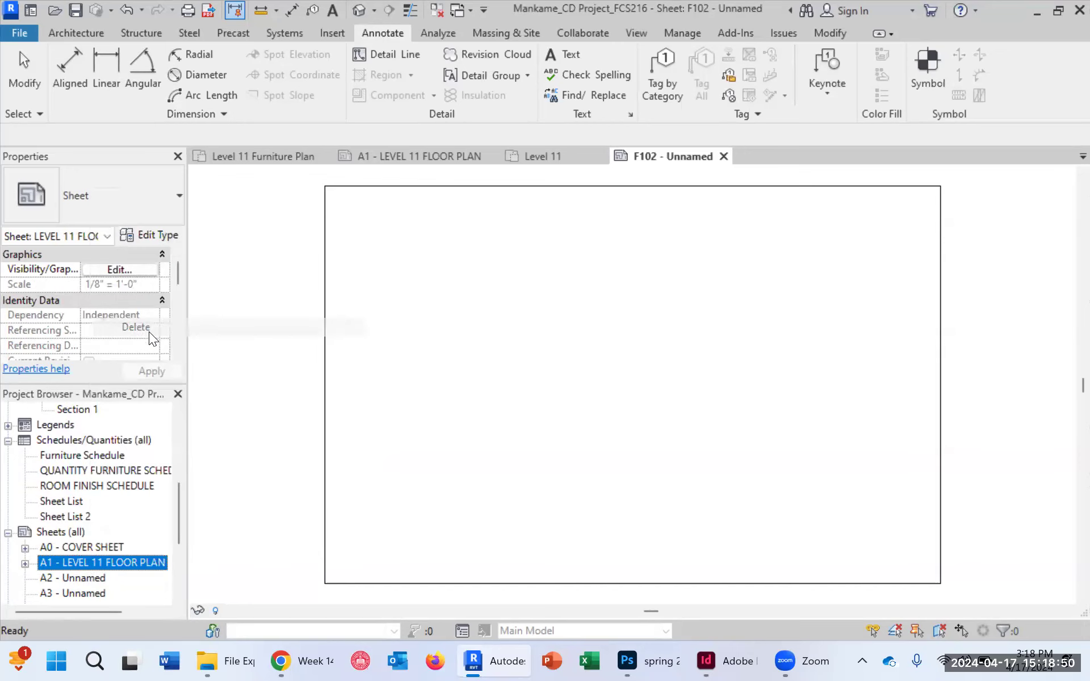
Step: Place the Level 11 floor plan view on the new presentation sheet
{"action": "scroll", "coordinate": [123, 533], "scroll_direction": "up", "scroll_amount": 4}
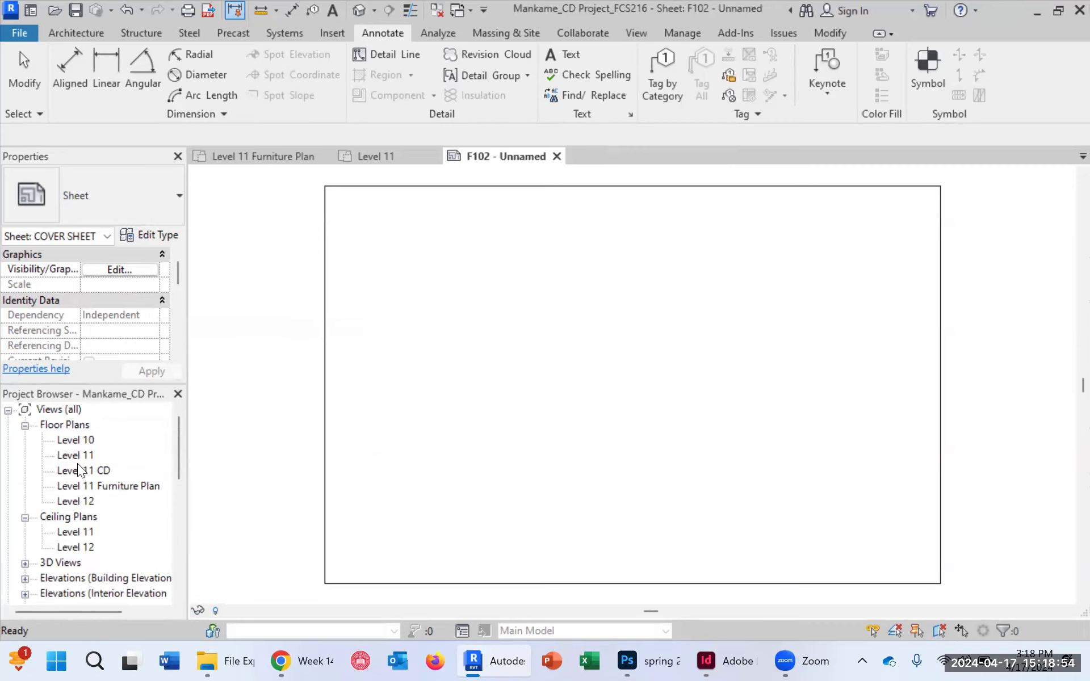
{"action": "left_click", "coordinate": [81, 455]}
{"action": "left_click_drag", "start_coordinate": [75, 454], "coordinate": [580, 372]}
{"action": "left_click_drag", "start_coordinate": [514, 390], "coordinate": [638, 386]}
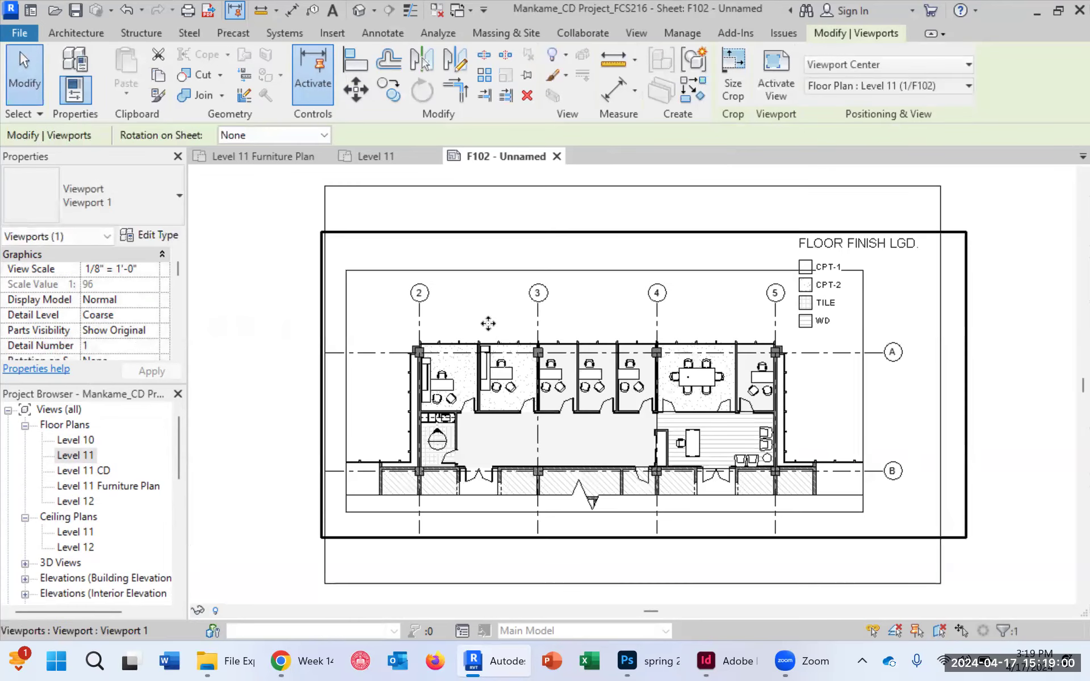
Step: Move the Level 11 viewport a little to the right and up on the presentation sheet
{"action": "left_click", "coordinate": [243, 245]}
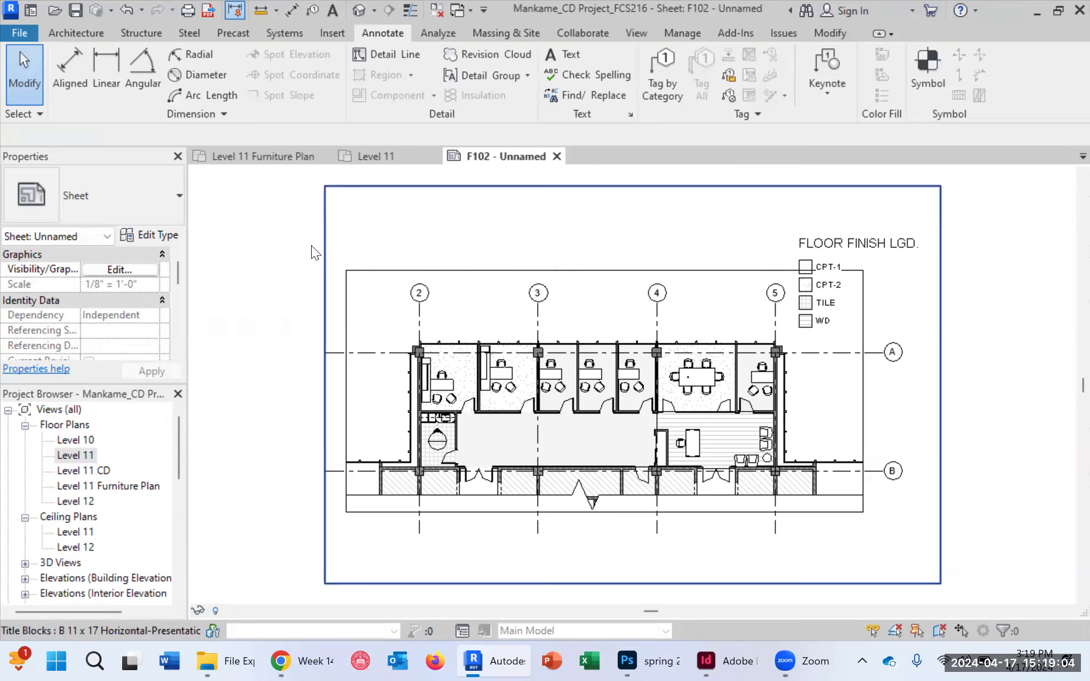
{"action": "left_click", "coordinate": [508, 232]}
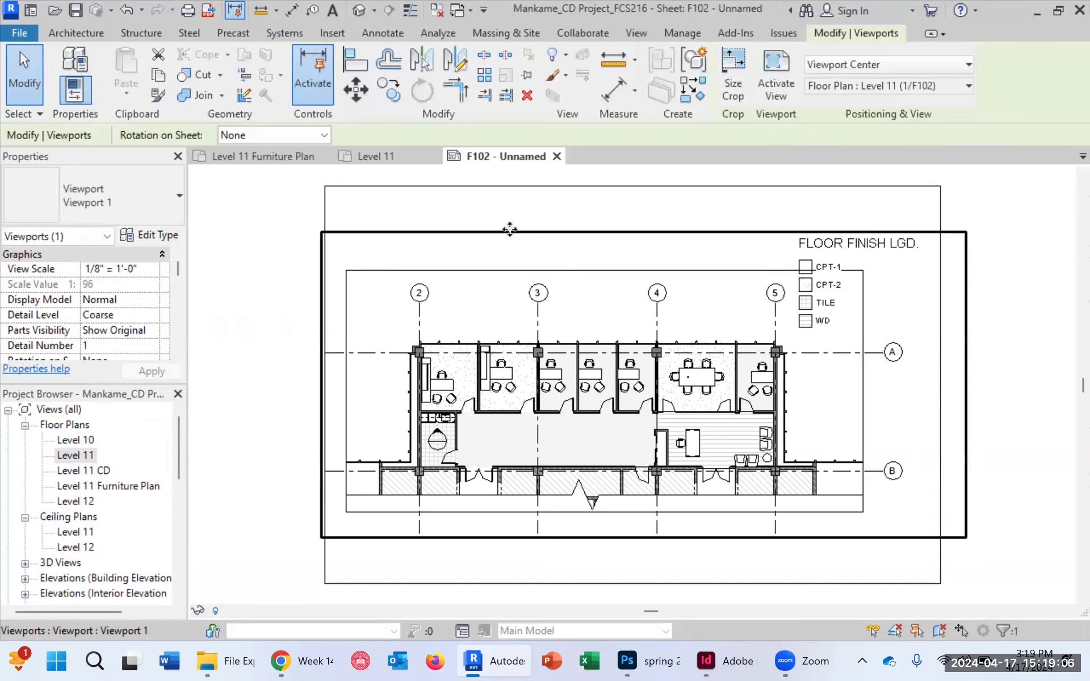
{"action": "left_click_drag", "start_coordinate": [550, 229], "coordinate": [602, 220]}
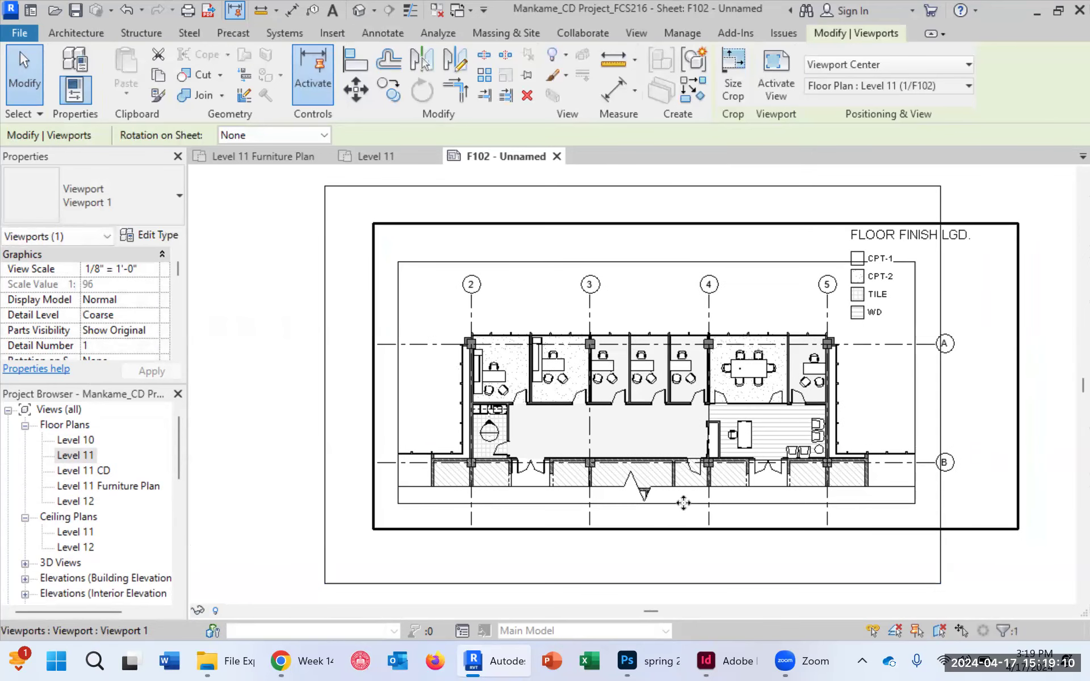
Step: Examine the placed plan and compare it with the Level 11 CD, Level 11 and Level 11 Furniture Plan views
{"action": "scroll", "coordinate": [795, 465], "scroll_direction": "up", "scroll_amount": 4}
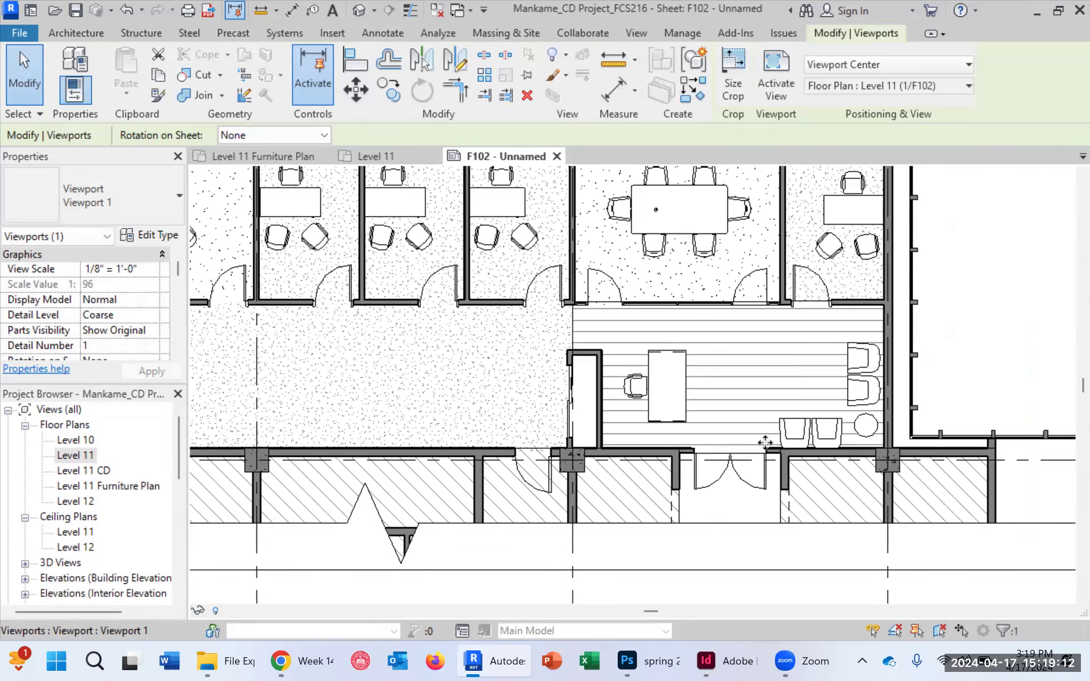
{"action": "scroll", "coordinate": [769, 441], "scroll_direction": "down", "scroll_amount": 3}
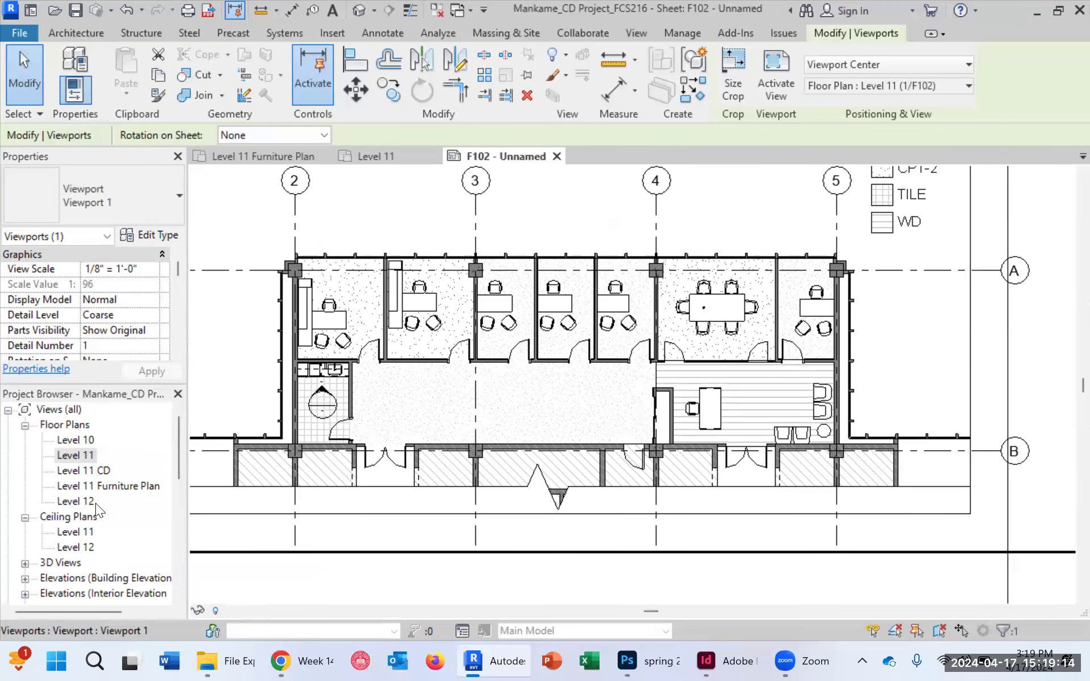
{"action": "double_click", "coordinate": [94, 468]}
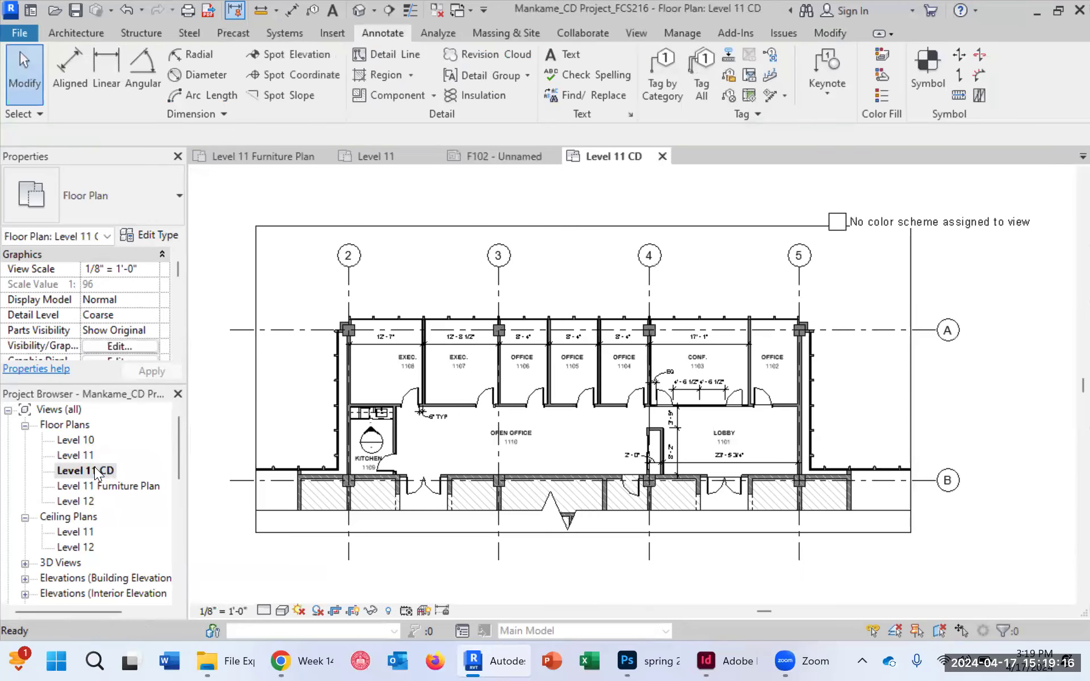
{"action": "double_click", "coordinate": [88, 457]}
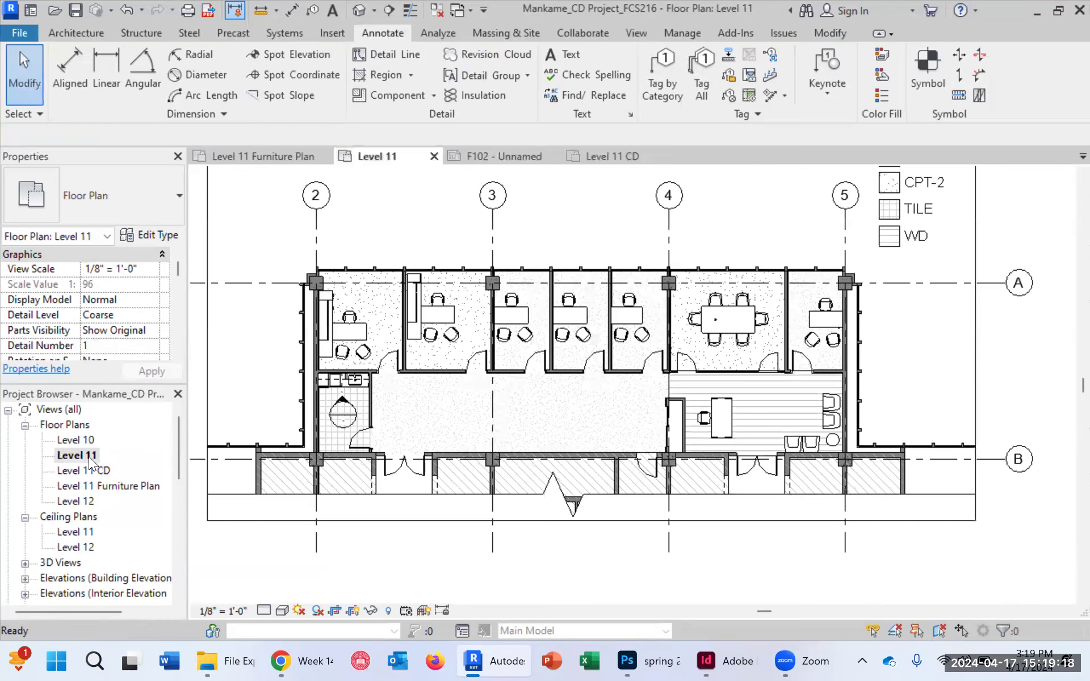
{"action": "double_click", "coordinate": [93, 486]}
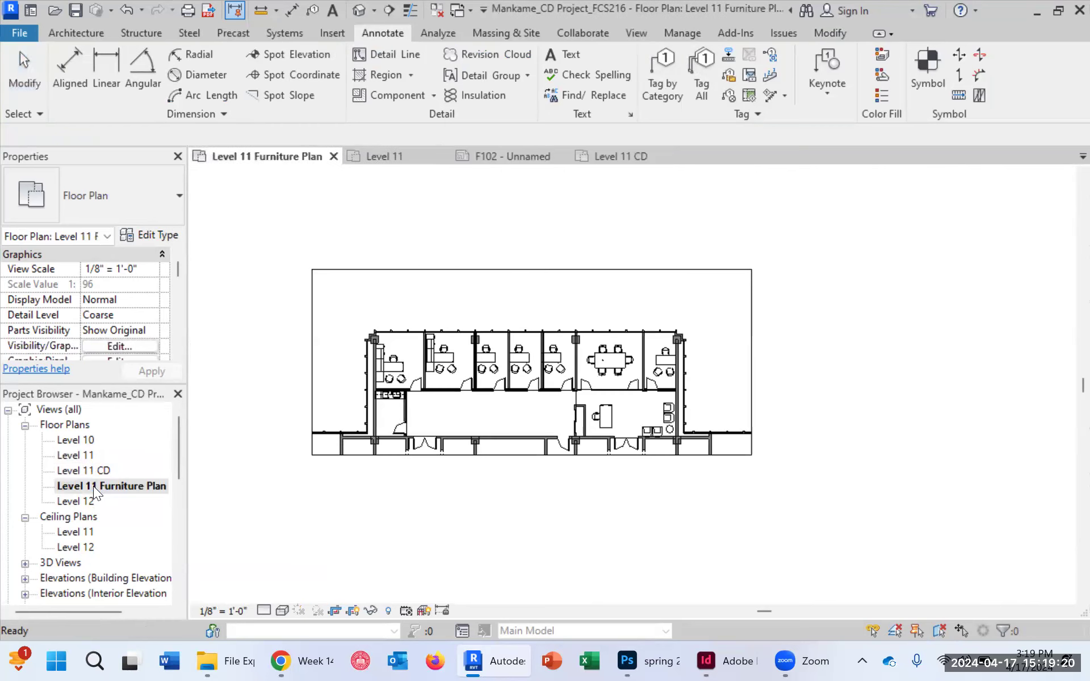
{"action": "scroll", "coordinate": [508, 397], "scroll_direction": "up", "scroll_amount": 1}
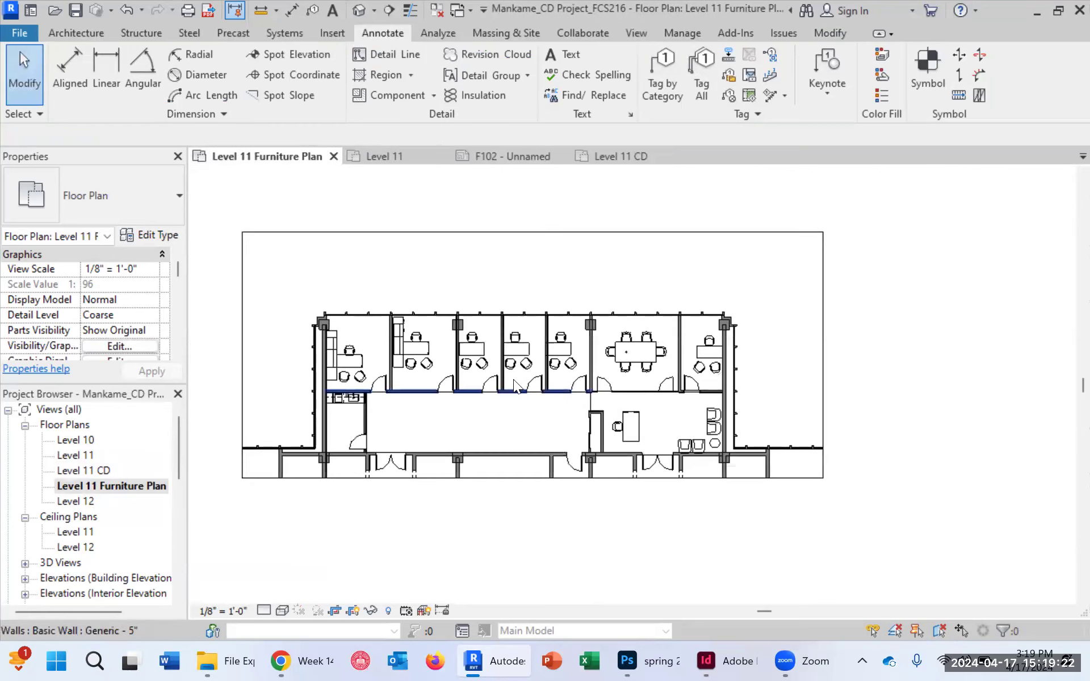
Step: Open the unnamed sheets A2 and A3 to check their titleblocks and contents
{"action": "scroll", "coordinate": [79, 531], "scroll_direction": "down", "scroll_amount": 3}
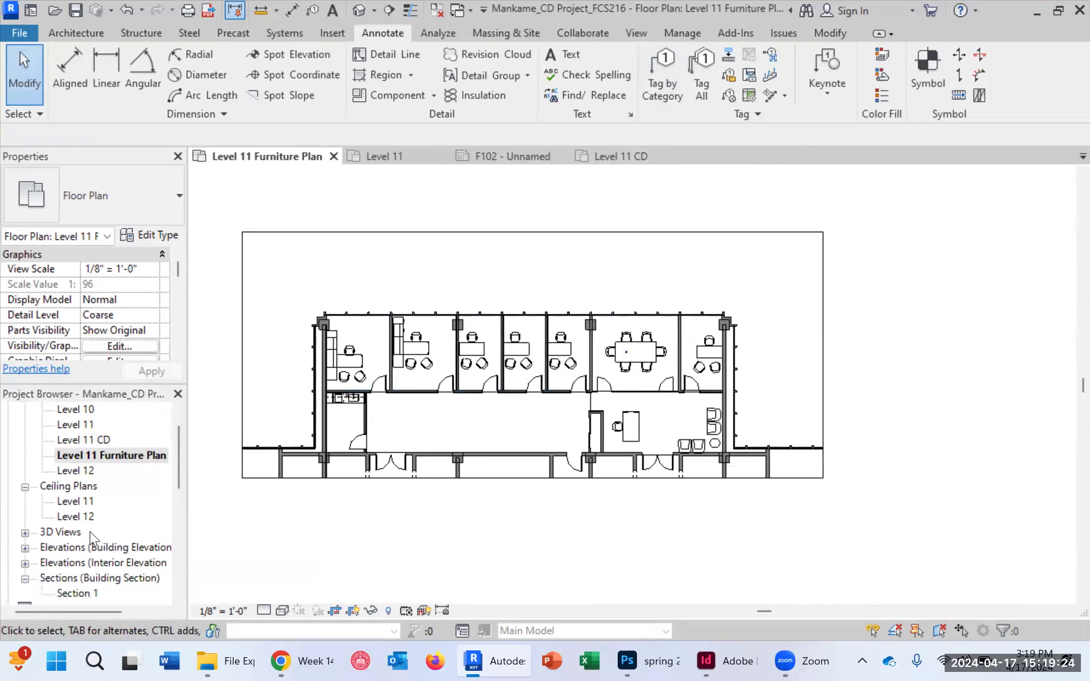
{"action": "scroll", "coordinate": [107, 554], "scroll_direction": "down", "scroll_amount": 3}
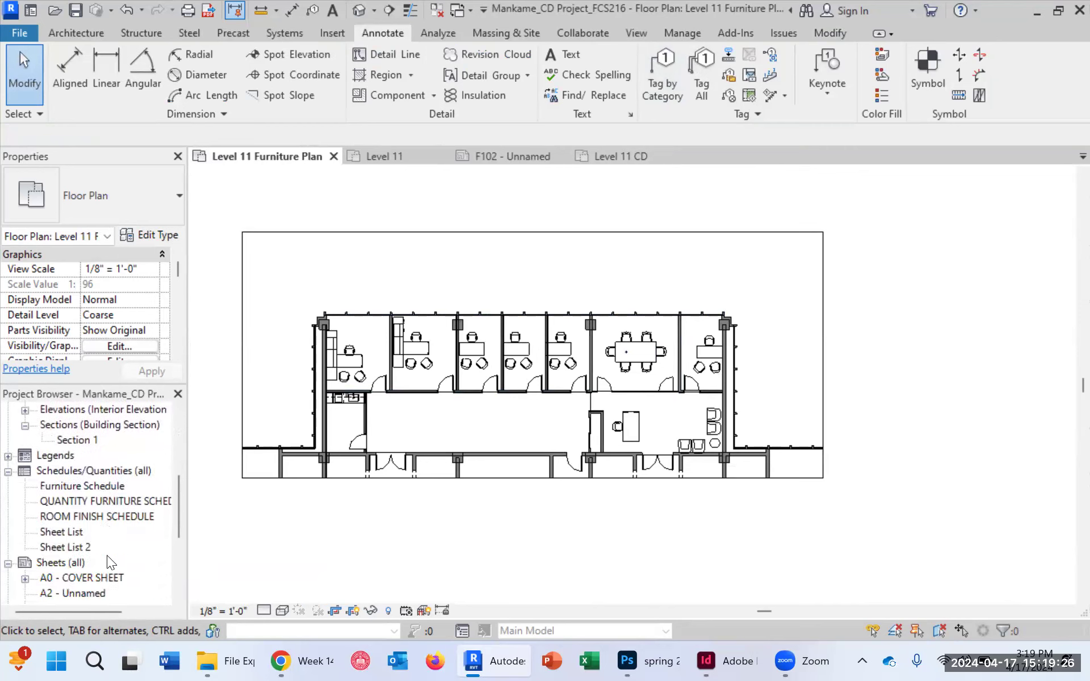
{"action": "scroll", "coordinate": [89, 553], "scroll_direction": "down", "scroll_amount": 1}
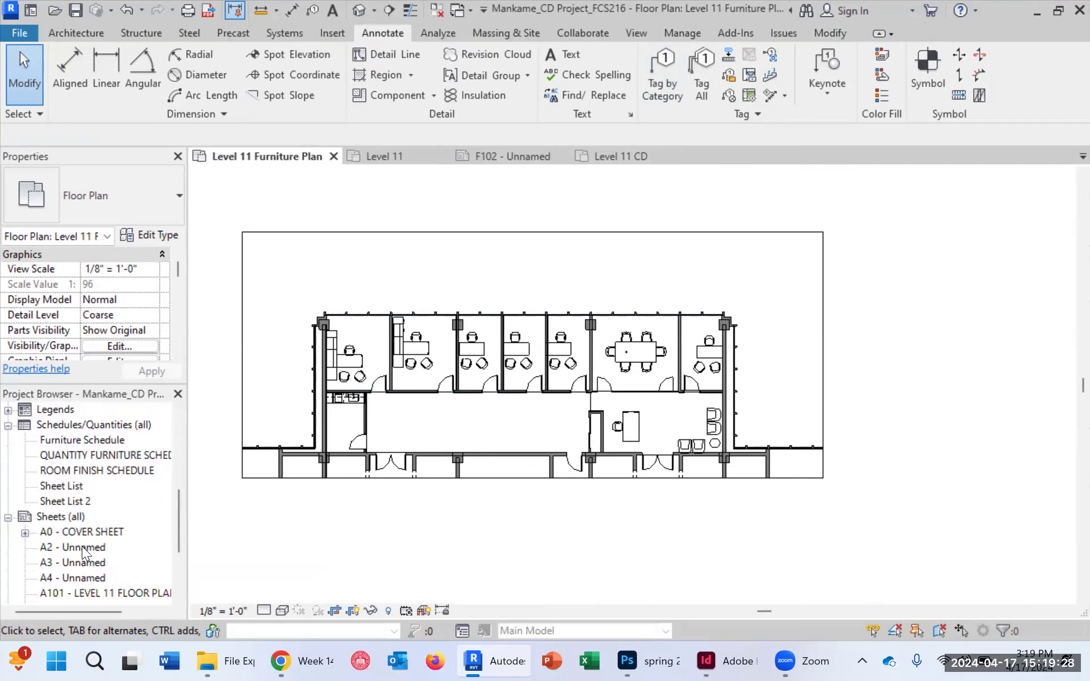
{"action": "double_click", "coordinate": [82, 546]}
{"action": "double_click", "coordinate": [84, 559]}
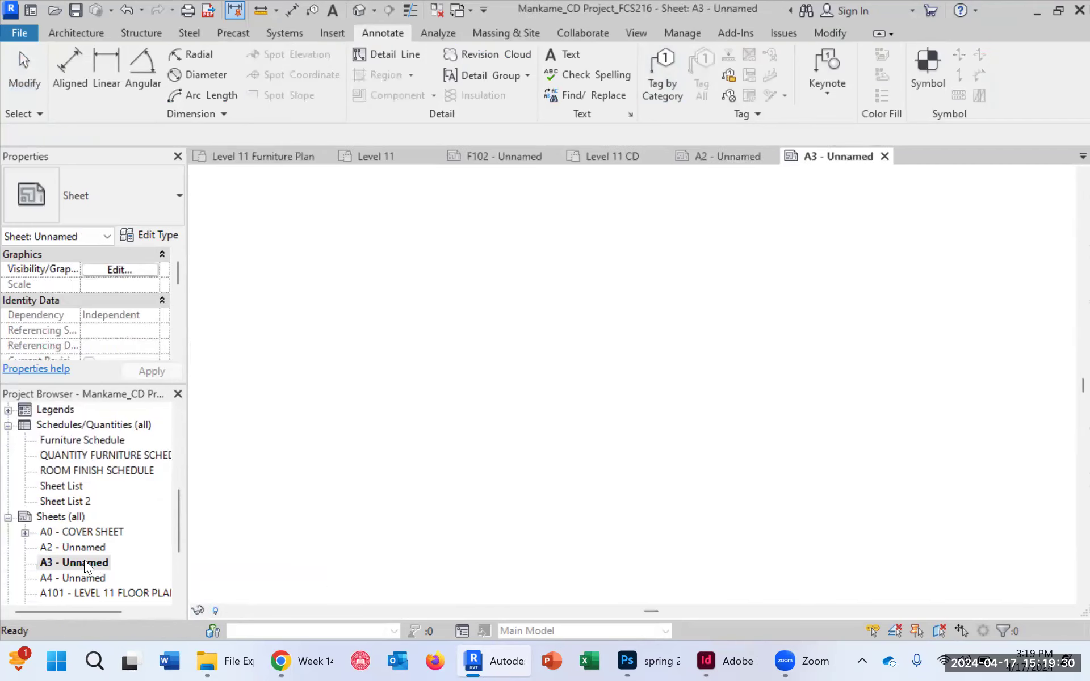
{"action": "scroll", "coordinate": [89, 562], "scroll_direction": "down", "scroll_amount": 1}
{"action": "scroll", "coordinate": [102, 563], "scroll_direction": "down", "scroll_amount": 1}
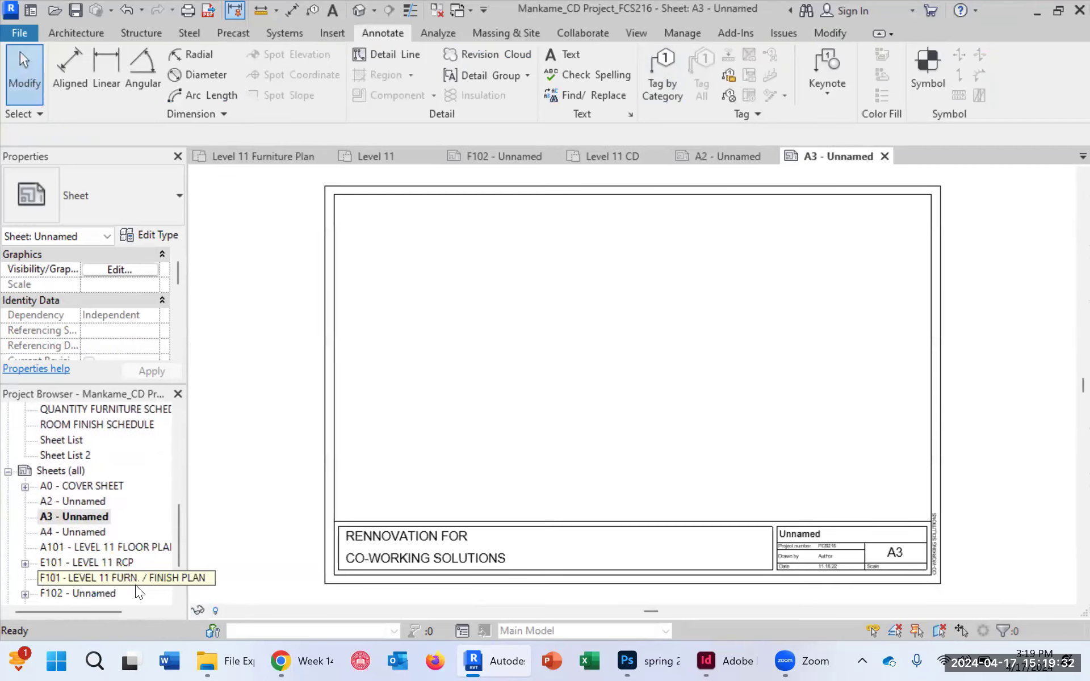
Step: Return to the F102 presentation sheet and look through the other sheets in the project
{"action": "scroll", "coordinate": [102, 584], "scroll_direction": "down", "scroll_amount": 1}
{"action": "left_click", "coordinate": [72, 577]}
{"action": "double_click", "coordinate": [72, 577]}
{"action": "scroll", "coordinate": [107, 568], "scroll_direction": "down", "scroll_amount": 2}
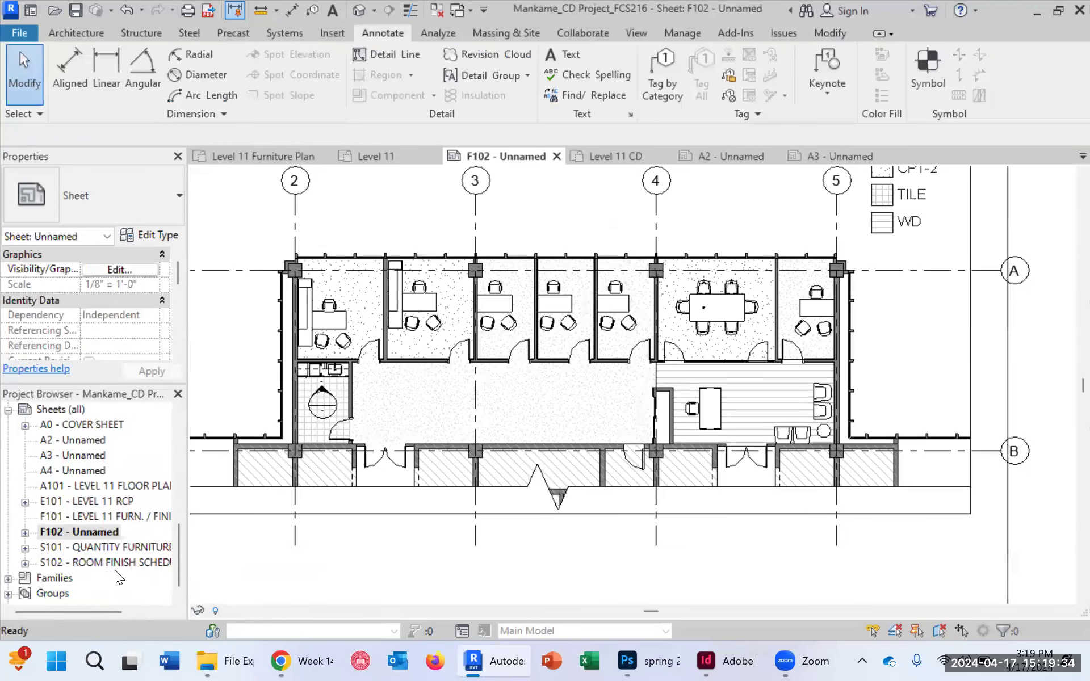
{"action": "scroll", "coordinate": [119, 560], "scroll_direction": "up", "scroll_amount": 1}
{"action": "scroll", "coordinate": [110, 561], "scroll_direction": "up", "scroll_amount": 2}
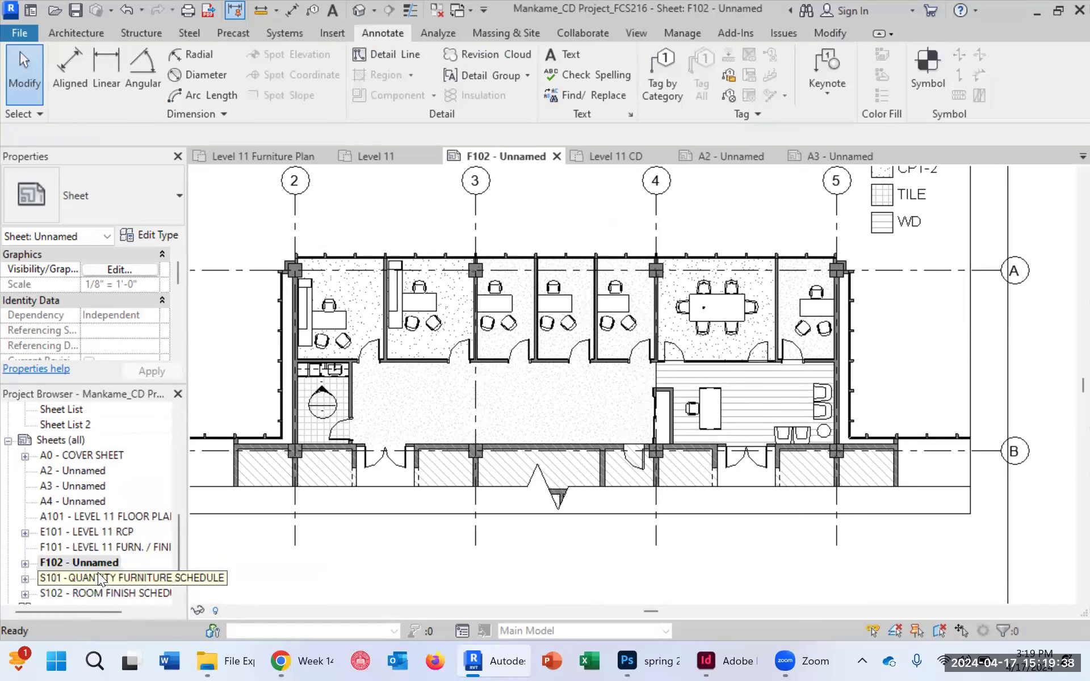
{"action": "scroll", "coordinate": [100, 571], "scroll_direction": "down", "scroll_amount": 1}
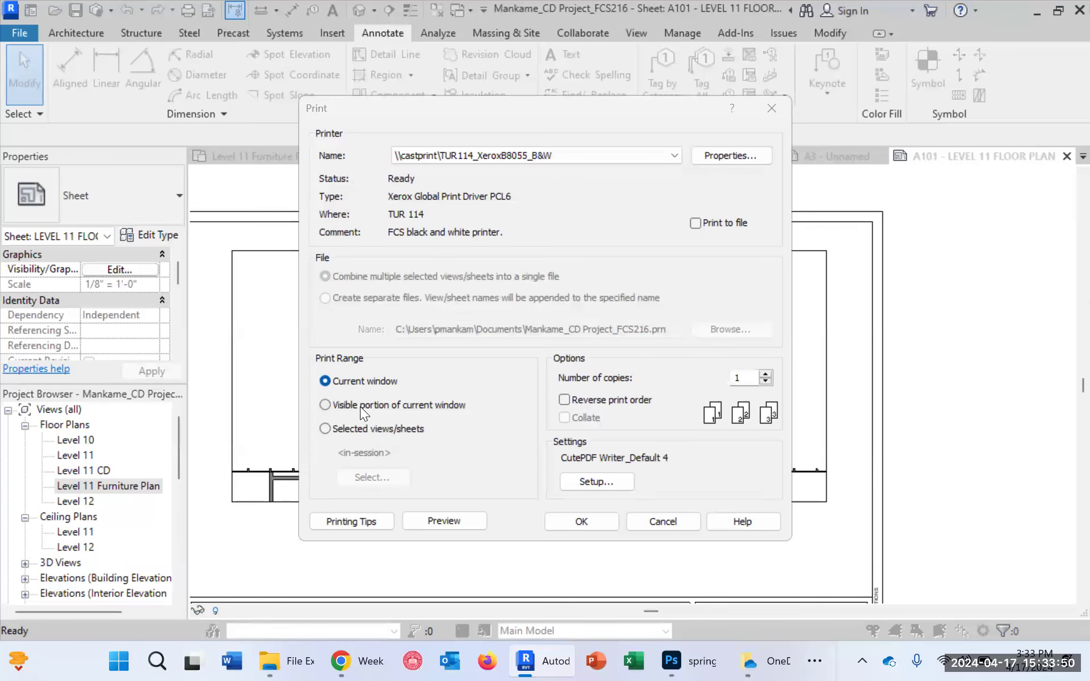
Step: Set the printer to Adobe PDF and the print range to selected views/sheets
{"action": "left_click", "coordinate": [598, 150]}
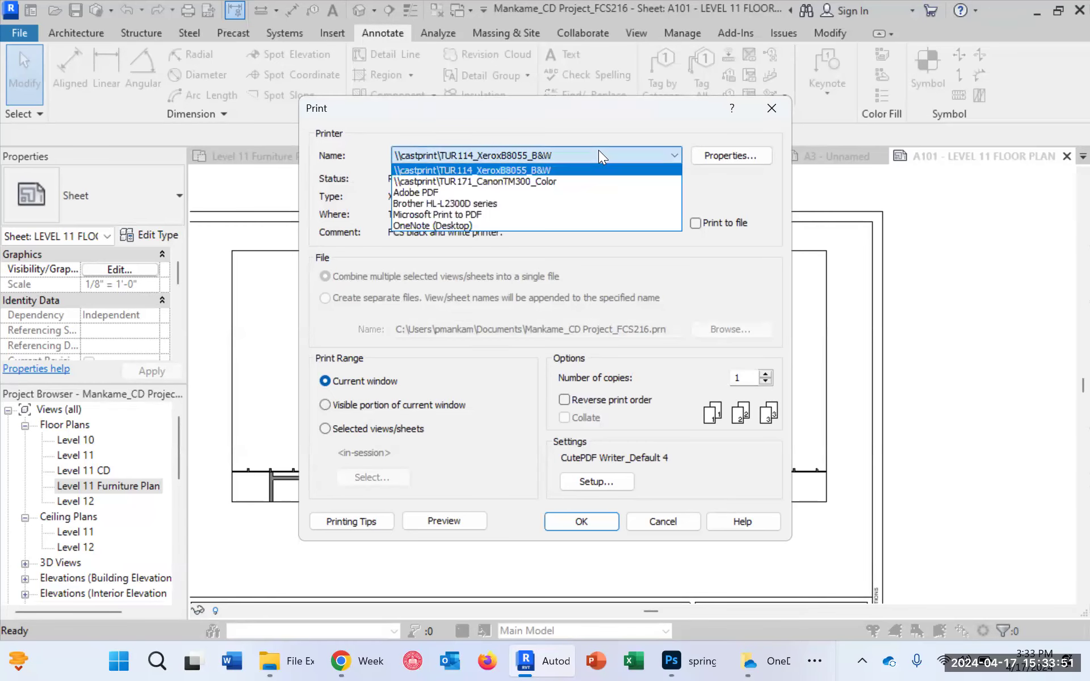
{"action": "left_click", "coordinate": [582, 189]}
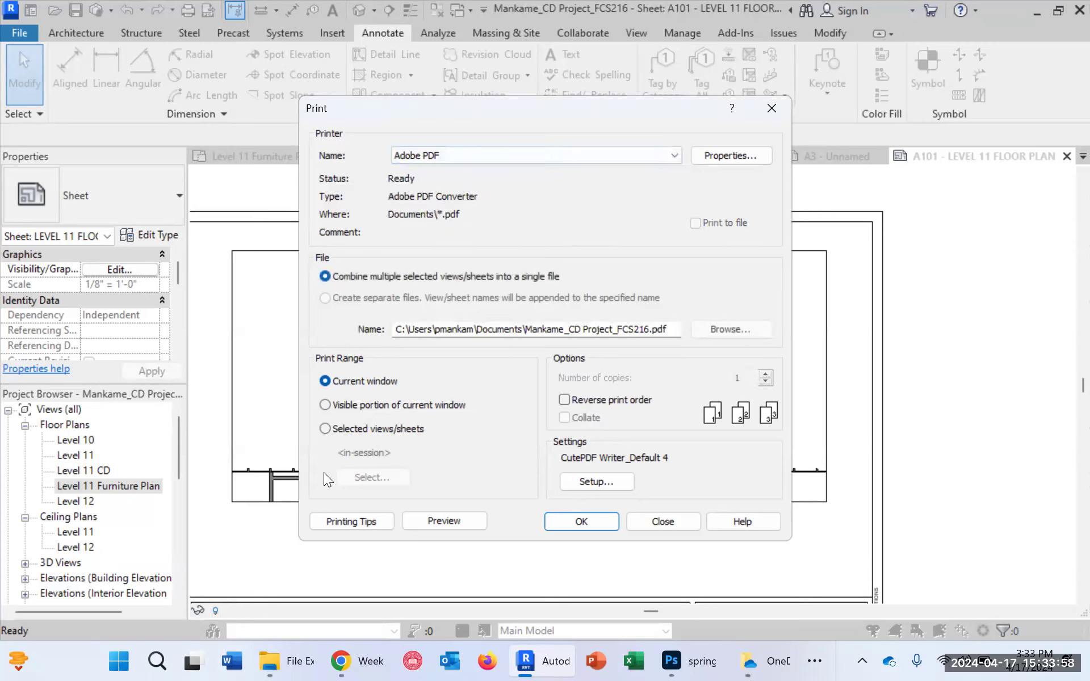
{"action": "left_click", "coordinate": [325, 428]}
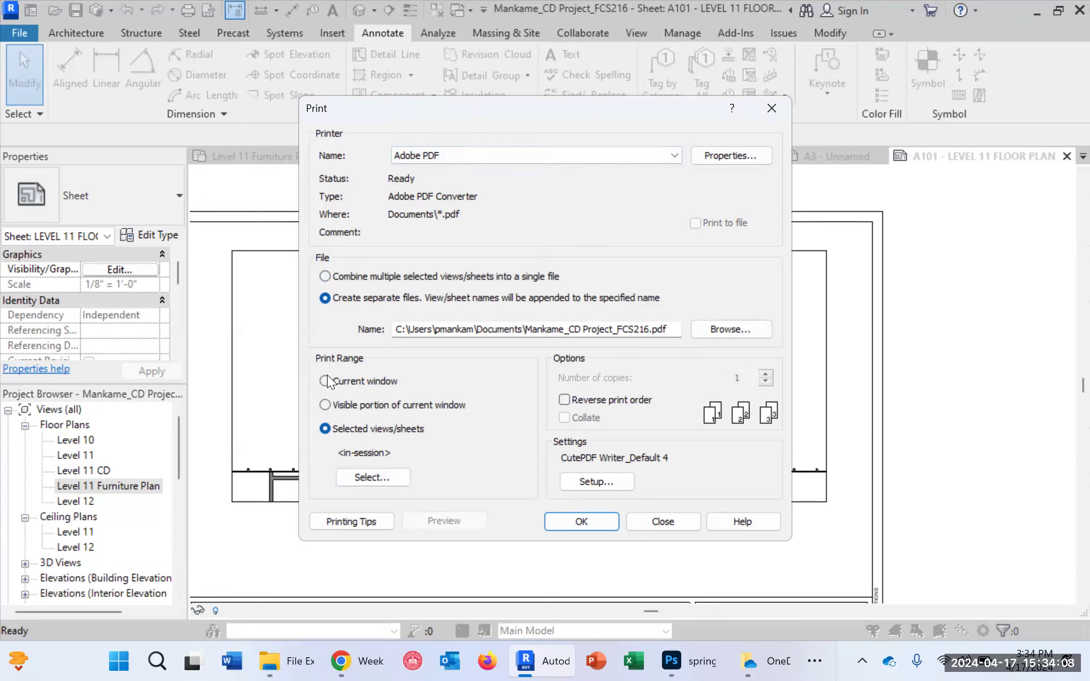
Step: Leave the print dialogs and check the project's sheet list for the number and name of the Level 11 floor plan sheet
{"action": "left_click", "coordinate": [360, 480]}
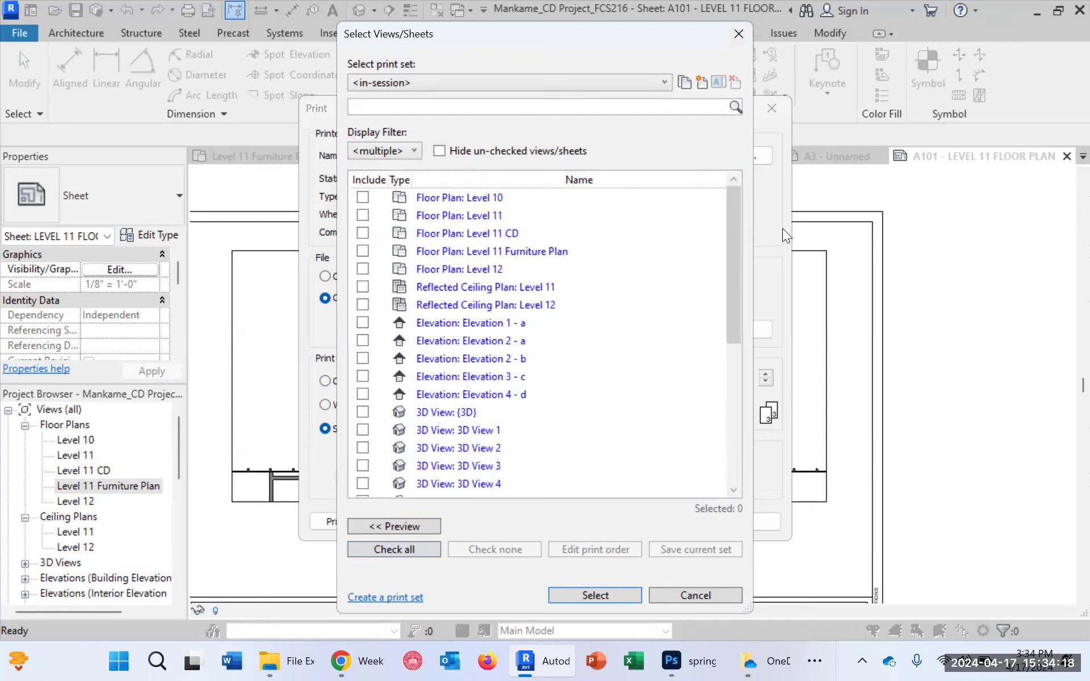
{"action": "left_click", "coordinate": [773, 115]}
{"action": "scroll", "coordinate": [426, 492], "scroll_direction": "down", "scroll_amount": 2}
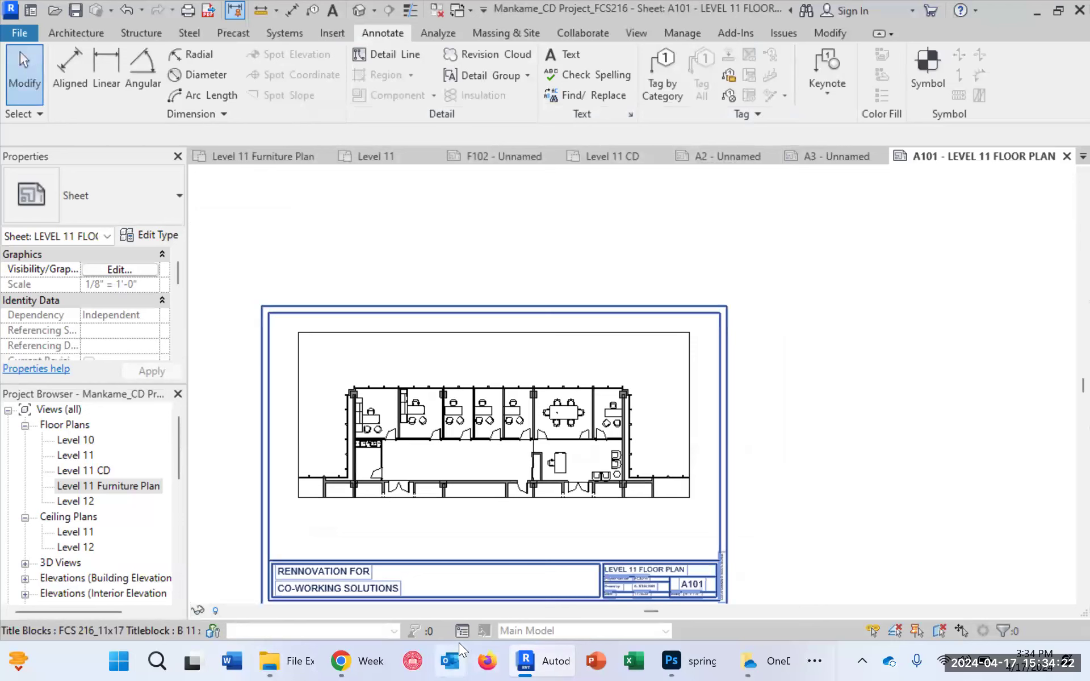
{"action": "key", "text": "Escape"}
{"action": "scroll", "coordinate": [74, 516], "scroll_direction": "down", "scroll_amount": 2}
{"action": "scroll", "coordinate": [75, 516], "scroll_direction": "down", "scroll_amount": 5}
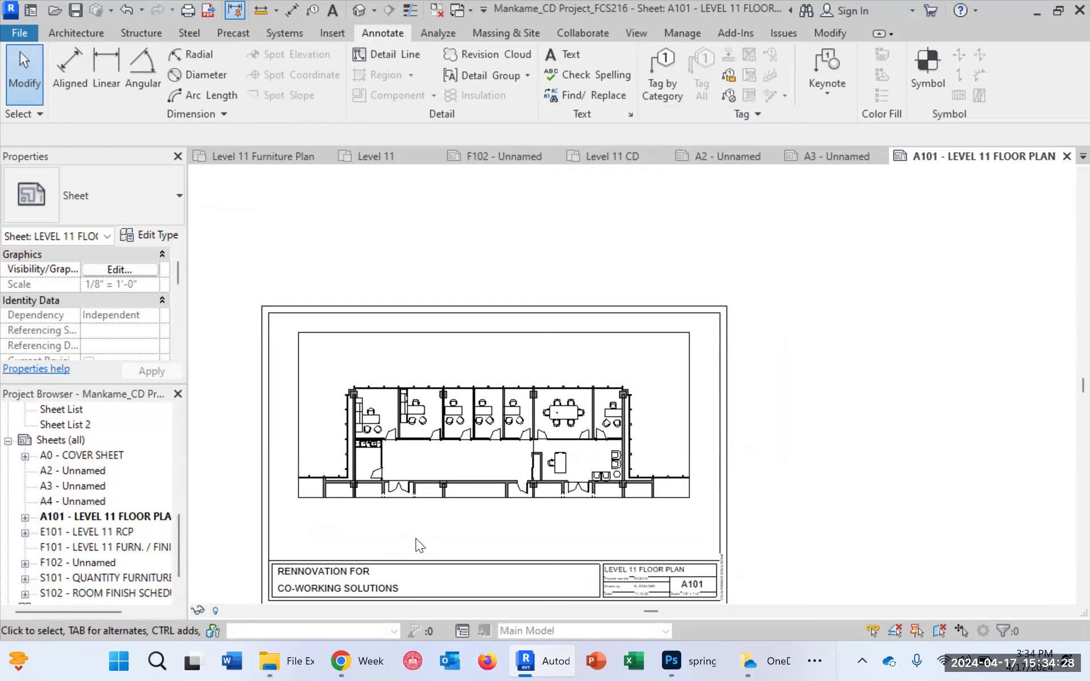
Step: Reopen the print settings and include only the sheet A101 - LEVEL 11 FLOOR PLAN in the selected views/sheets
{"action": "key", "text": "ctrl+p"}
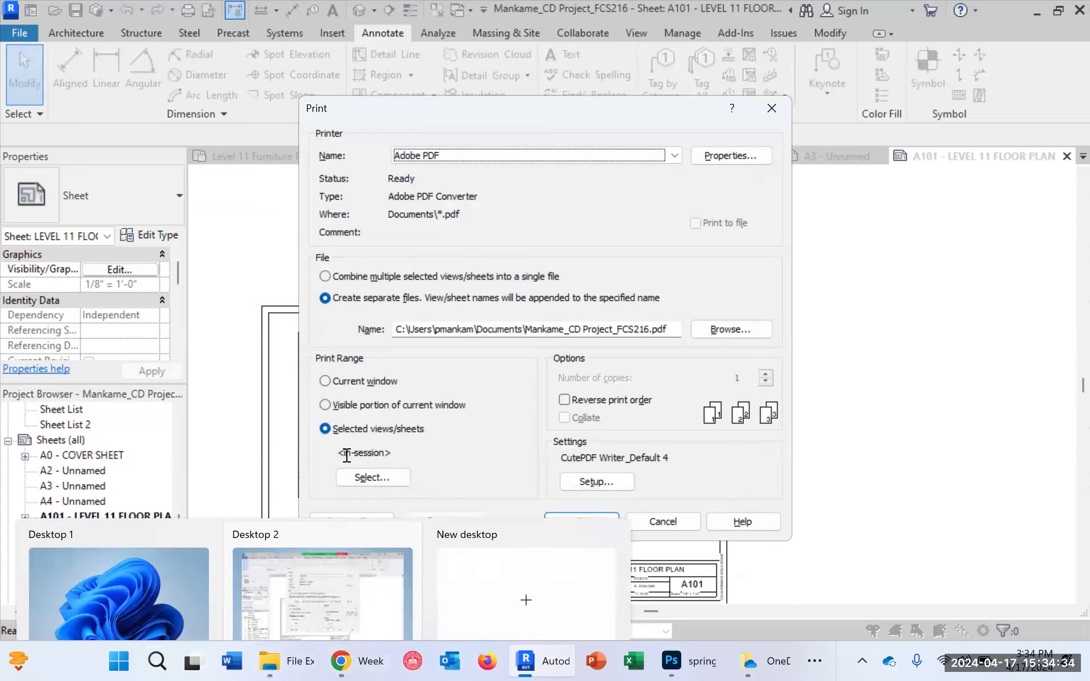
{"action": "left_click", "coordinate": [353, 475]}
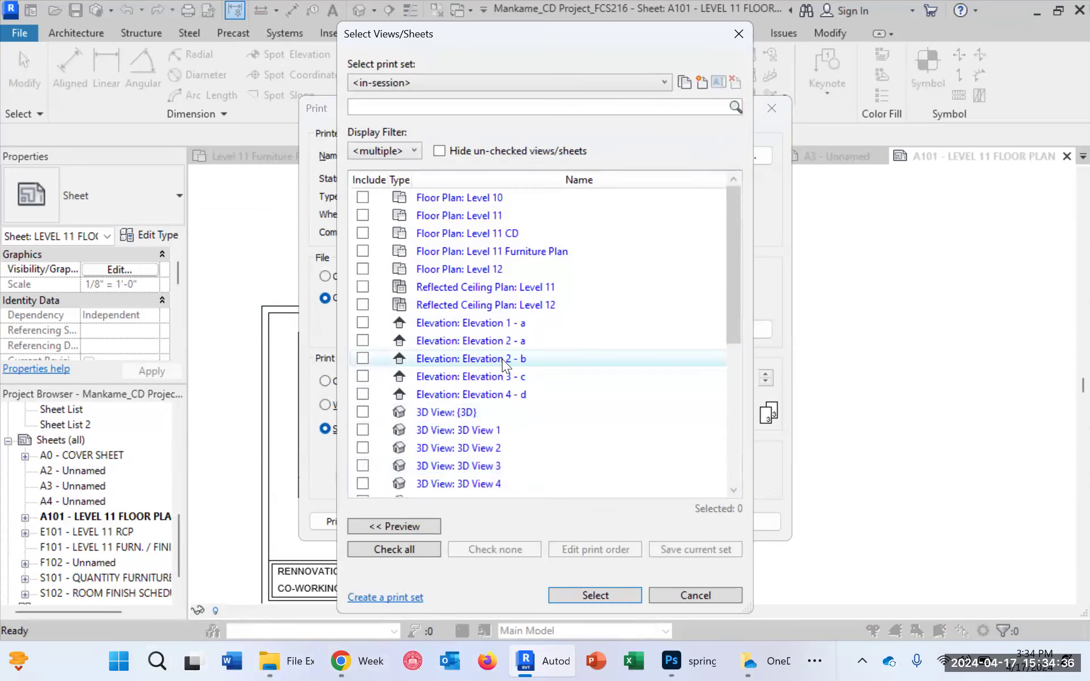
{"action": "scroll", "coordinate": [502, 359], "scroll_direction": "down", "scroll_amount": 5}
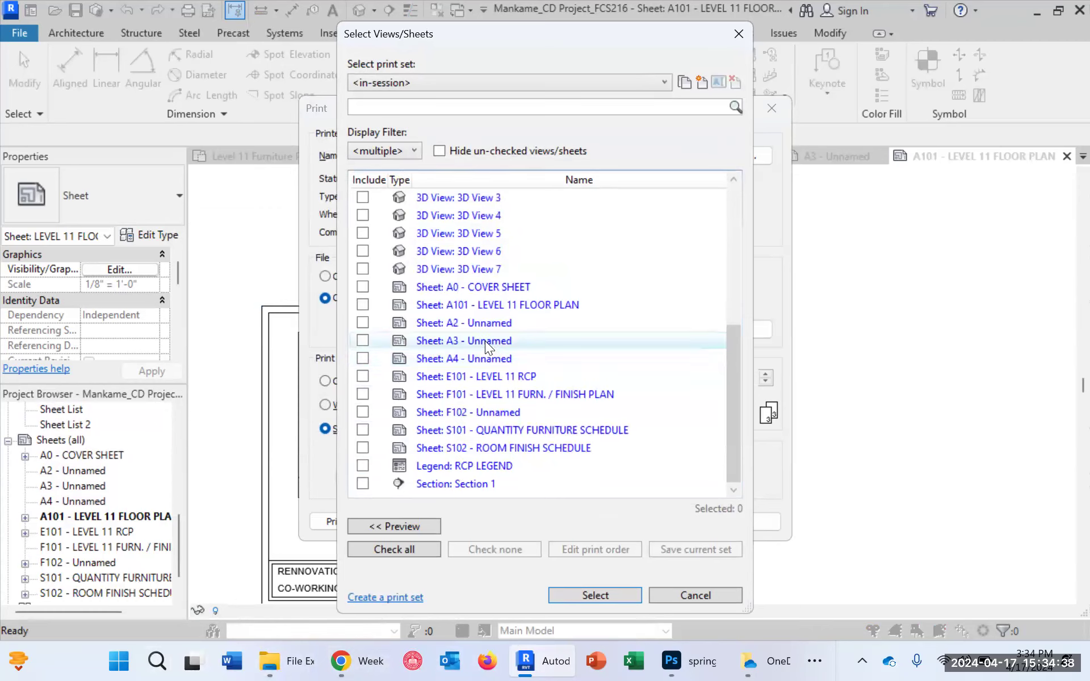
{"action": "left_click", "coordinate": [362, 305]}
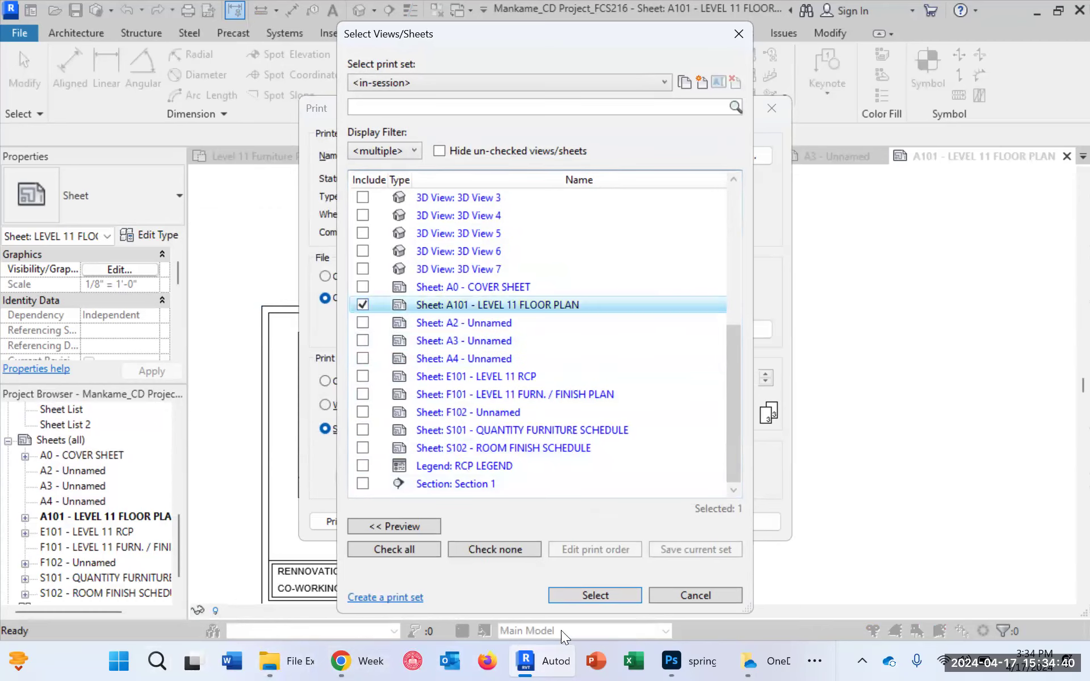
{"action": "left_click", "coordinate": [578, 588]}
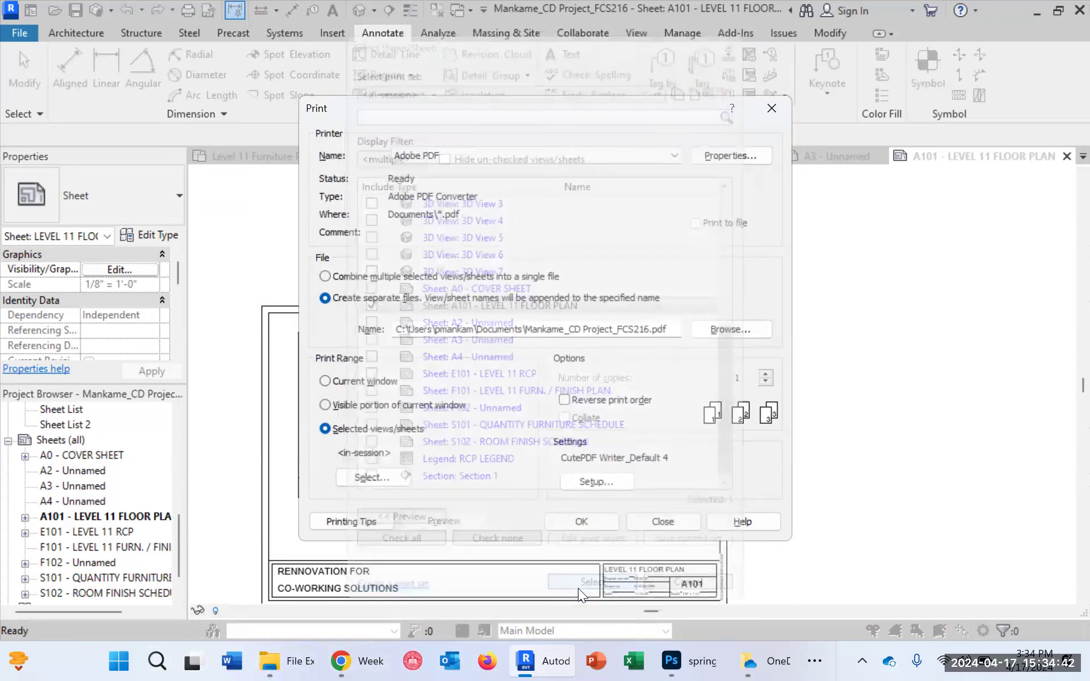
Step: Set the print colors to Black Lines in the print setup and print the sheet as a separate PDF file
{"action": "left_click", "coordinate": [585, 523]}
{"action": "left_click", "coordinate": [612, 481]}
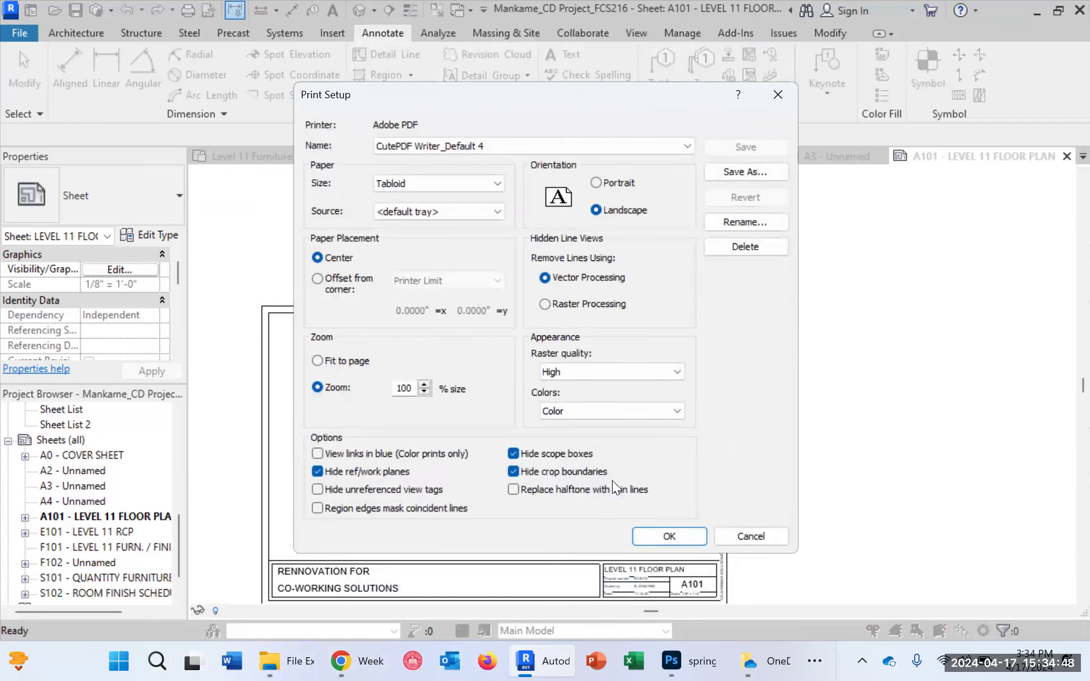
{"action": "left_click", "coordinate": [442, 146]}
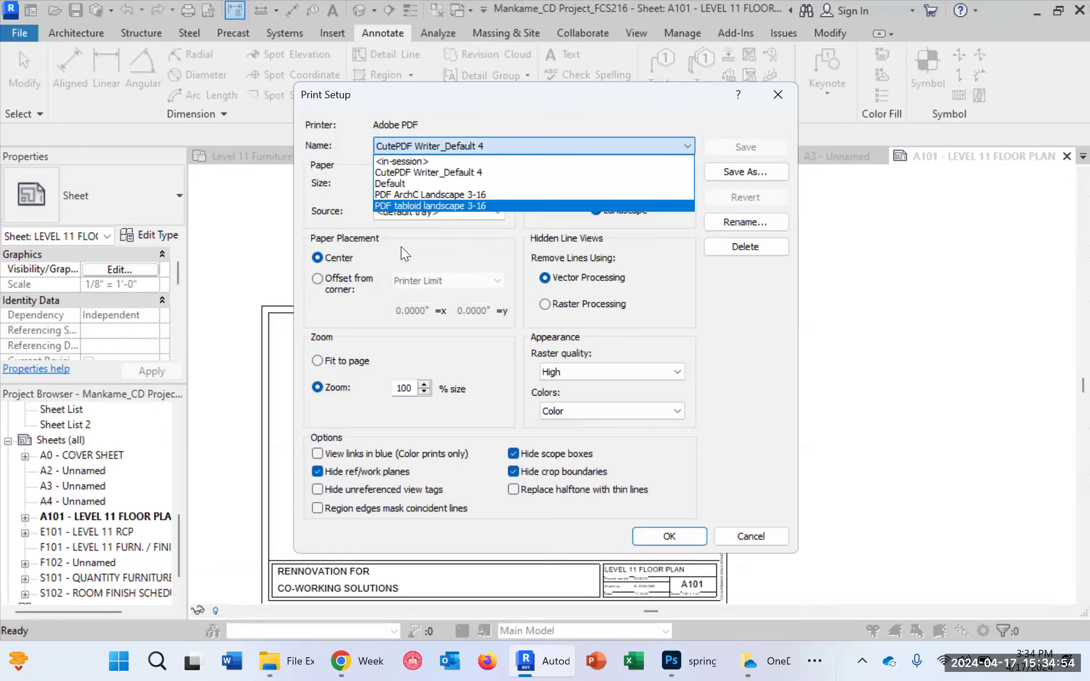
{"action": "left_click", "coordinate": [539, 114]}
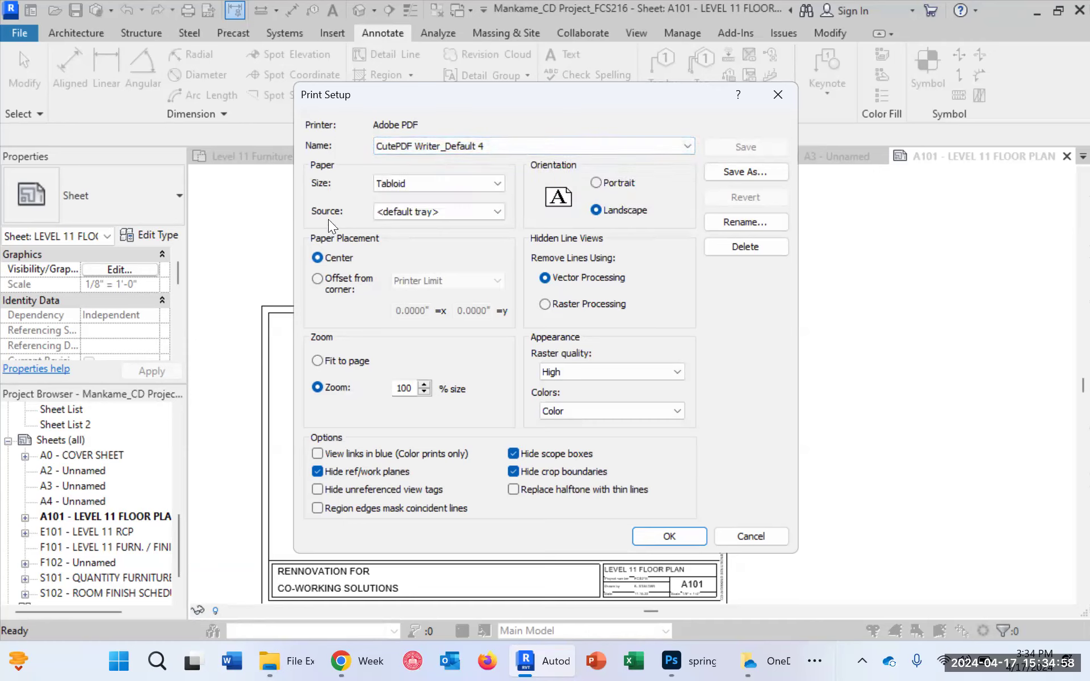
{"action": "left_click", "coordinate": [615, 412]}
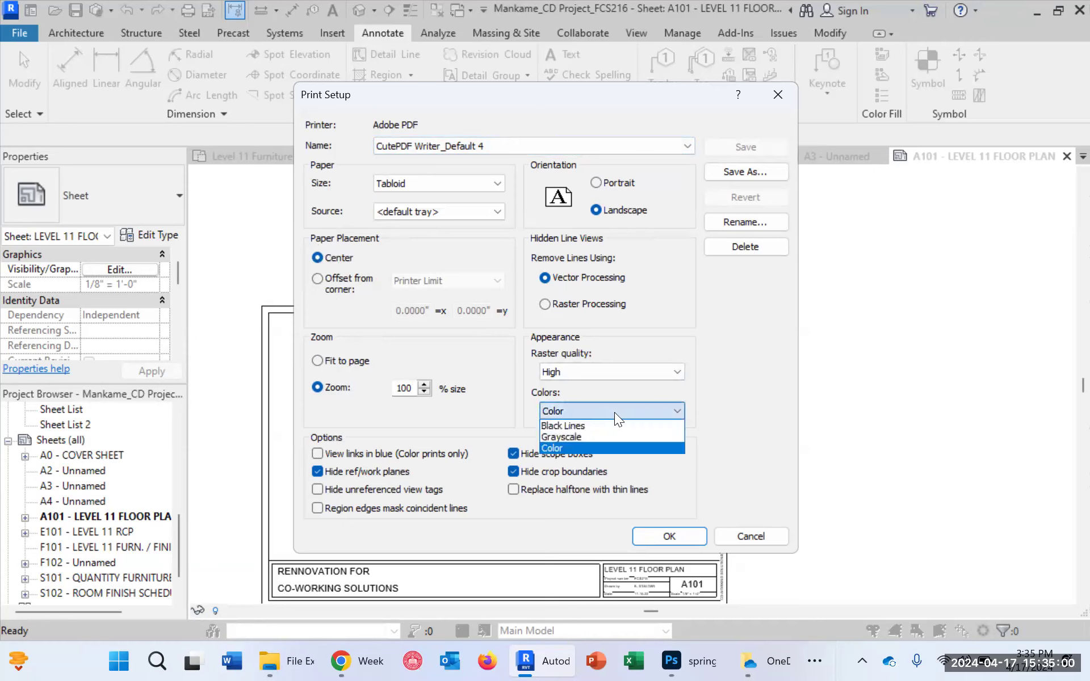
{"action": "left_click", "coordinate": [609, 424]}
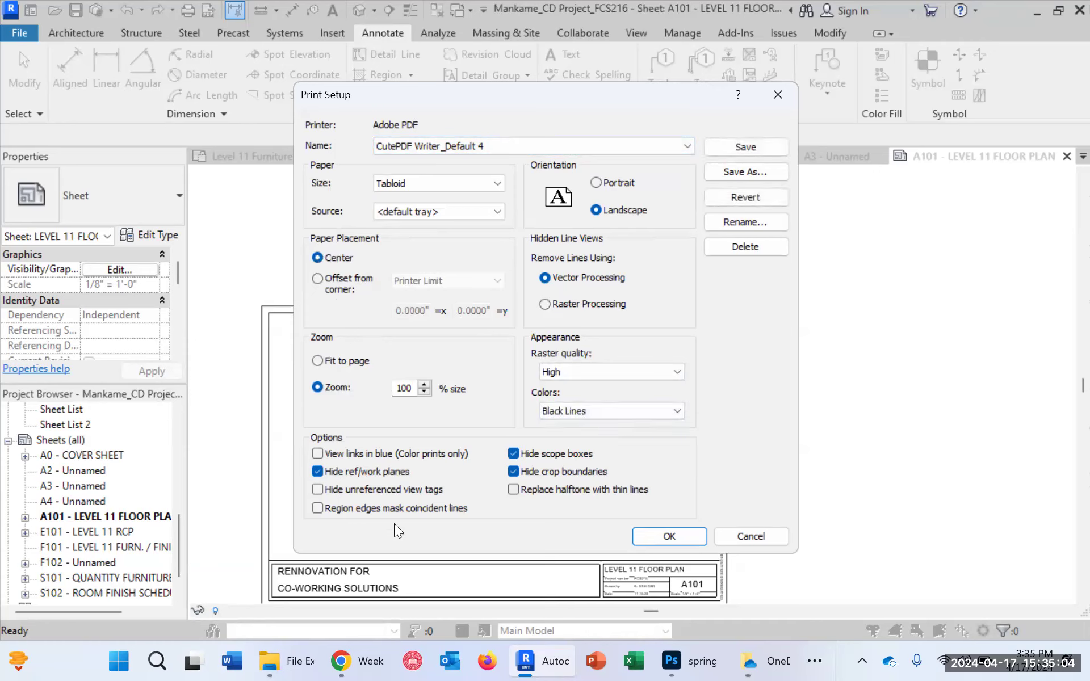
{"action": "left_click", "coordinate": [671, 532]}
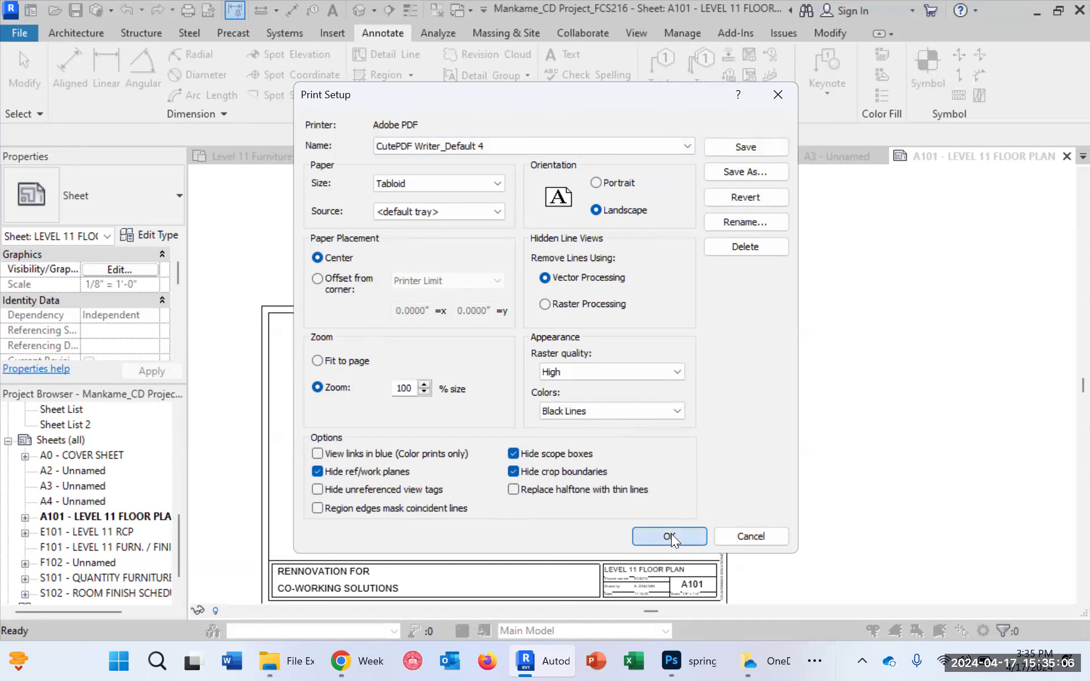
{"action": "left_click", "coordinate": [599, 523]}
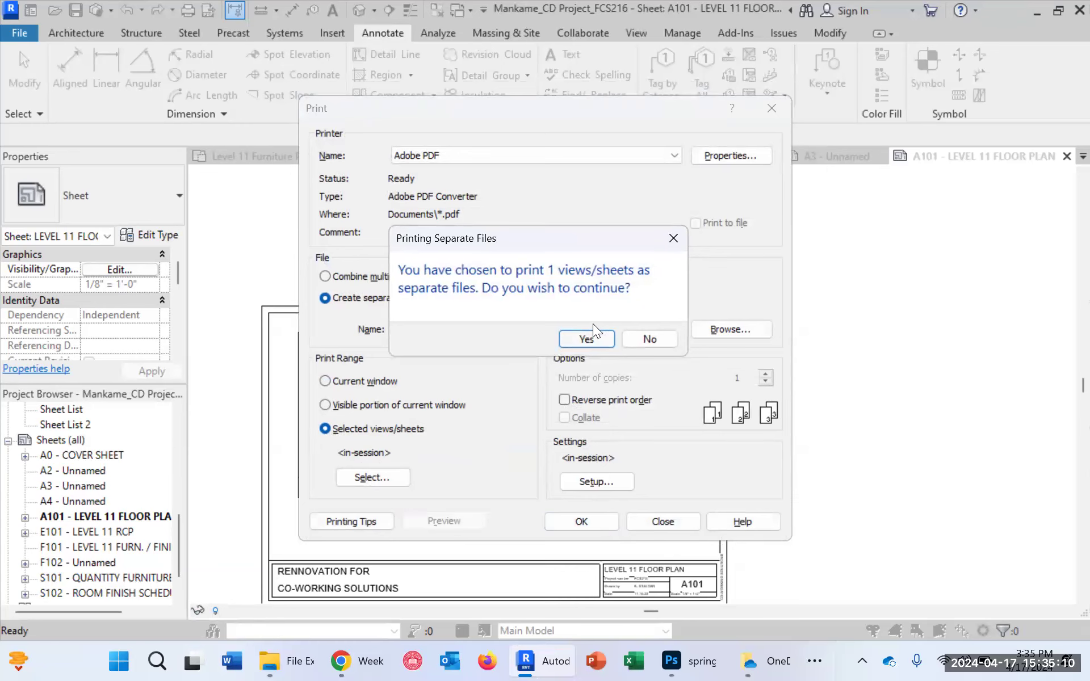
{"action": "left_click", "coordinate": [586, 340]}
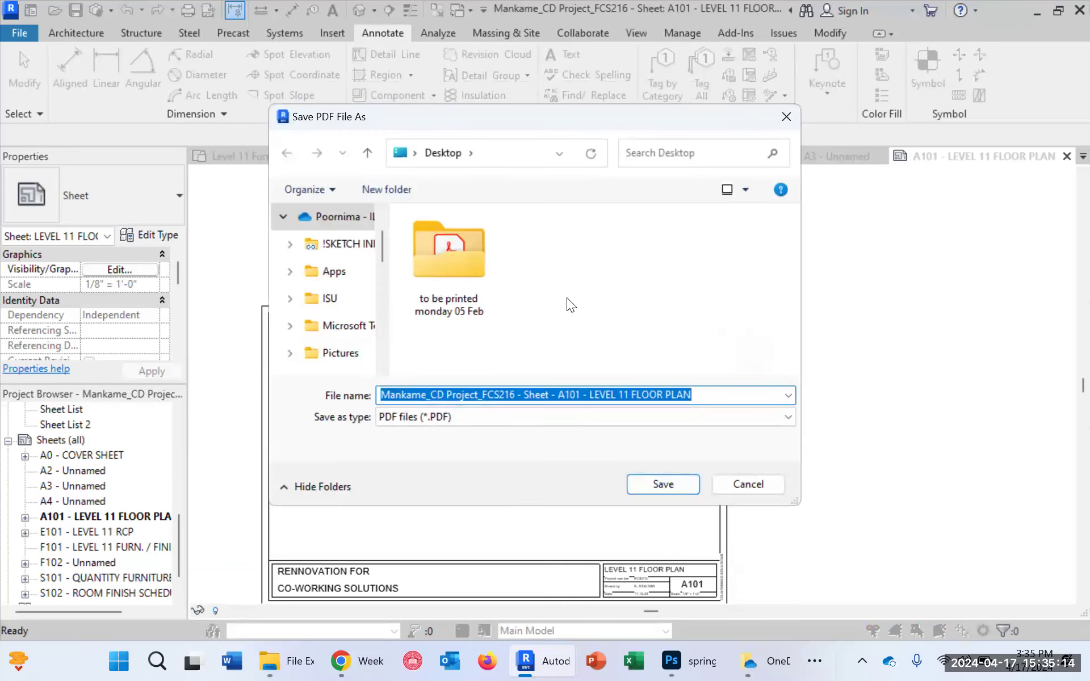
{"action": "left_click", "coordinate": [341, 298]}
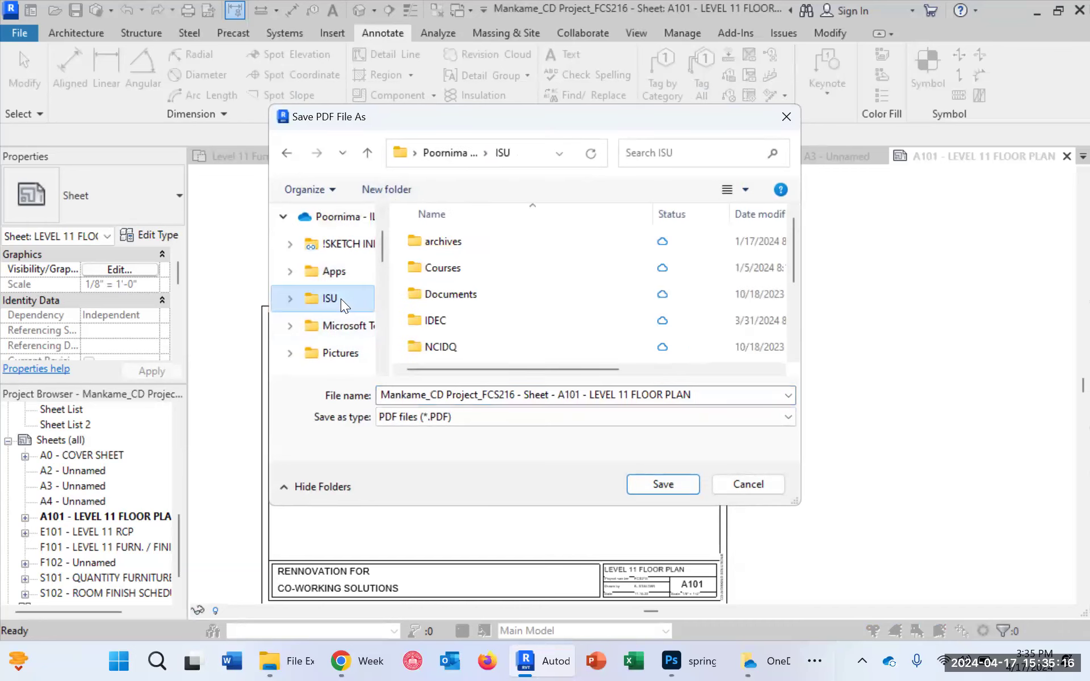
{"action": "double_click", "coordinate": [461, 270]}
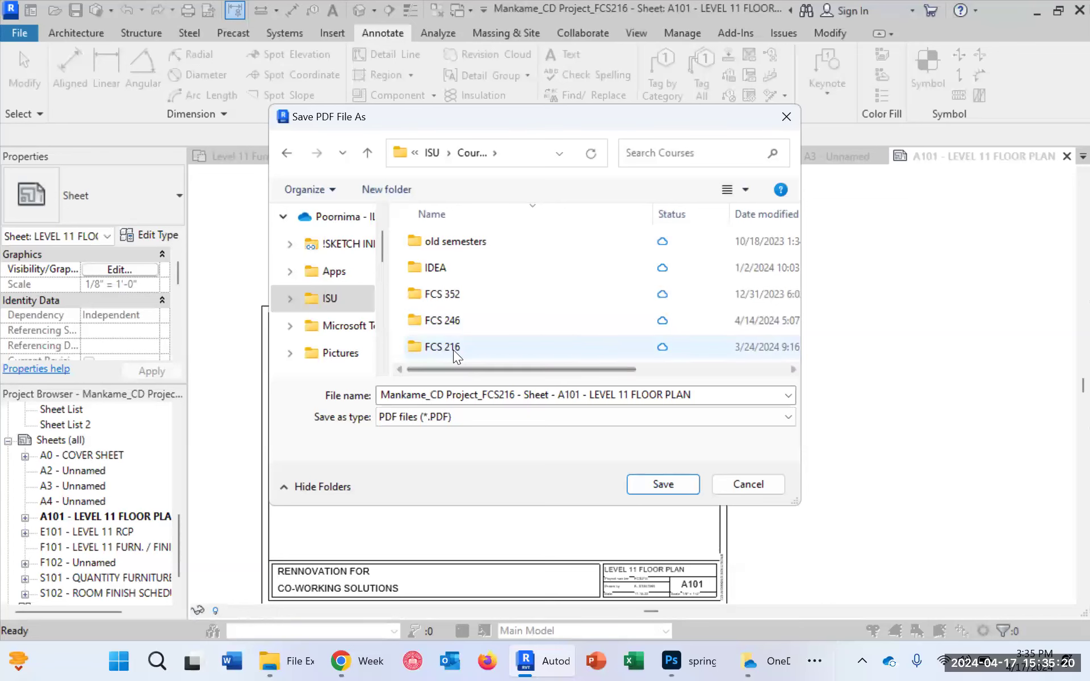
{"action": "double_click", "coordinate": [453, 350]}
{"action": "double_click", "coordinate": [464, 262]}
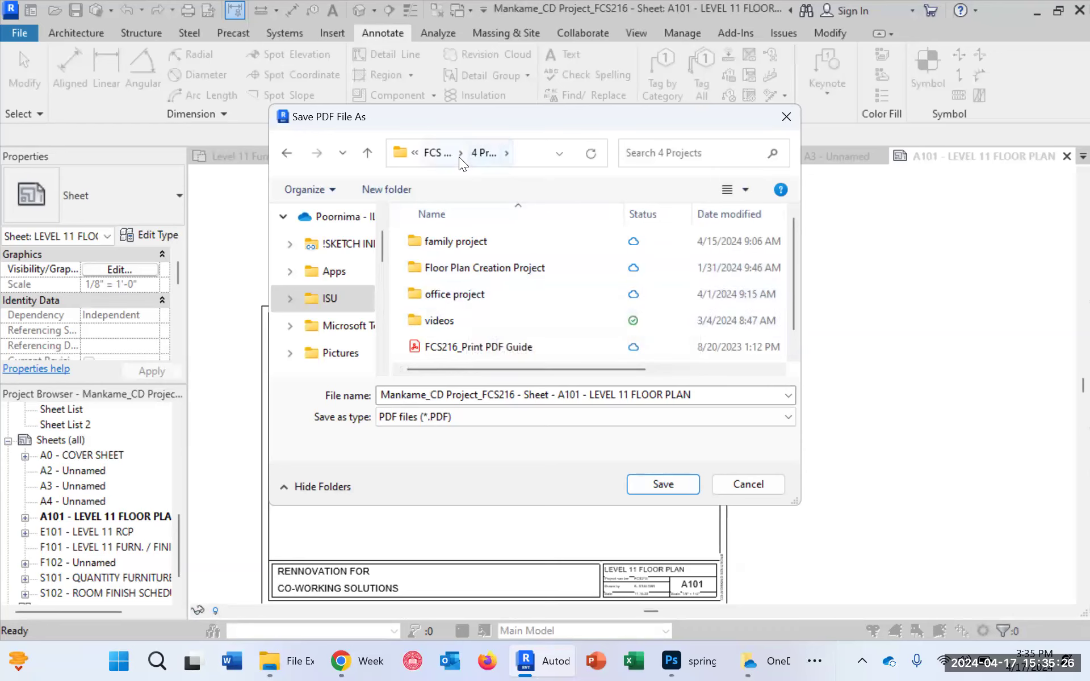
Step: Save the PDF under its suggested file name in ISU > Courses > FCS 352 > Digital Rendering > Final Project > Revit Floor plan
{"action": "left_click", "coordinate": [324, 307]}
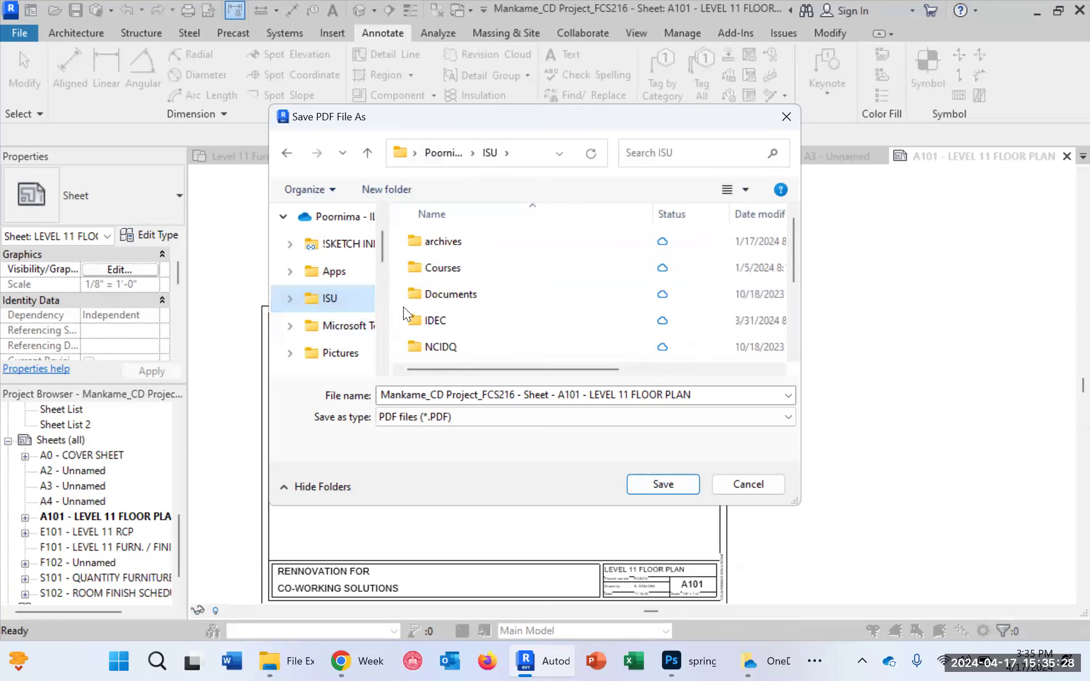
{"action": "double_click", "coordinate": [452, 273]}
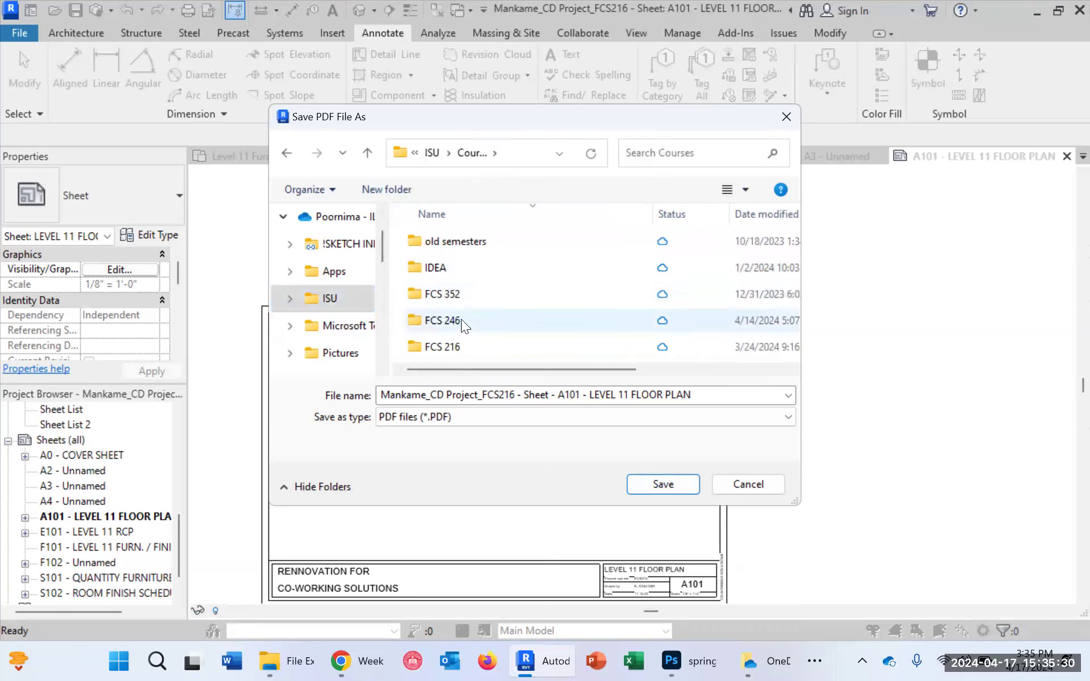
{"action": "double_click", "coordinate": [454, 293]}
{"action": "double_click", "coordinate": [462, 268]}
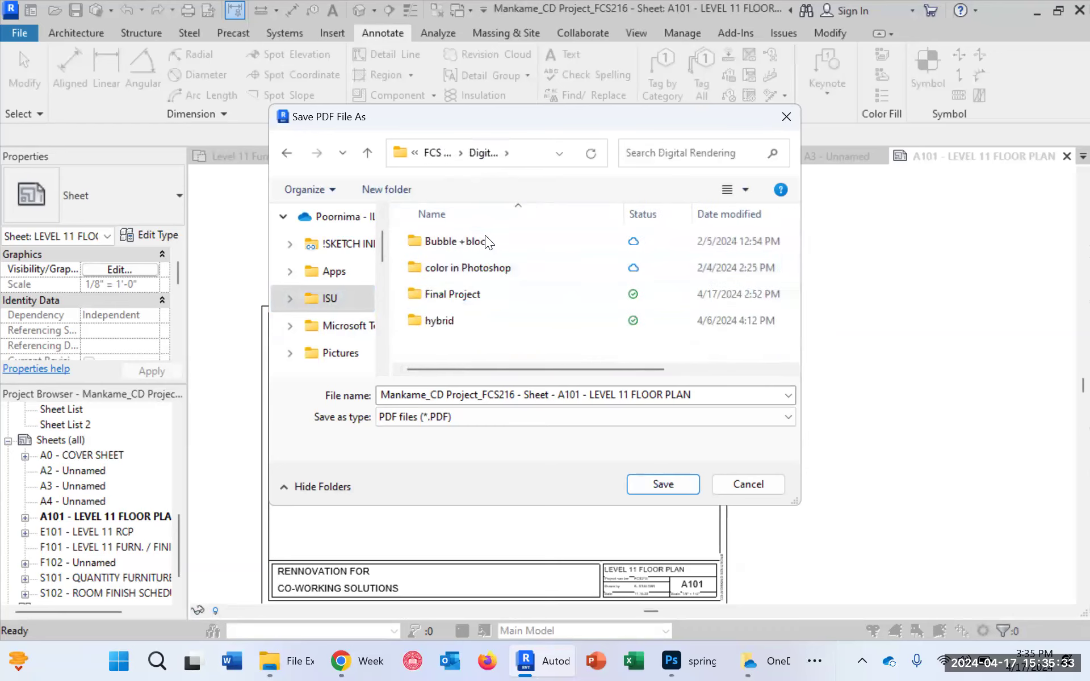
{"action": "left_click", "coordinate": [468, 297]}
{"action": "double_click", "coordinate": [468, 296]}
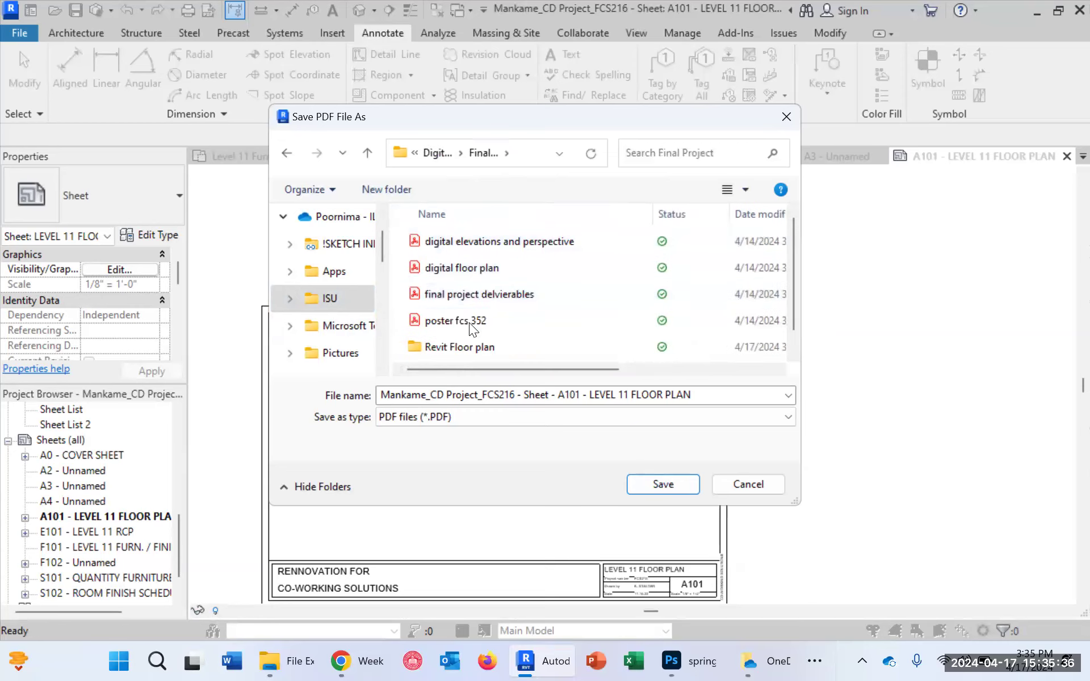
{"action": "double_click", "coordinate": [469, 346]}
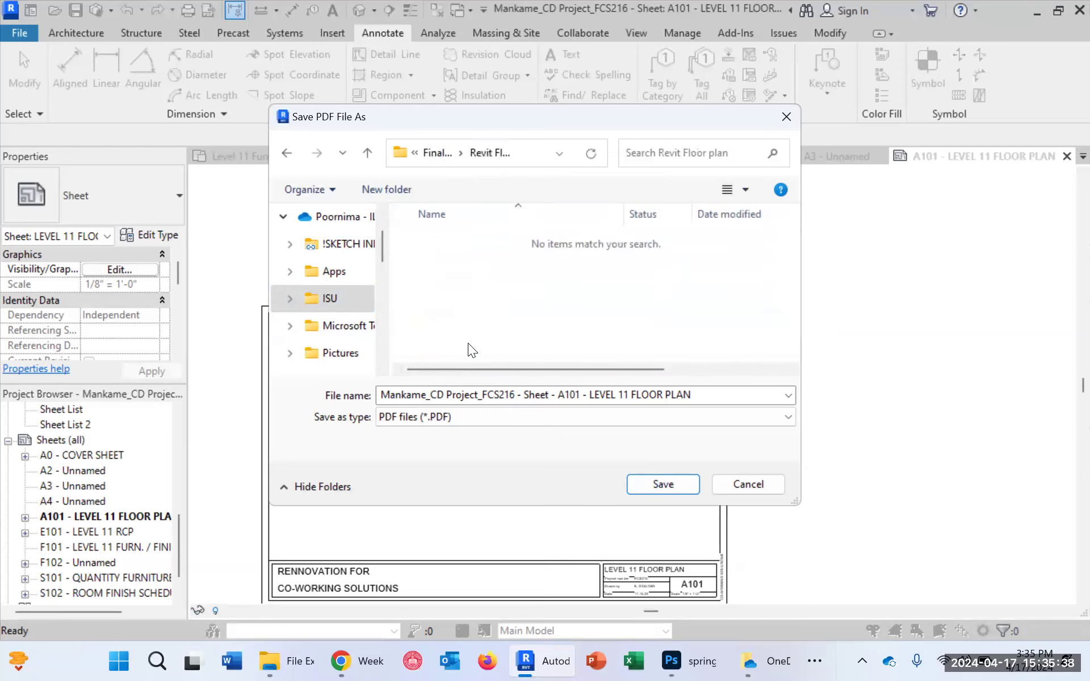
{"action": "left_click", "coordinate": [663, 484]}
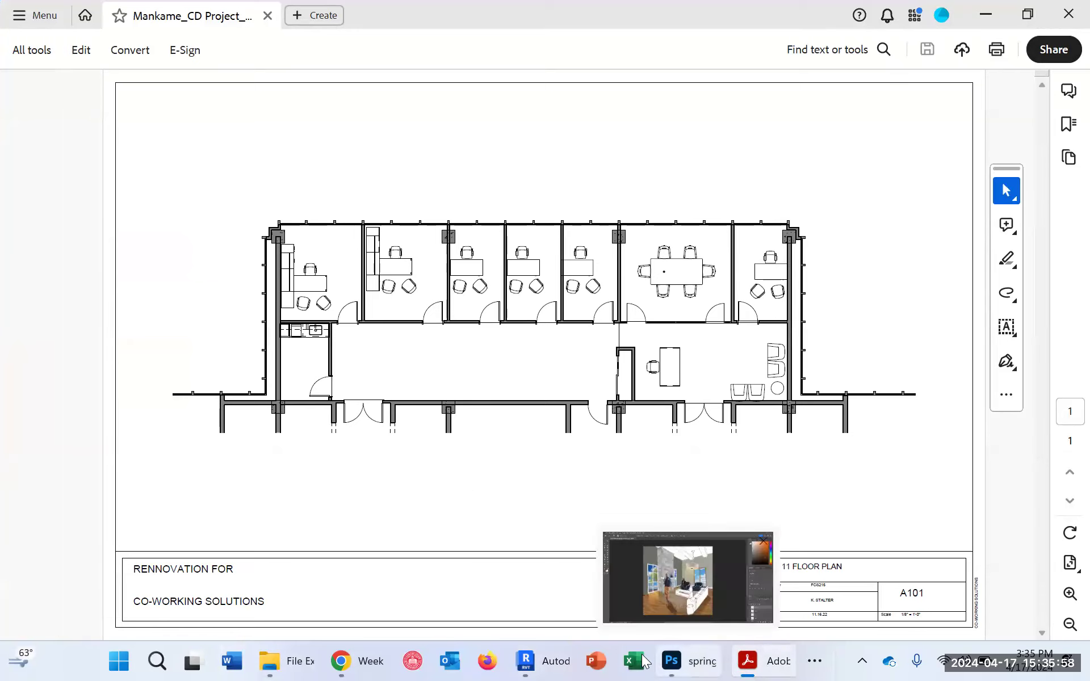
Step: Switch back to Revit and close it, saving the changes to the project
{"action": "left_click", "coordinate": [683, 661]}
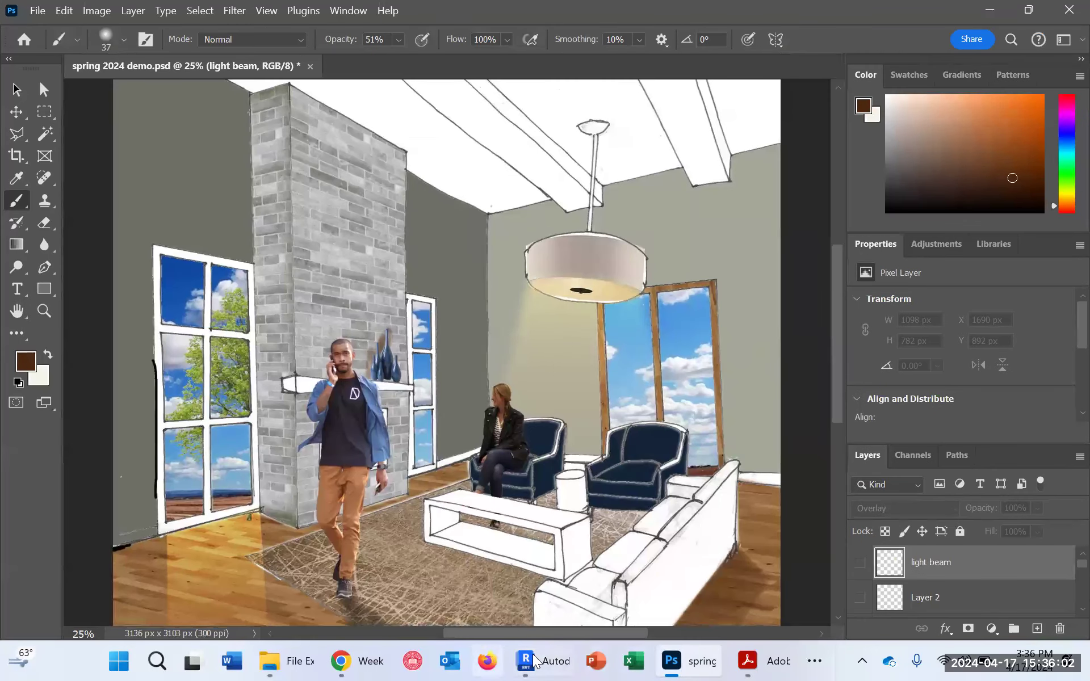
{"action": "left_click", "coordinate": [533, 660]}
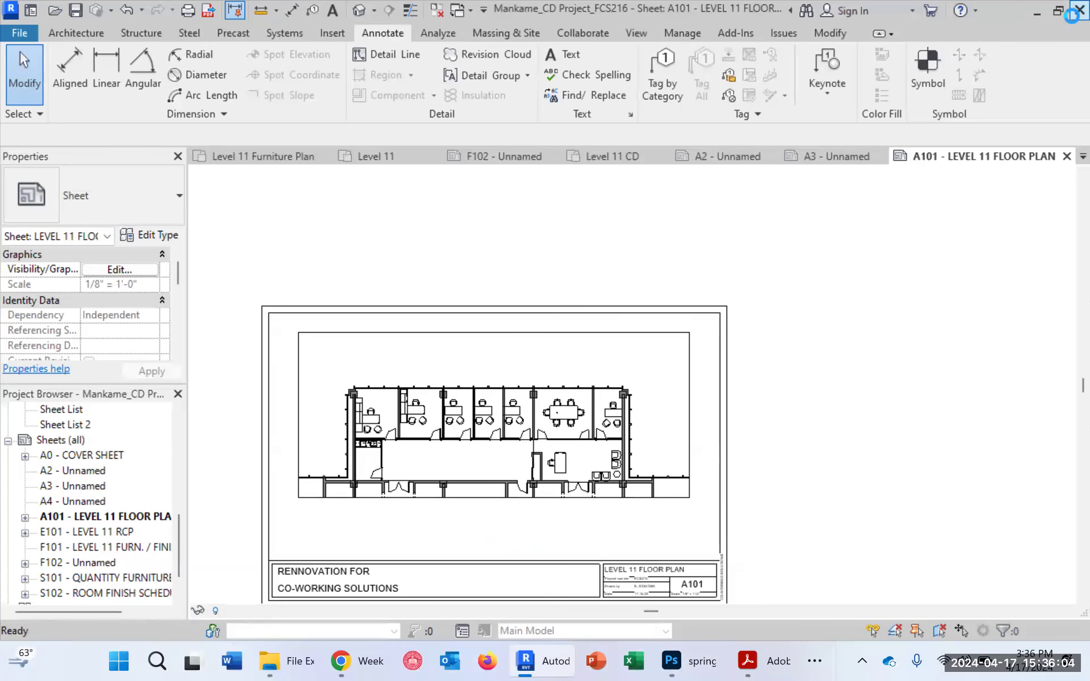
{"action": "left_click", "coordinate": [1065, 16]}
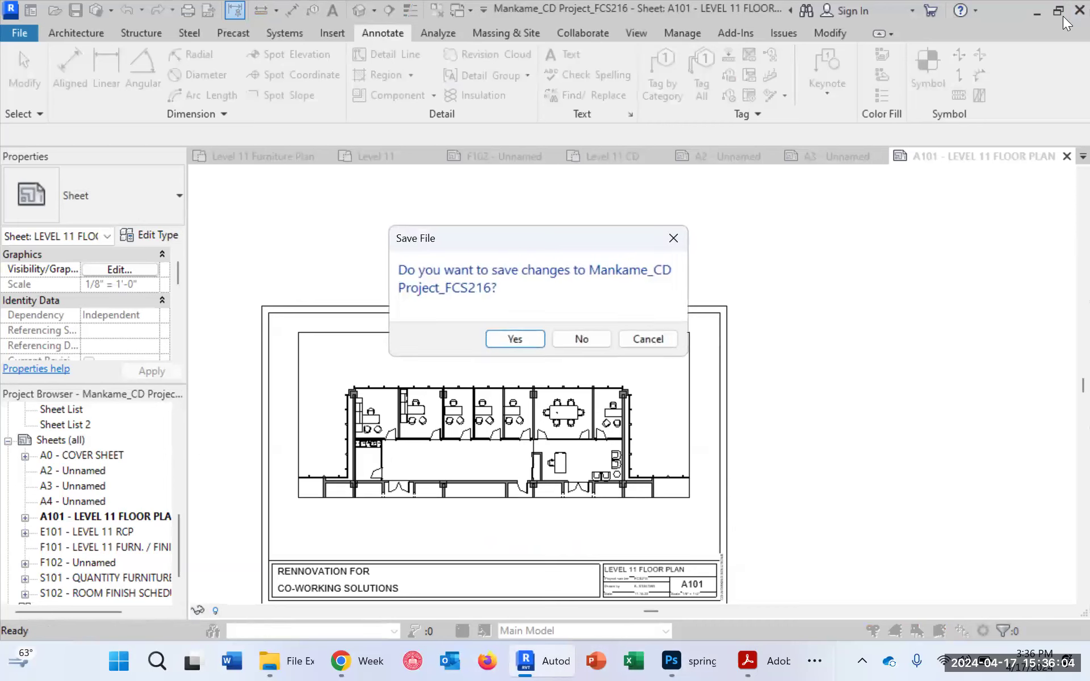
{"action": "left_click", "coordinate": [502, 341]}
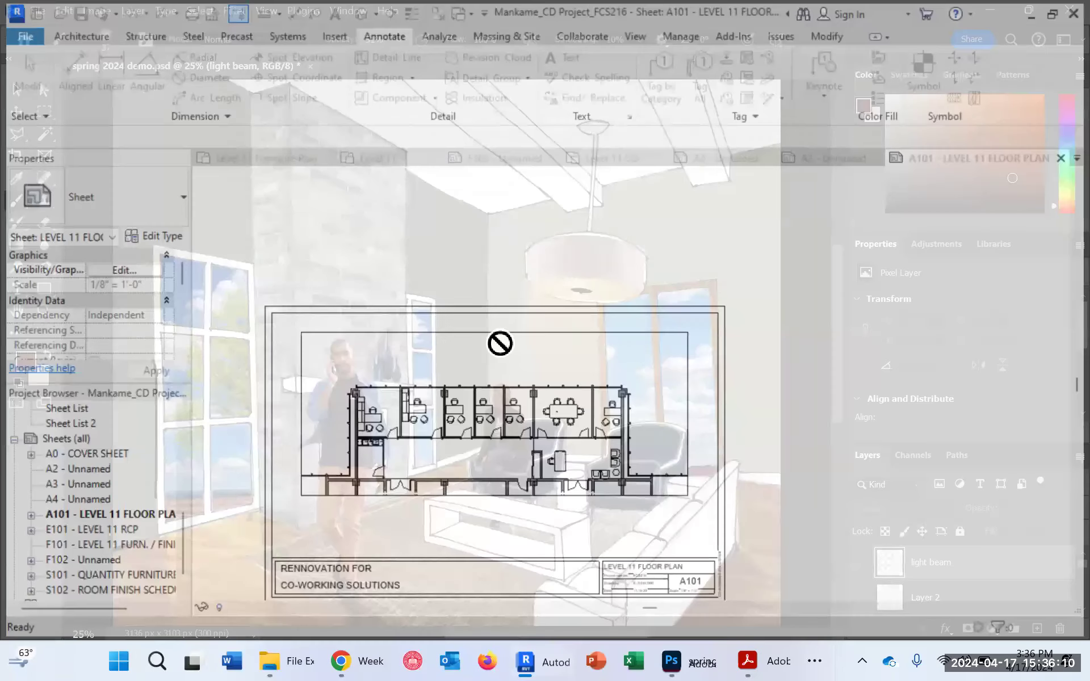
Step: In Photoshop, start opening a file and browse to ISU > Courses > FCS 352 > Digital Rendering > Final Project > Revit Floor plan
{"action": "scroll", "coordinate": [520, 341], "scroll_direction": "up", "scroll_amount": 5}
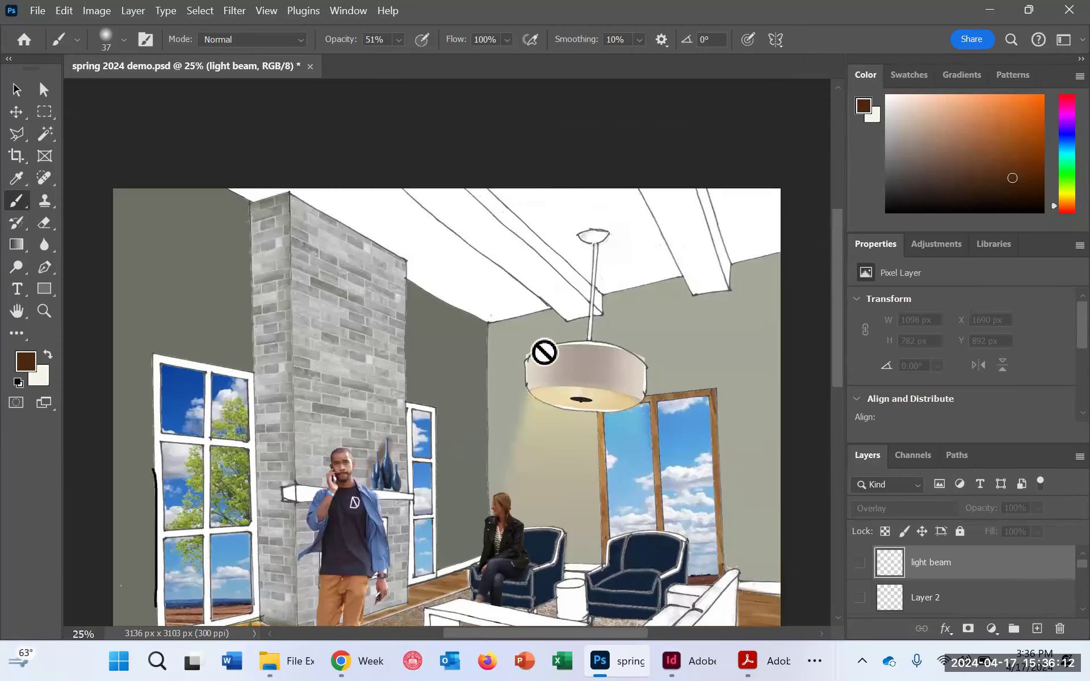
{"action": "scroll", "coordinate": [556, 362], "scroll_direction": "down", "scroll_amount": 3}
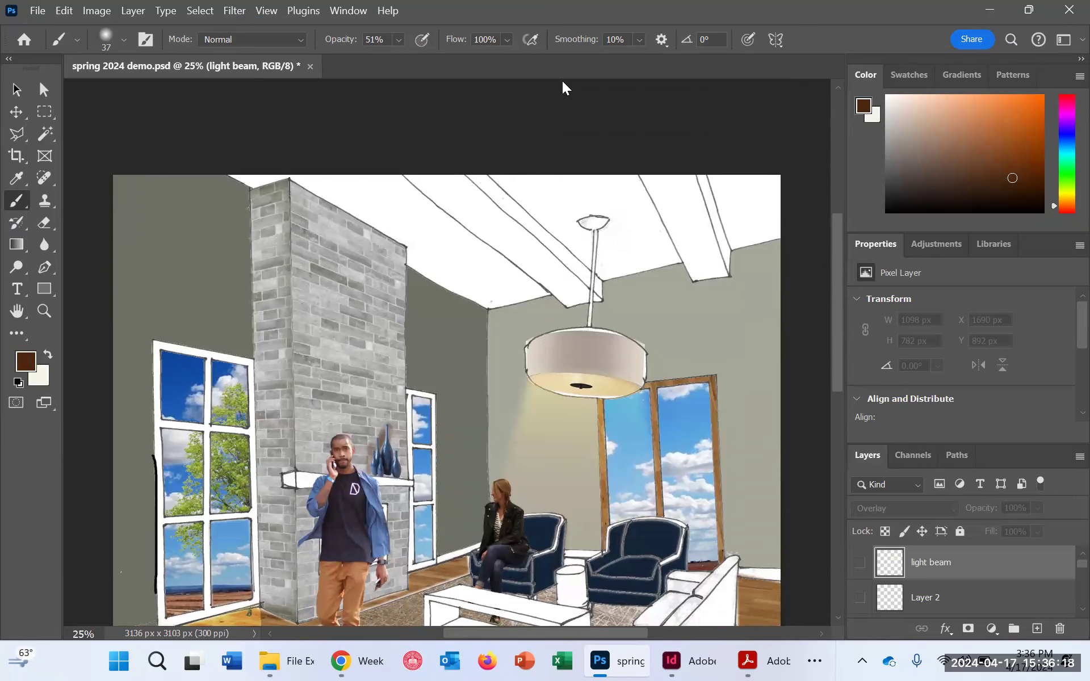
{"action": "left_click", "coordinate": [37, 13]}
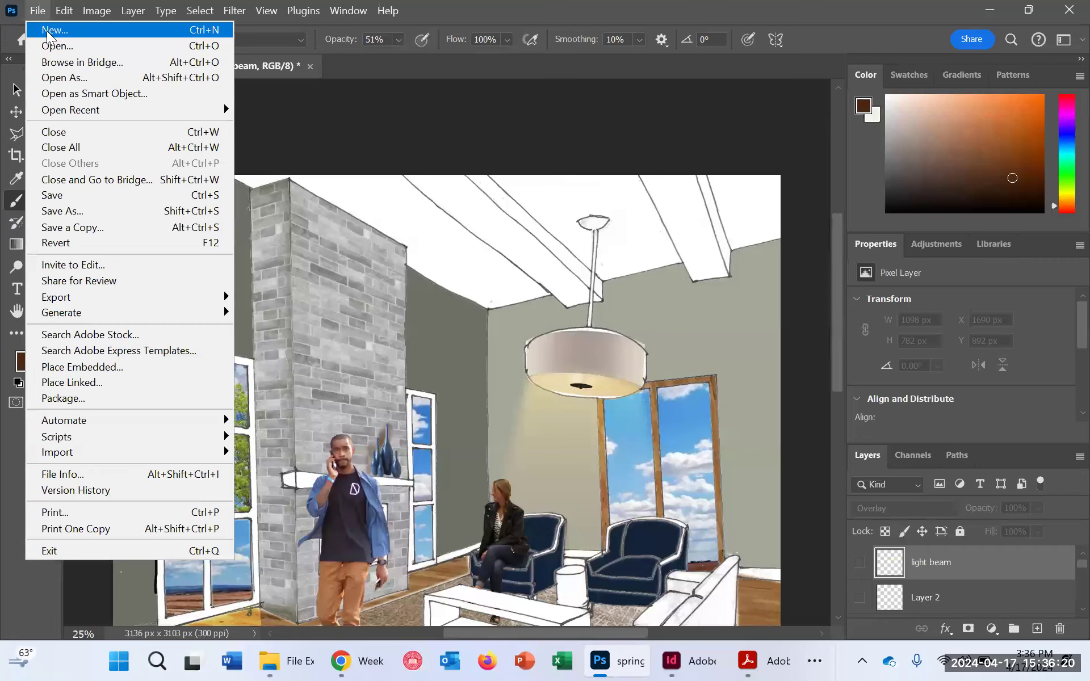
{"action": "left_click", "coordinate": [46, 42]}
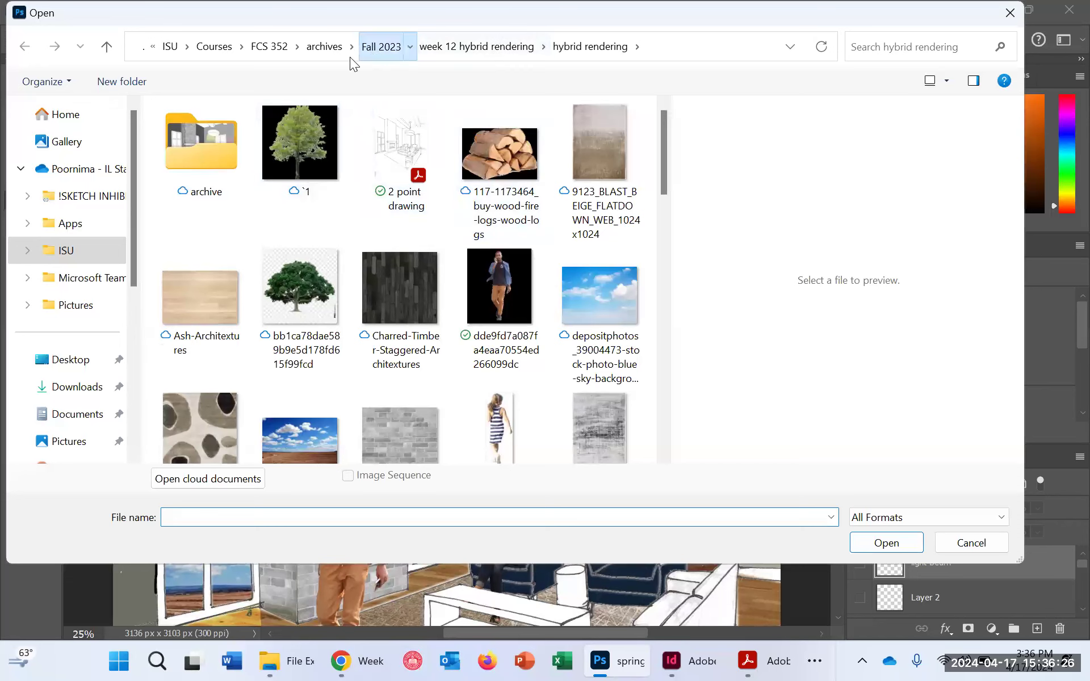
{"action": "left_click", "coordinate": [372, 49]}
{"action": "left_click", "coordinate": [325, 55]}
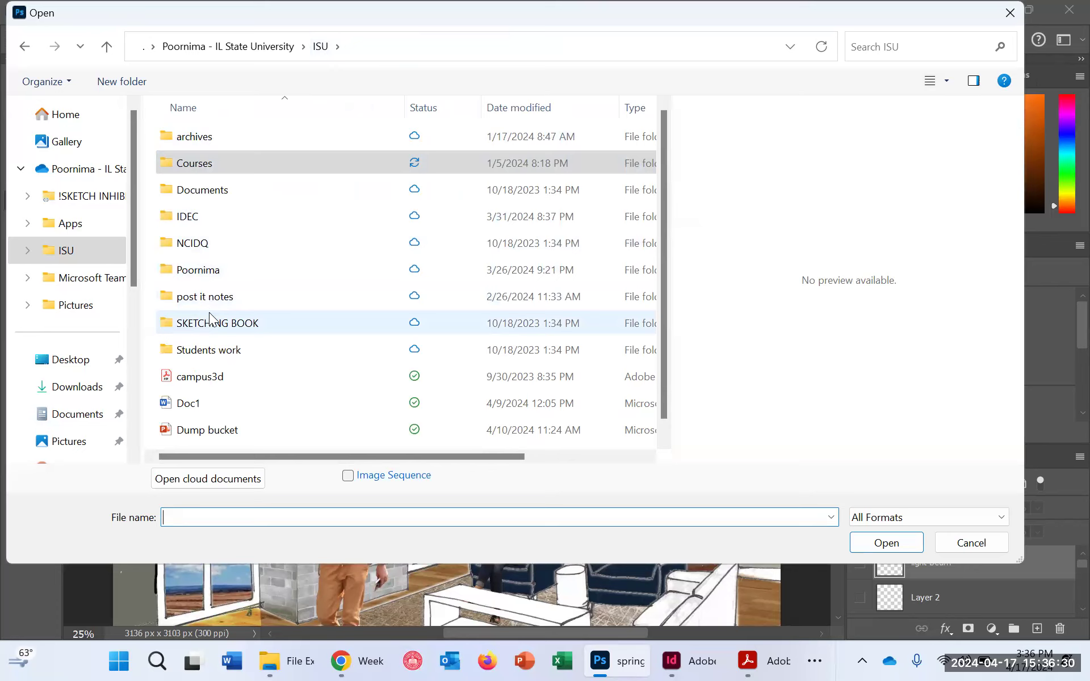
{"action": "double_click", "coordinate": [216, 163]}
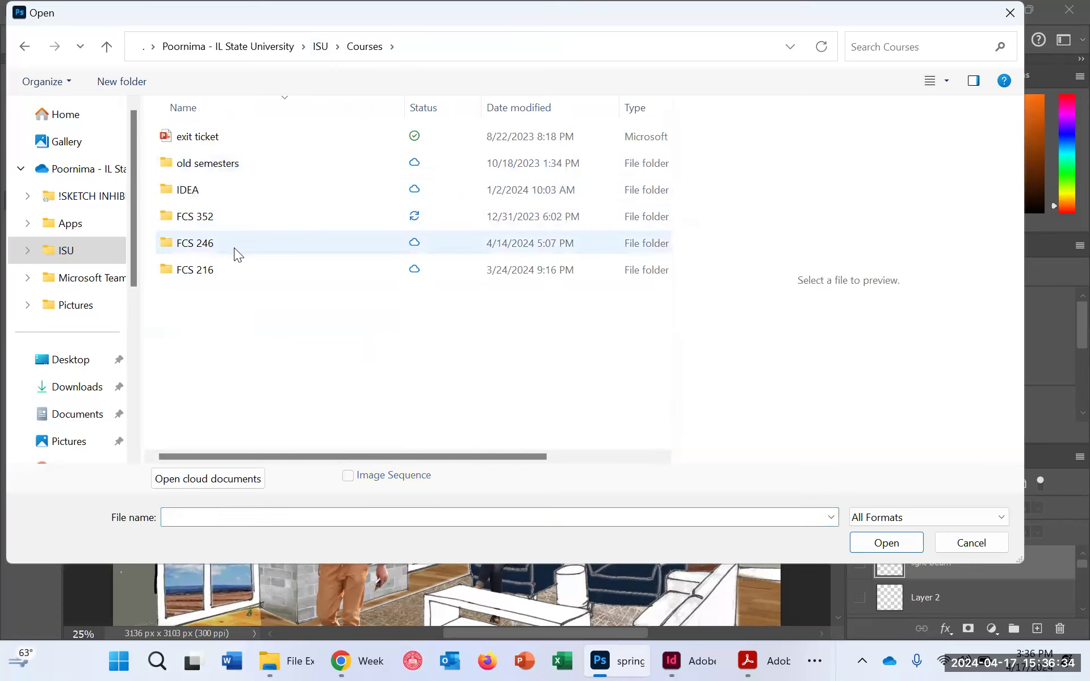
{"action": "double_click", "coordinate": [222, 218]}
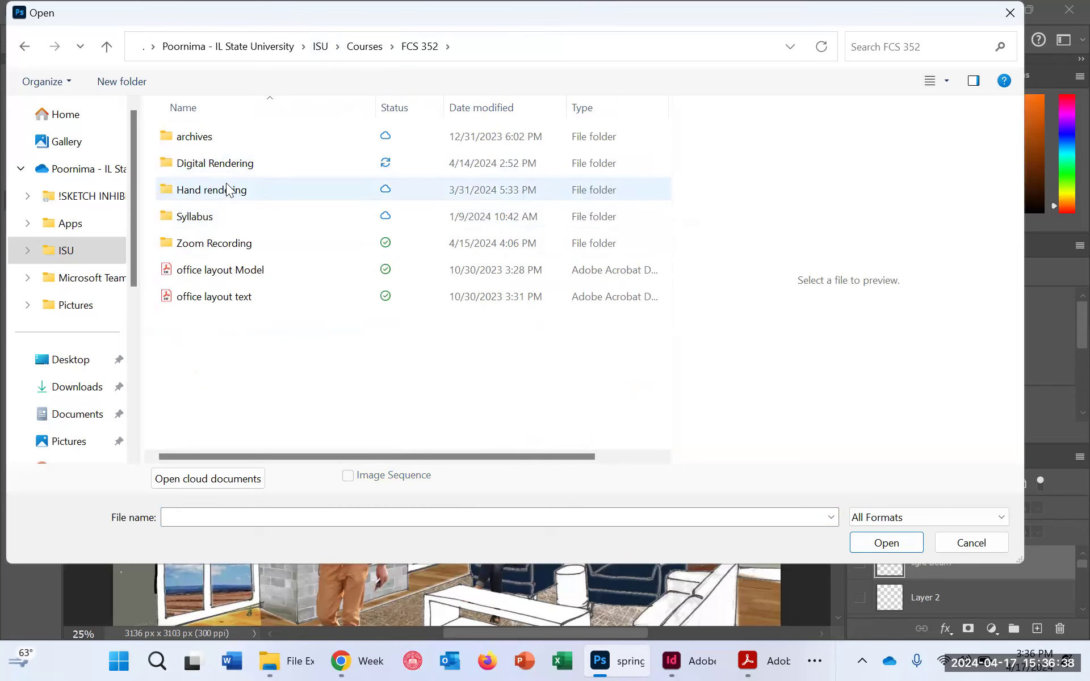
{"action": "double_click", "coordinate": [230, 163]}
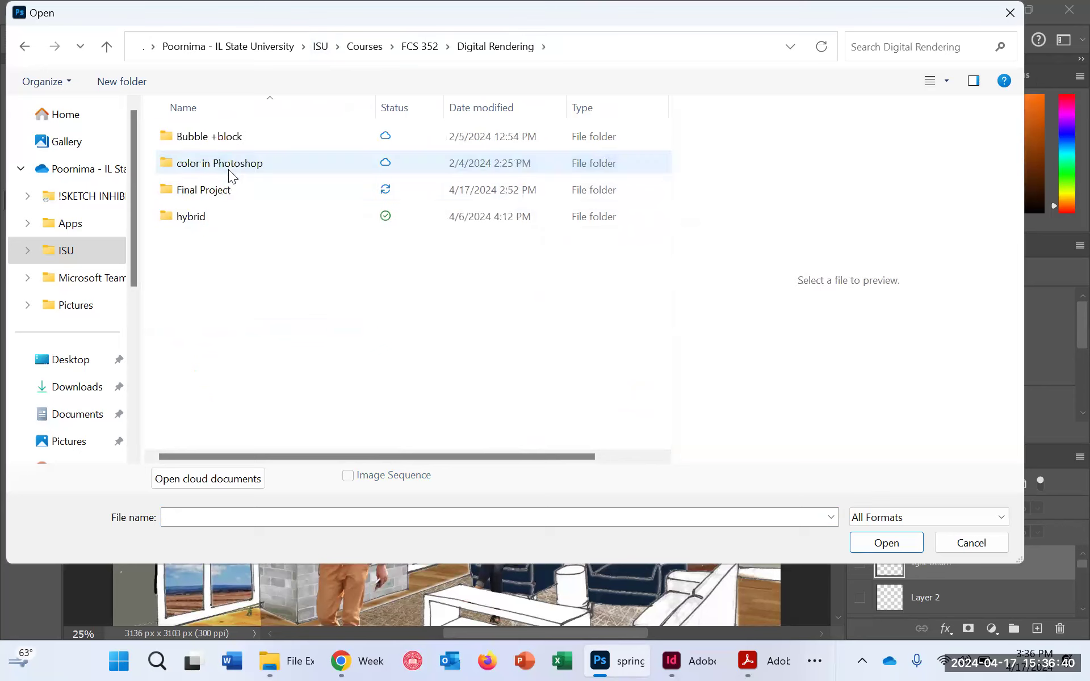
{"action": "double_click", "coordinate": [198, 193]}
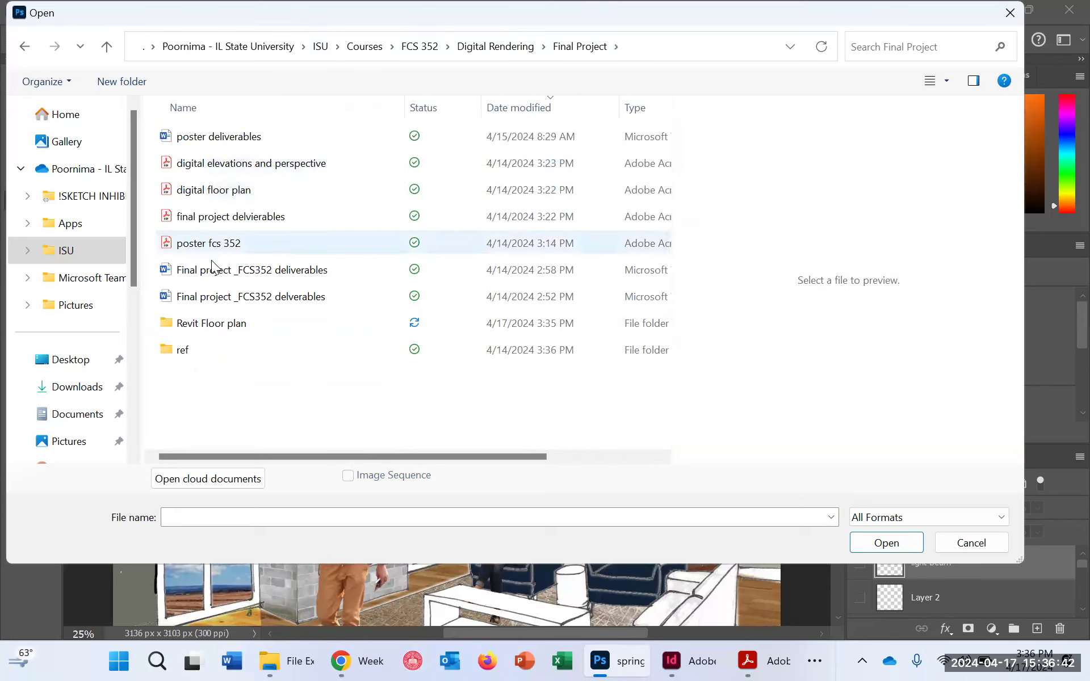
{"action": "double_click", "coordinate": [204, 322]}
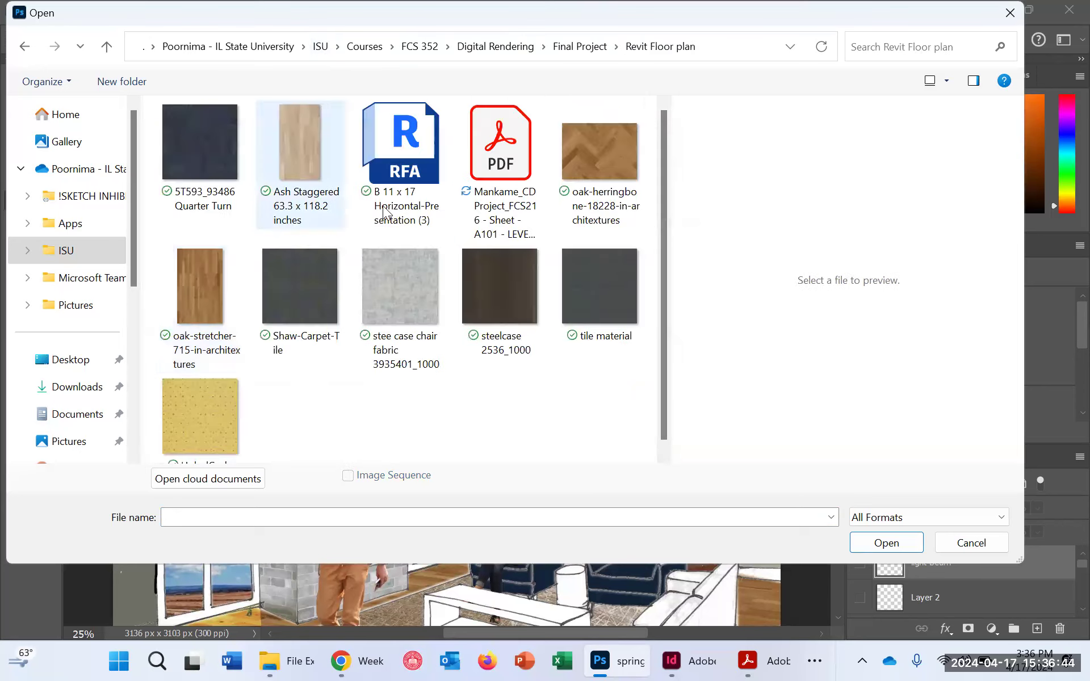
Step: Open the A101 - LEVEL 11 FLOOR PLAN PDF, importing its page at 300 pixels/inch in RGB Color
{"action": "left_click", "coordinate": [511, 170]}
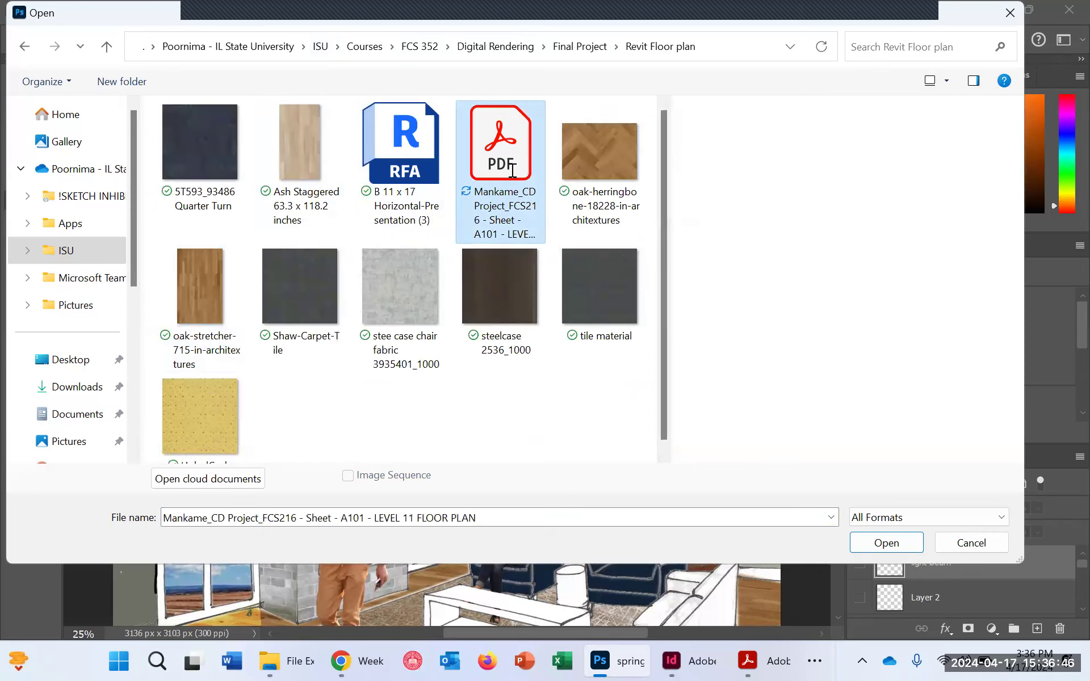
{"action": "left_click", "coordinate": [886, 544]}
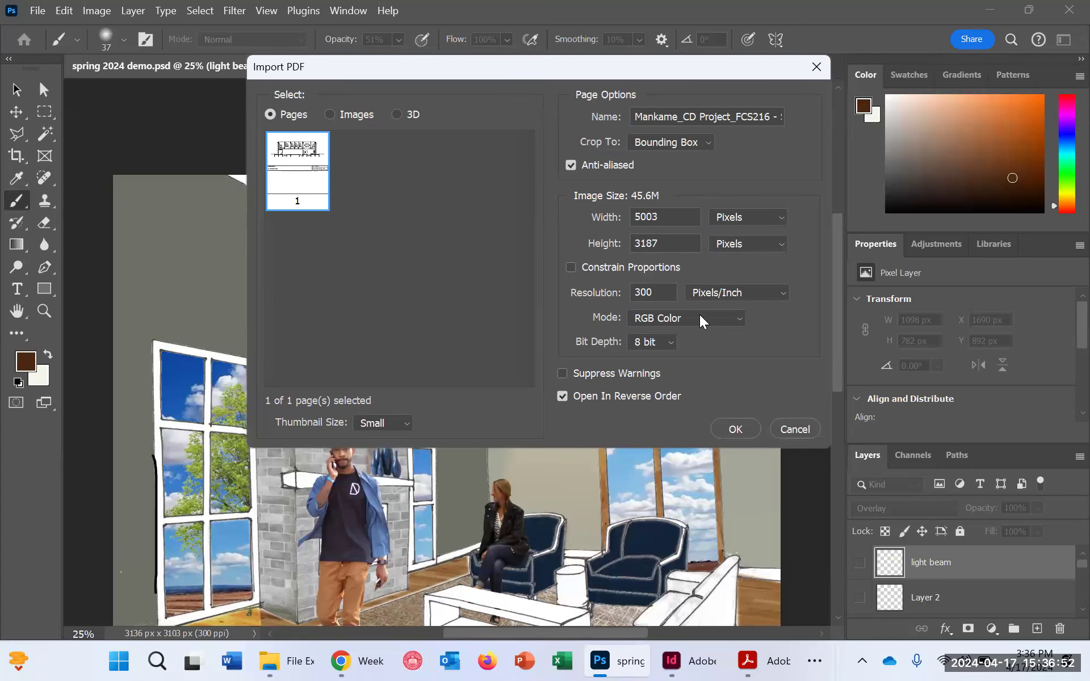
{"action": "left_click", "coordinate": [743, 428]}
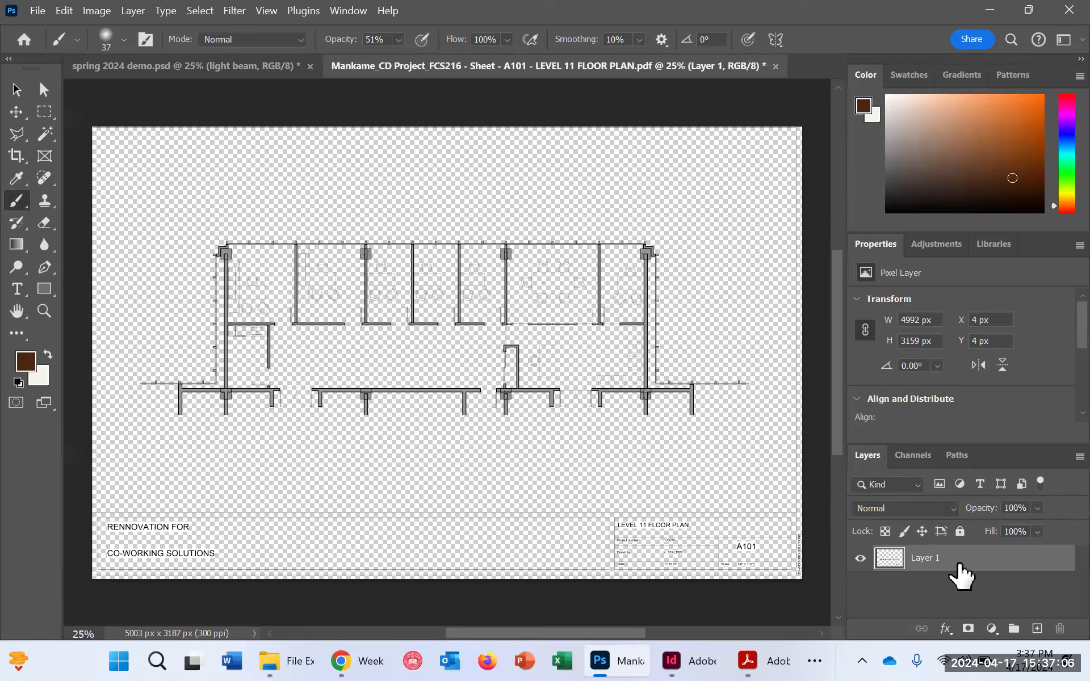
Step: Rename the imported sheet's layer to "FLoor Plan"
{"action": "double_click", "coordinate": [923, 560]}
{"action": "type", "text": "FLoor Plan"}
{"action": "left_click", "coordinate": [880, 589]}
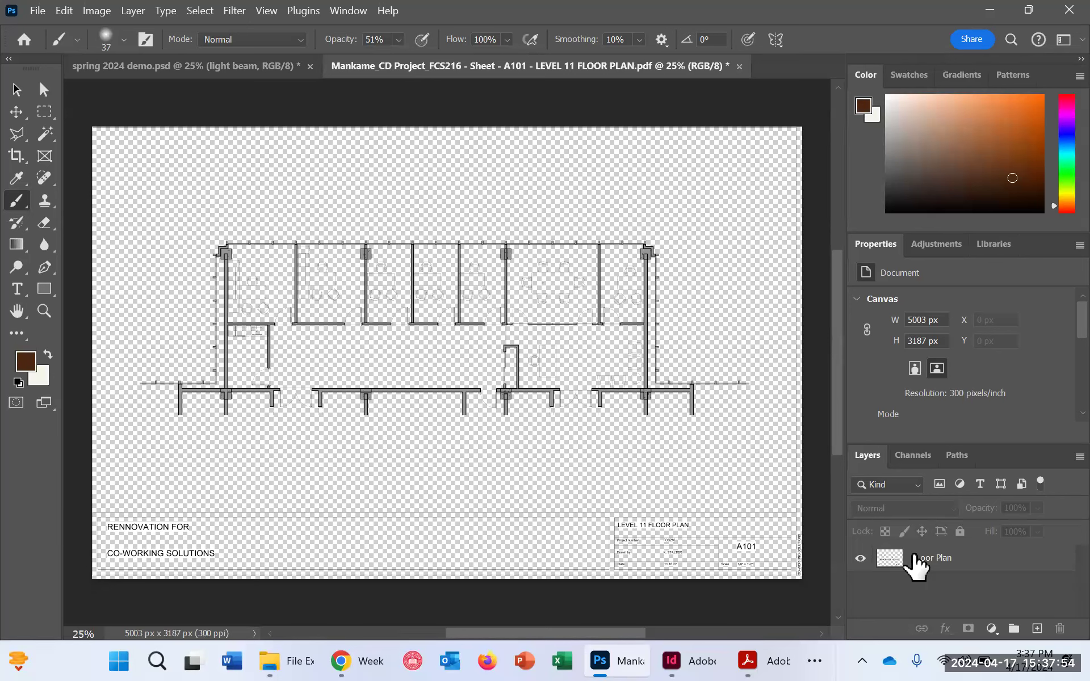
{"action": "left_click_drag", "start_coordinate": [915, 559], "coordinate": [919, 629]}
{"action": "scroll", "coordinate": [919, 569], "scroll_direction": "down", "scroll_amount": 1}
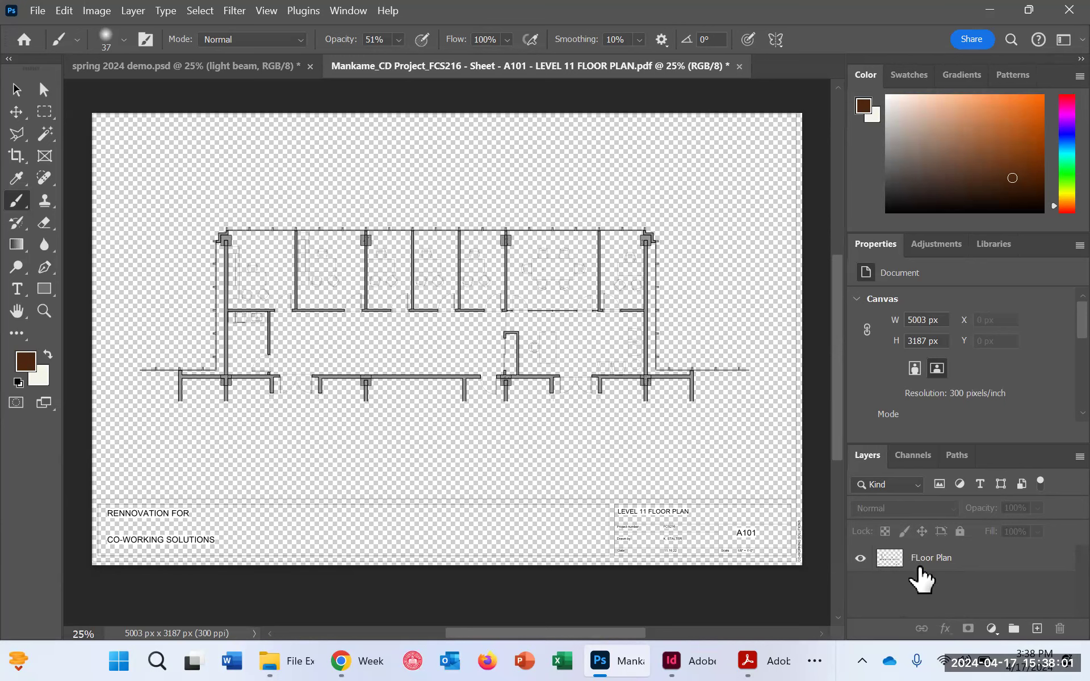
Step: Add a new layer named "Back" and place it beneath the floor plan layer
{"action": "left_click", "coordinate": [1037, 630]}
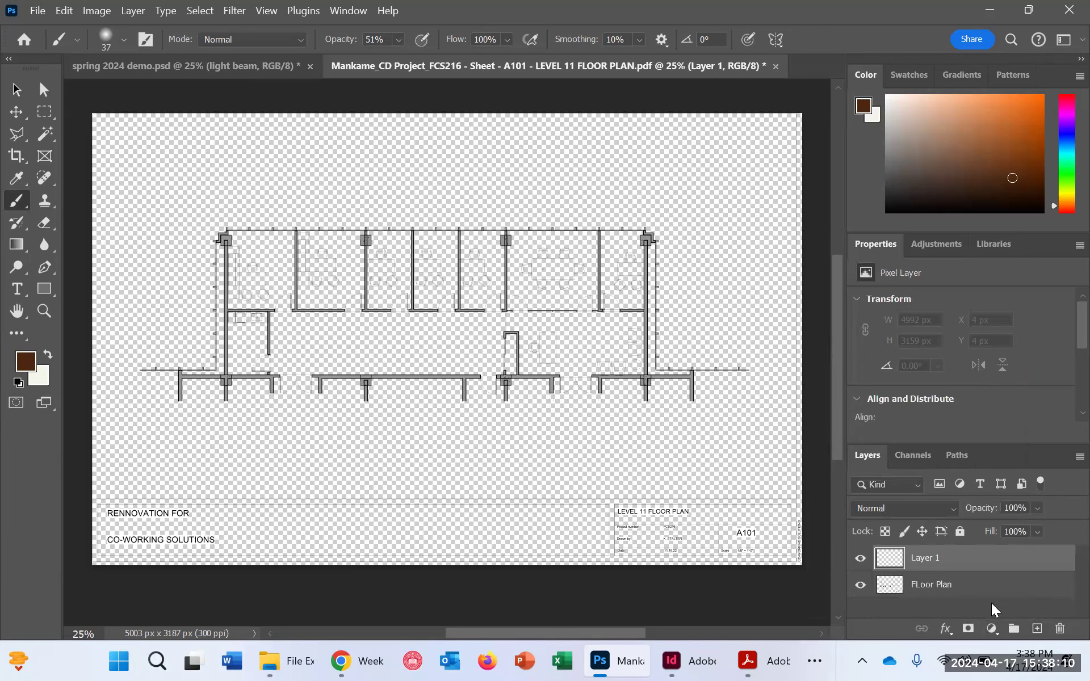
{"action": "double_click", "coordinate": [935, 557]}
{"action": "type", "text": "Back"}
{"action": "left_click", "coordinate": [943, 583]}
{"action": "left_click_drag", "start_coordinate": [937, 567], "coordinate": [936, 597]}
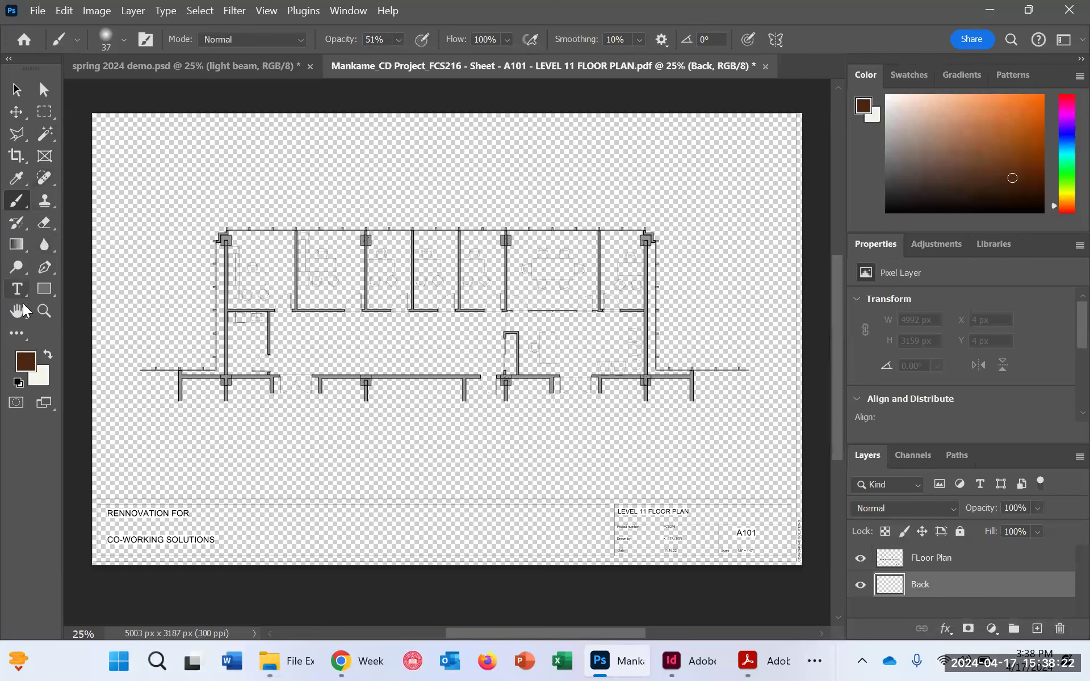
Step: Swap the foreground and background colors and set the foreground color to pure white, ffffff
{"action": "left_click", "coordinate": [48, 353]}
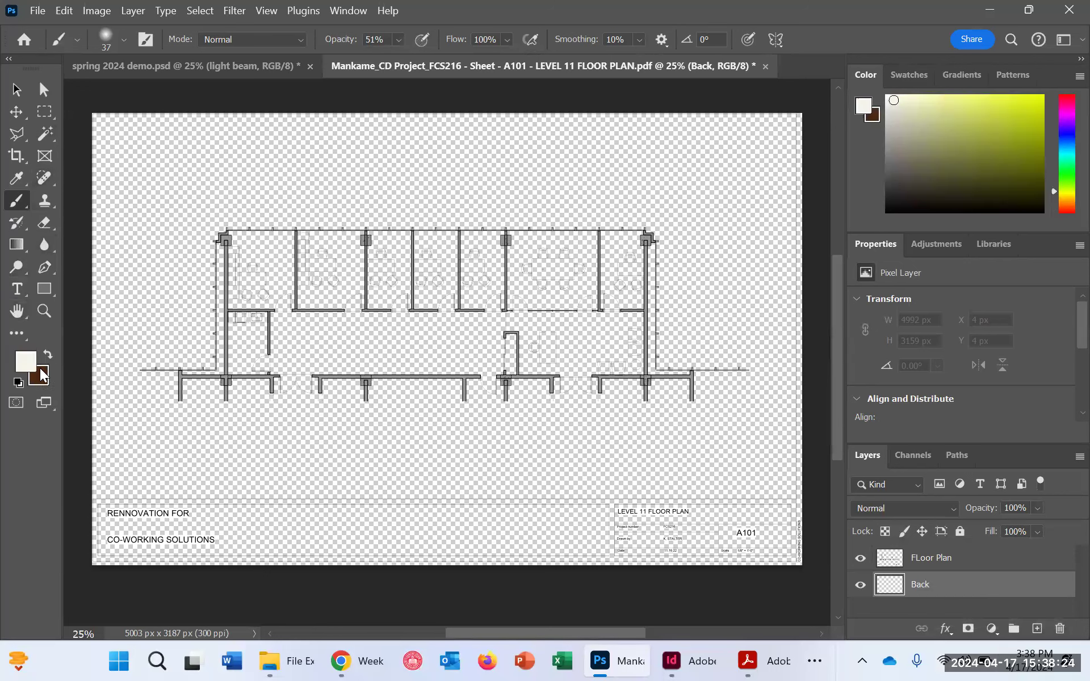
{"action": "left_click", "coordinate": [29, 368]}
{"action": "left_click", "coordinate": [325, 126]}
{"action": "left_click", "coordinate": [706, 118]}
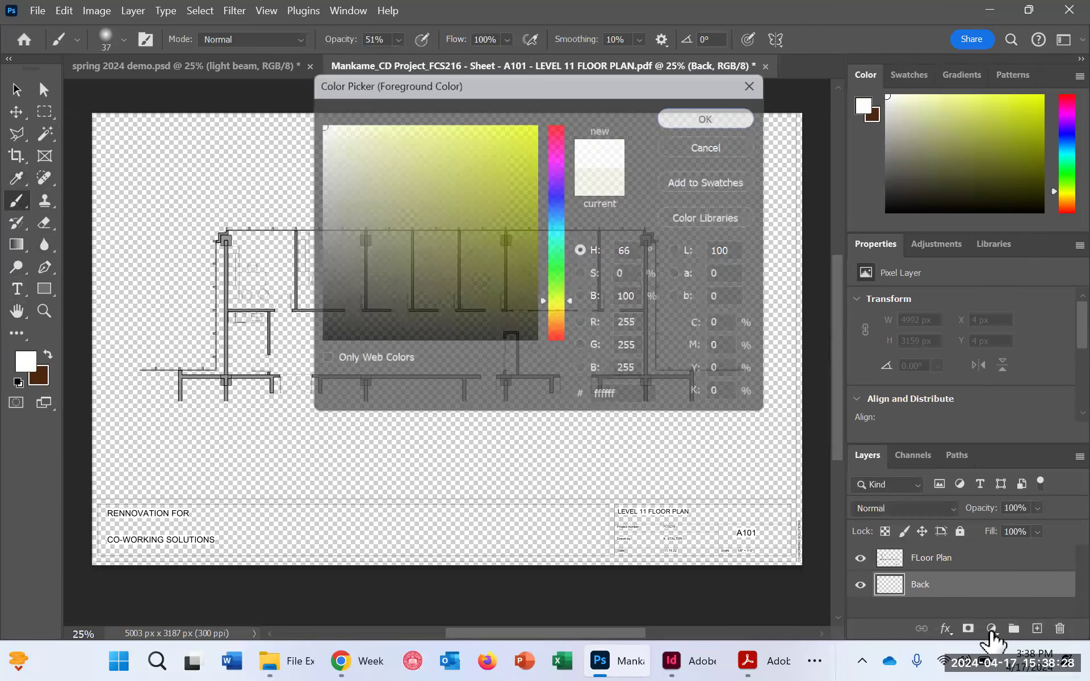
Step: Fill the Back layer with the white foreground color using the Paint Bucket tool
{"action": "left_click", "coordinate": [366, 305]}
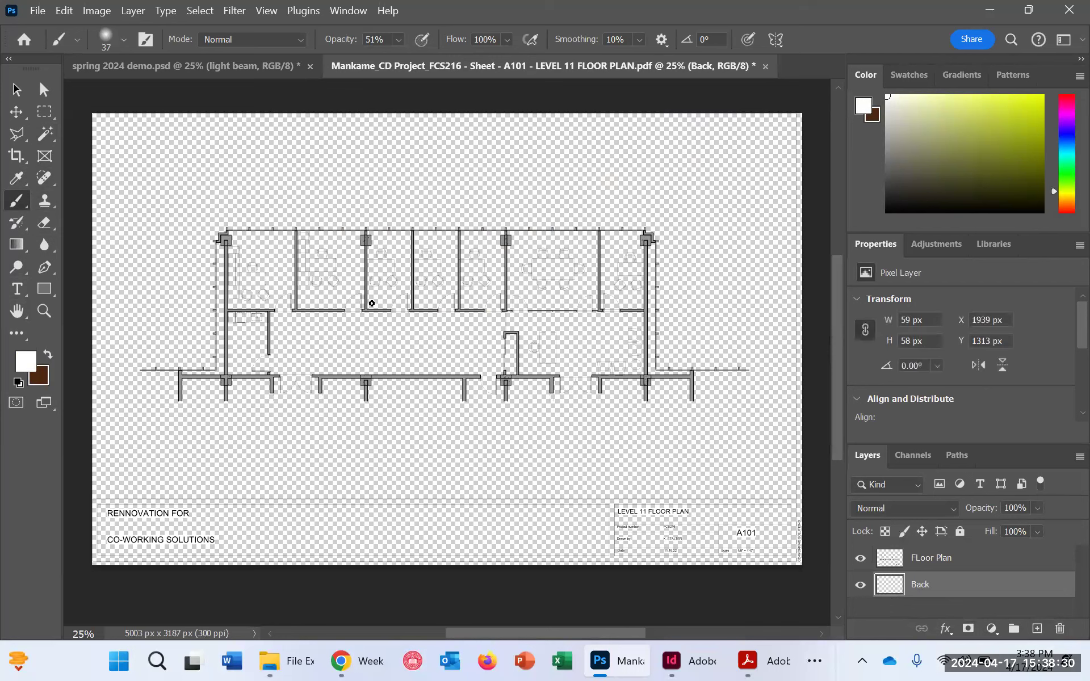
{"action": "left_click", "coordinate": [25, 253]}
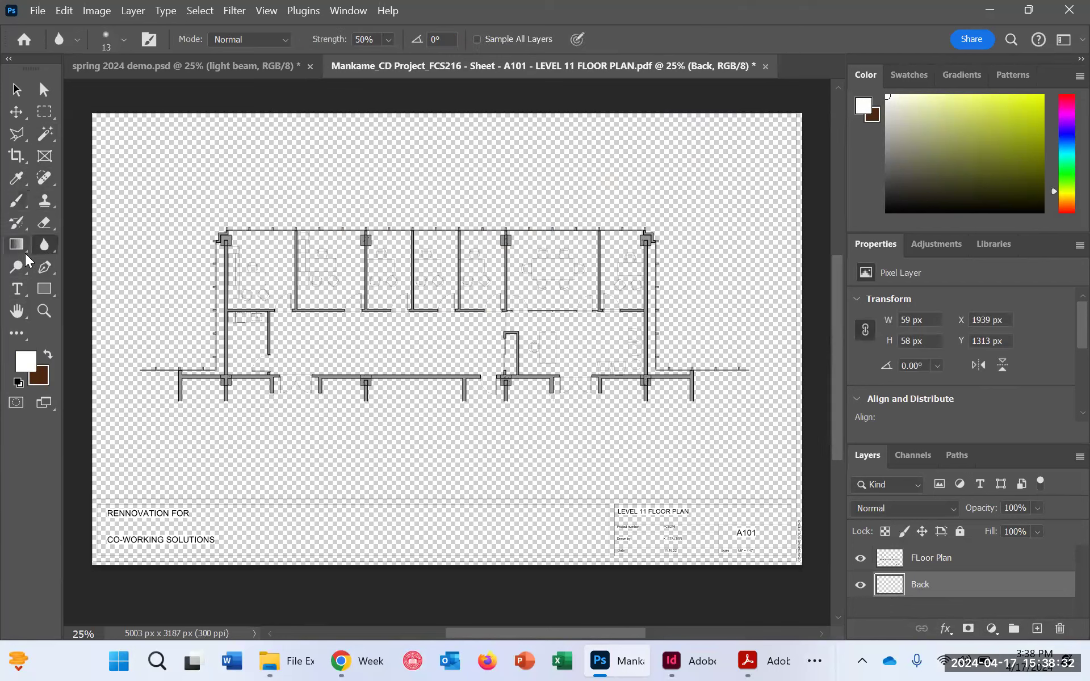
{"action": "left_click", "coordinate": [25, 260]}
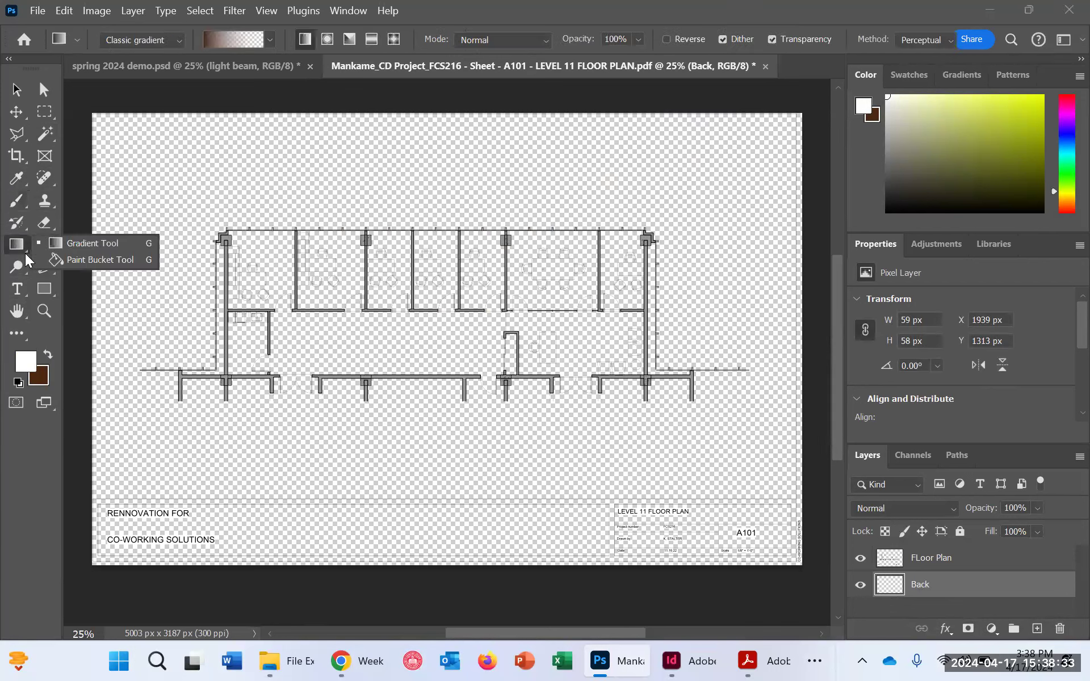
{"action": "left_click", "coordinate": [67, 261]}
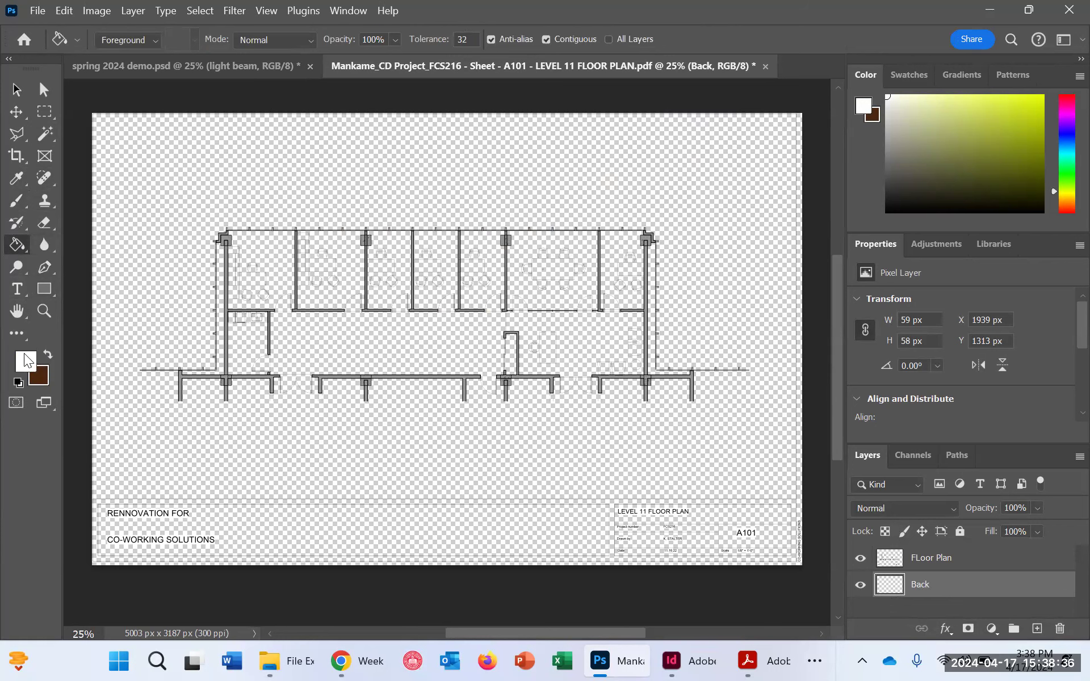
{"action": "left_click", "coordinate": [166, 248]}
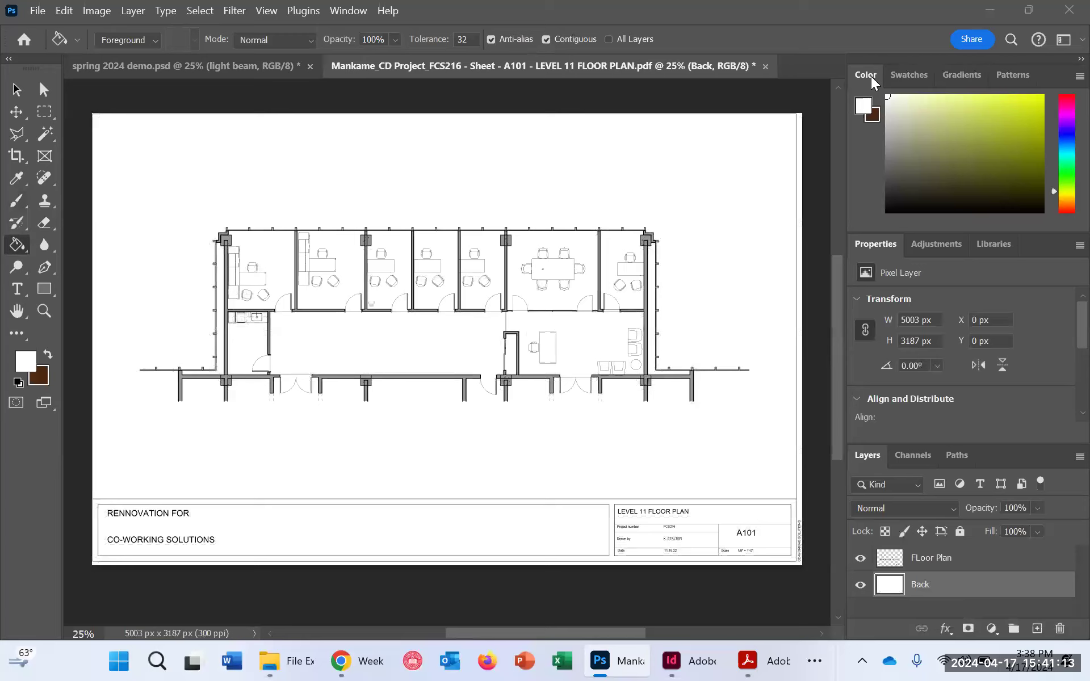
Step: Open the wood texture image oak-herringbone-18228-in-architextures from the Revit Floor plan folder
{"action": "key", "text": "ctrl+plus"}
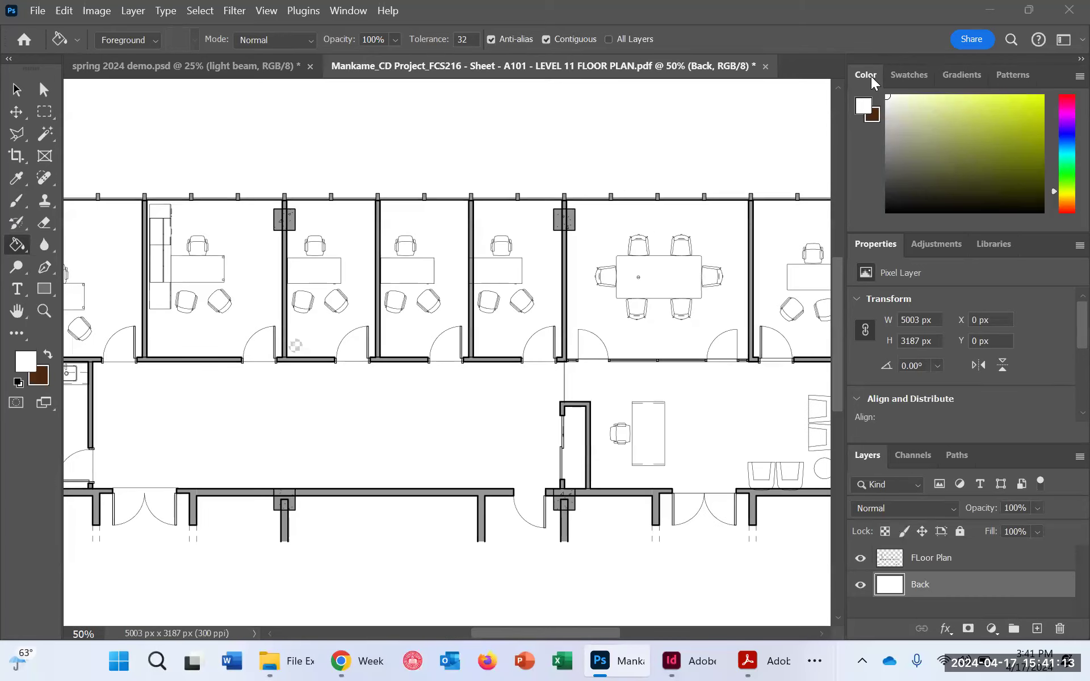
{"action": "left_click", "coordinate": [37, 11]}
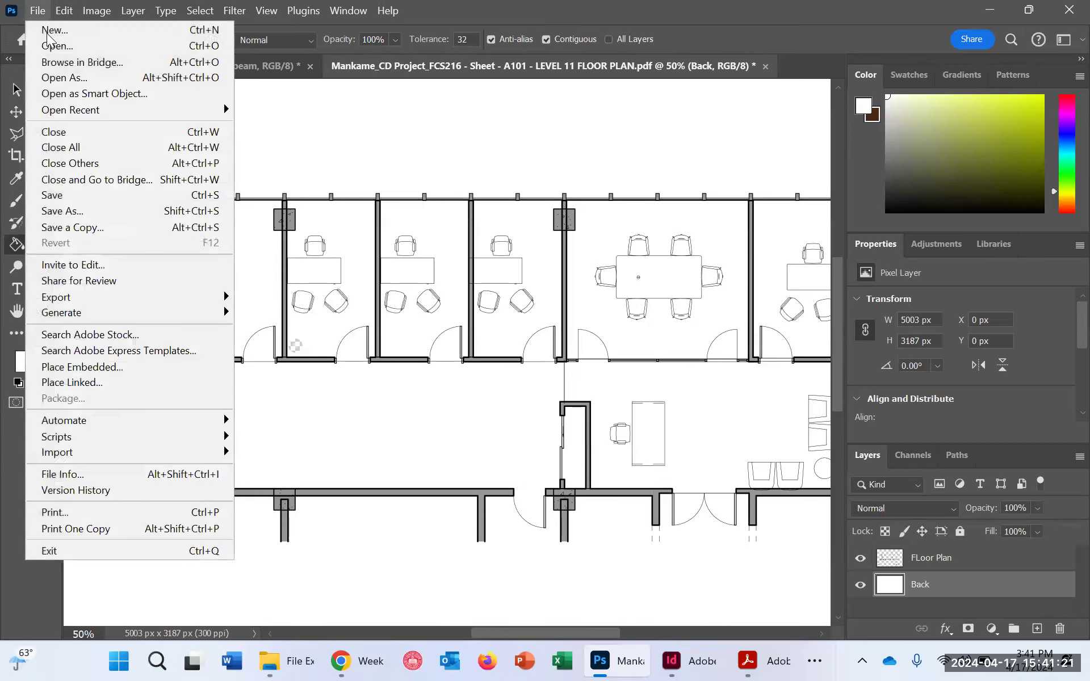
{"action": "left_click", "coordinate": [53, 45]}
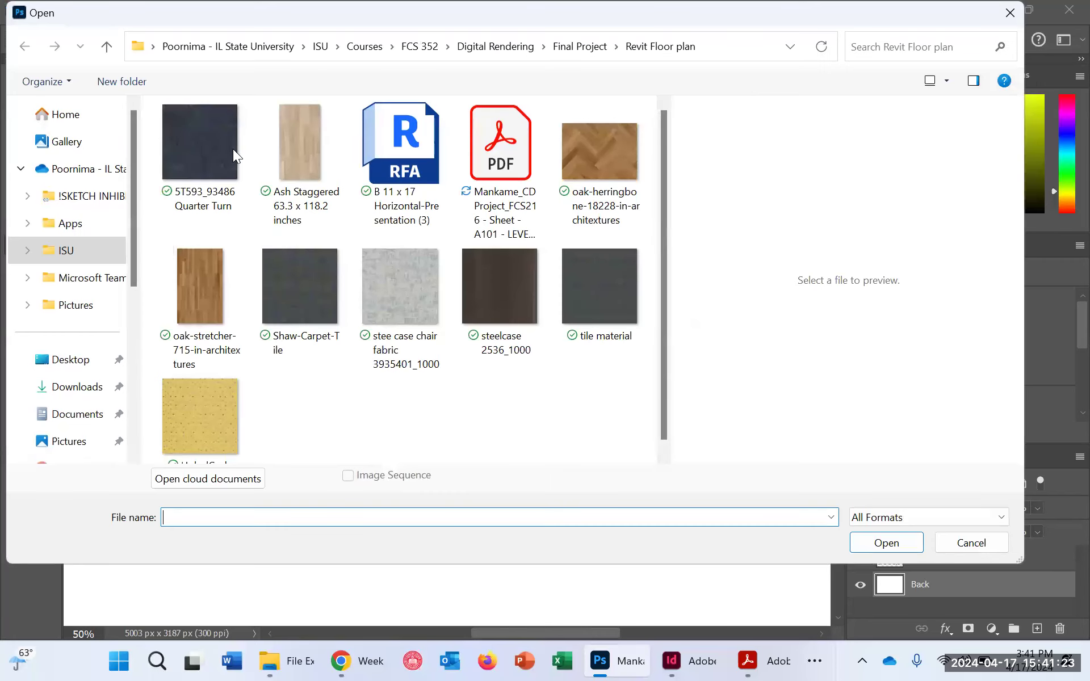
{"action": "left_click", "coordinate": [606, 170]}
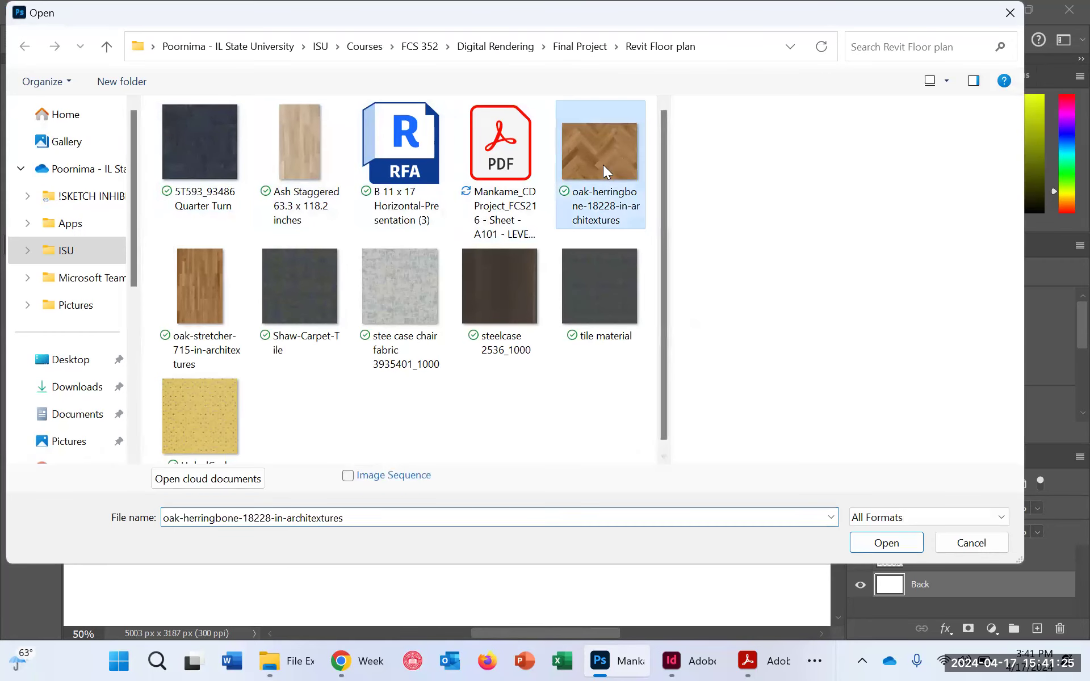
{"action": "left_click", "coordinate": [896, 546]}
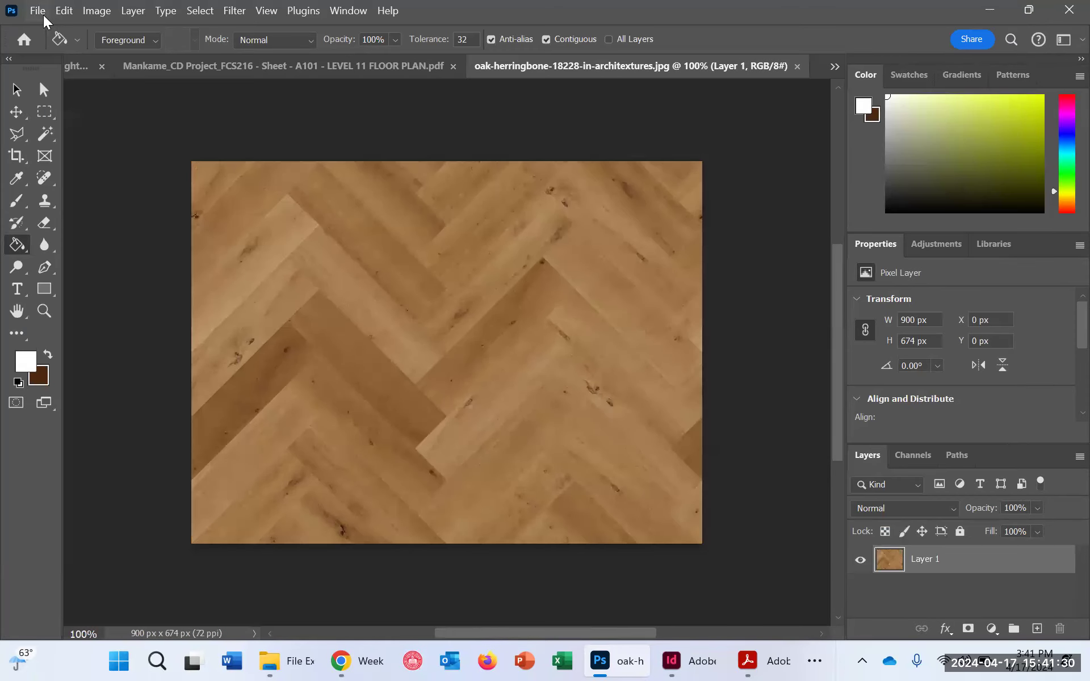
Step: Preview the ash and steelcase textures in the Revit Floor plan folder, and open the "tile material" image
{"action": "left_click", "coordinate": [38, 10]}
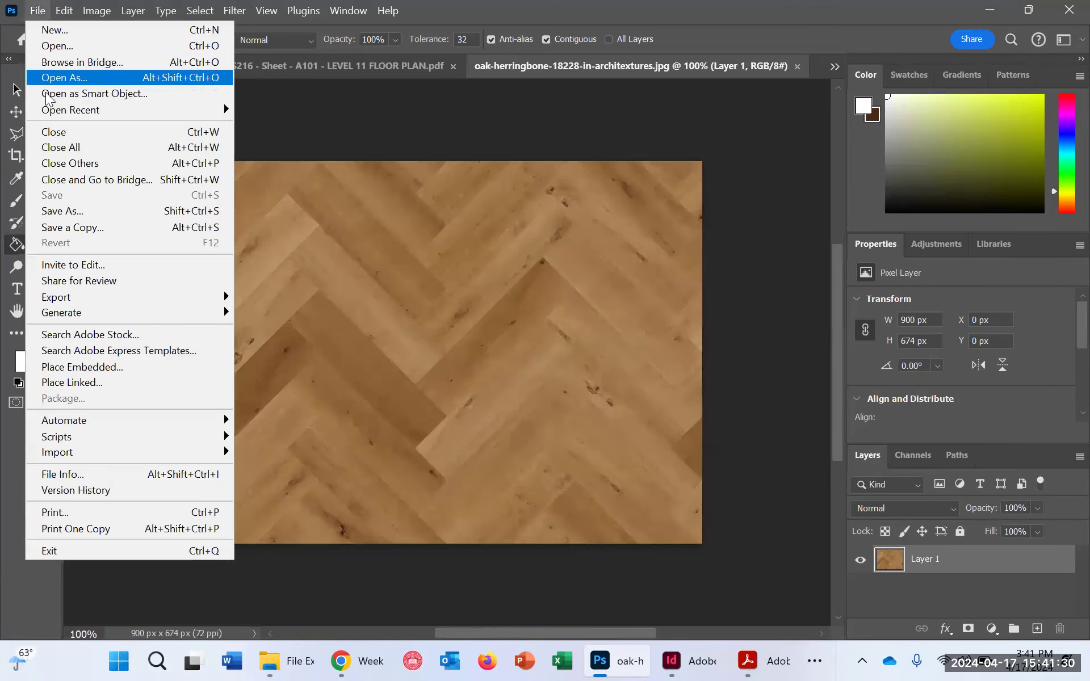
{"action": "left_click", "coordinate": [56, 46]}
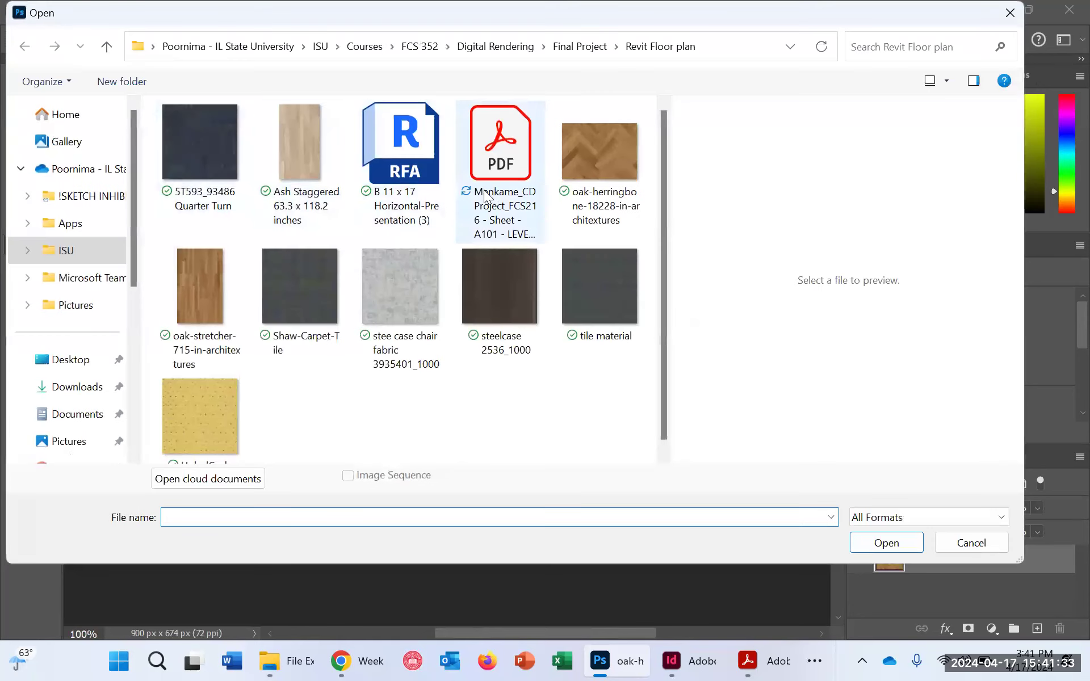
{"action": "left_click", "coordinate": [290, 174]}
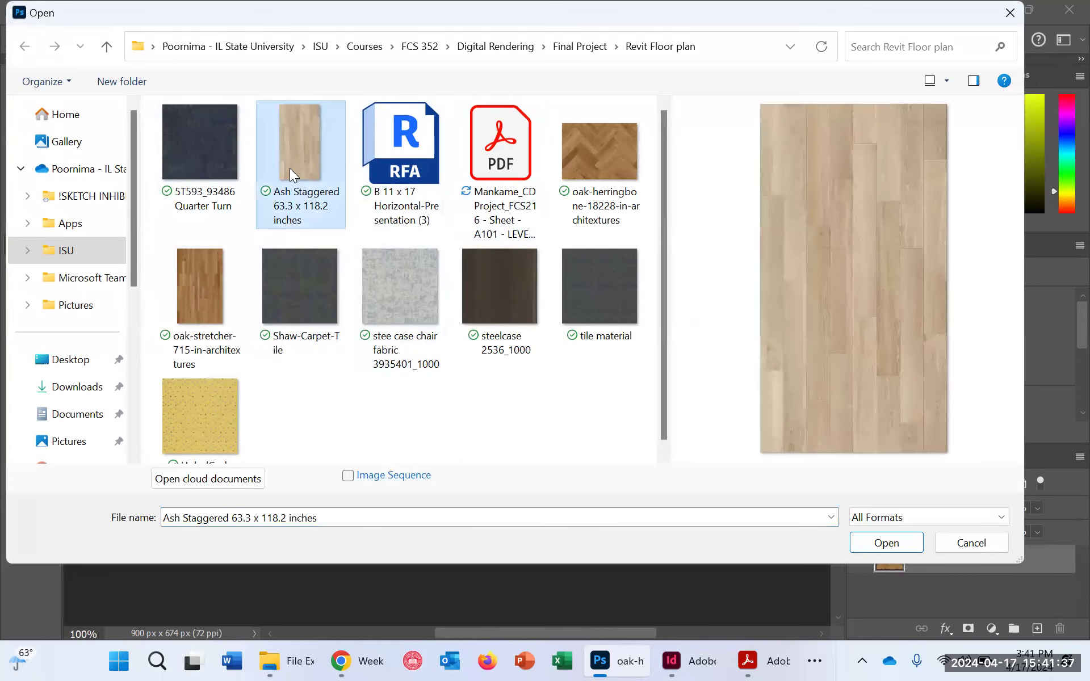
{"action": "left_click", "coordinate": [508, 291]}
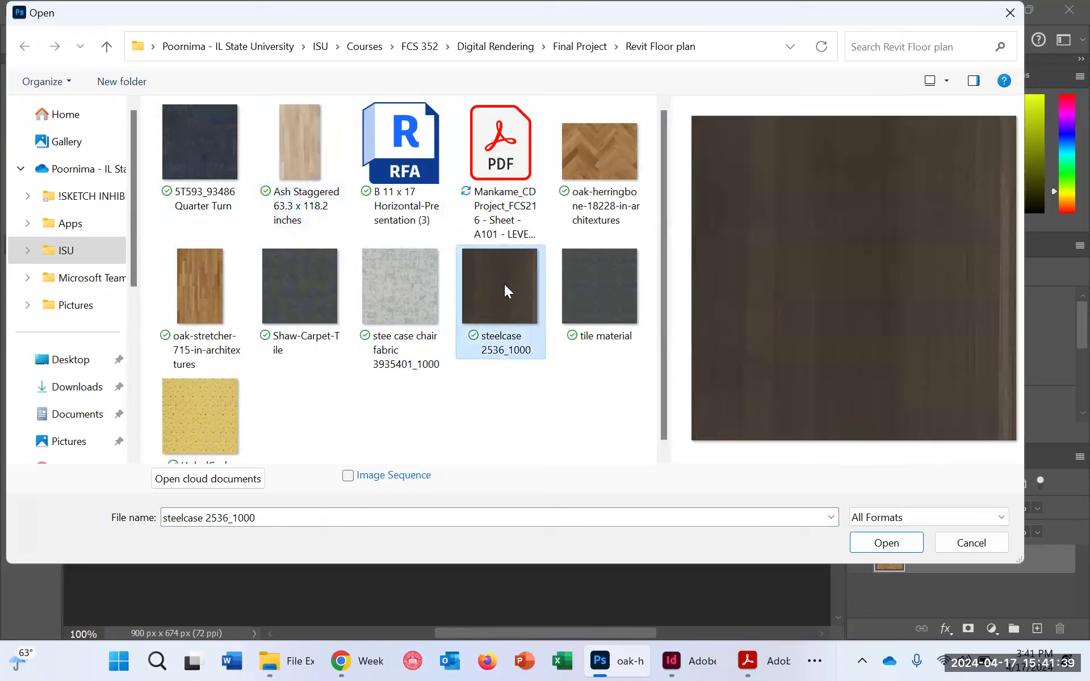
{"action": "left_click", "coordinate": [594, 303]}
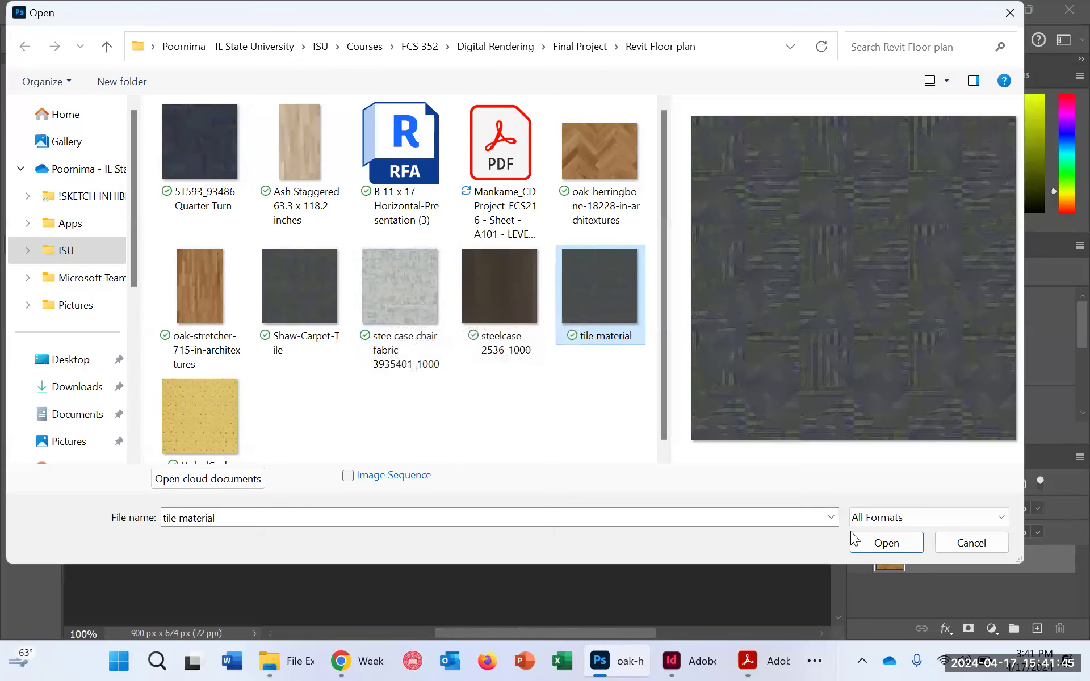
{"action": "left_click", "coordinate": [879, 540]}
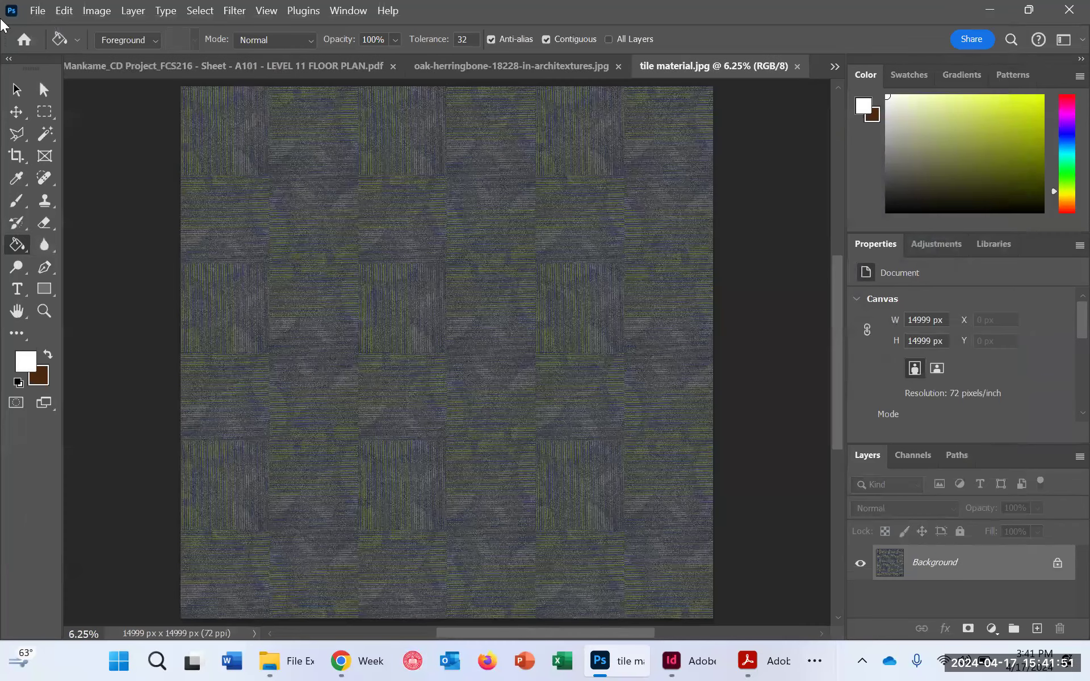
Step: Open the texture image "steelcase 2536_1000" from the Revit Floor plan folder
{"action": "left_click", "coordinate": [40, 11]}
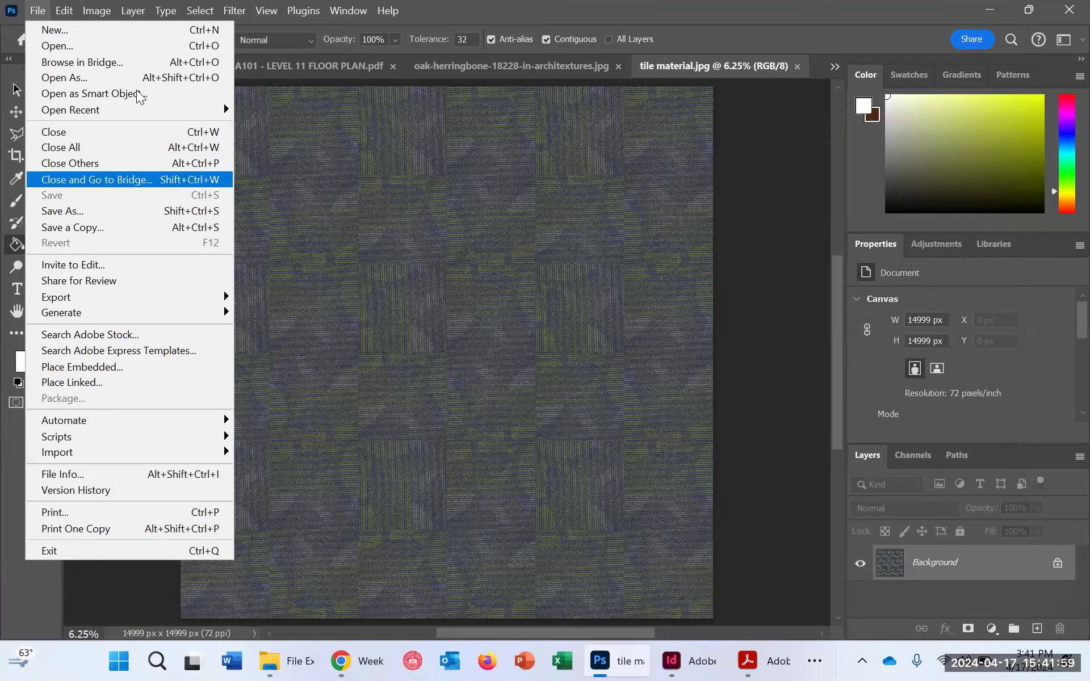
{"action": "left_click", "coordinate": [54, 45]}
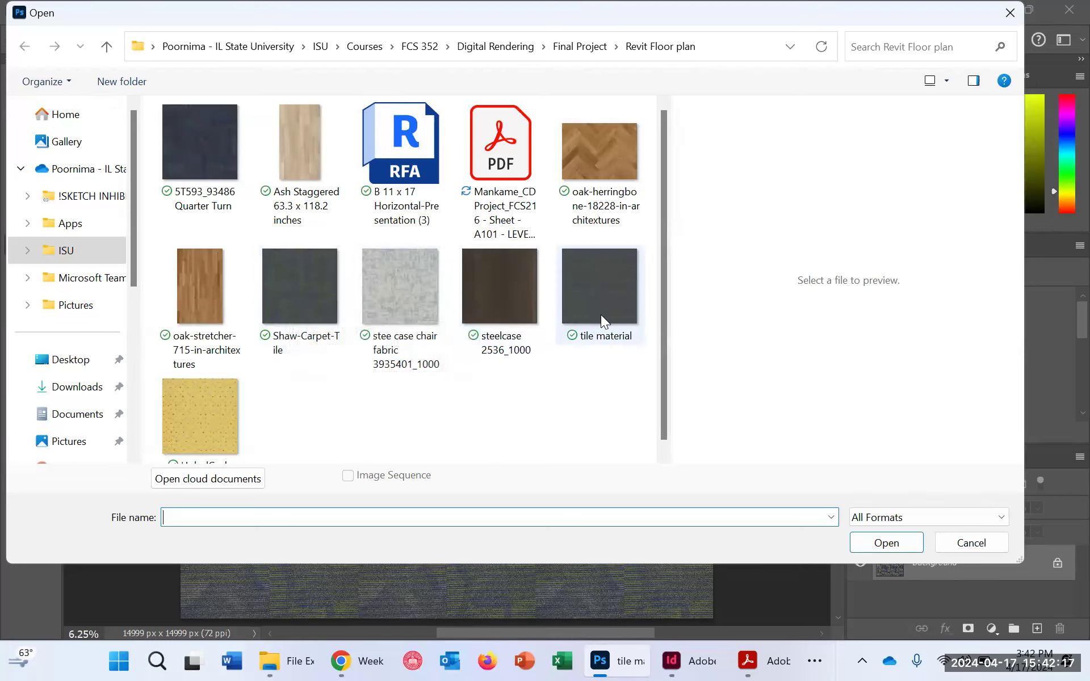
{"action": "left_click", "coordinate": [530, 323]}
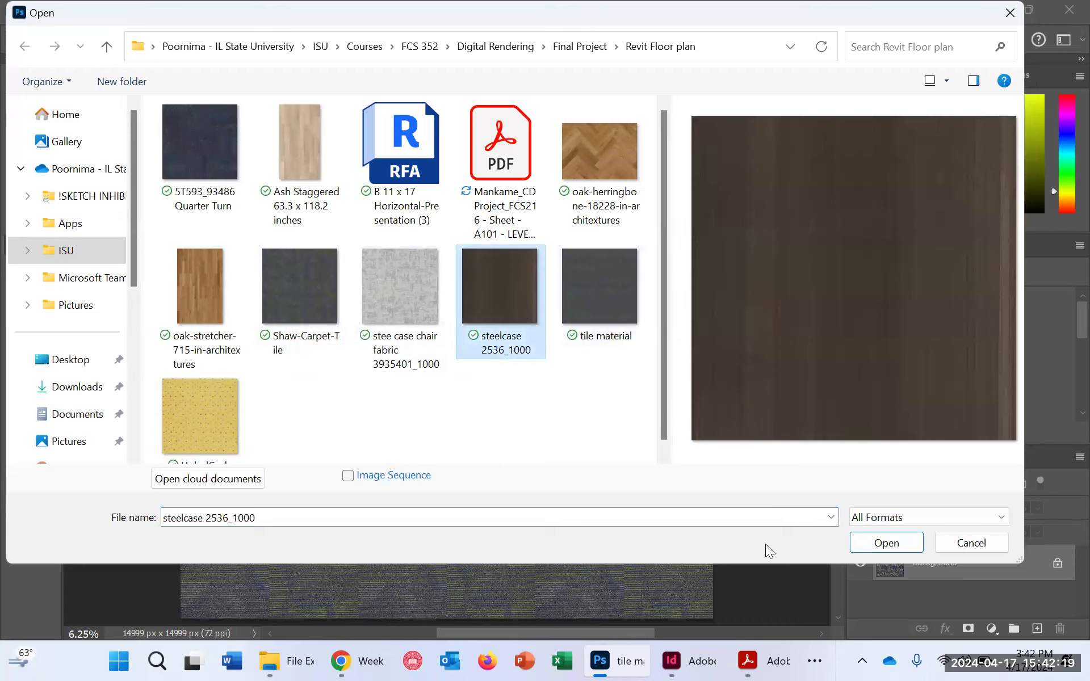
{"action": "left_click", "coordinate": [882, 542]}
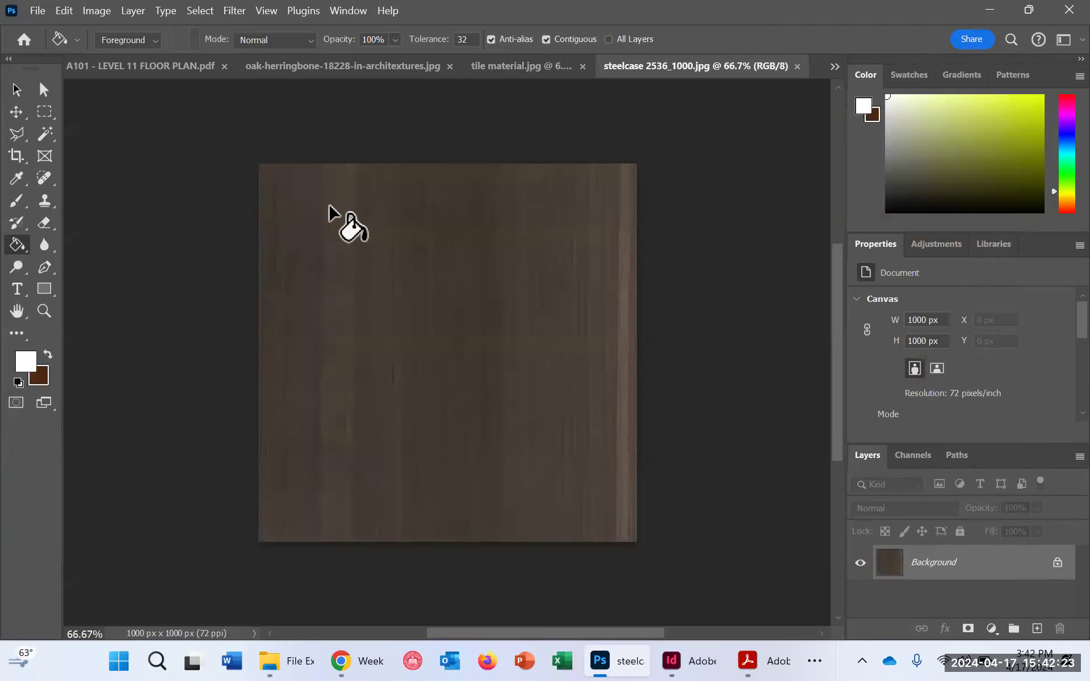
Step: Define the oak-herringbone image as a pattern named "lobby floor" and close that image
{"action": "left_click", "coordinate": [315, 68]}
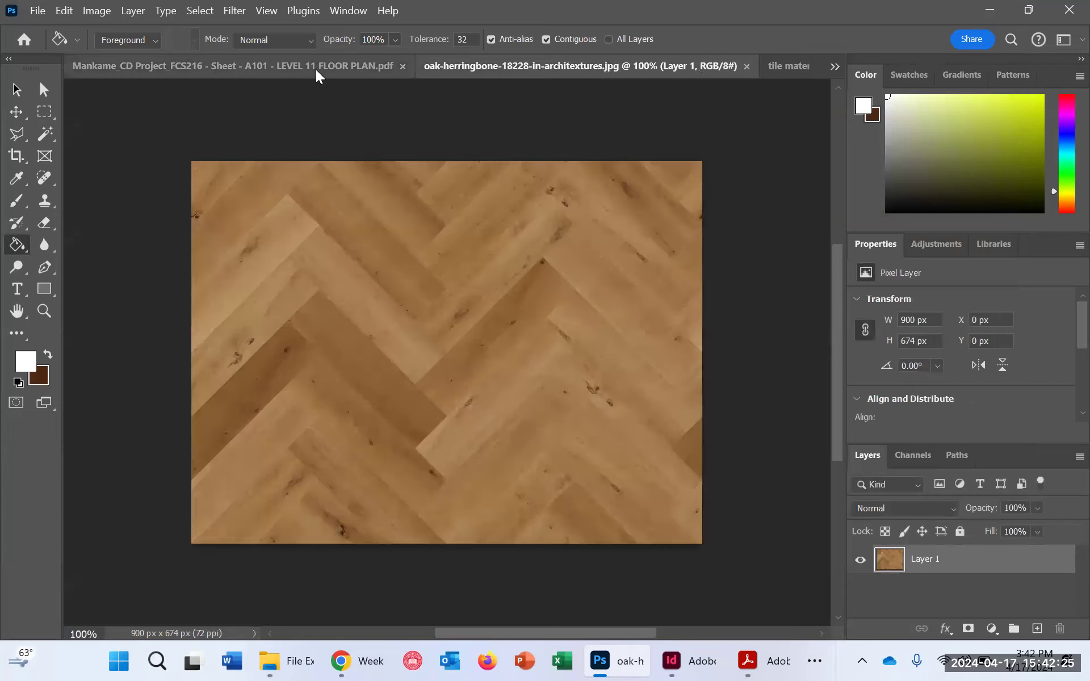
{"action": "left_click", "coordinate": [65, 11]}
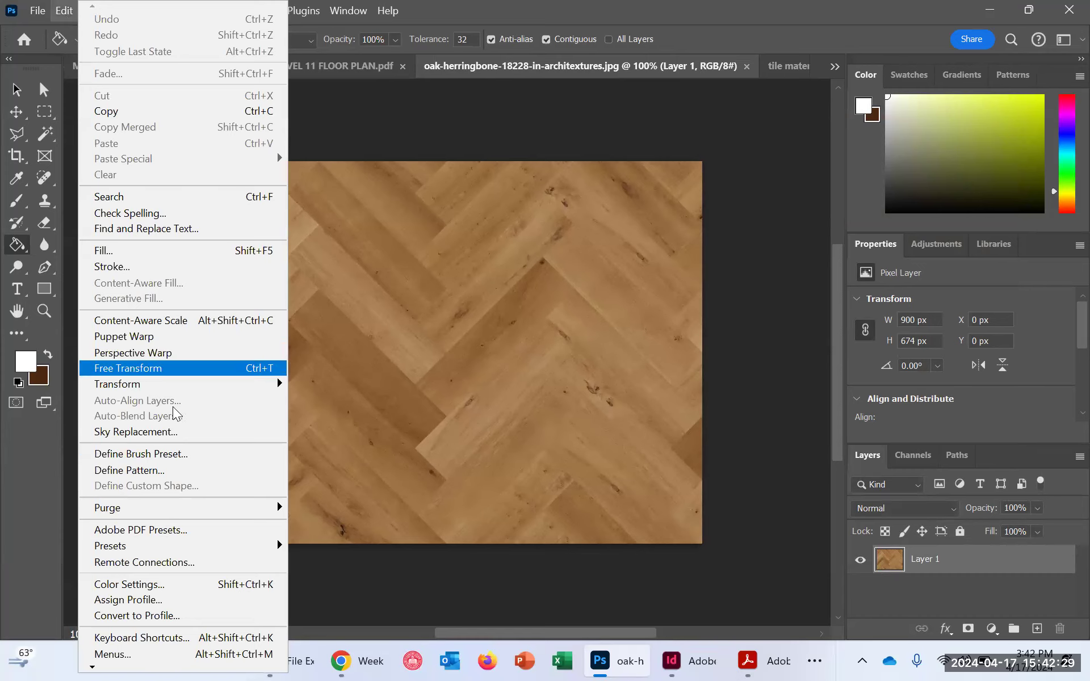
{"action": "left_click", "coordinate": [171, 471]}
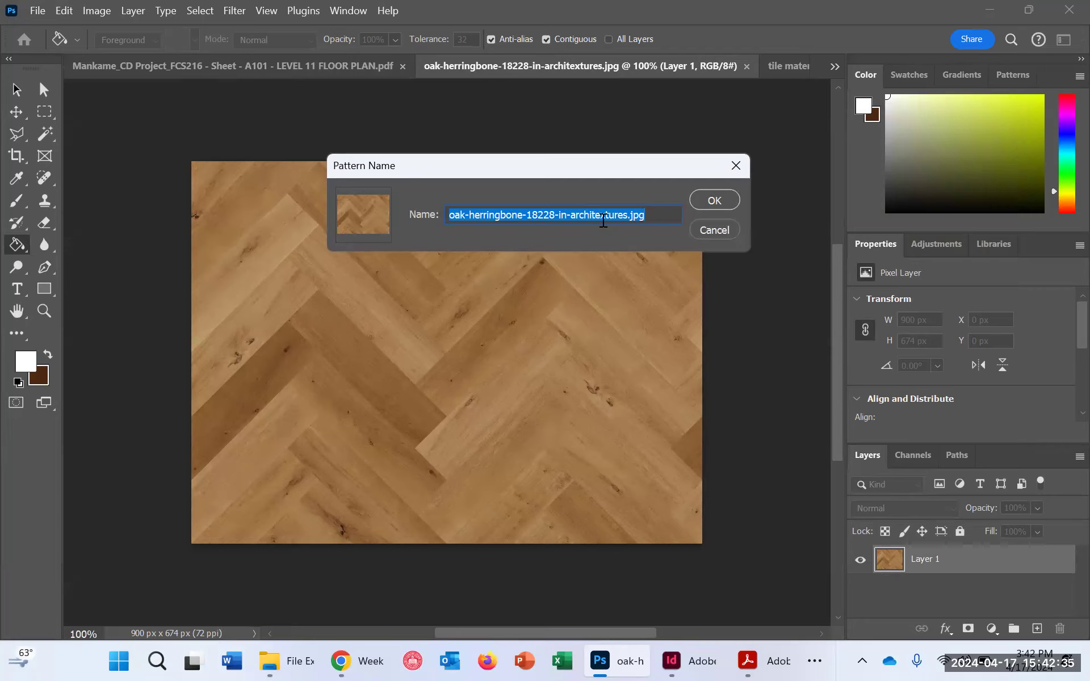
{"action": "type", "text": "lobby floor"}
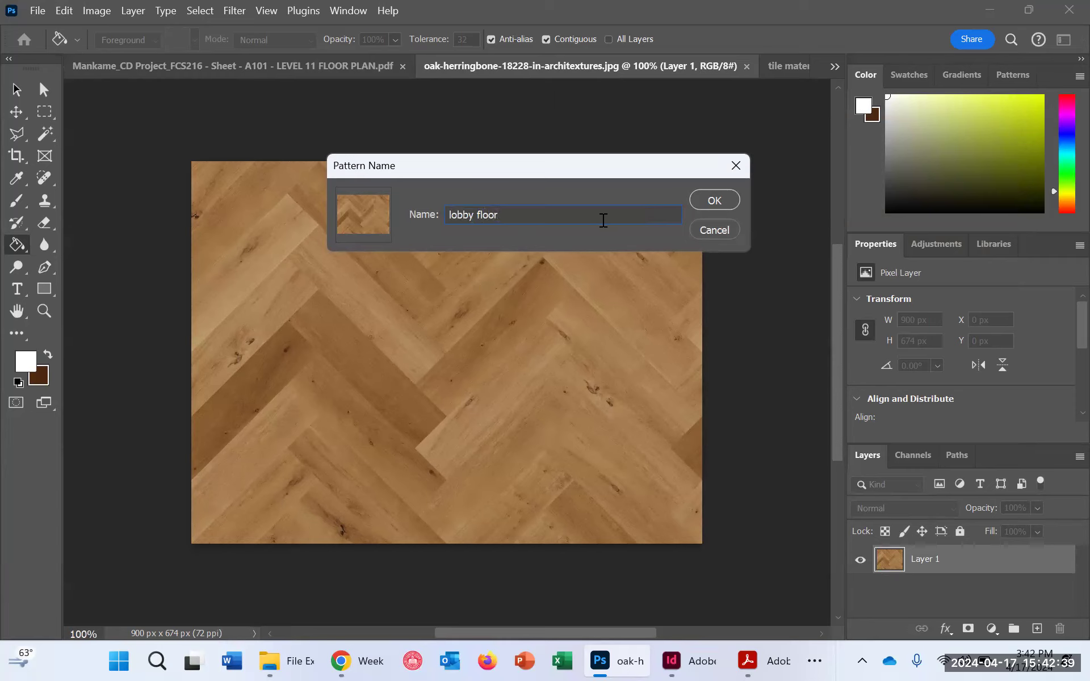
{"action": "left_click", "coordinate": [711, 200]}
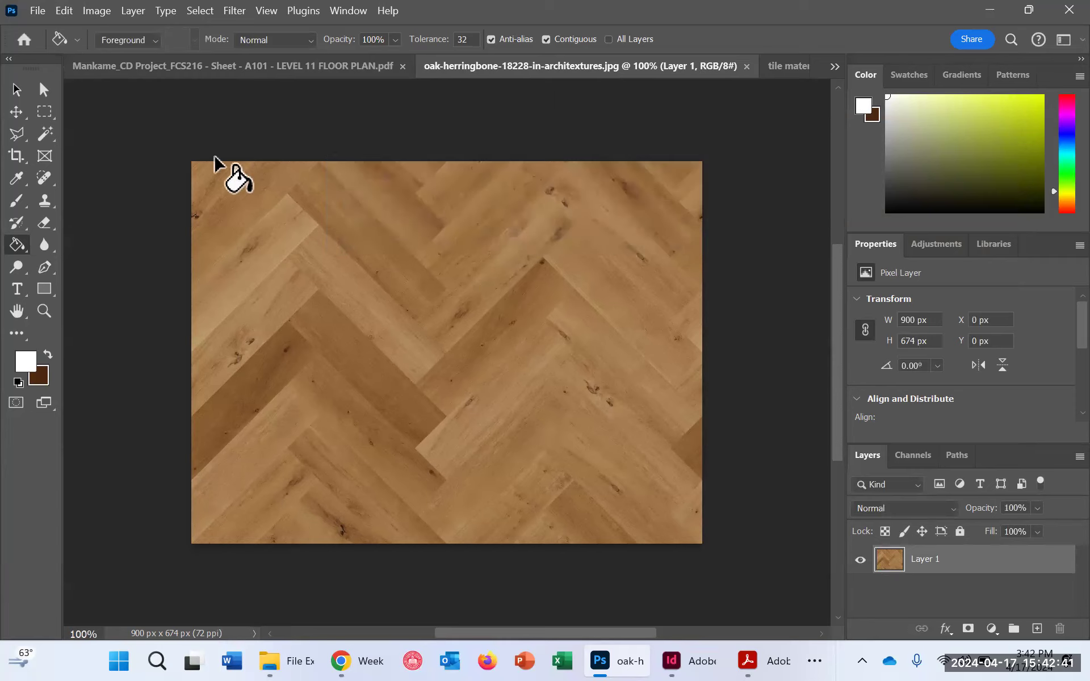
{"action": "left_click", "coordinate": [746, 67]}
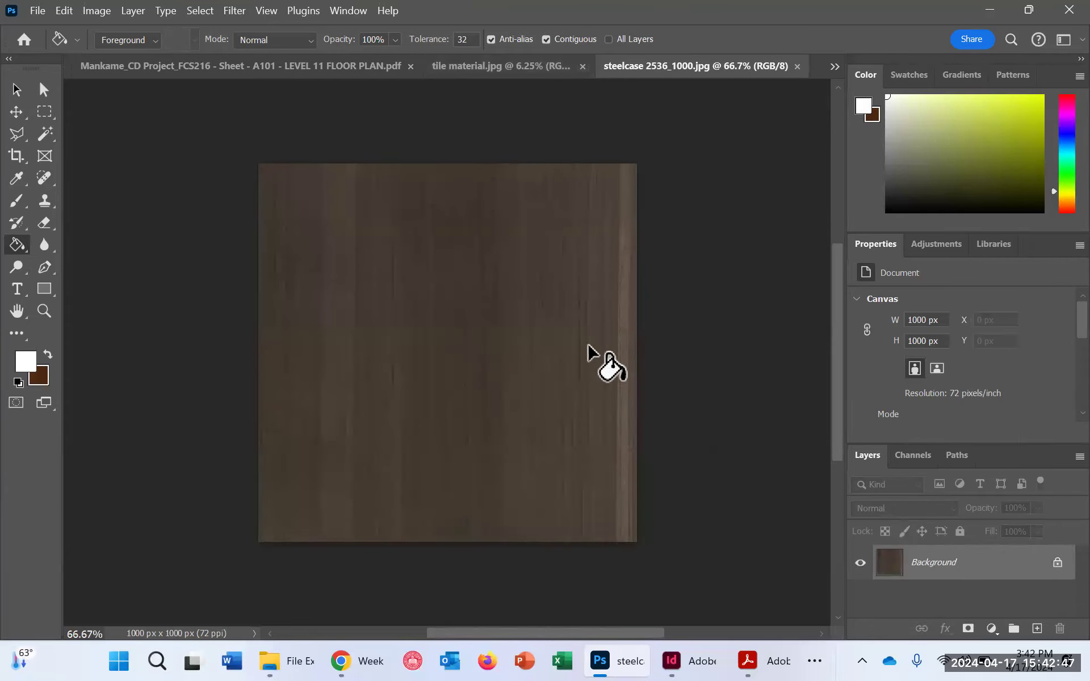
Step: Define the steelcase 2536_1000 wood image as a pattern named "Table laminate"
{"action": "left_click", "coordinate": [40, 14]}
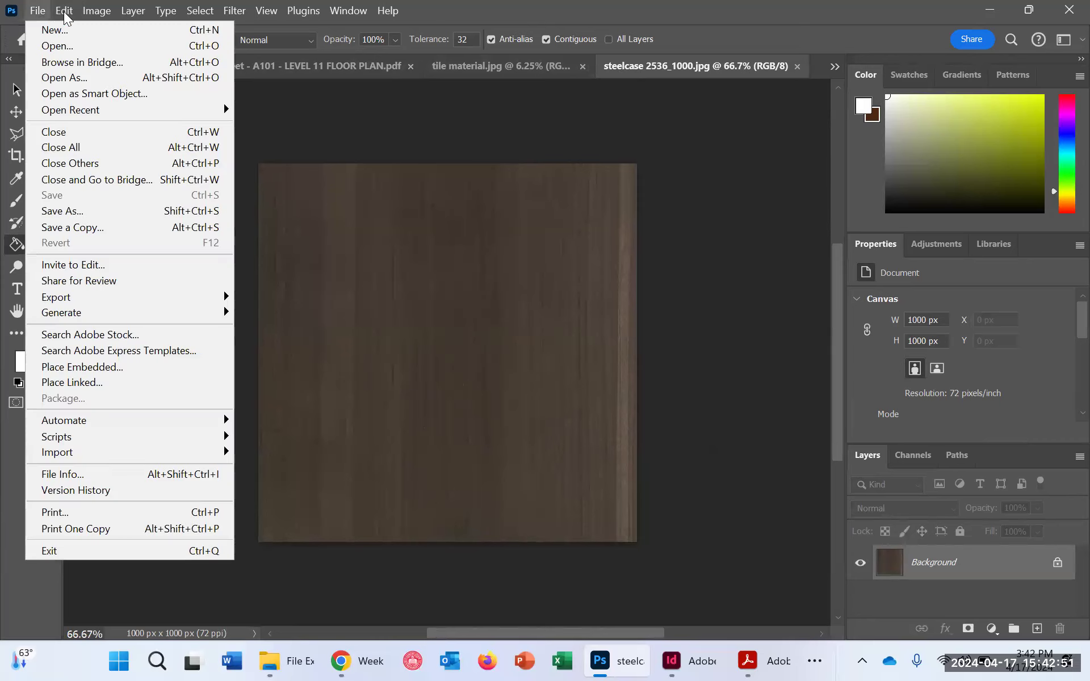
{"action": "mouse_move", "coordinate": [63, 11]}
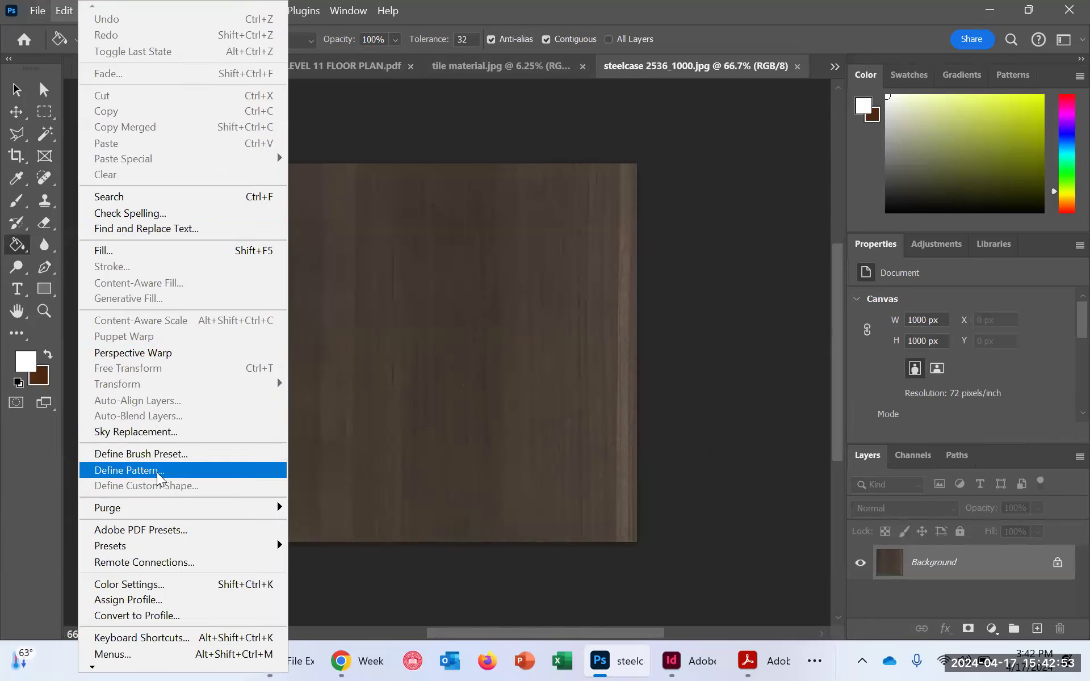
{"action": "left_click", "coordinate": [158, 471]}
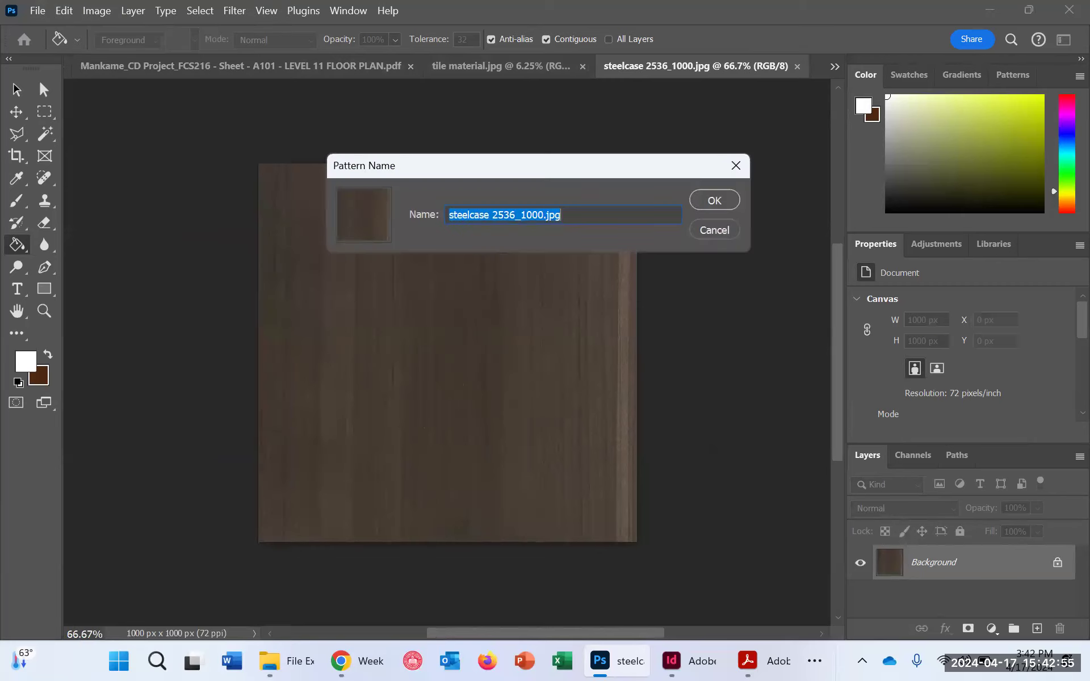
{"action": "type", "text": "Table l"}
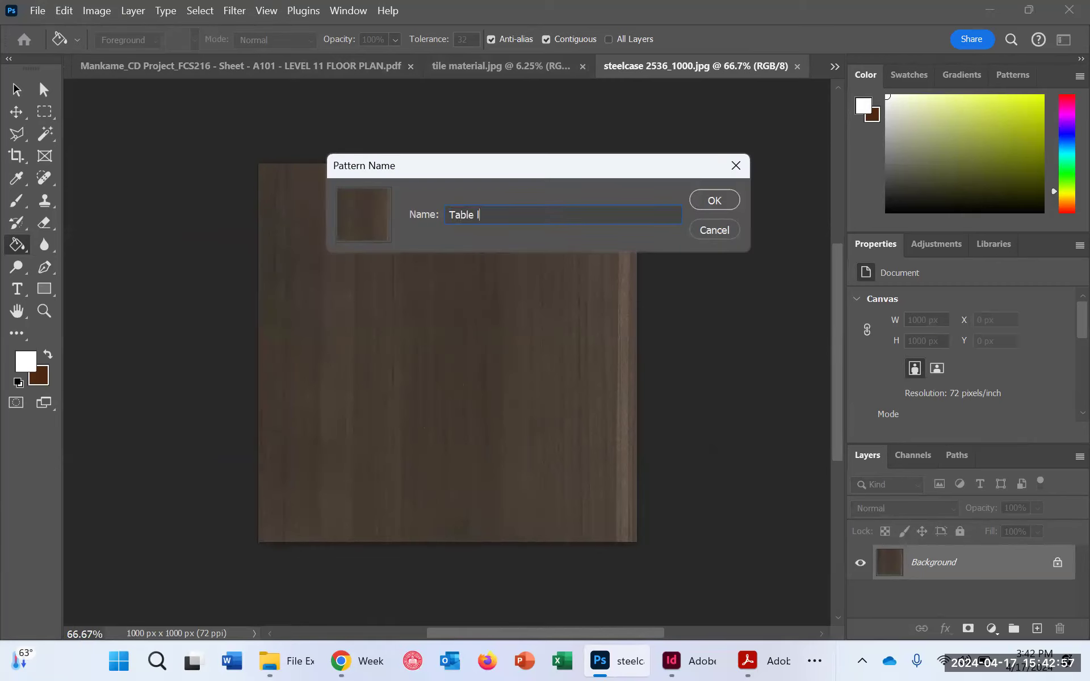
{"action": "type", "text": "aminate"}
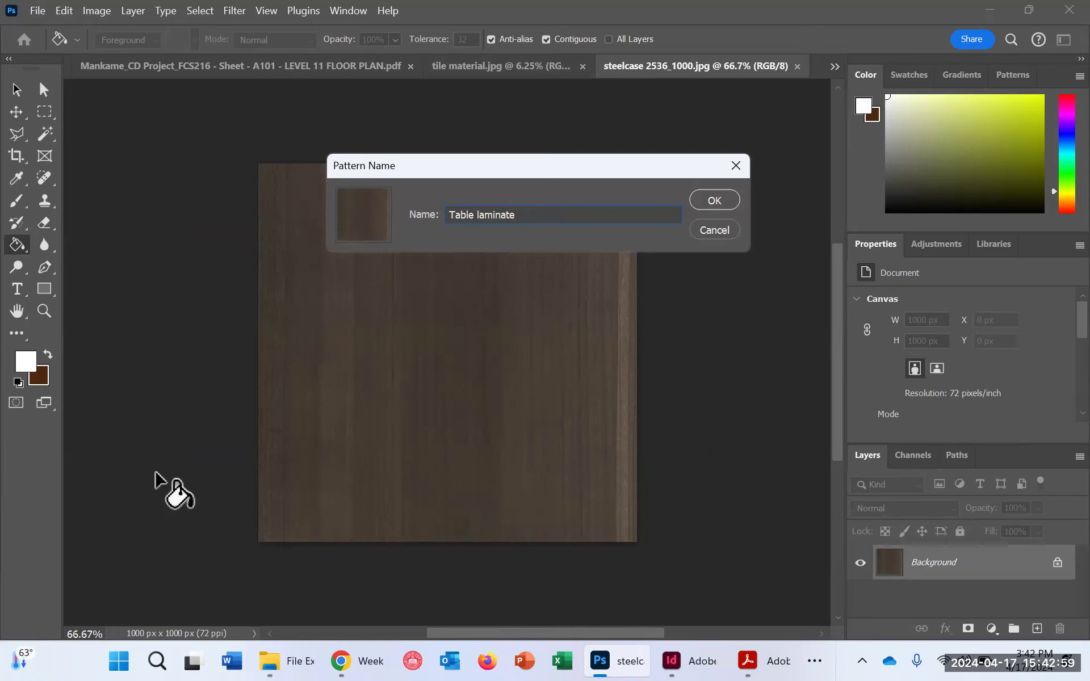
{"action": "left_click", "coordinate": [704, 199]}
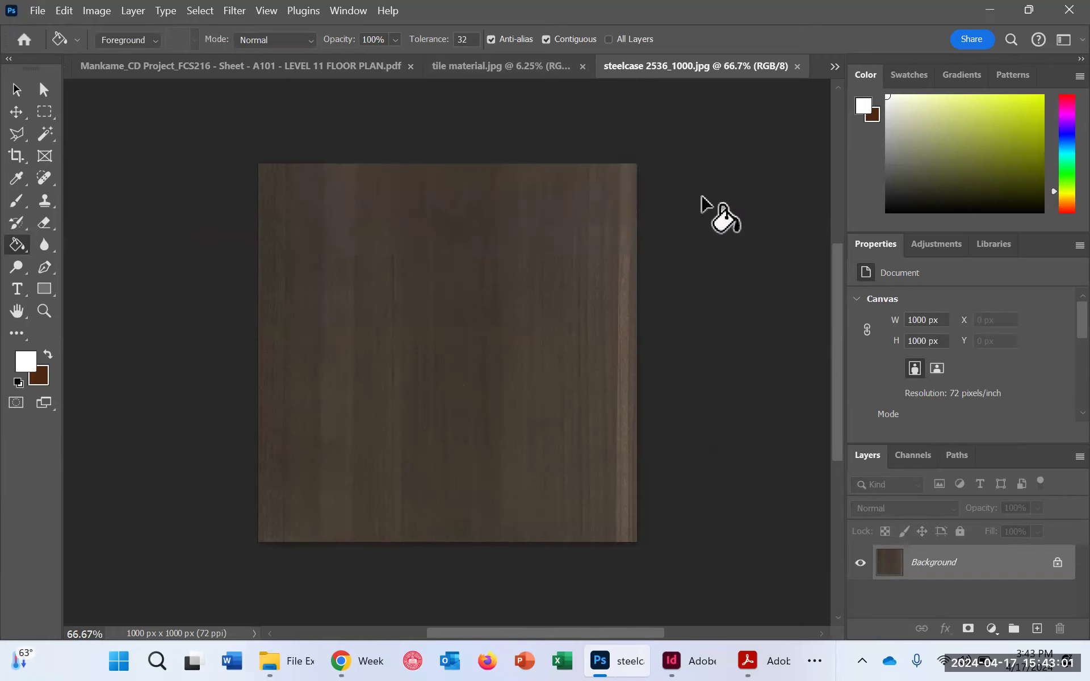
Step: Define the tile material image as a pattern, keeping the name "tile material.jpg"
{"action": "left_click", "coordinate": [439, 63]}
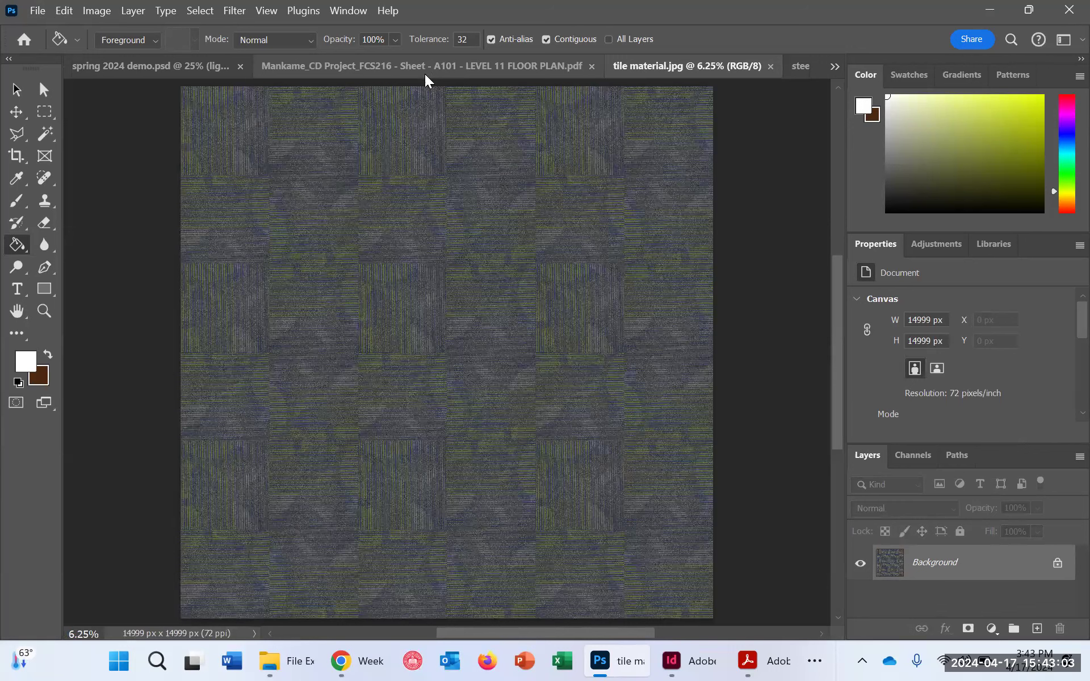
{"action": "left_click", "coordinate": [37, 10]}
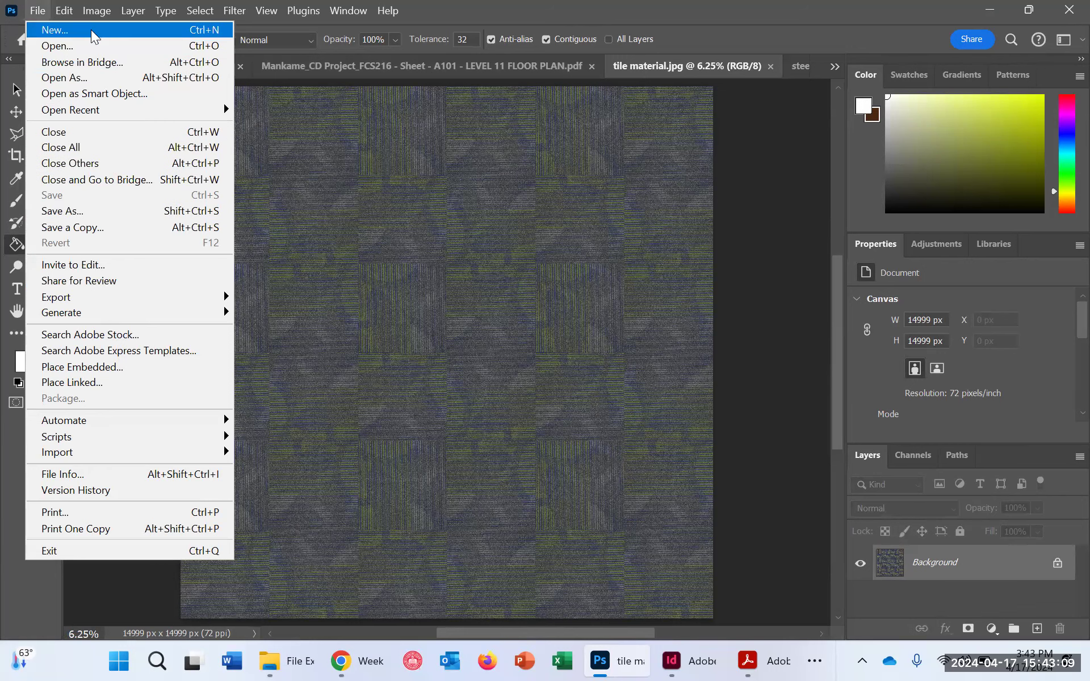
{"action": "mouse_move", "coordinate": [64, 10]}
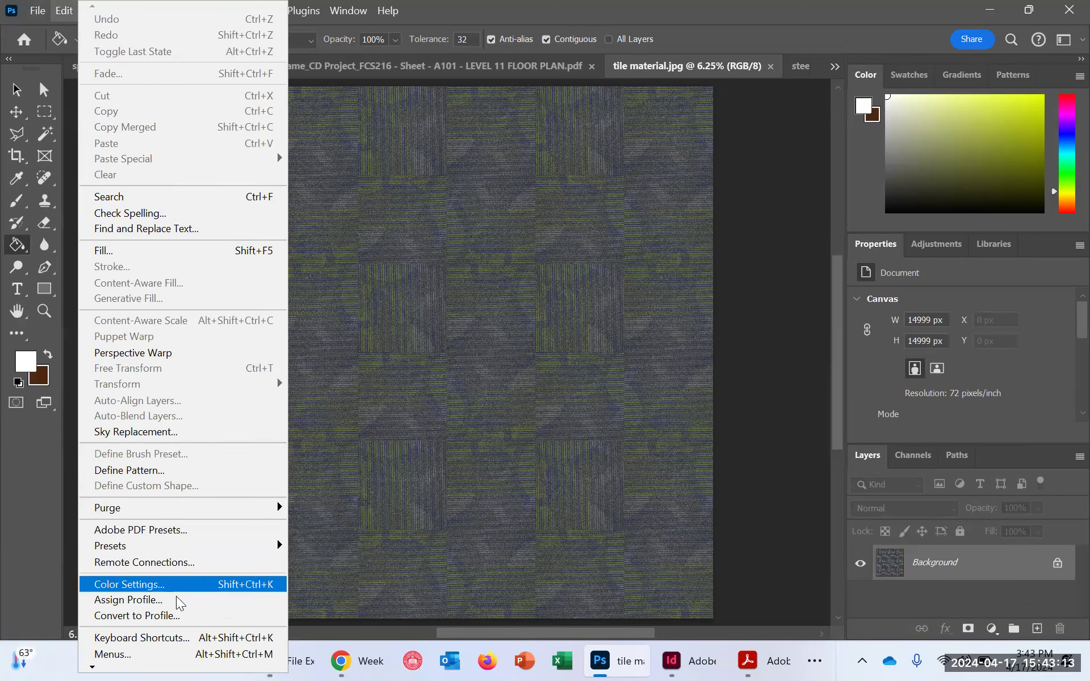
{"action": "left_click", "coordinate": [553, 404]}
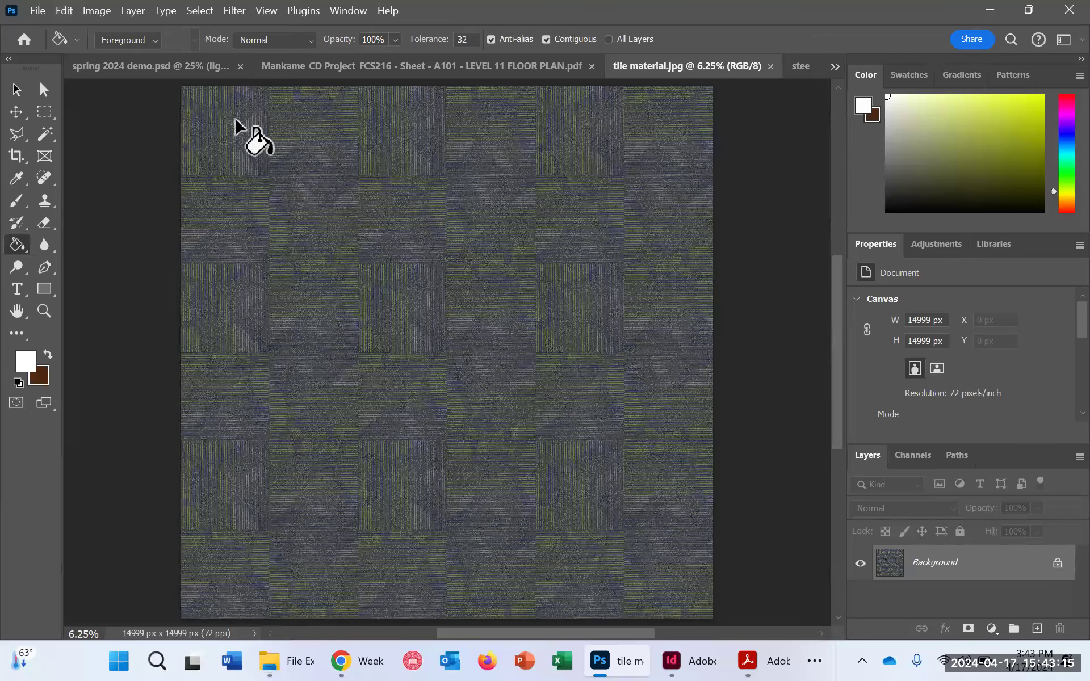
{"action": "left_click", "coordinate": [66, 11]}
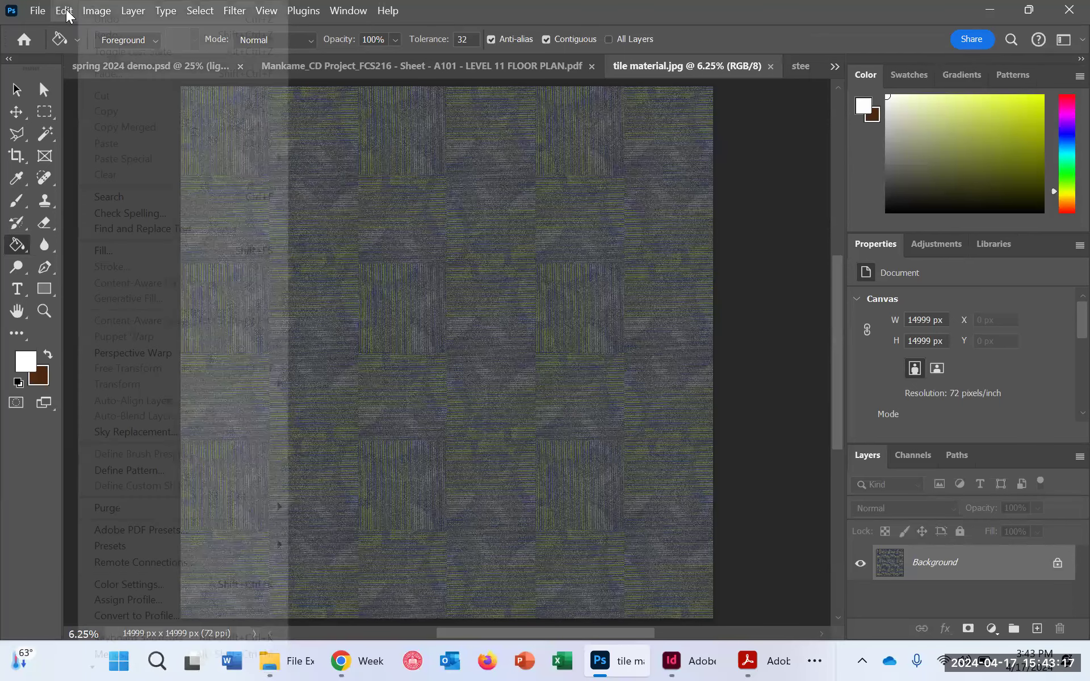
{"action": "left_click", "coordinate": [210, 477]}
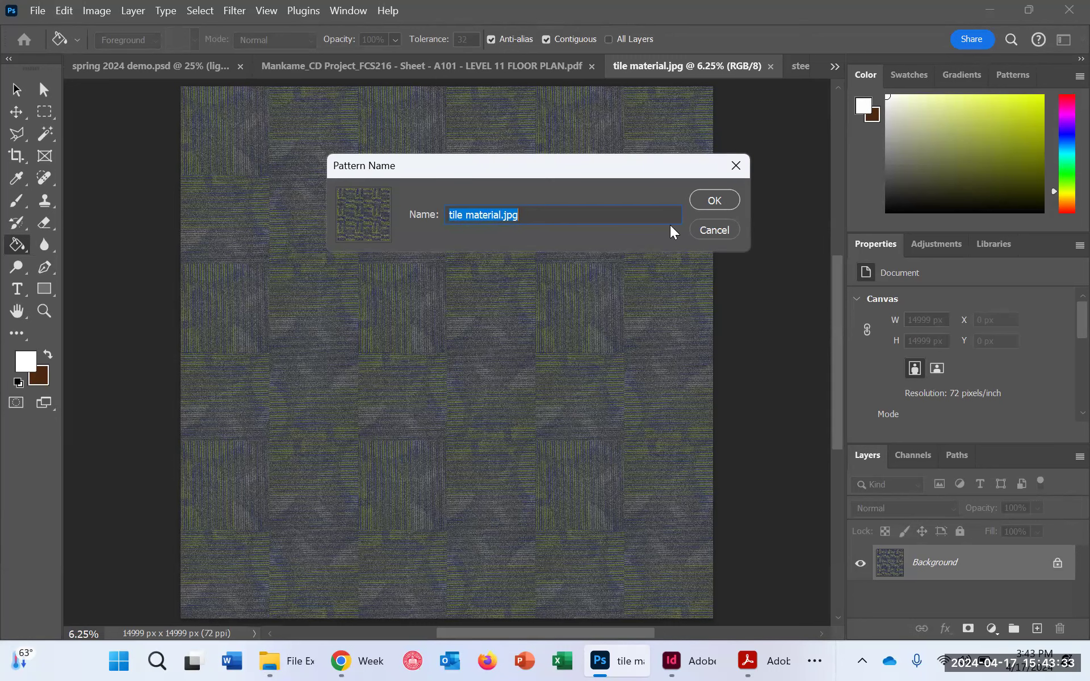
{"action": "left_click", "coordinate": [702, 201]}
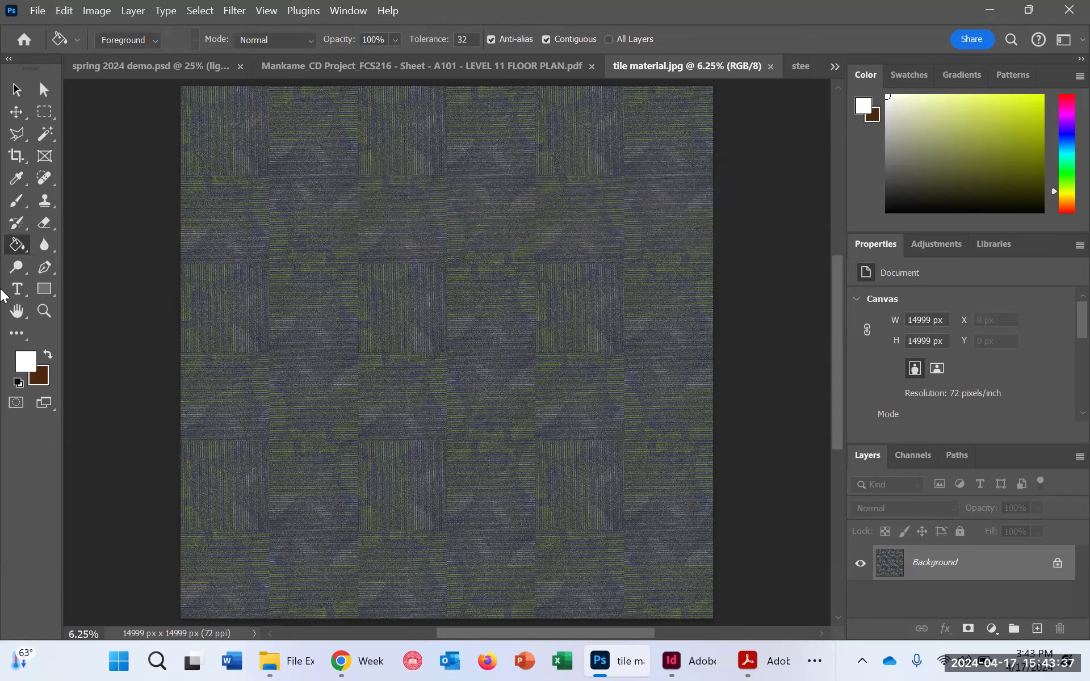
Step: Return to the A101 Level 11 floor plan document
{"action": "left_click", "coordinate": [115, 68]}
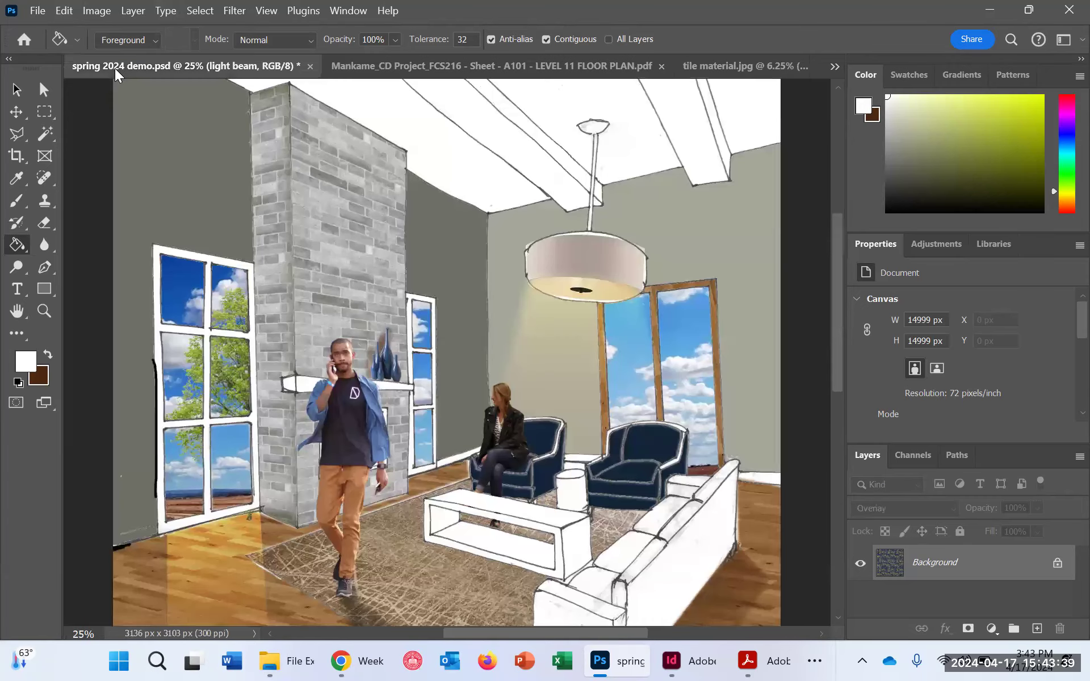
{"action": "left_click", "coordinate": [389, 64]}
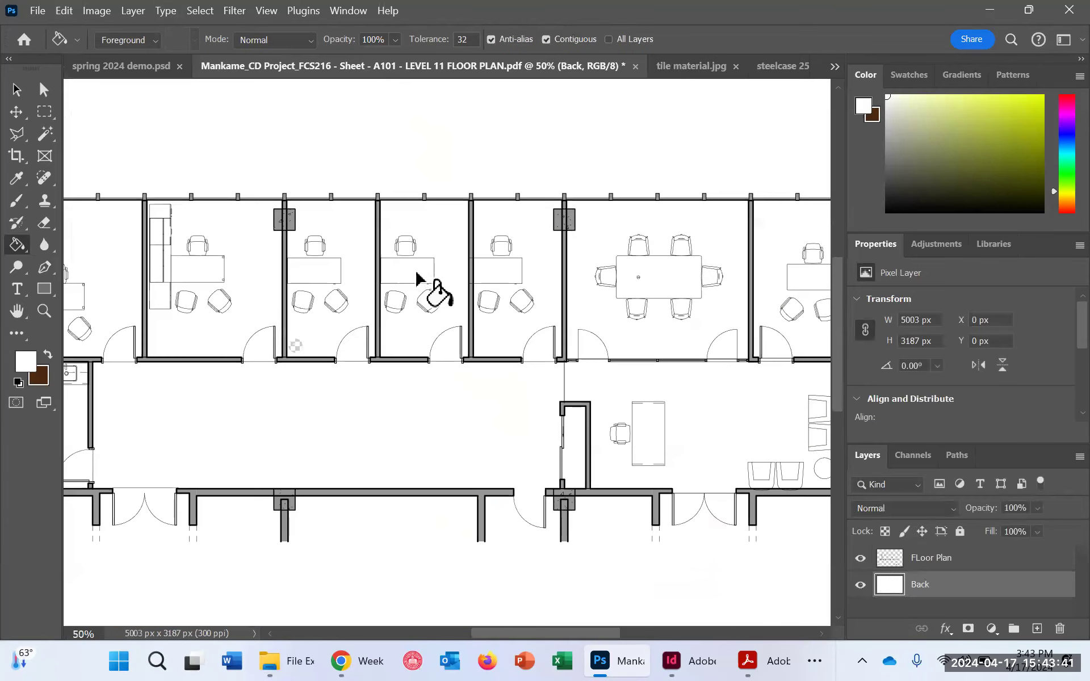
Step: Check what the FLoor Plan layer contains by hiding it and showing it again
{"action": "key", "text": "ctrl+minus"}
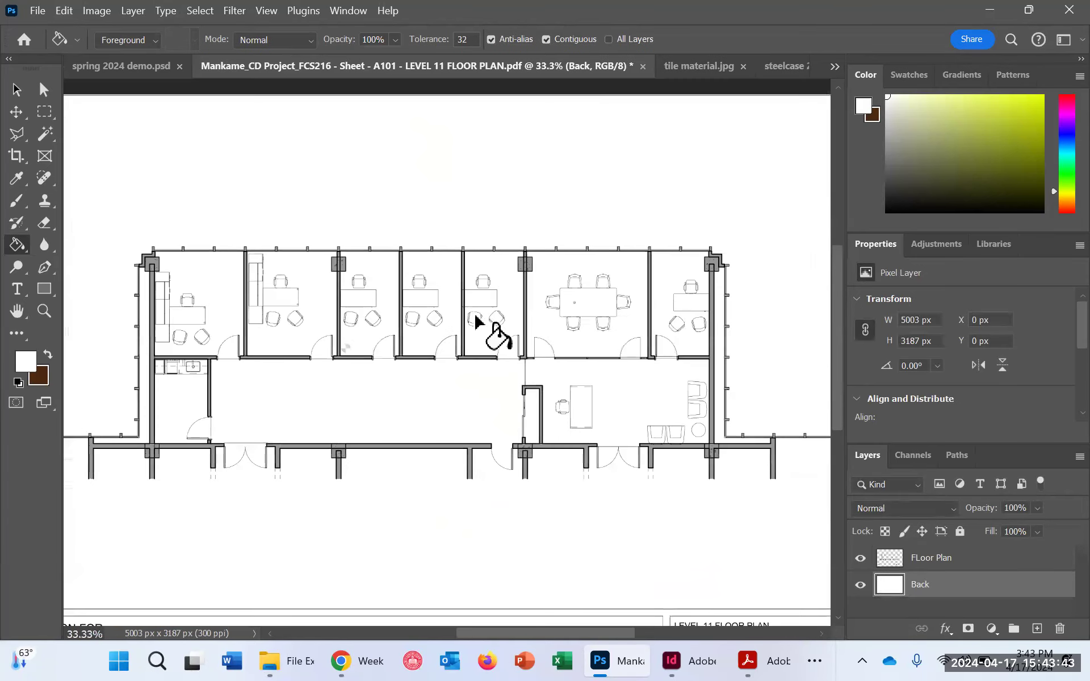
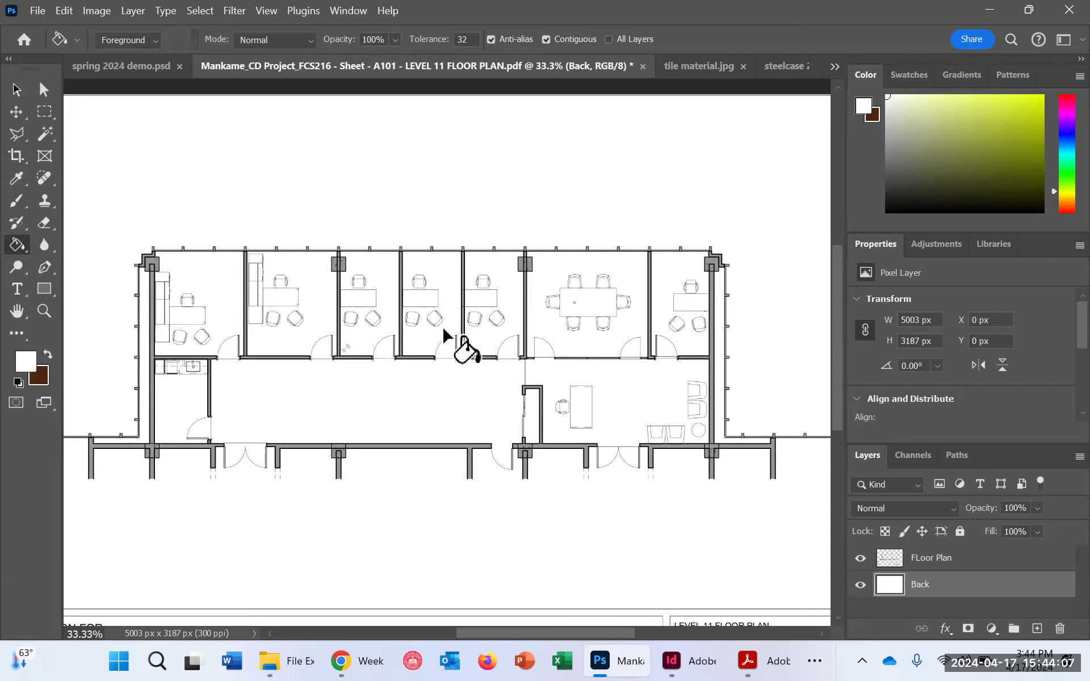
{"action": "left_click", "coordinate": [948, 559]}
{"action": "left_click", "coordinate": [860, 558]}
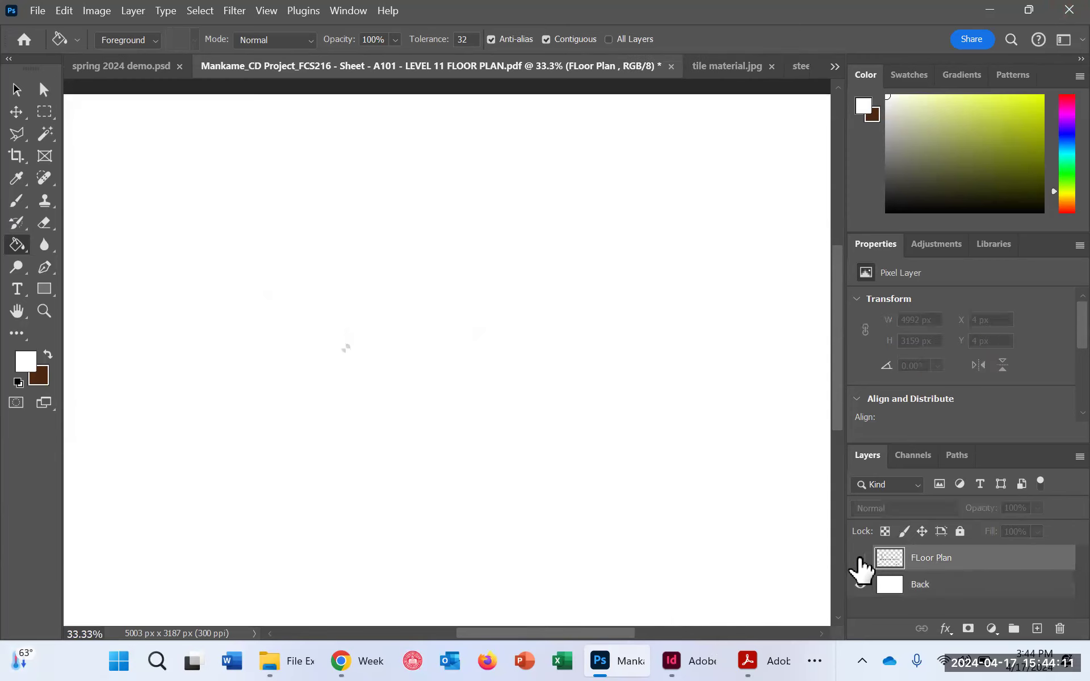
{"action": "left_click", "coordinate": [860, 558]}
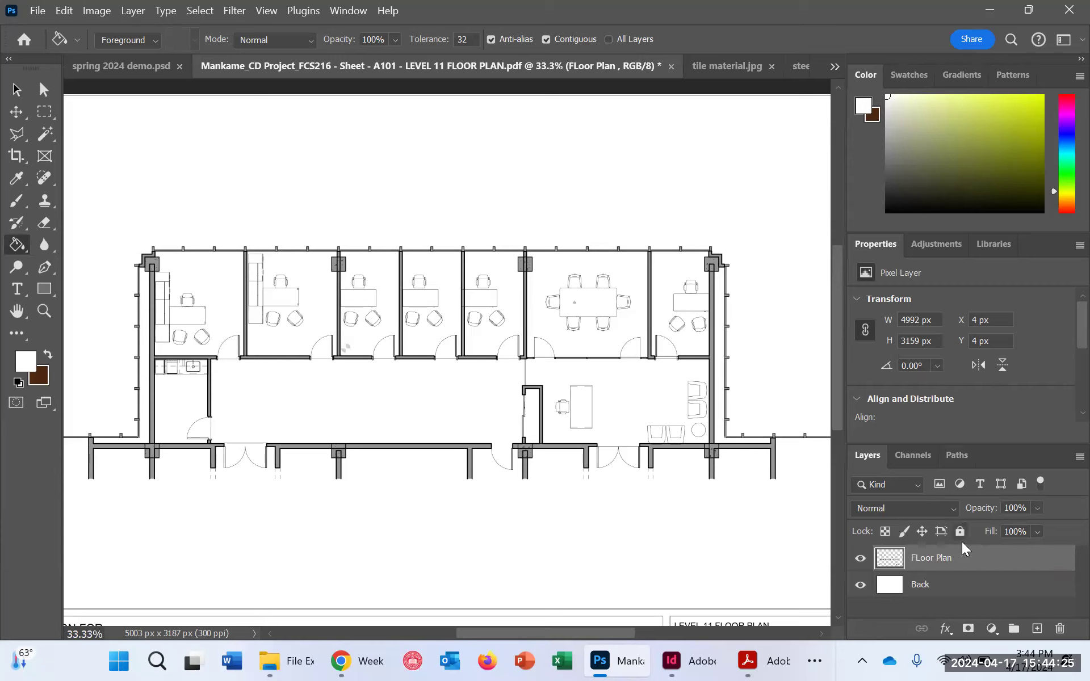
Step: Select the floor area of the leftmost office on the FLoor Plan layer with the Magic Wand
{"action": "key", "text": "ctrl"}
{"action": "left_click", "coordinate": [46, 133]}
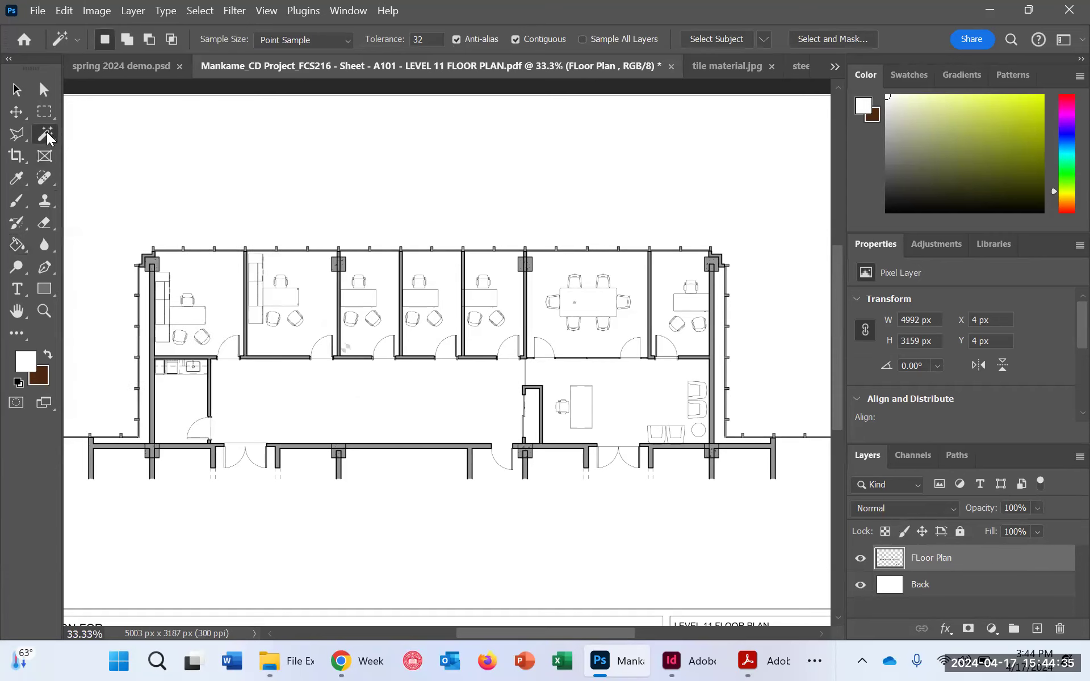
{"action": "left_click", "coordinate": [222, 297], "text": "ctrl"}
{"action": "left_click", "coordinate": [230, 298]}
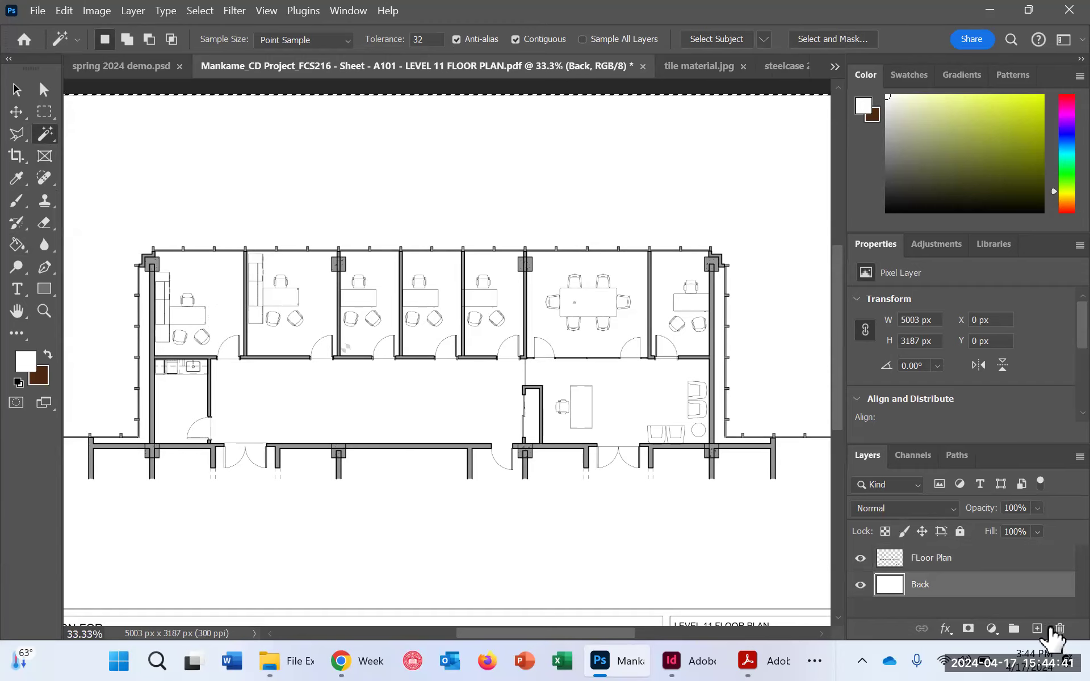
{"action": "left_click", "coordinate": [955, 564]}
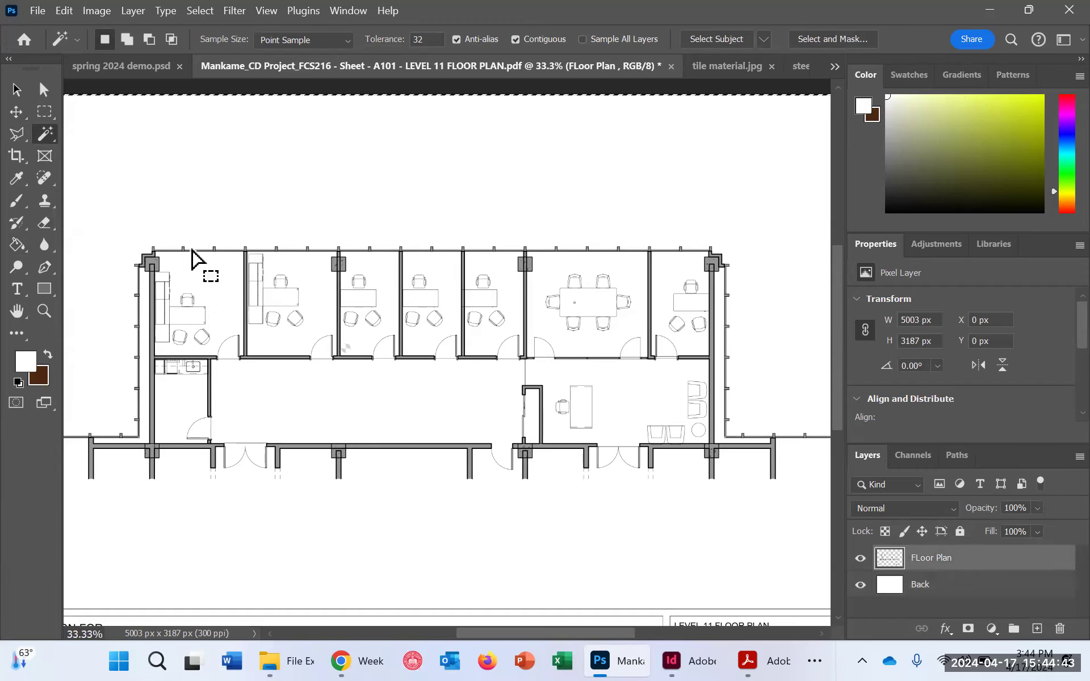
{"action": "left_click", "coordinate": [207, 287]}
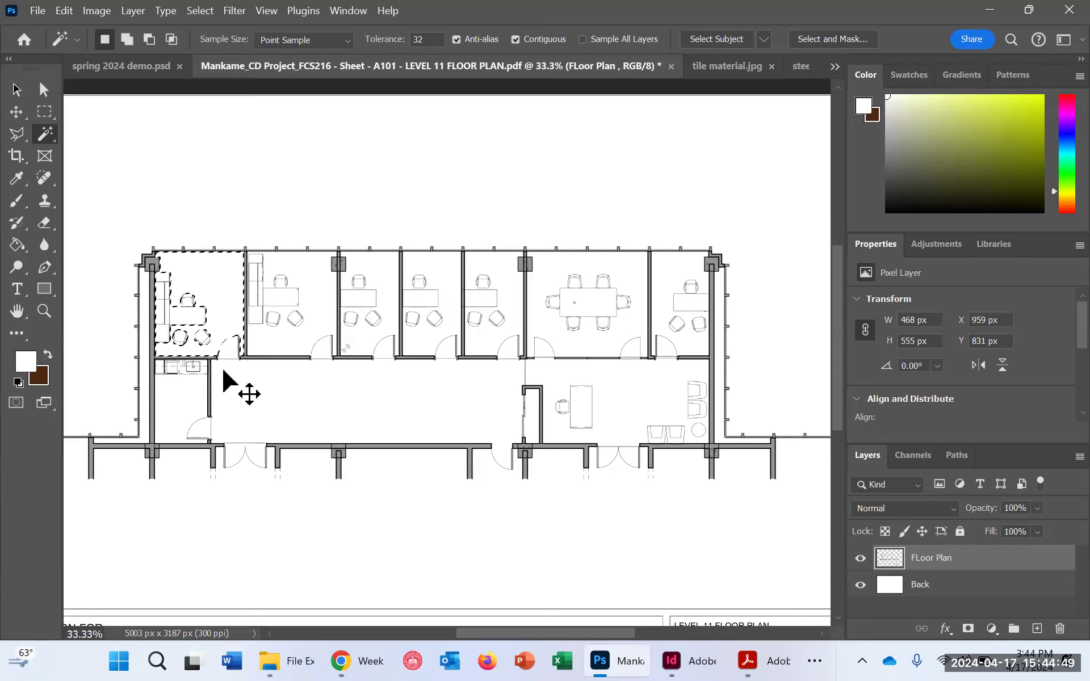
Step: Add the leftmost office's door swing and the second office with its door swing to the selection
{"action": "key", "text": "ctrl+plus"}
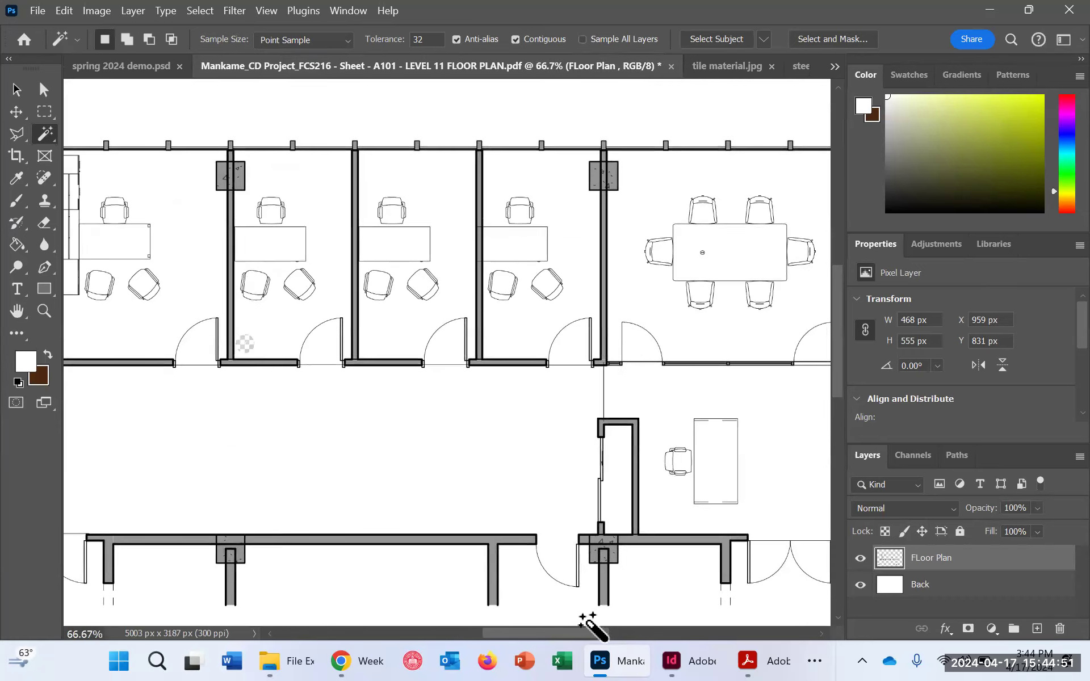
{"action": "left_click_drag", "start_coordinate": [583, 631], "coordinate": [492, 632]}
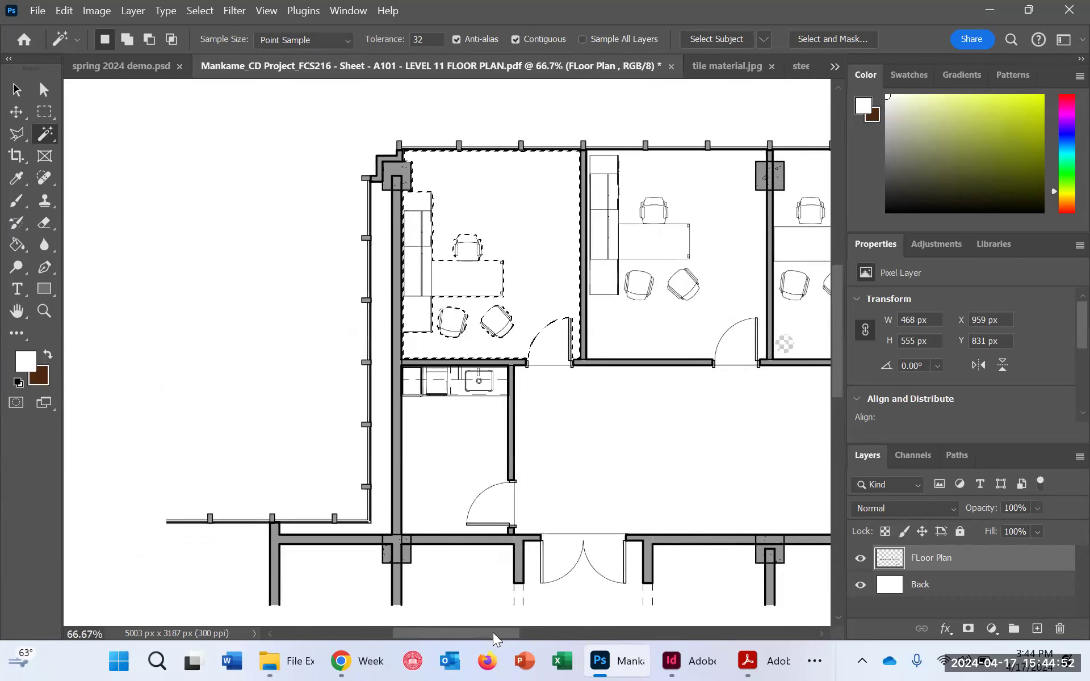
{"action": "key", "text": "shift"}
{"action": "left_click", "coordinate": [546, 344], "text": "shift"}
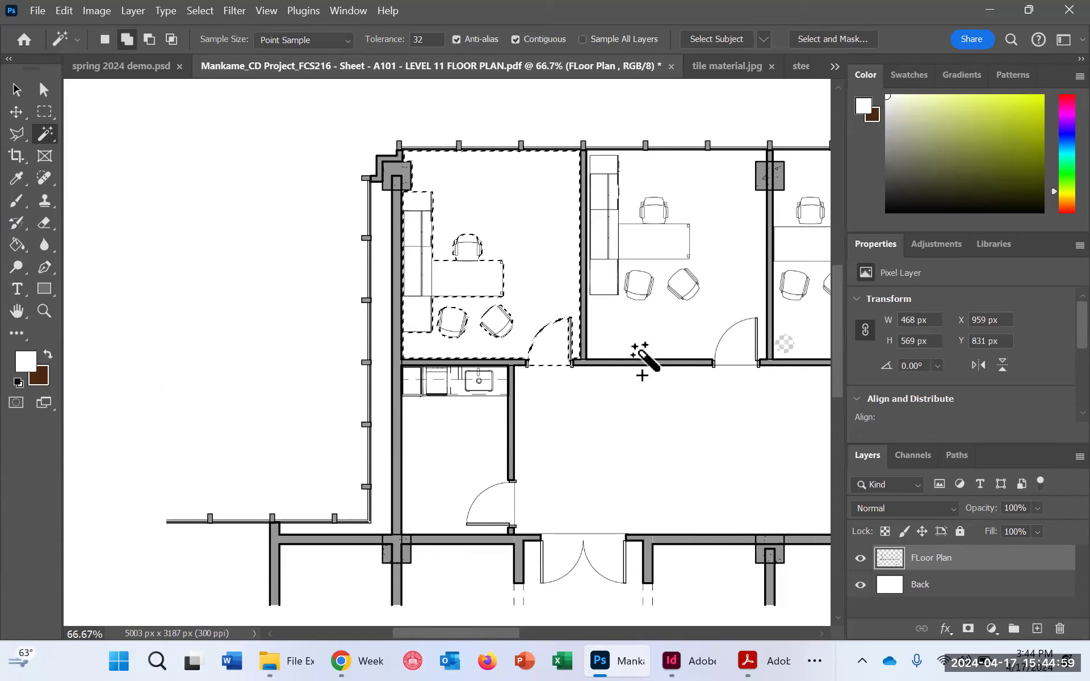
{"action": "left_click", "coordinate": [663, 352], "text": "shift"}
{"action": "left_click", "coordinate": [732, 344], "text": "shift"}
Step: Try to add the three narrow offices and the far-right office to the floor selection
{"action": "left_click_drag", "start_coordinate": [506, 632], "coordinate": [564, 631]}
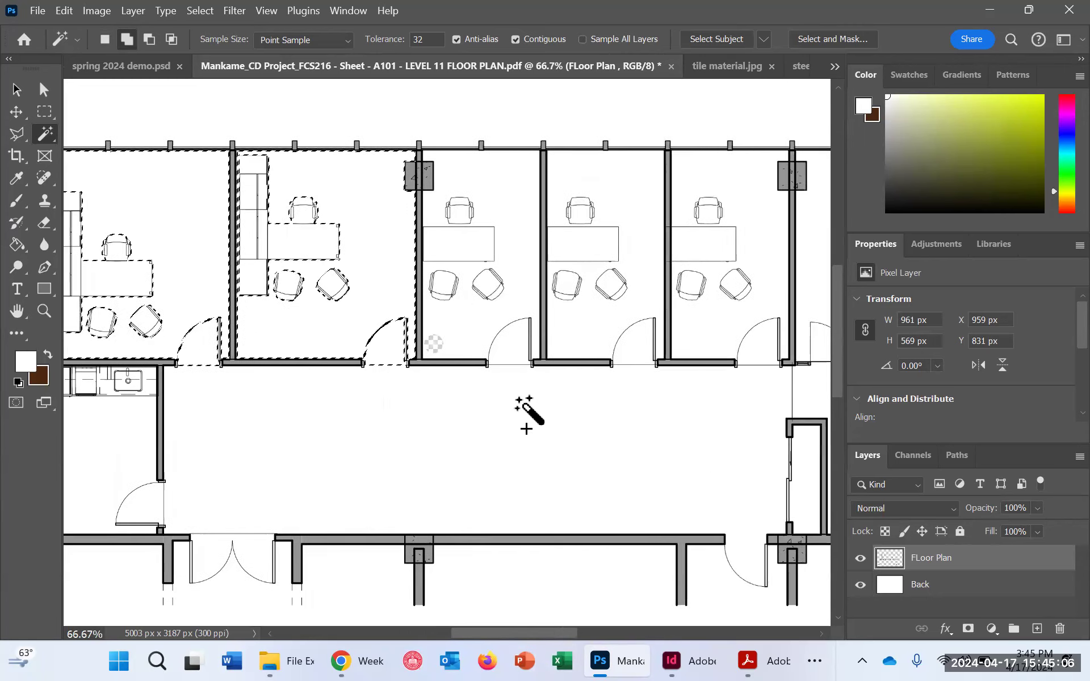
{"action": "left_click", "coordinate": [475, 326], "text": "shift"}
{"action": "left_click", "coordinate": [507, 348]}
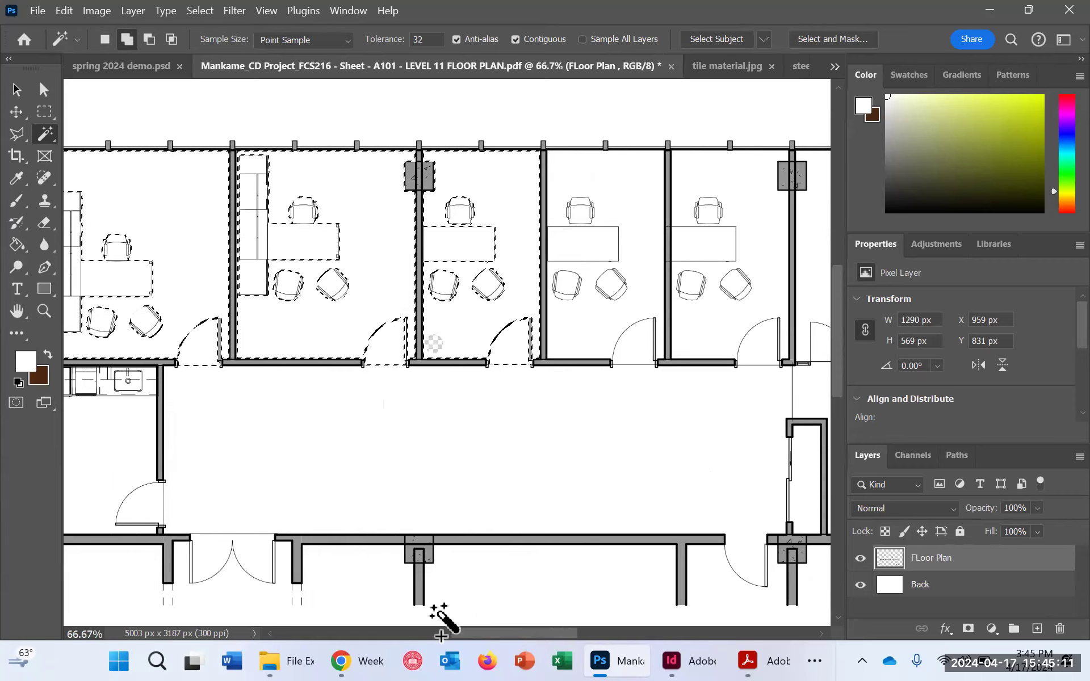
{"action": "left_click", "coordinate": [714, 616]}
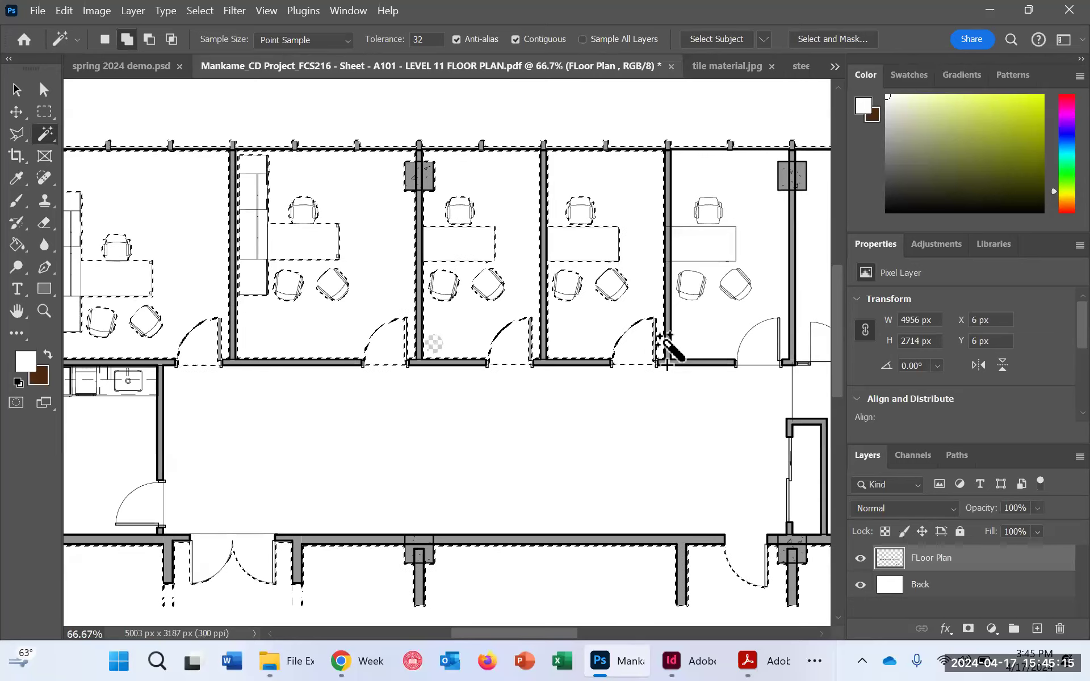
{"action": "left_click", "coordinate": [720, 329]}
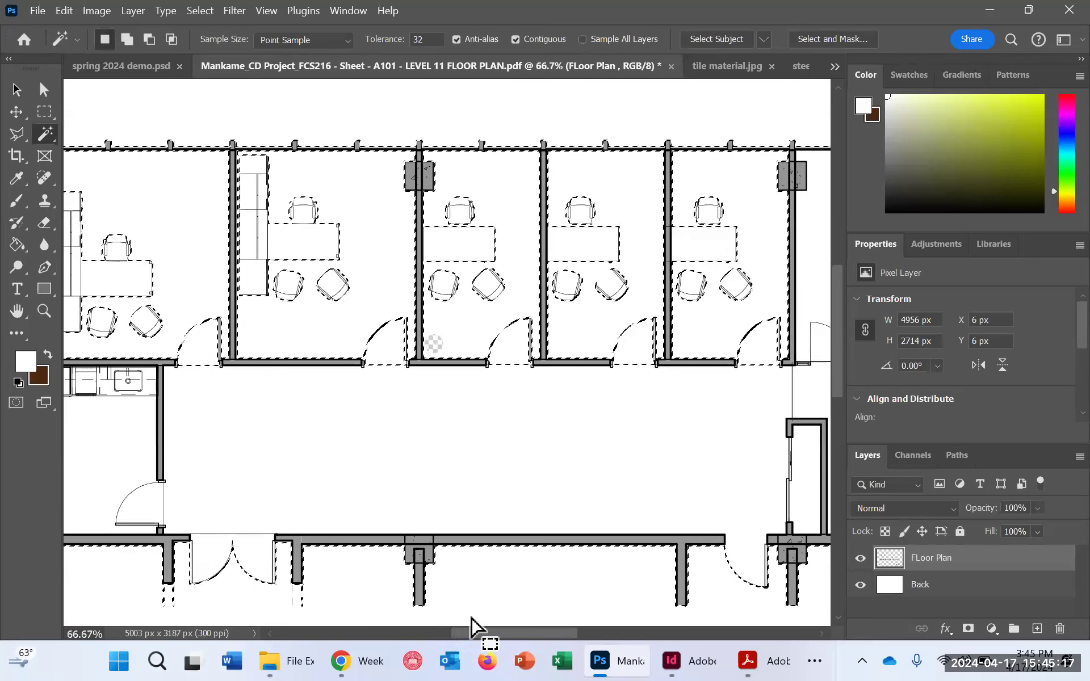
{"action": "left_click_drag", "start_coordinate": [481, 630], "coordinate": [563, 630]}
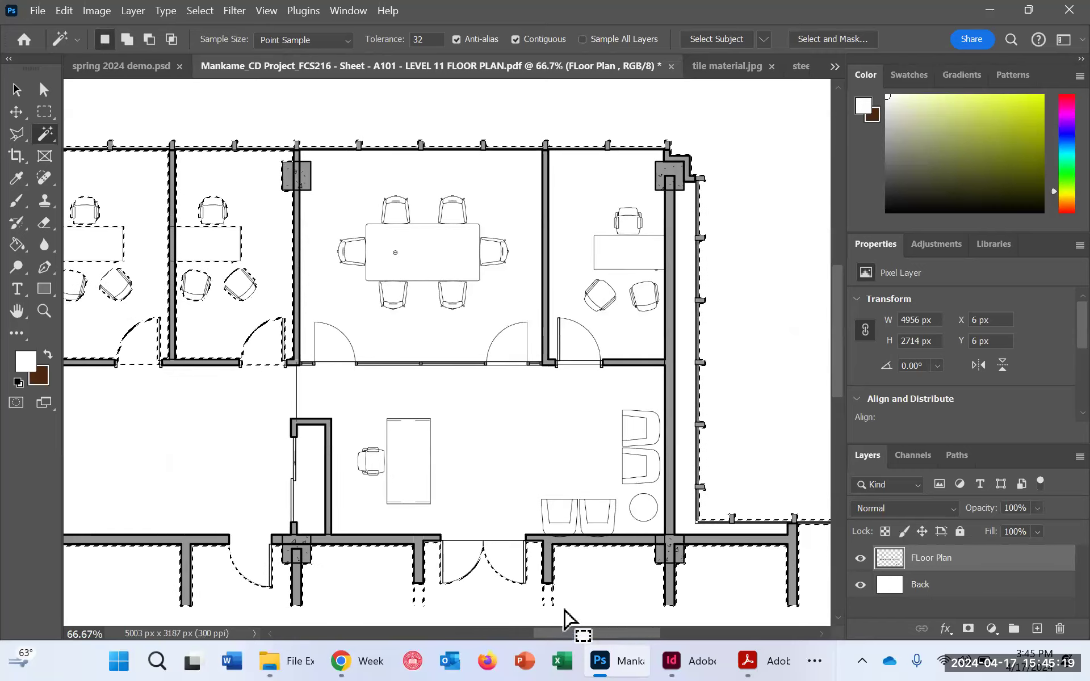
{"action": "left_click", "coordinate": [561, 289], "text": "shift"}
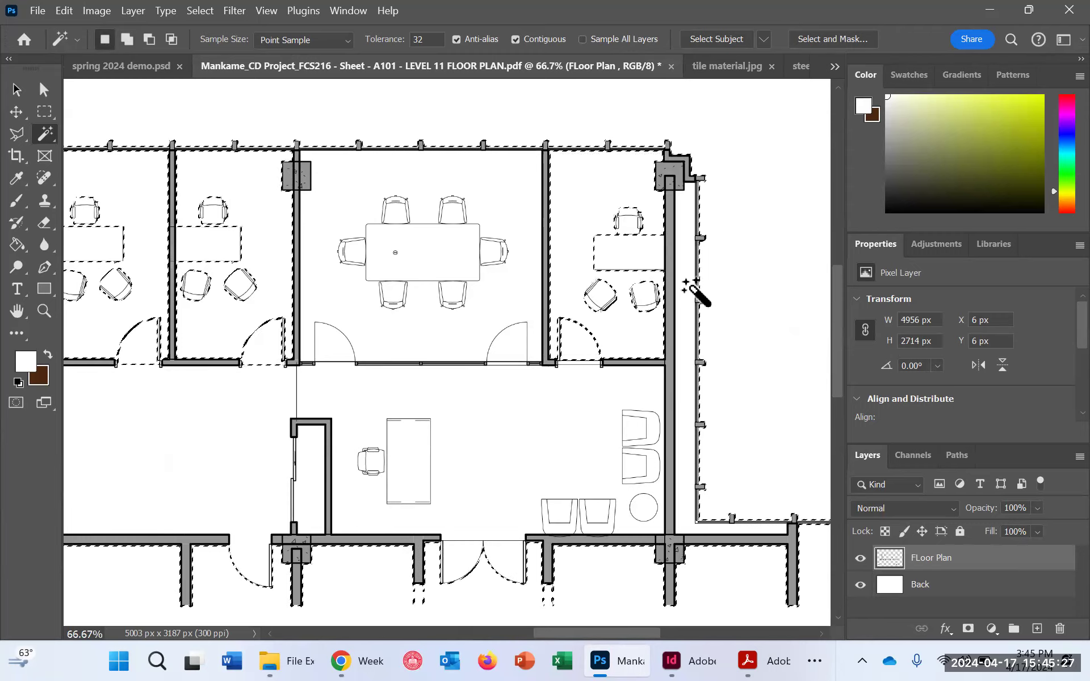
Step: Undo the selection additions made after the two leftmost offices
{"action": "key", "text": "ctrl+minus"}
{"action": "key", "text": "ctrl+minus"}
{"action": "key", "text": "ctrl+minus"}
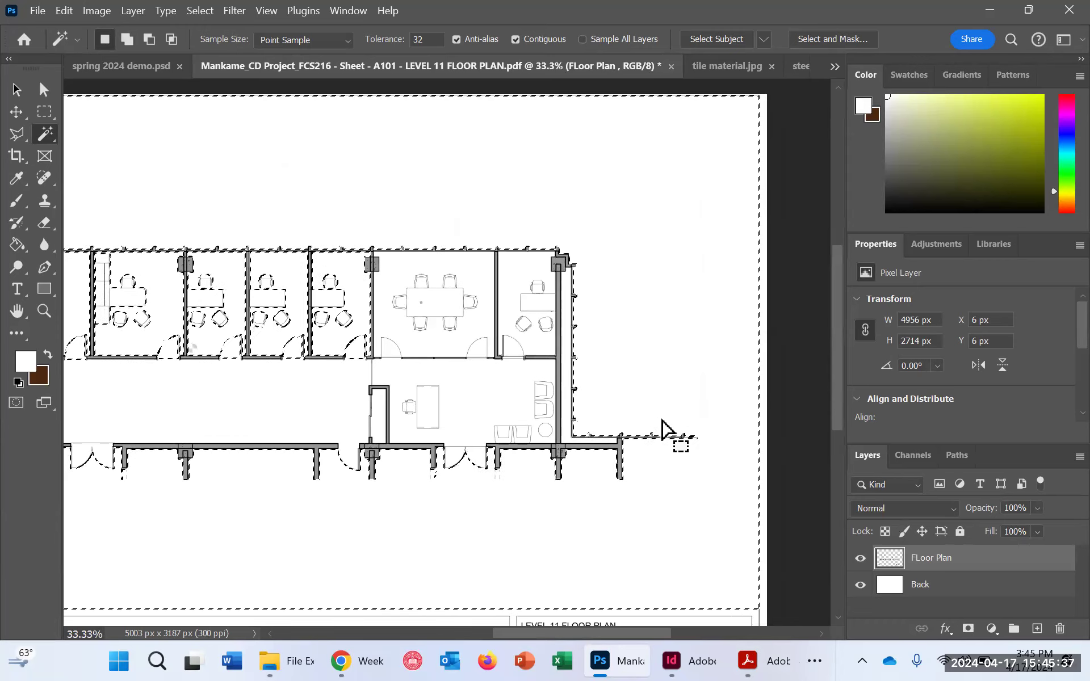
{"action": "key", "text": "ctrl+z"}
{"action": "key", "text": "ctrl+z"}
{"action": "key", "text": "ctrl+z"}
{"action": "key", "text": "ctrl+z"}
Step: Add the far-right office and the three narrow offices to the selection, leaving out the conference room
{"action": "left_click", "coordinate": [517, 307], "text": "shift"}
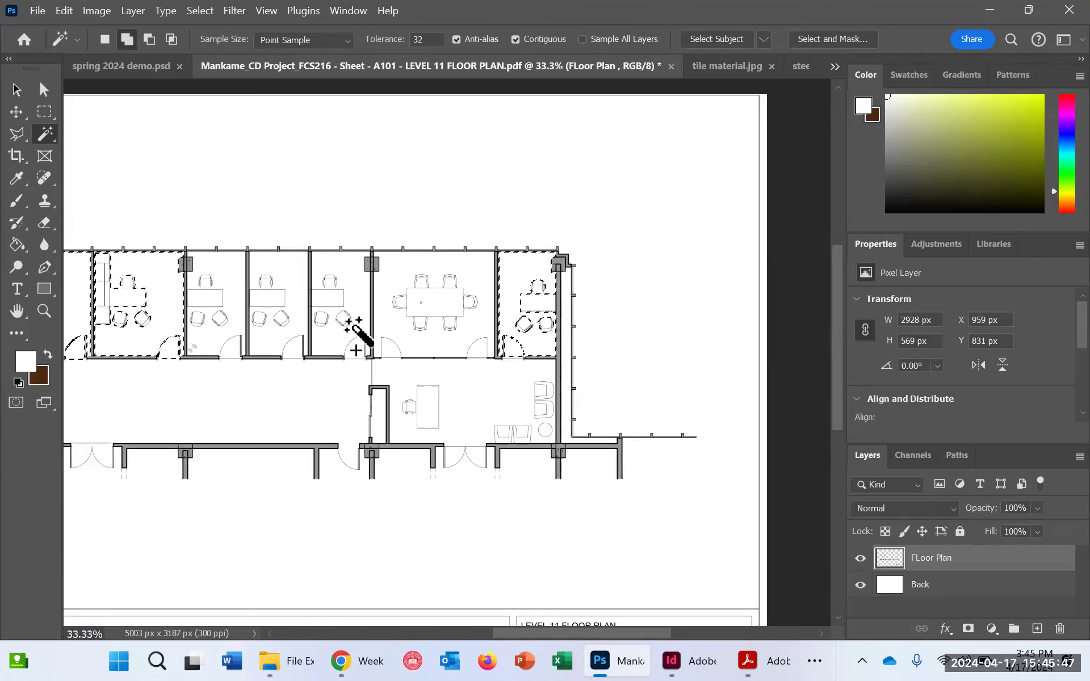
{"action": "left_click", "coordinate": [356, 305], "text": "shift"}
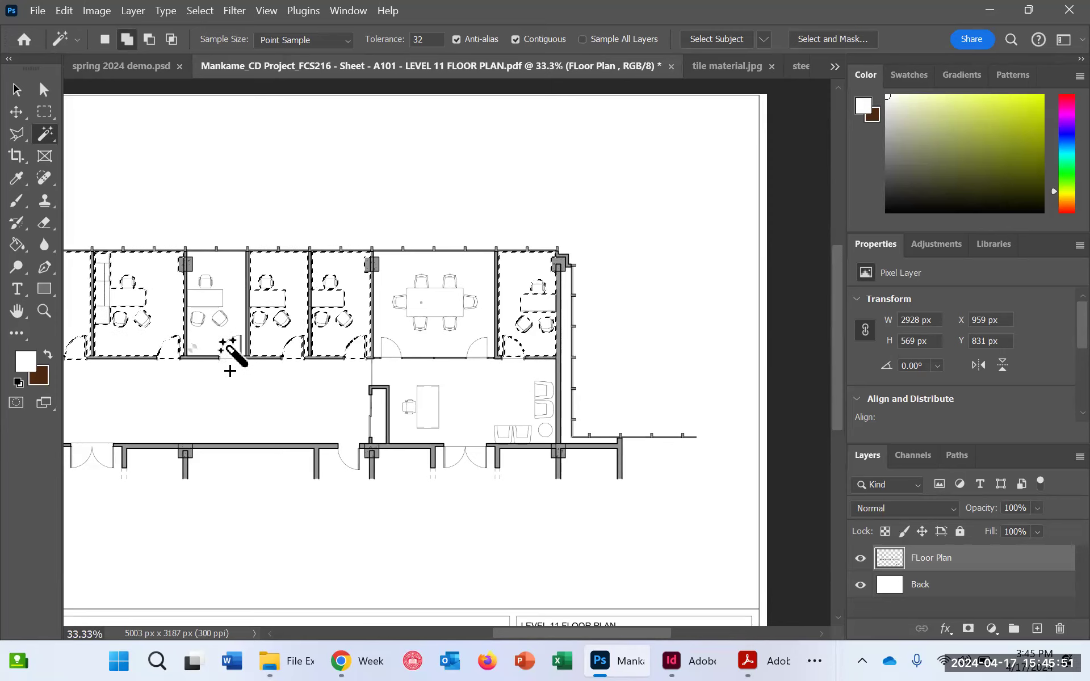
{"action": "left_click", "coordinate": [228, 345], "text": "shift"}
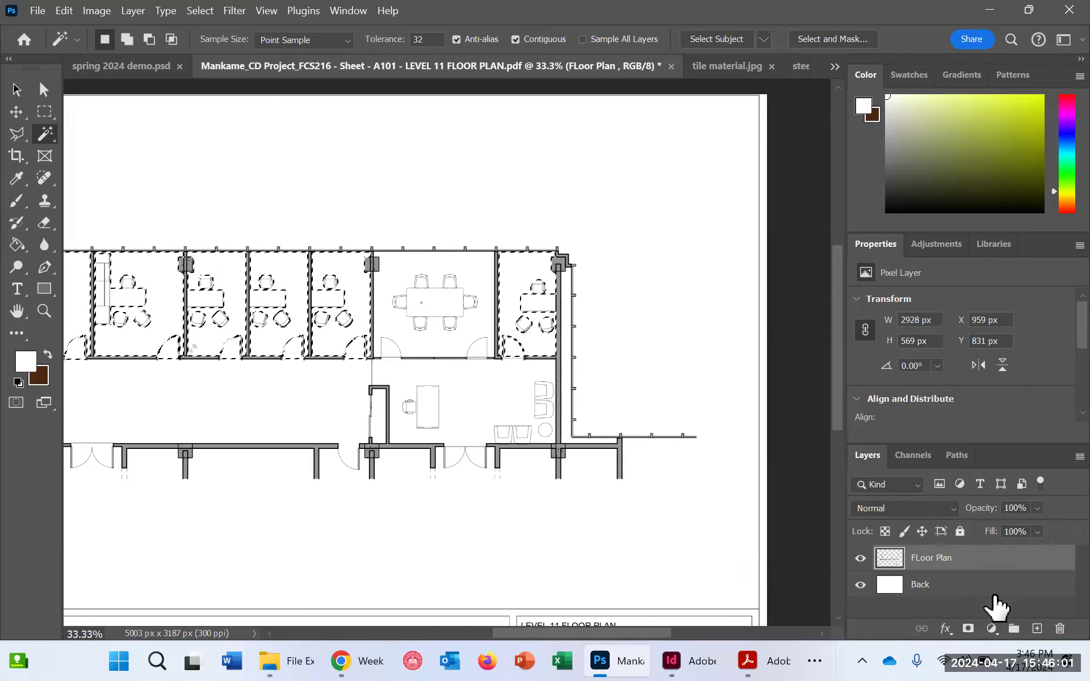
Step: Set the foreground color to the muted olive green 8c9163
{"action": "left_click", "coordinate": [24, 375]}
{"action": "left_click_drag", "start_coordinate": [360, 202], "coordinate": [389, 217]}
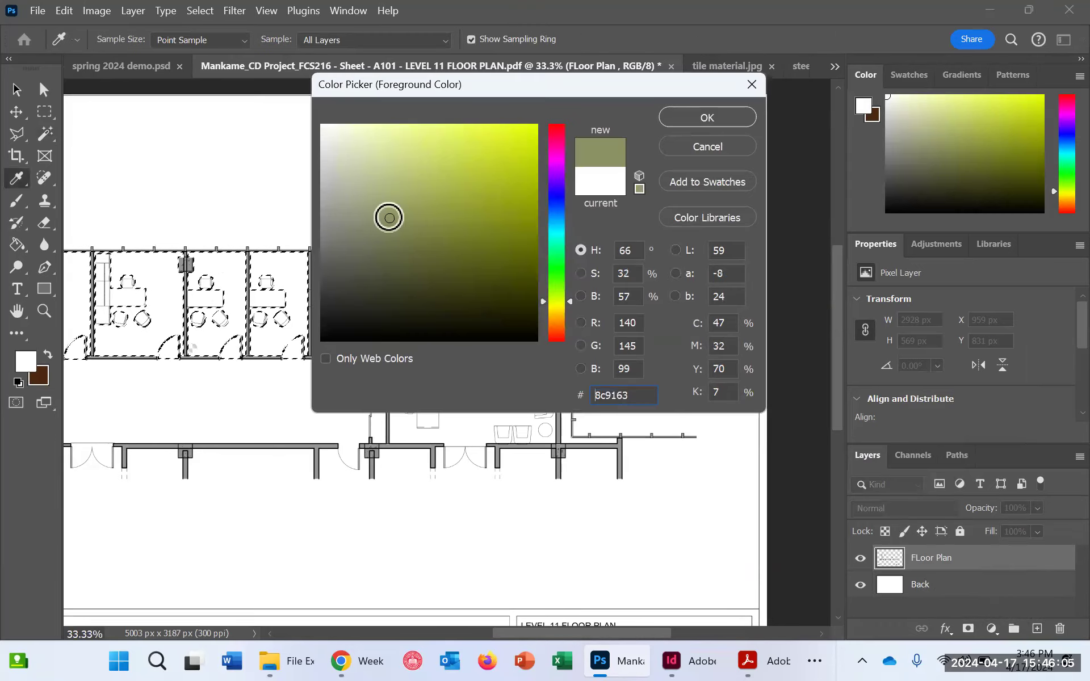
{"action": "left_click", "coordinate": [706, 117]}
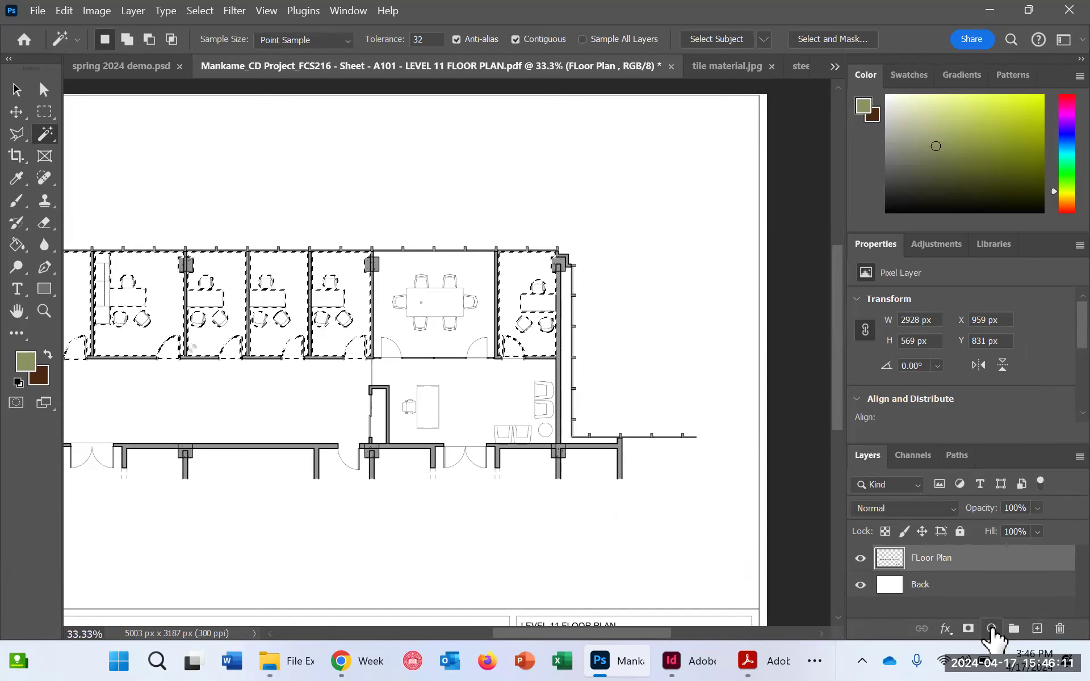
Step: Create a Pattern fill layer over the selected offices using the dark blue-green striped carpet pattern
{"action": "left_click", "coordinate": [993, 629]}
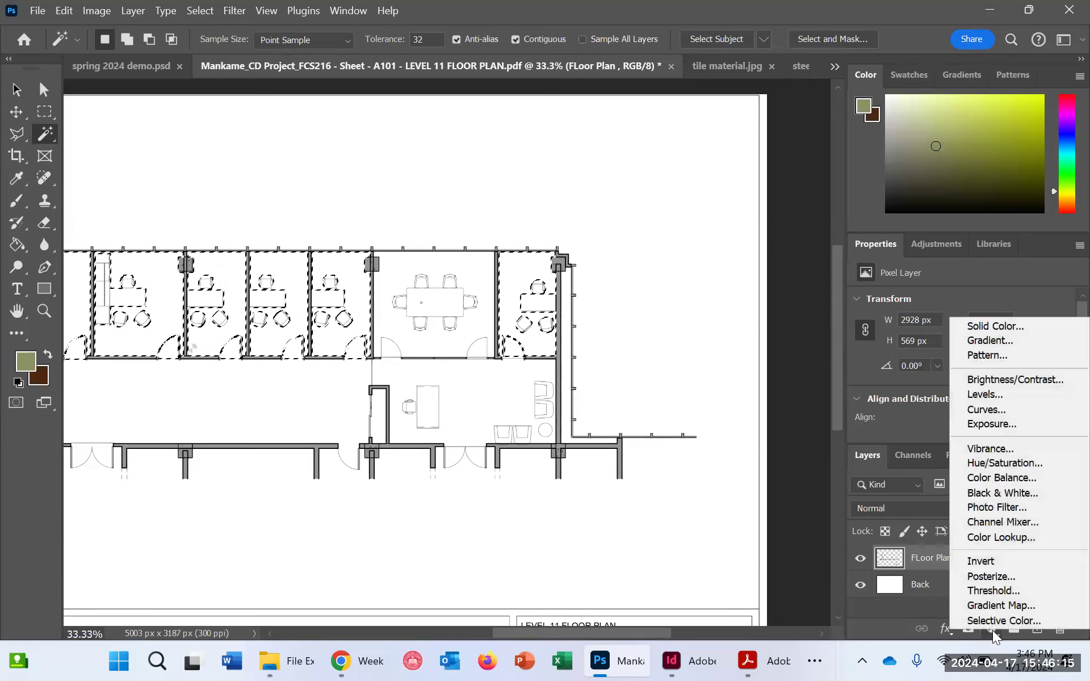
{"action": "left_click", "coordinate": [991, 356]}
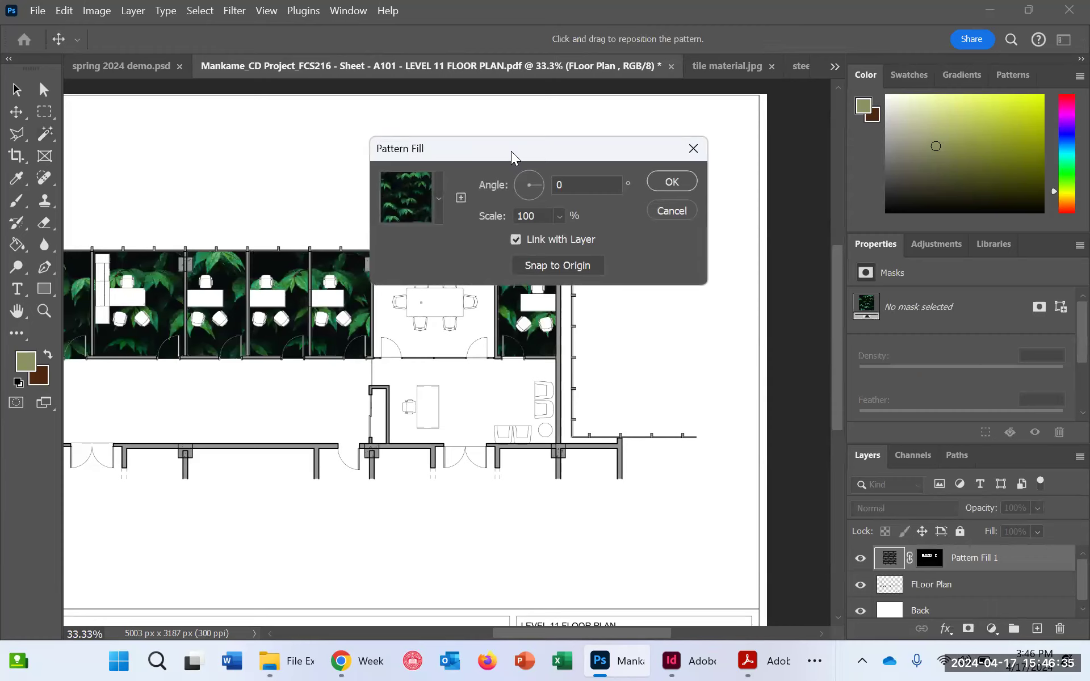
{"action": "left_click", "coordinate": [439, 200]}
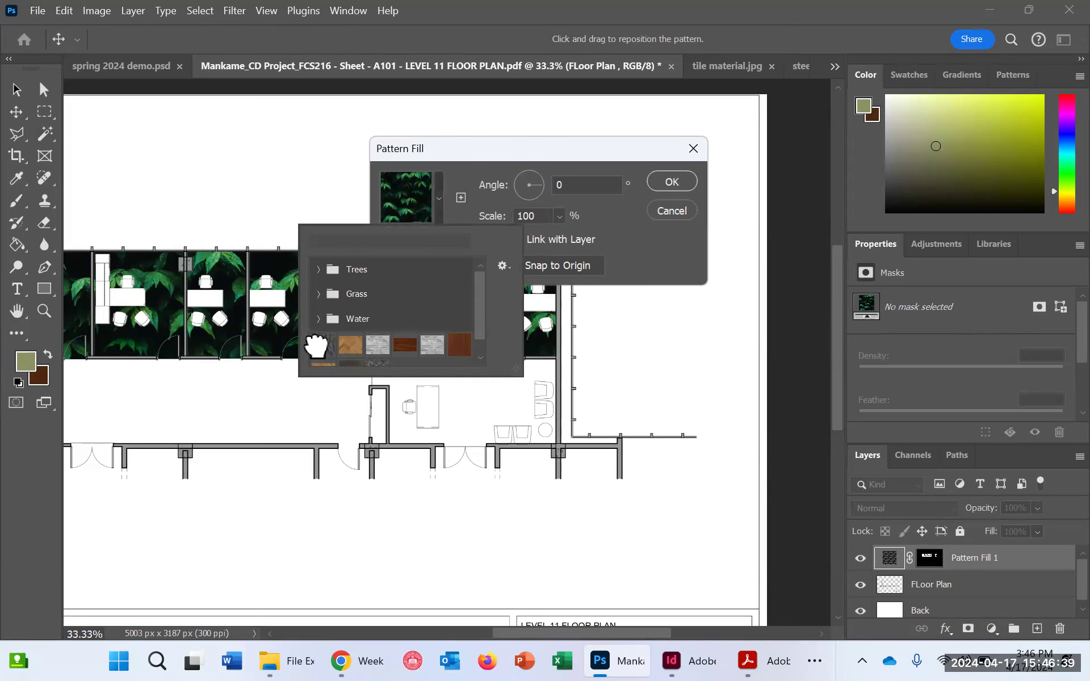
{"action": "left_click", "coordinate": [322, 346]}
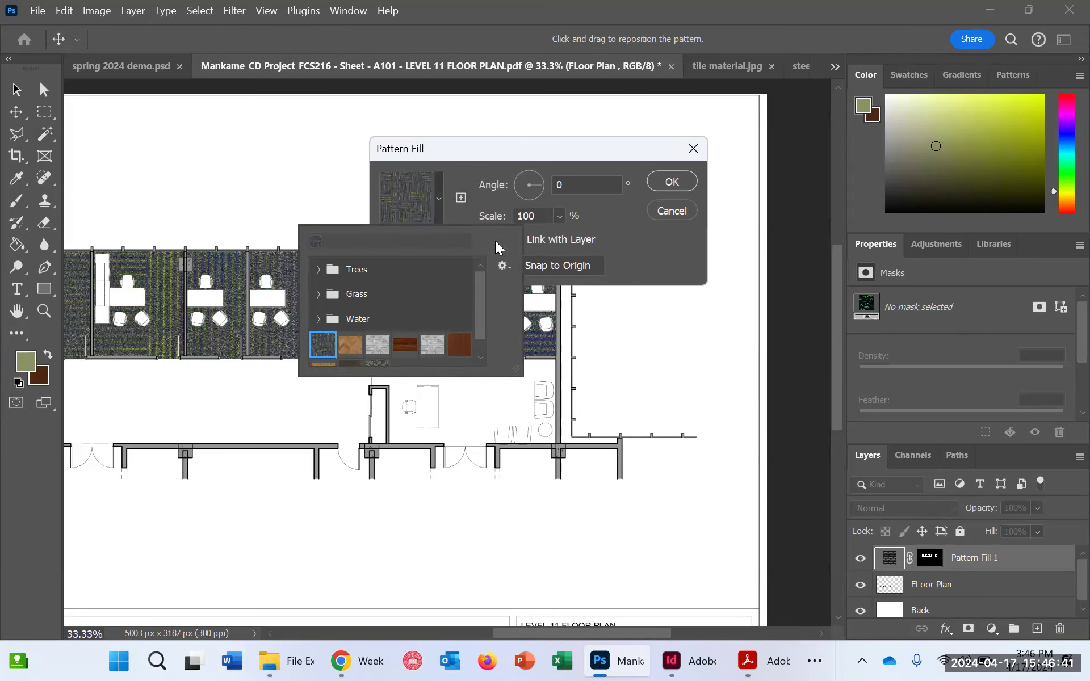
{"action": "left_click", "coordinate": [693, 225]}
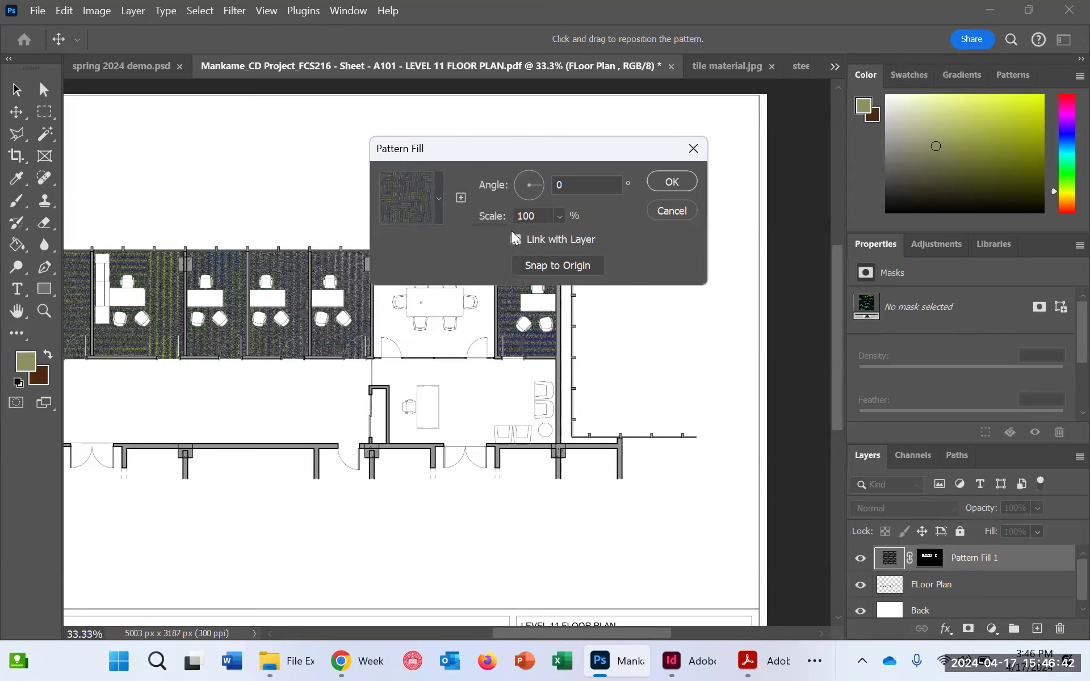
Step: Reduce the carpet pattern's scale to a finer texture and apply the pattern fill
{"action": "left_click", "coordinate": [561, 216]}
{"action": "left_click_drag", "start_coordinate": [567, 233], "coordinate": [559, 243]}
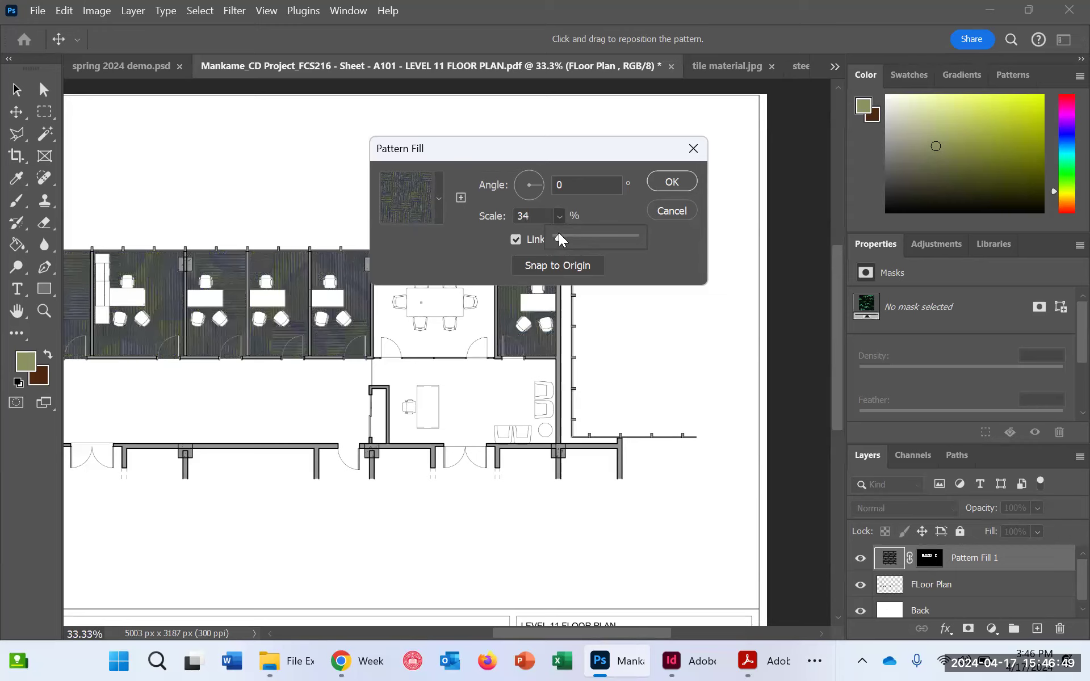
{"action": "left_click_drag", "start_coordinate": [560, 234], "coordinate": [557, 235]}
{"action": "left_click", "coordinate": [681, 181]}
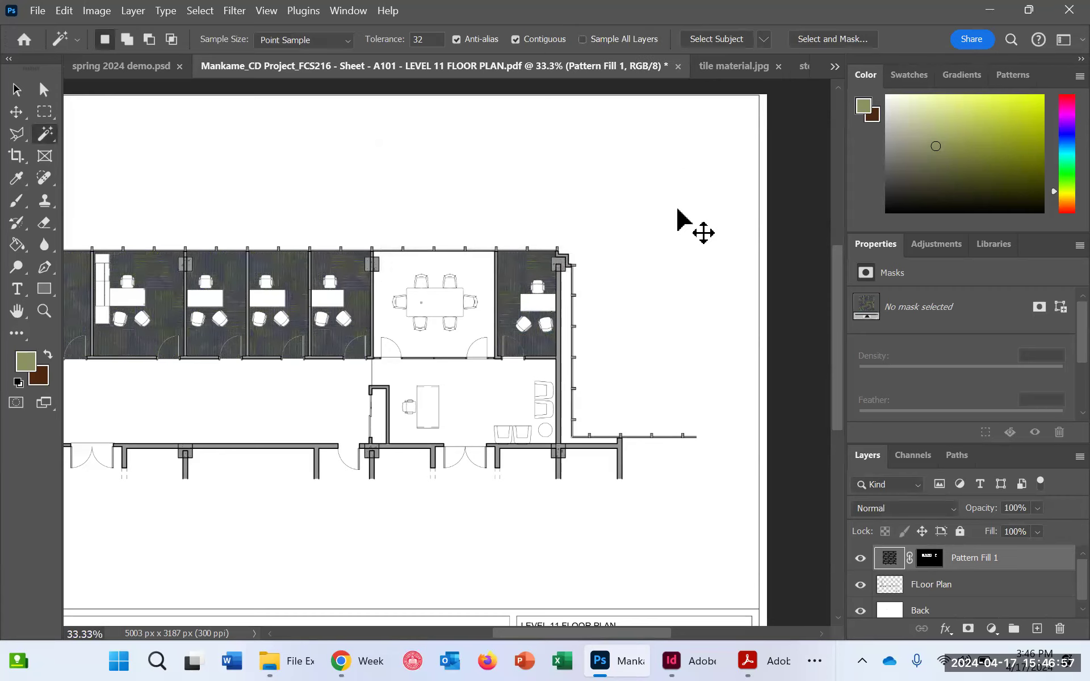
Step: Examine the carpet pattern in the offices up close and across the whole floor plan
{"action": "key", "text": "ctrl+equal"}
{"action": "key", "text": "ctrl+equal"}
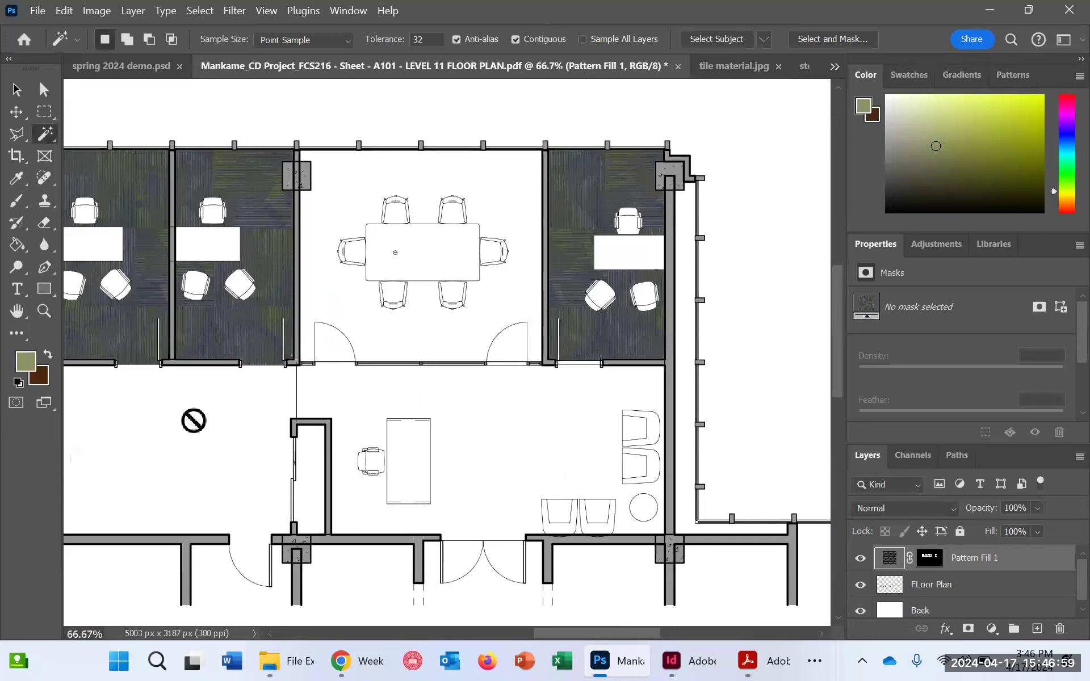
{"action": "scroll", "coordinate": [341, 343], "scroll_direction": "up", "scroll_amount": 2}
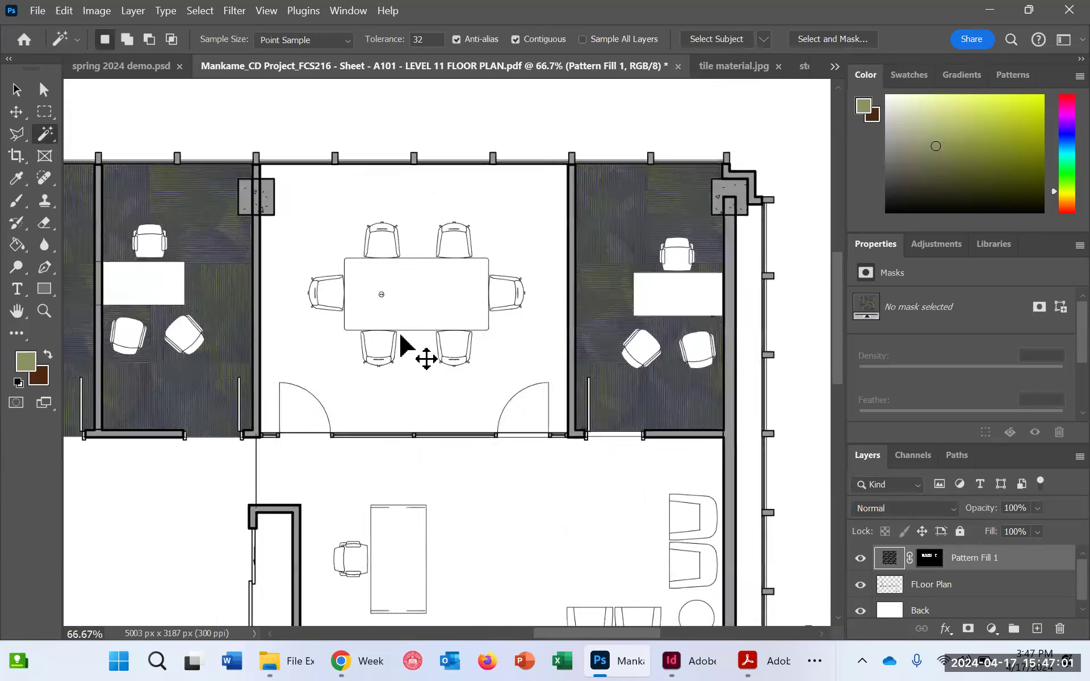
{"action": "key", "text": "ctrl+equal"}
{"action": "key", "text": "ctrl+equal"}
{"action": "left_click_drag", "start_coordinate": [621, 633], "coordinate": [676, 628]}
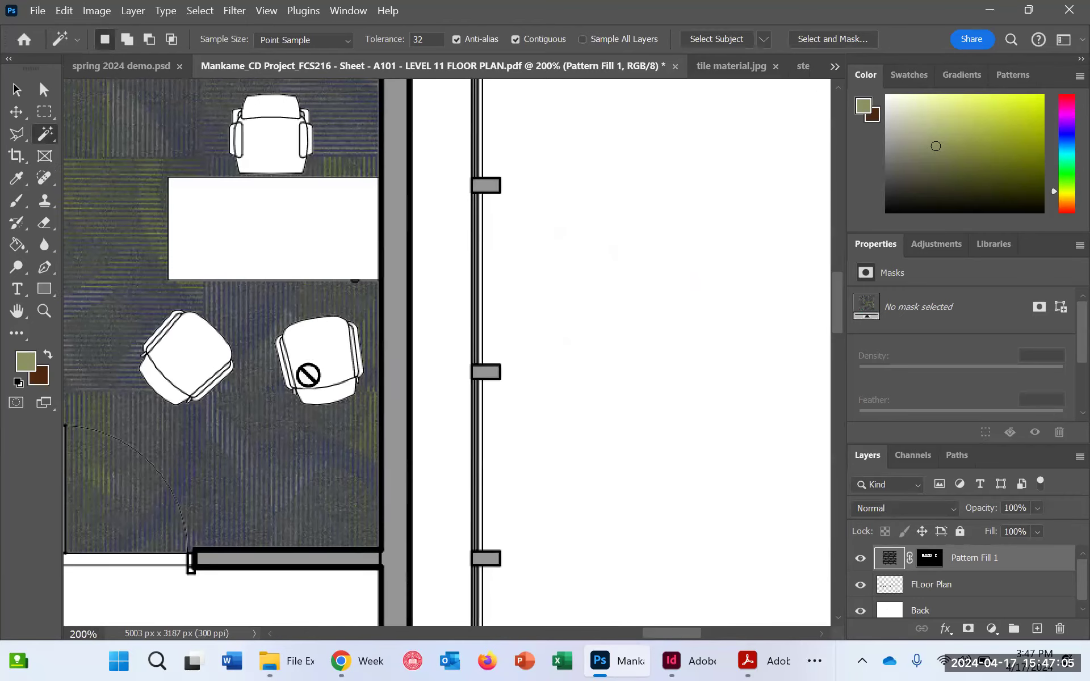
{"action": "scroll", "coordinate": [308, 375], "scroll_direction": "up", "scroll_amount": 6}
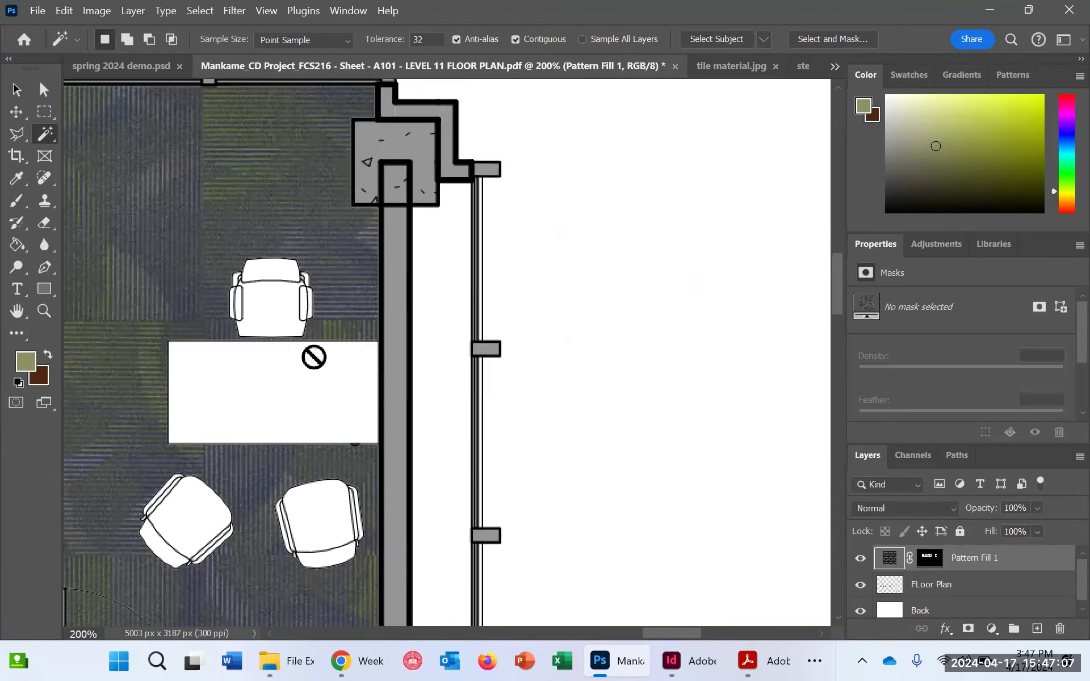
{"action": "scroll", "coordinate": [313, 357], "scroll_direction": "up", "scroll_amount": 1}
{"action": "scroll", "coordinate": [313, 357], "scroll_direction": "down", "scroll_amount": 6}
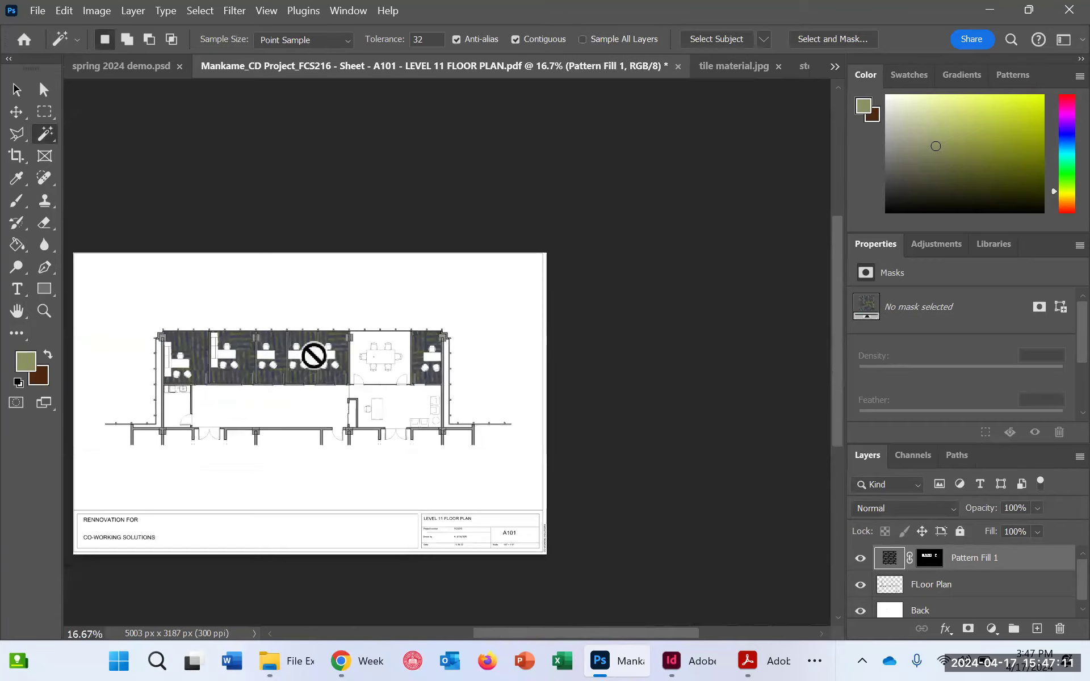
Step: Rename the pattern fill layer as Carpet Floor
{"action": "scroll", "coordinate": [313, 355], "scroll_direction": "up", "scroll_amount": 1}
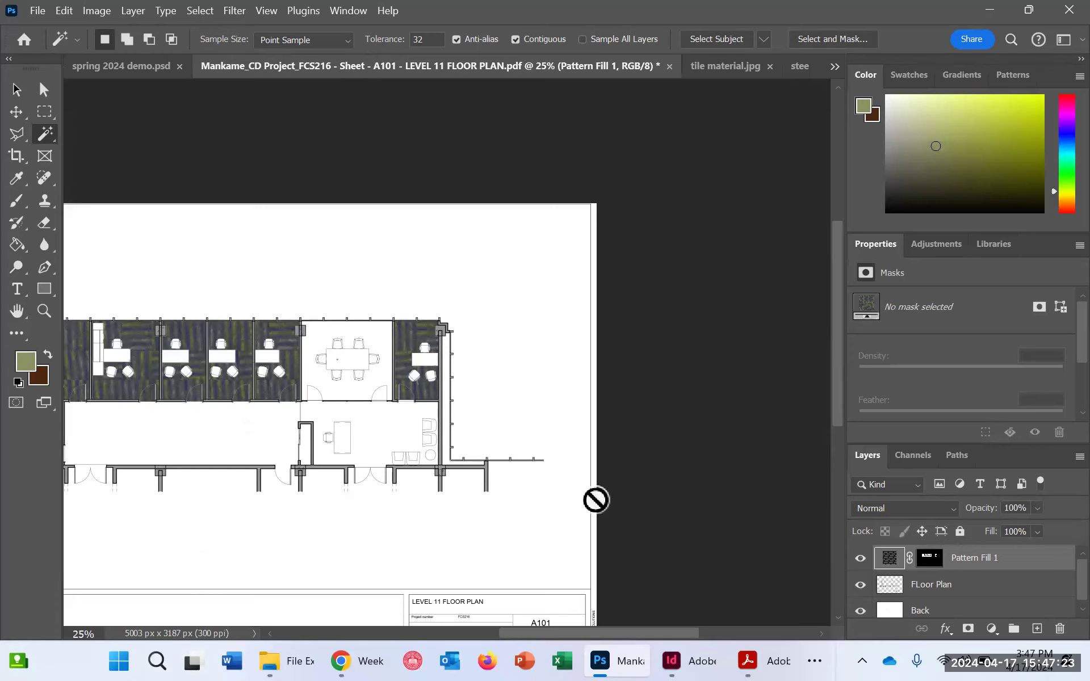
{"action": "double_click", "coordinate": [997, 559]}
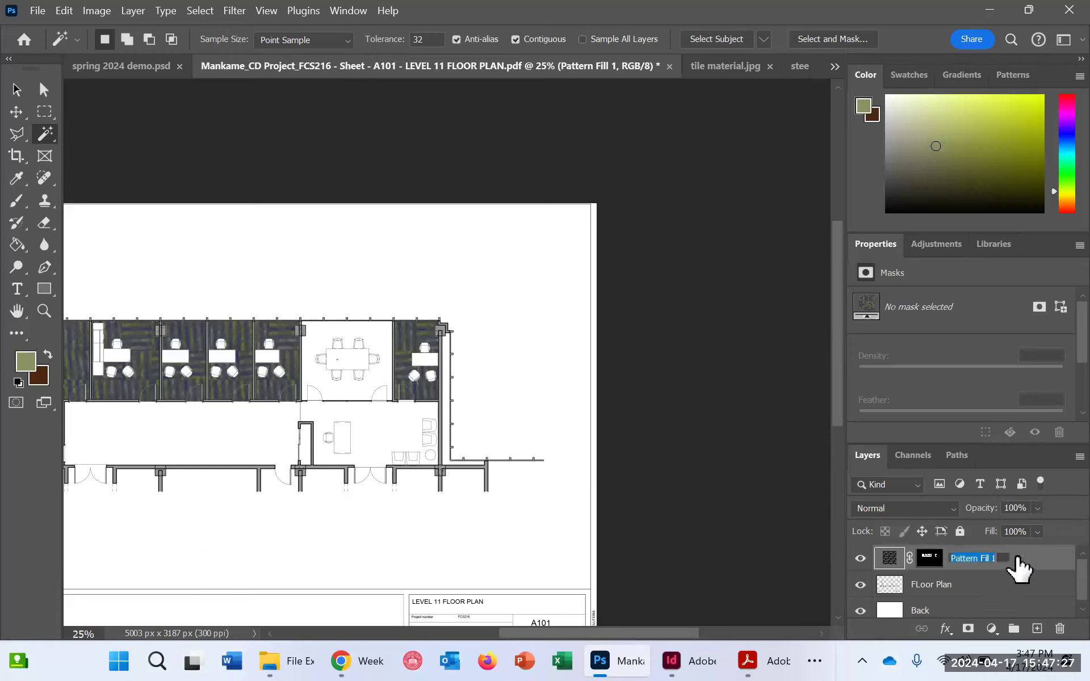
{"action": "type", "text": "Carpet Floor"}
{"action": "left_click", "coordinate": [1040, 563]}
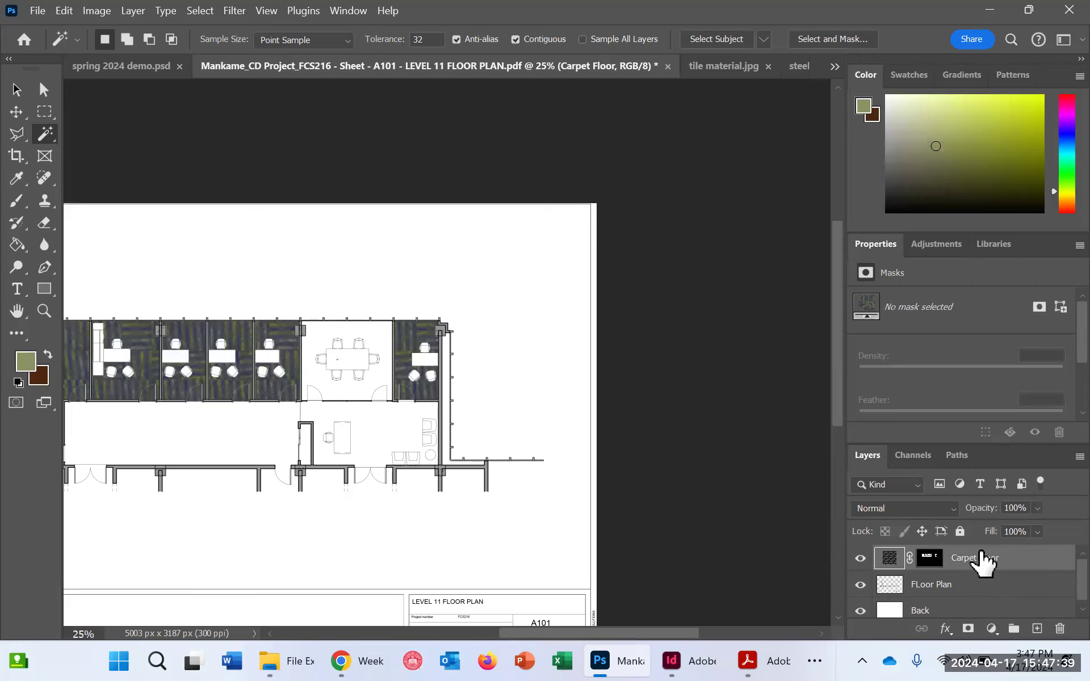
Step: Add an Inner Shadow effect to the Carpet Floor layer with its angle set to 45°
{"action": "right_click", "coordinate": [969, 557]}
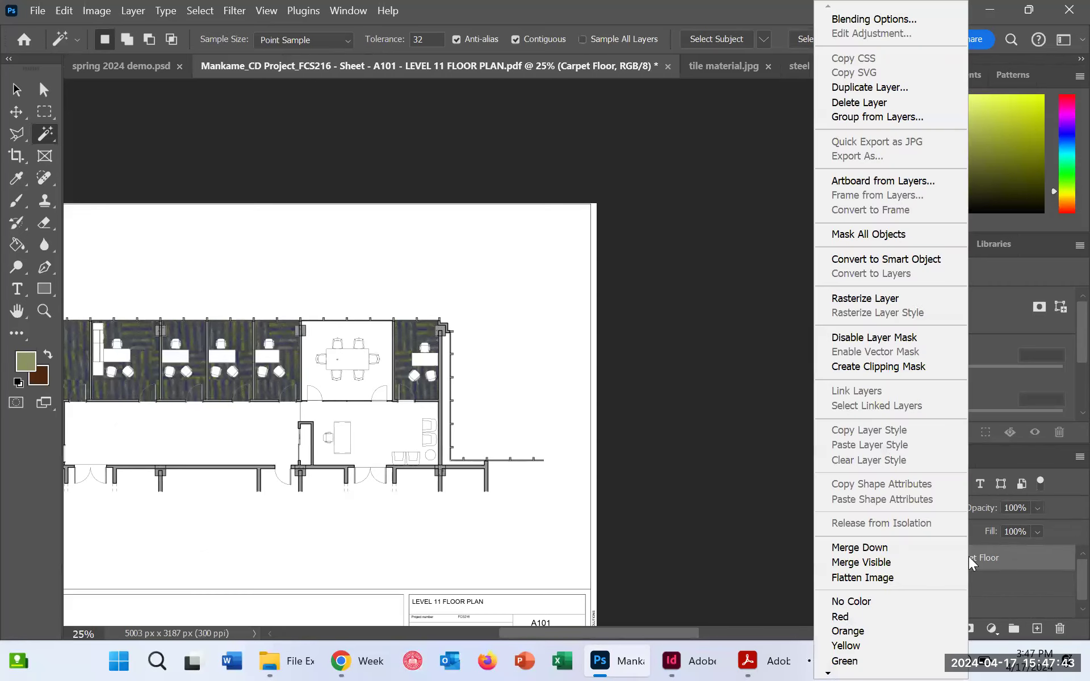
{"action": "left_click", "coordinate": [926, 24]}
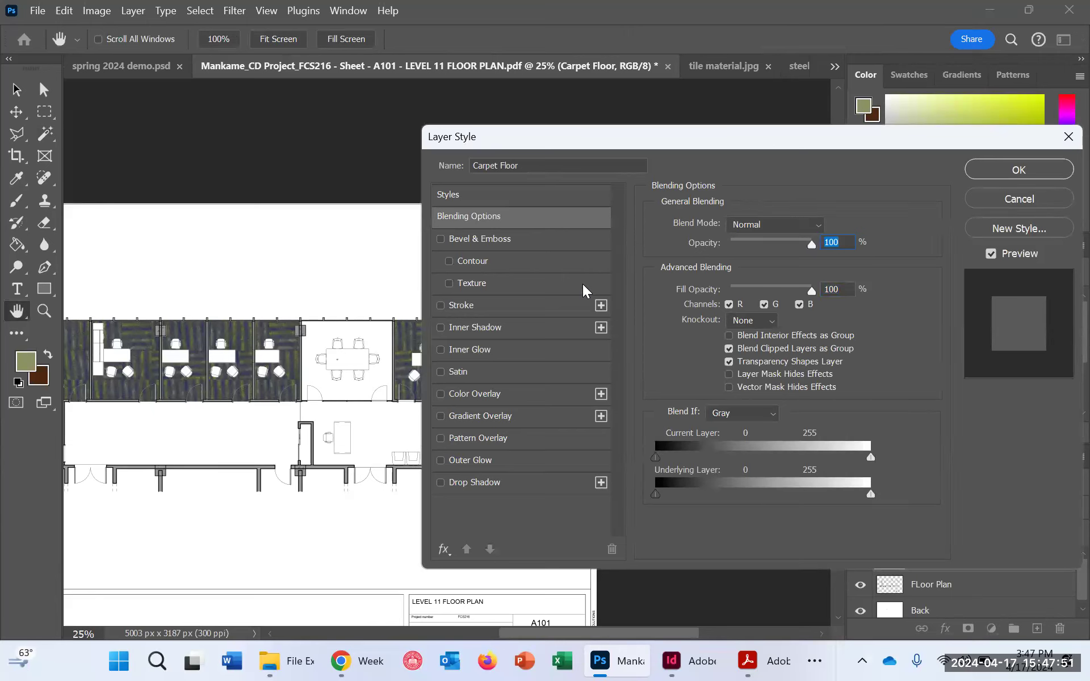
{"action": "left_click", "coordinate": [486, 327]}
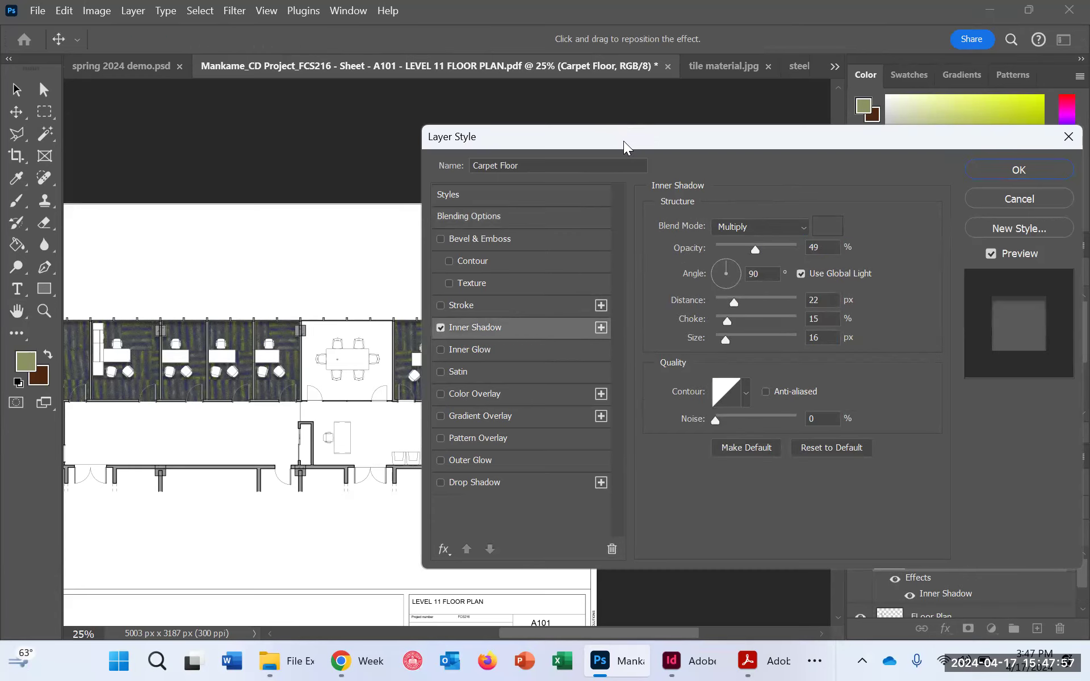
{"action": "left_click_drag", "start_coordinate": [623, 141], "coordinate": [602, 120]}
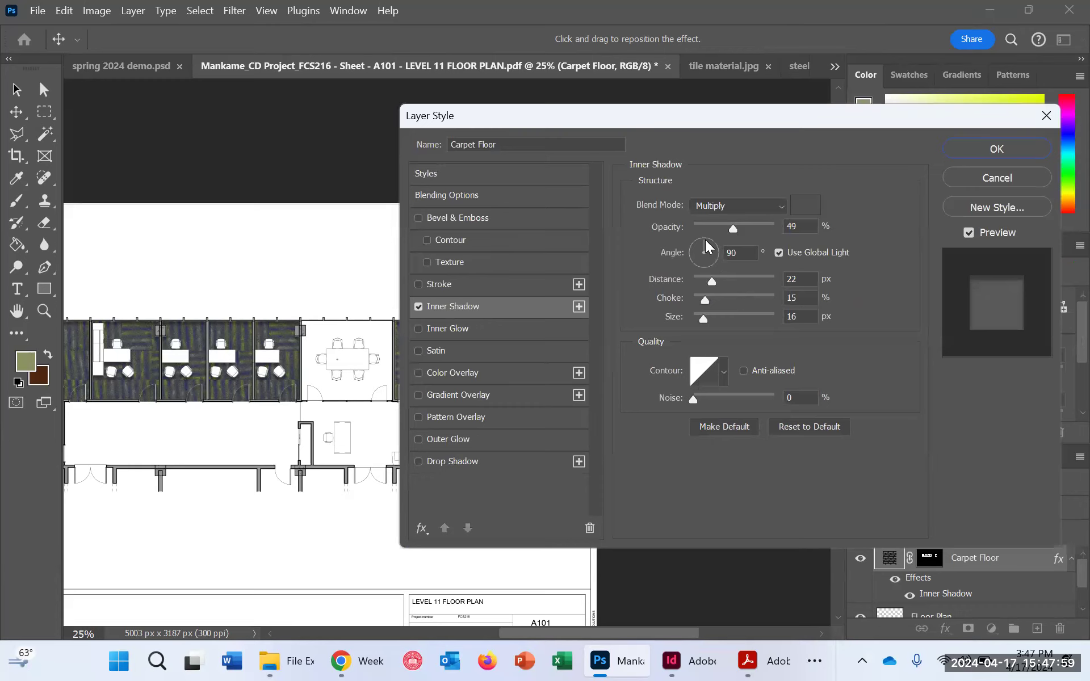
{"action": "left_click_drag", "start_coordinate": [748, 256], "coordinate": [711, 258]}
{"action": "type", "text": "45"}
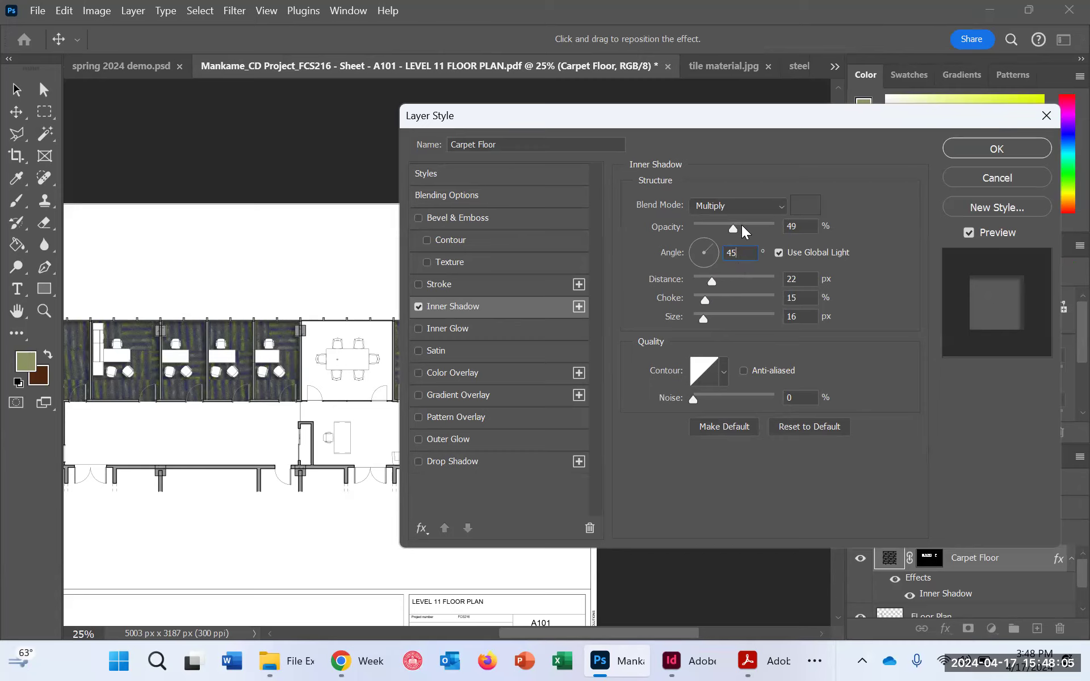
Step: Set the inner shadow to Multiply with 48% opacity, 16 px distance, 11% choke and 8 px size
{"action": "mouse_move", "coordinate": [734, 230]}
{"action": "left_mouse_down"}
{"action": "mouse_move", "coordinate": [748, 228]}
{"action": "mouse_move", "coordinate": [733, 230]}
{"action": "left_mouse_up"}
{"action": "left_click_drag", "start_coordinate": [712, 279], "coordinate": [699, 314]}
{"action": "left_click", "coordinate": [747, 208]}
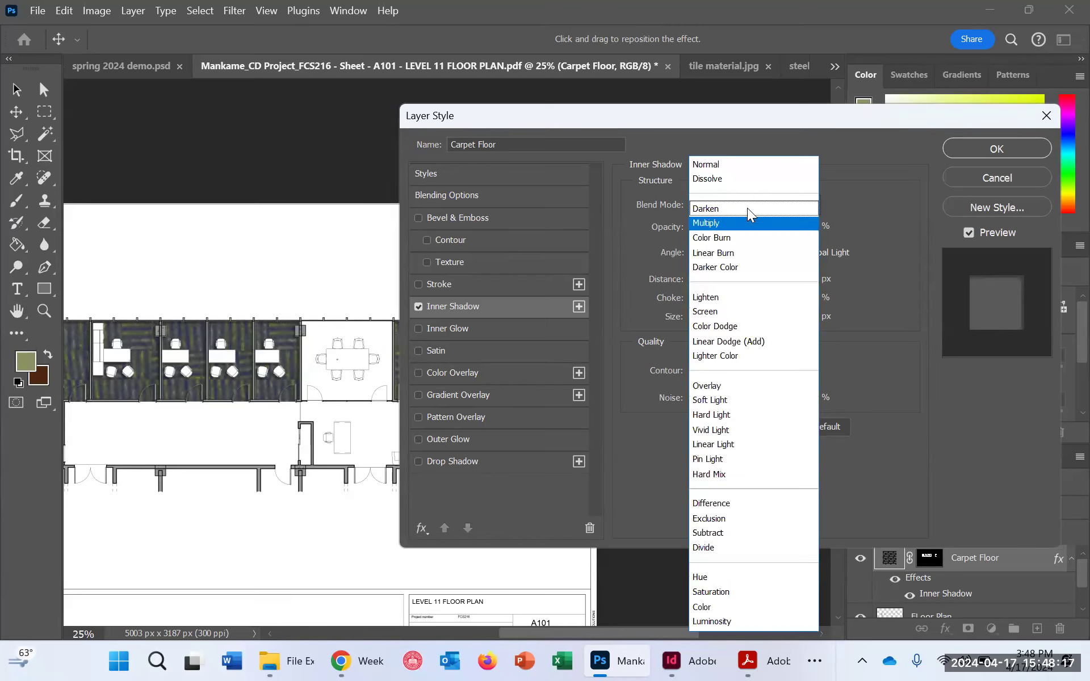
{"action": "left_click", "coordinate": [746, 208]}
{"action": "left_click", "coordinate": [746, 209]}
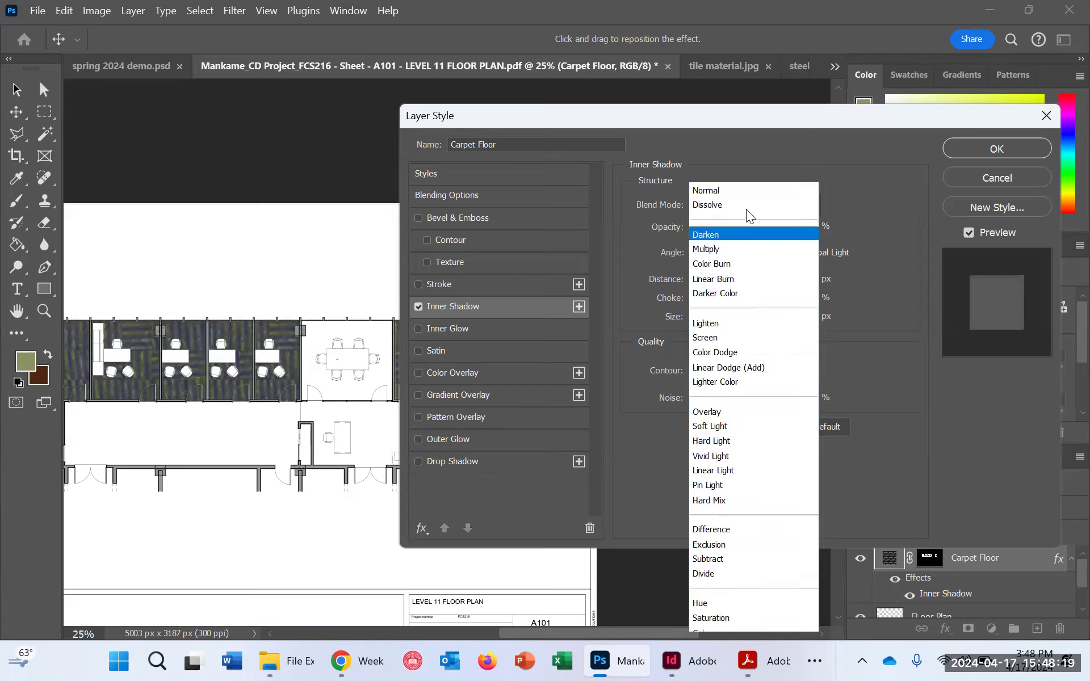
{"action": "left_click", "coordinate": [738, 222]}
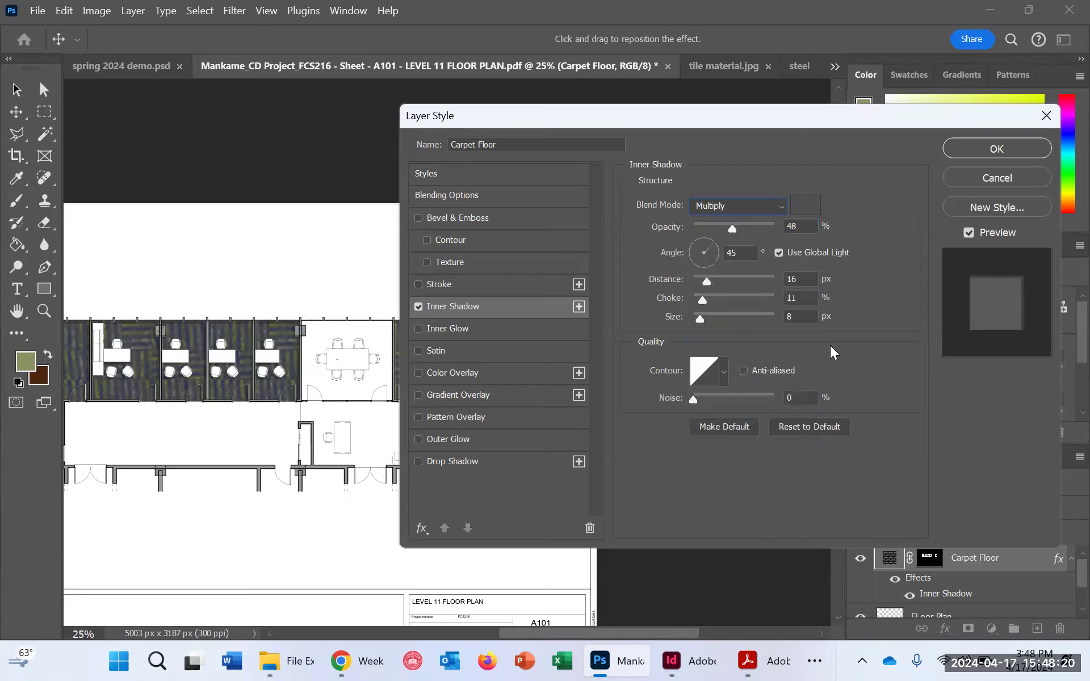
Step: Set the inner shadow color to the dark warm gray 564f4f and apply the layer style
{"action": "left_click", "coordinate": [806, 205]}
{"action": "left_click", "coordinate": [337, 268]}
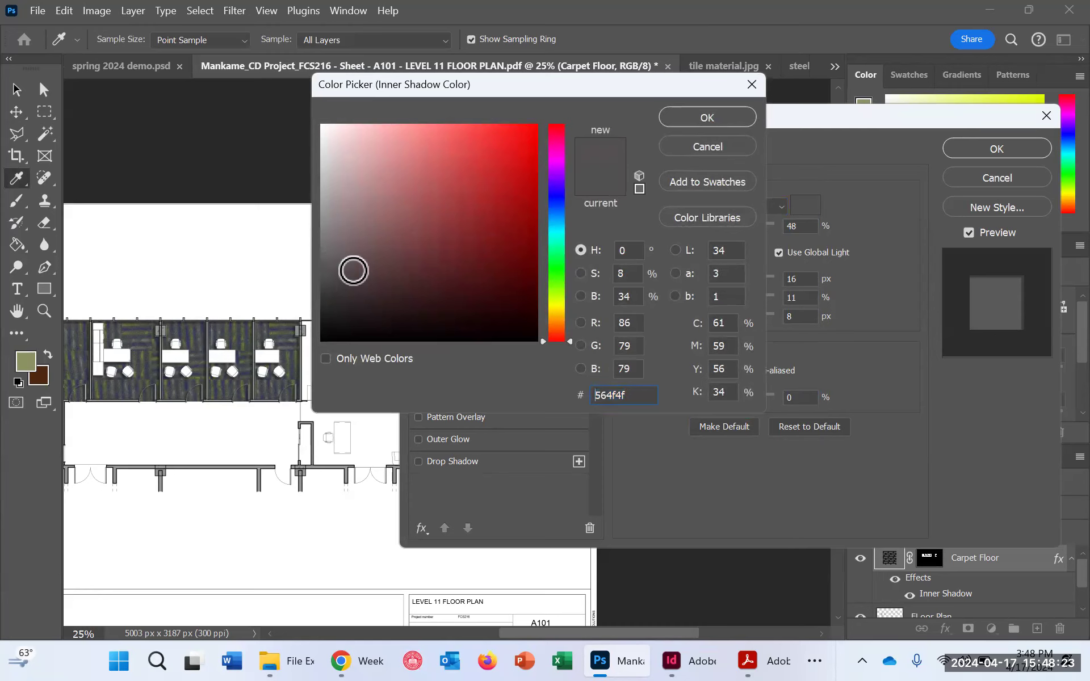
{"action": "left_click", "coordinate": [677, 119]}
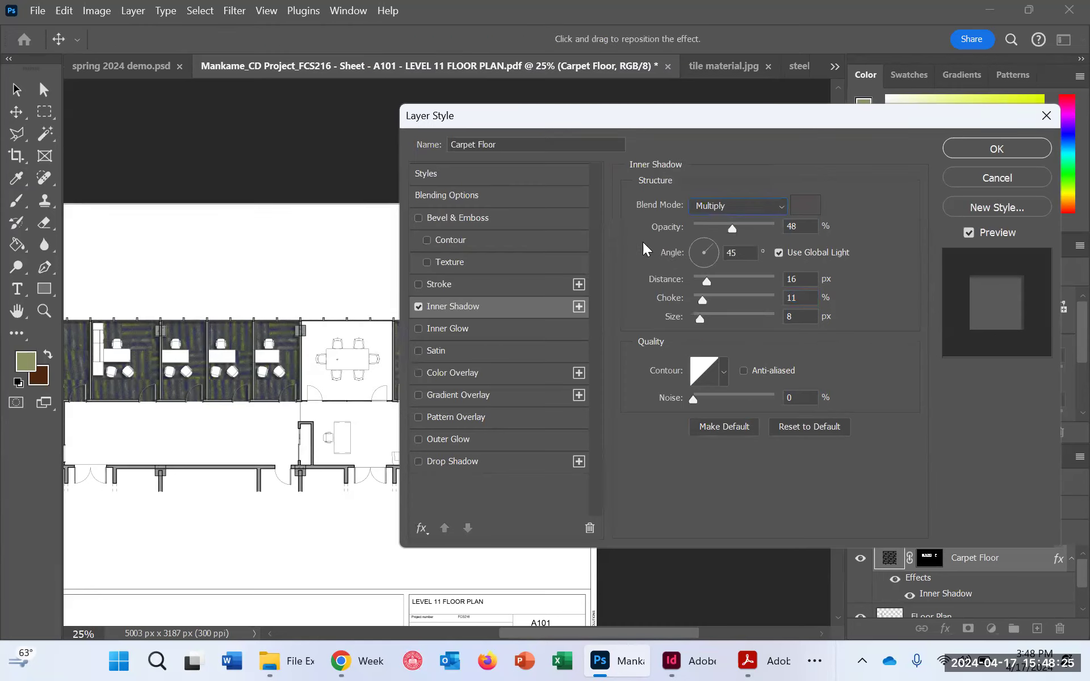
{"action": "left_click", "coordinate": [995, 149]}
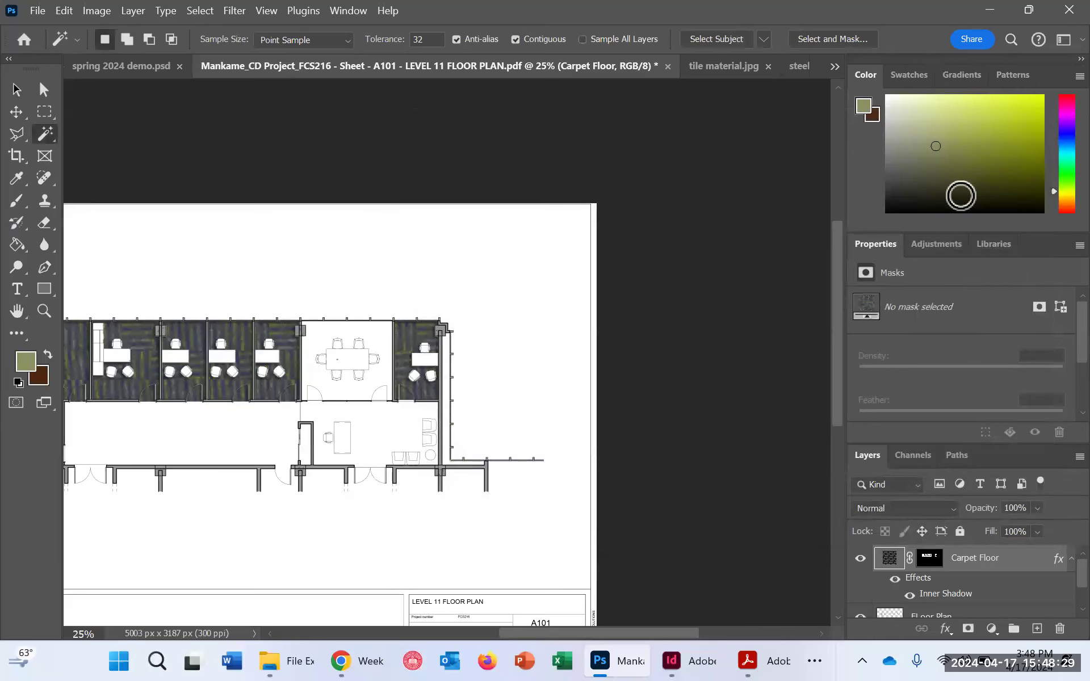
Step: Examine the inner shadow around the furniture and walls of the far-right office up close, and across the whole plan
{"action": "key", "text": "ctrl+plus"}
{"action": "key", "text": "ctrl+plus"}
{"action": "key", "text": "ctrl+plus"}
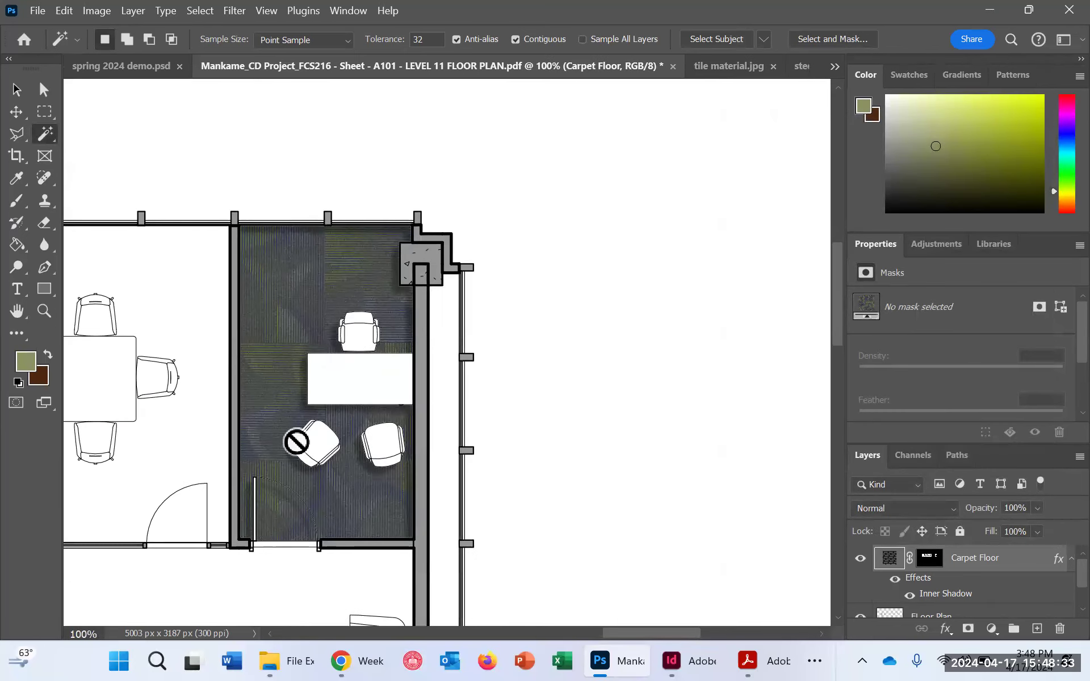
{"action": "key", "text": "ctrl+plus"}
{"action": "key", "text": "ctrl+plus"}
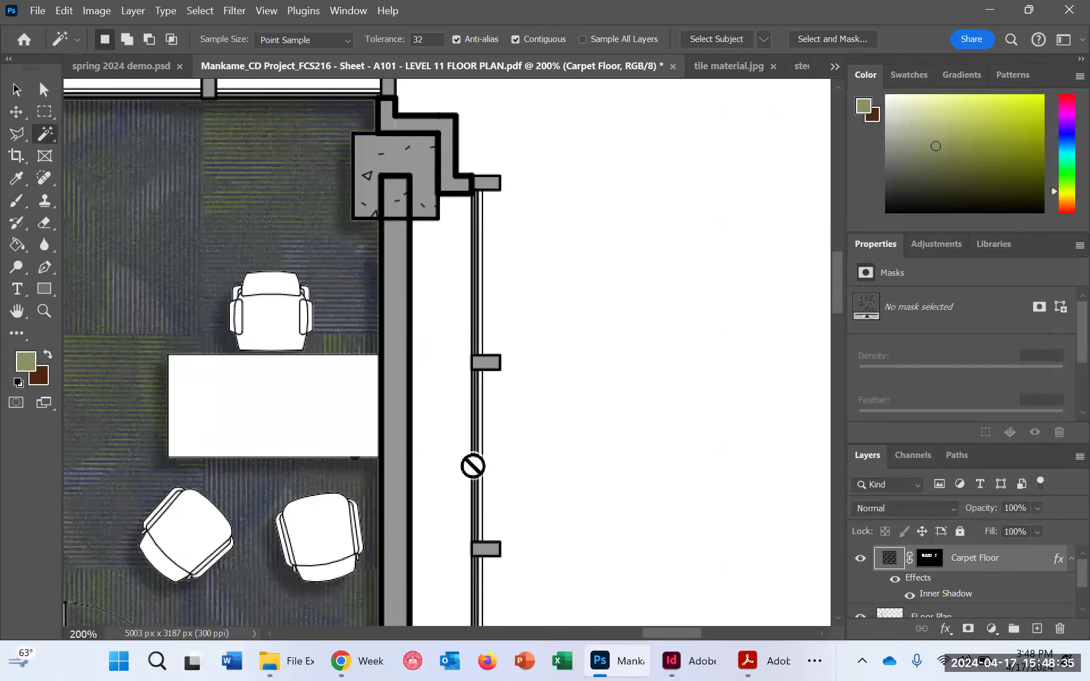
{"action": "scroll", "coordinate": [625, 359], "scroll_direction": "down", "scroll_amount": 3}
{"action": "scroll", "coordinate": [640, 427], "scroll_direction": "down", "scroll_amount": 2}
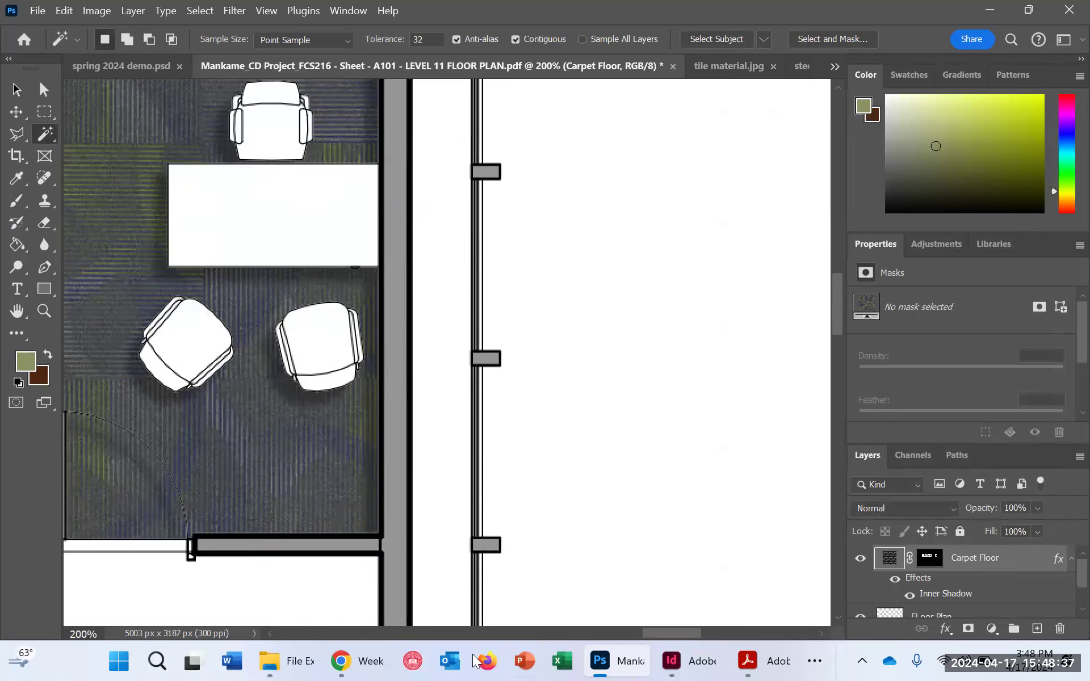
{"action": "scroll", "coordinate": [682, 635], "scroll_direction": "left", "scroll_amount": 5}
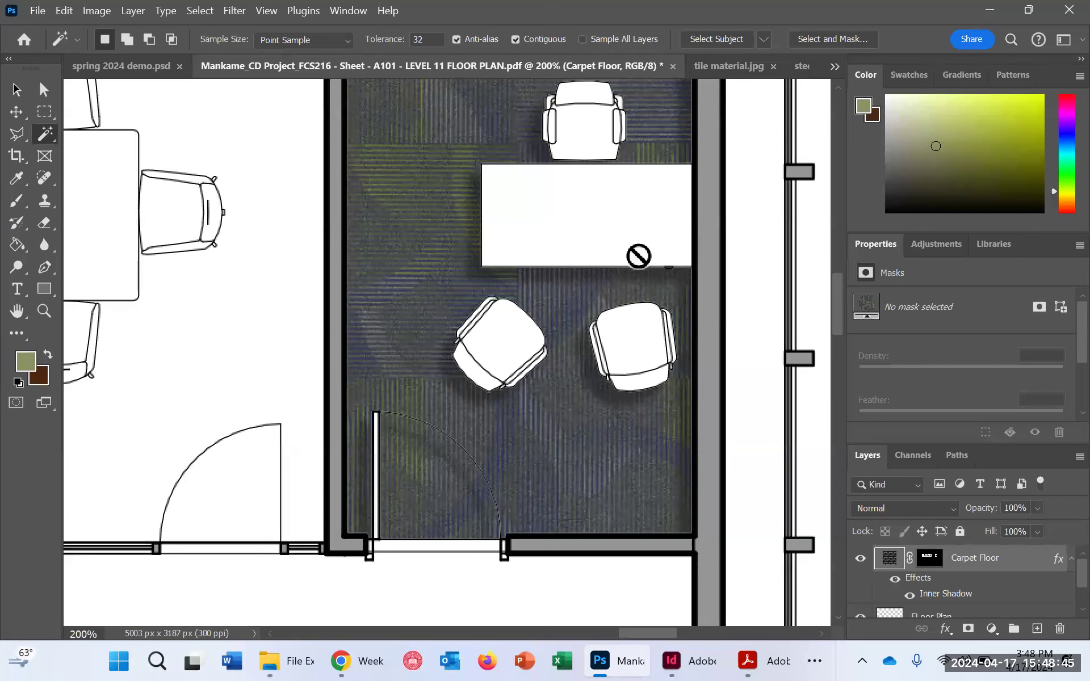
{"action": "scroll", "coordinate": [624, 227], "scroll_direction": "up", "scroll_amount": 2}
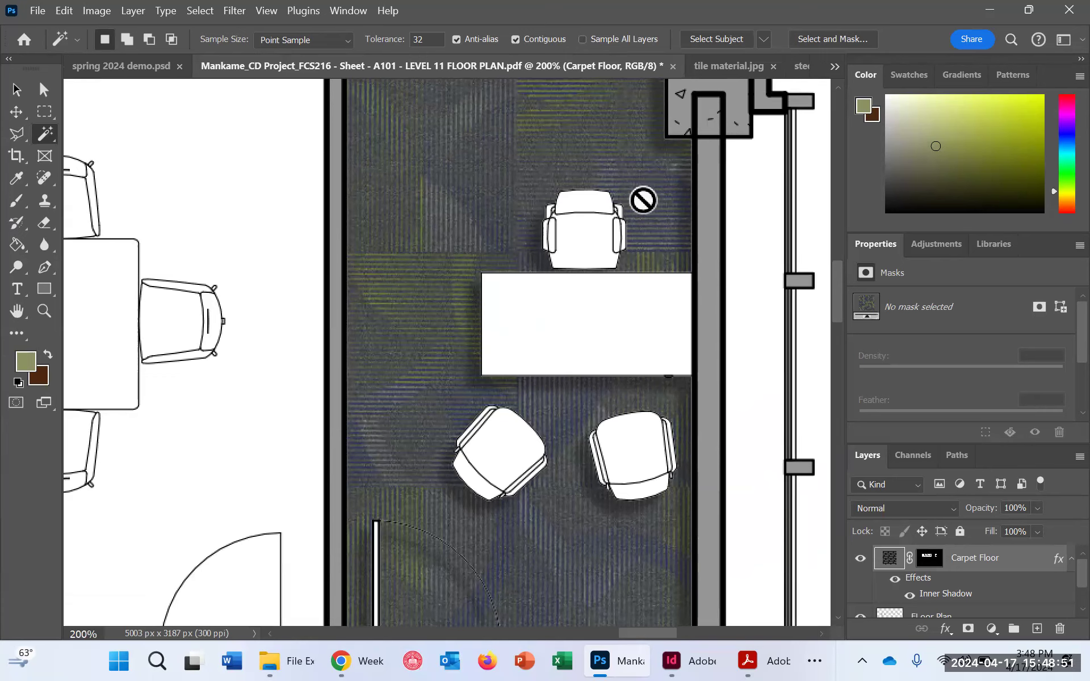
{"action": "scroll", "coordinate": [647, 194], "scroll_direction": "up", "scroll_amount": 1}
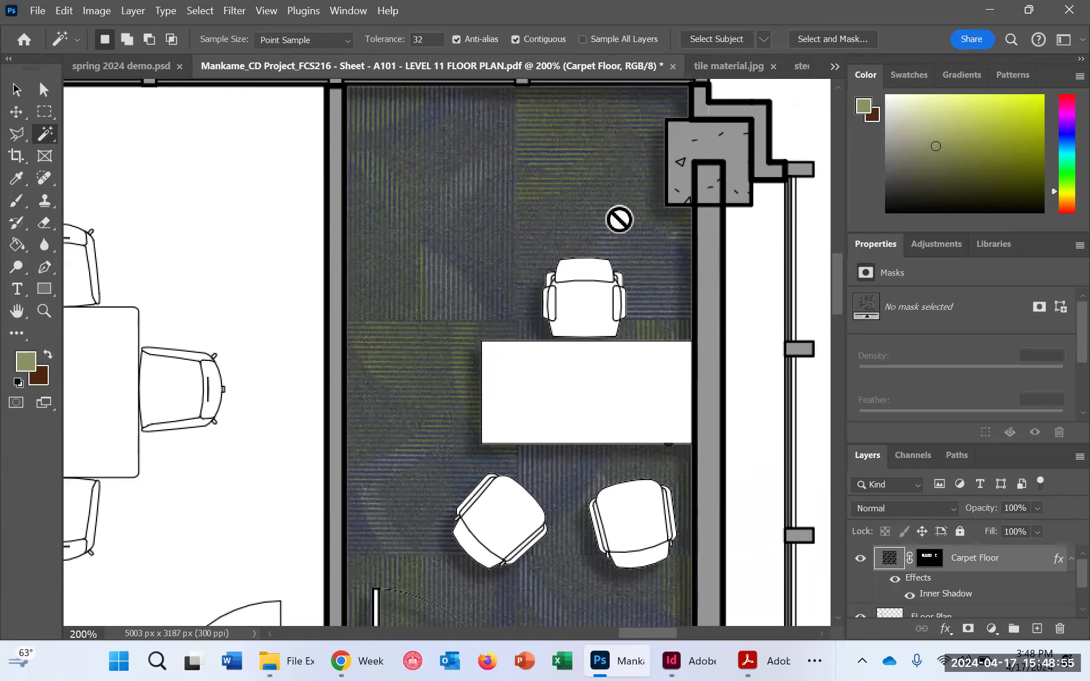
{"action": "scroll", "coordinate": [618, 219], "scroll_direction": "up", "scroll_amount": 2}
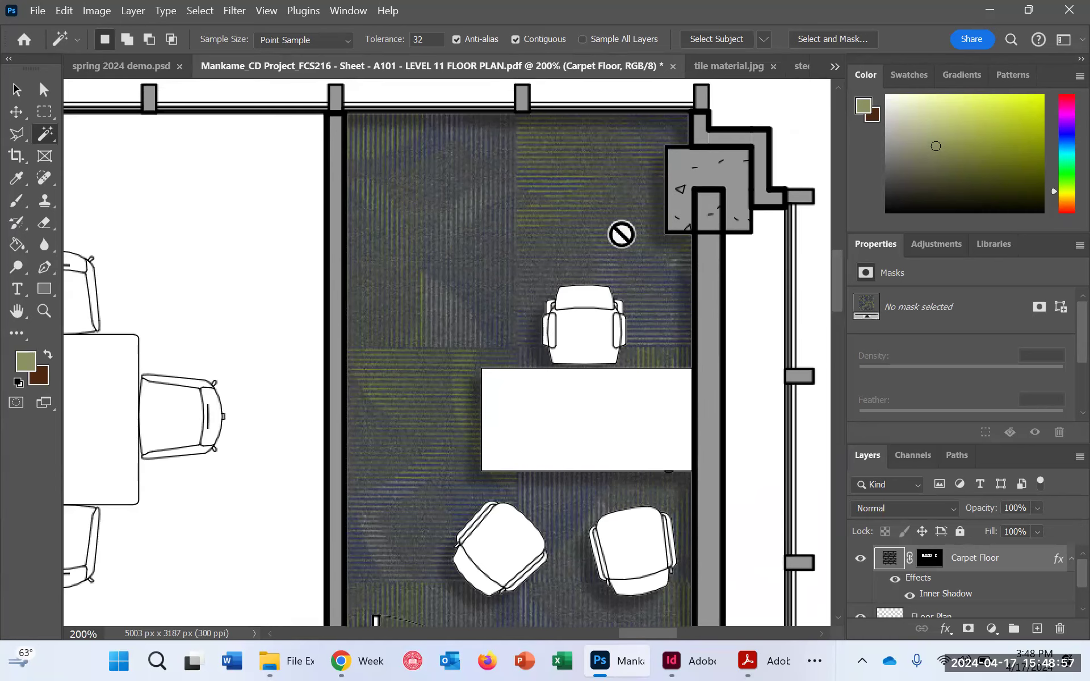
{"action": "scroll", "coordinate": [622, 234], "scroll_direction": "down", "scroll_amount": 6}
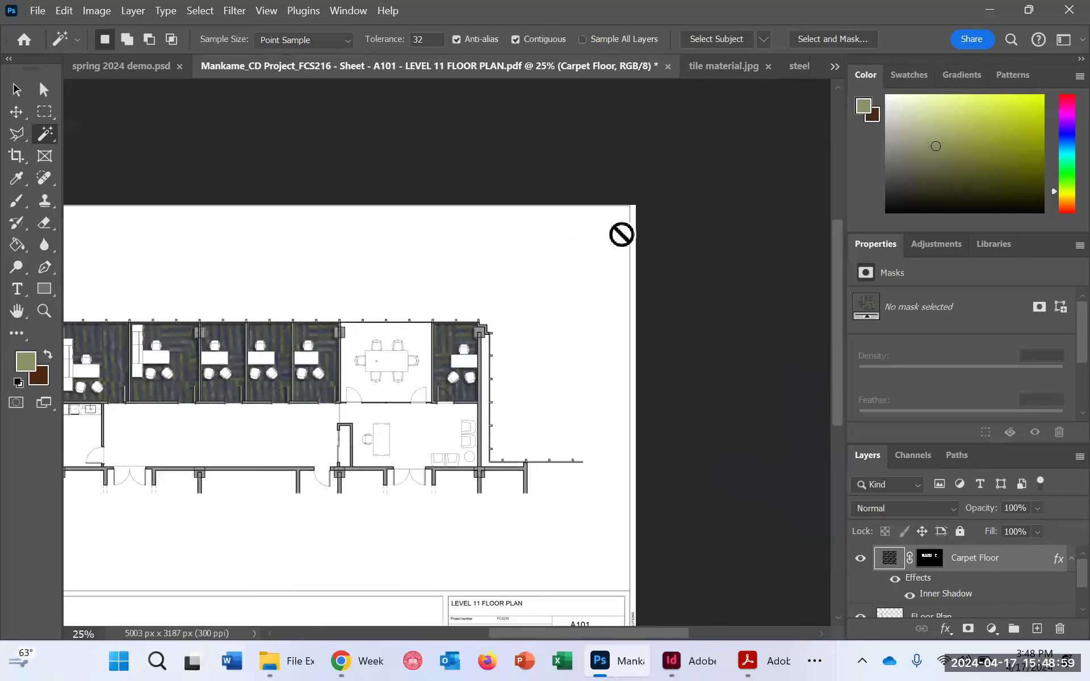
{"action": "scroll", "coordinate": [621, 234], "scroll_direction": "down", "scroll_amount": 1}
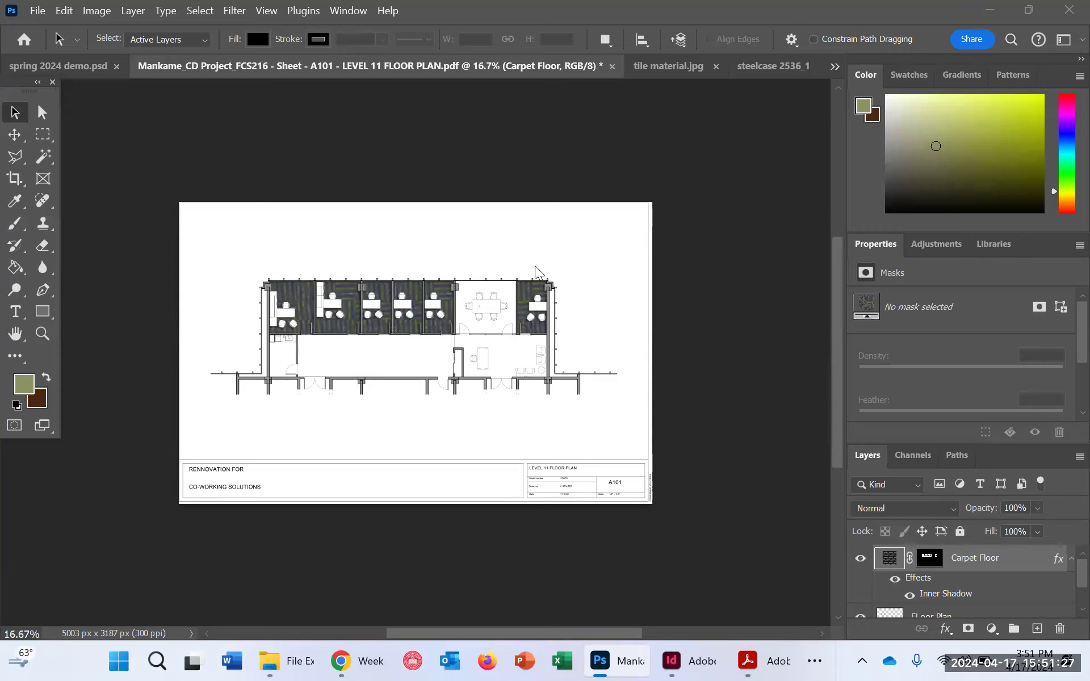
Step: Select the meeting room floor, its door swing areas and the reception area floor with the Magic Wand on the FLoor Plan layer
{"action": "scroll", "coordinate": [210, 237], "scroll_direction": "up", "scroll_amount": 1}
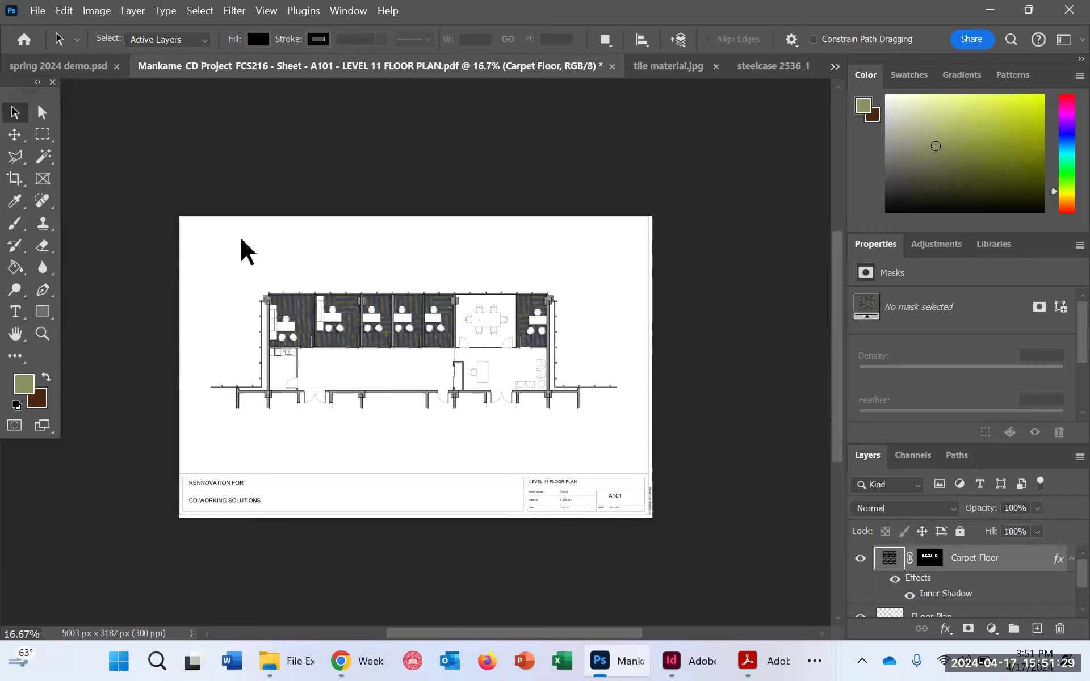
{"action": "scroll", "coordinate": [244, 249], "scroll_direction": "up", "scroll_amount": 3}
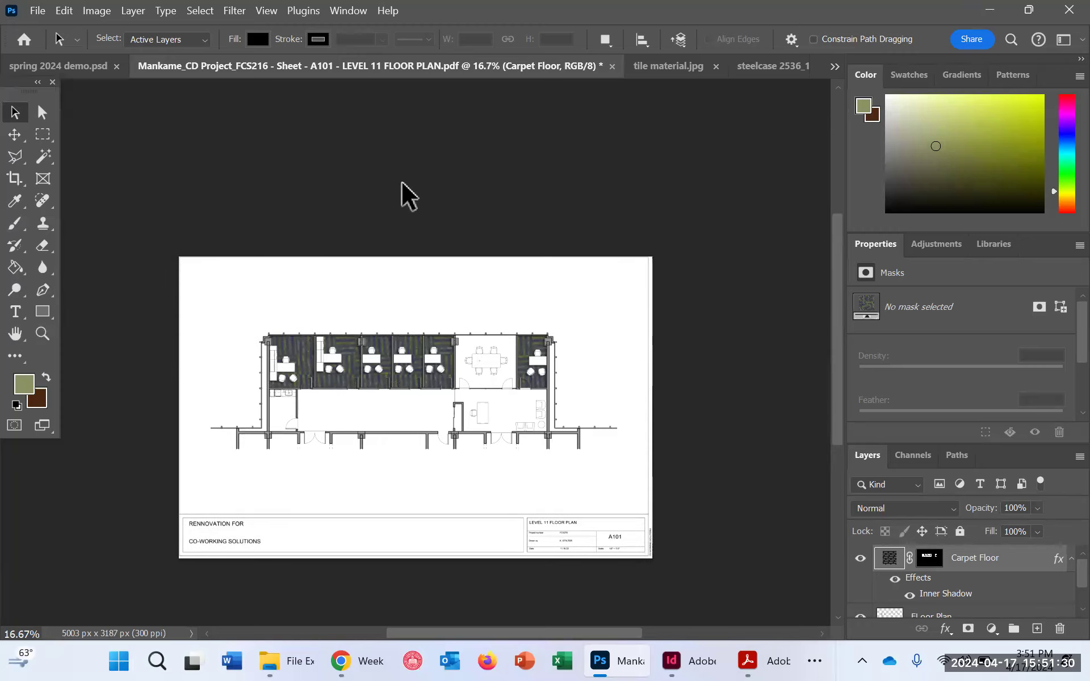
{"action": "left_click", "coordinate": [43, 334]}
{"action": "left_click", "coordinate": [423, 268]}
{"action": "left_click", "coordinate": [470, 280]}
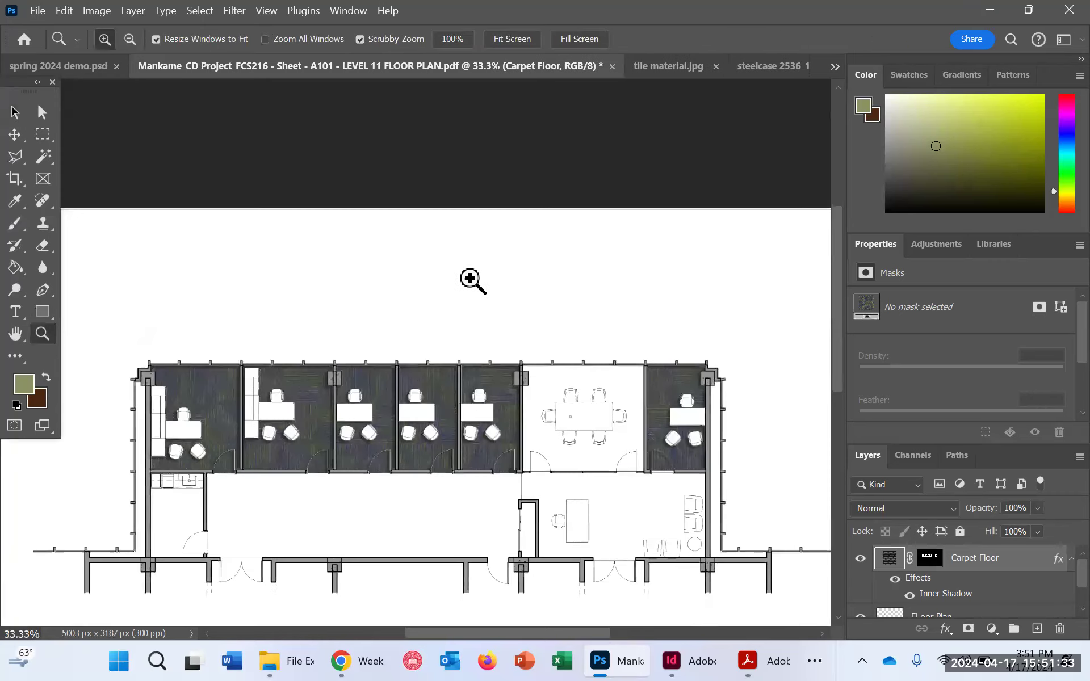
{"action": "scroll", "coordinate": [611, 321], "scroll_direction": "up", "scroll_amount": 4}
{"action": "left_click", "coordinate": [605, 314]}
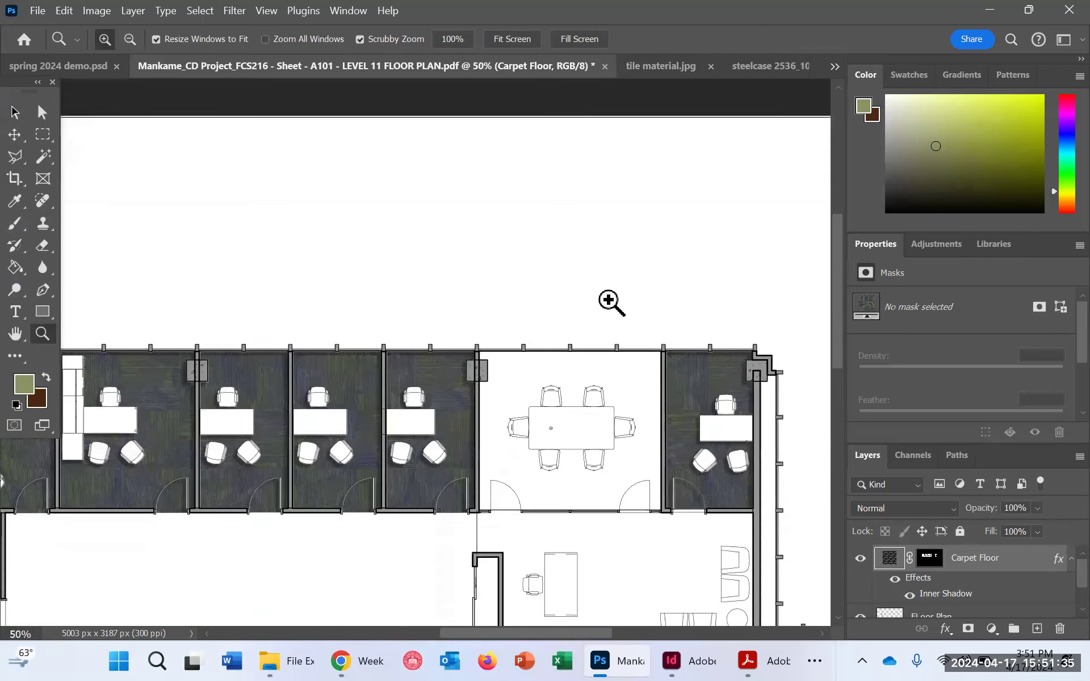
{"action": "scroll", "coordinate": [610, 303], "scroll_direction": "down", "scroll_amount": 5}
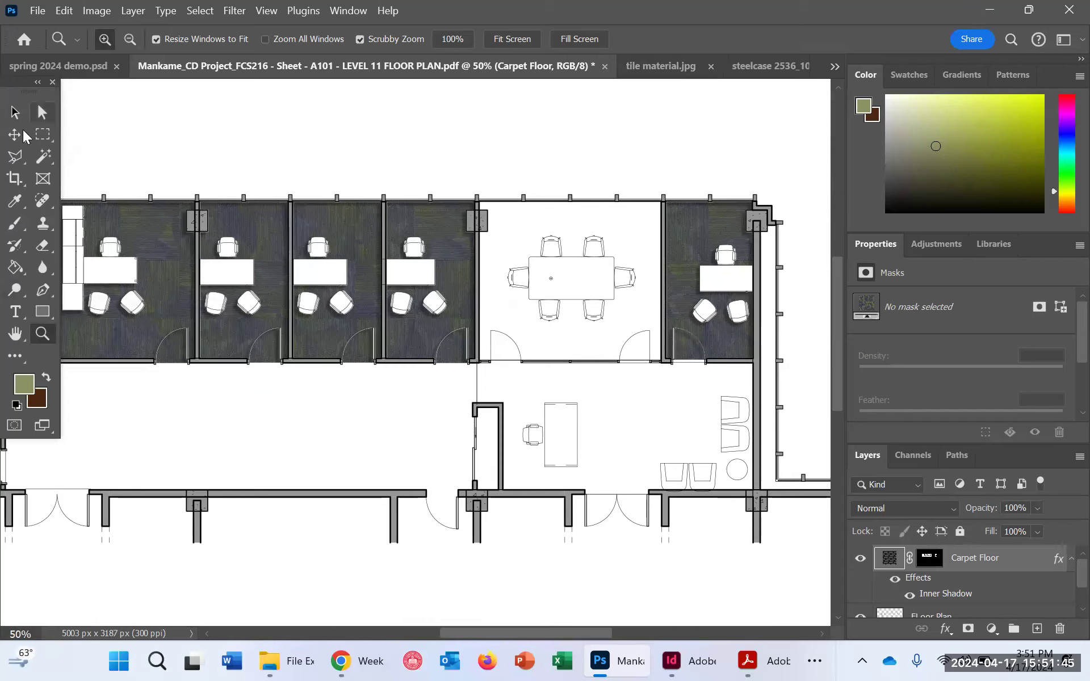
{"action": "left_click", "coordinate": [47, 161]}
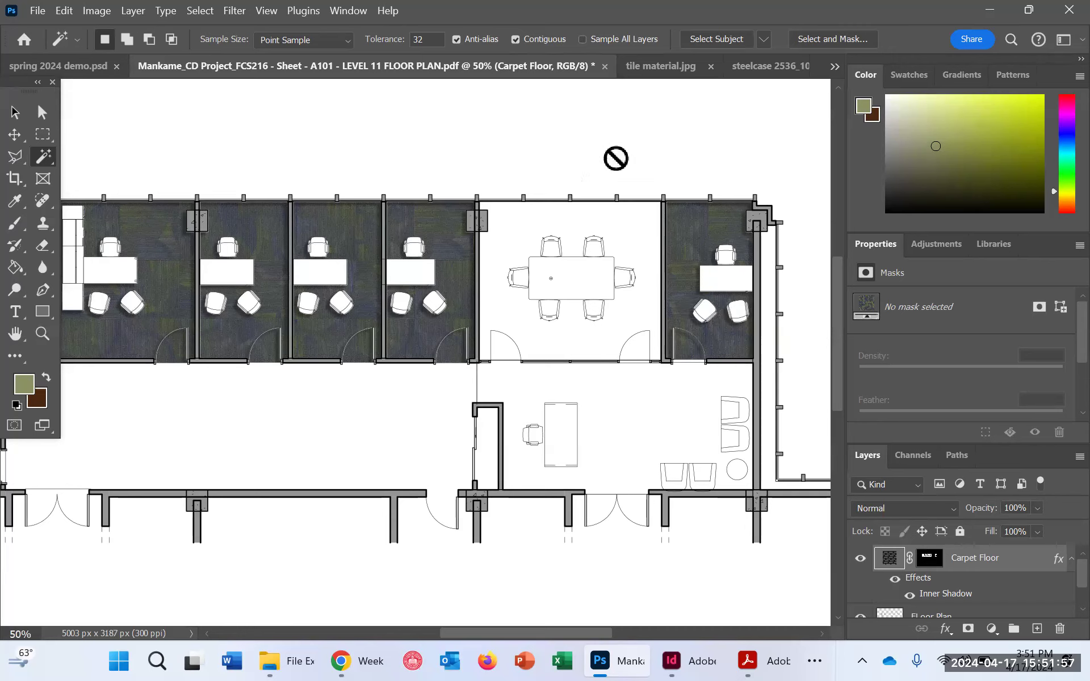
{"action": "left_click", "coordinate": [608, 131]}
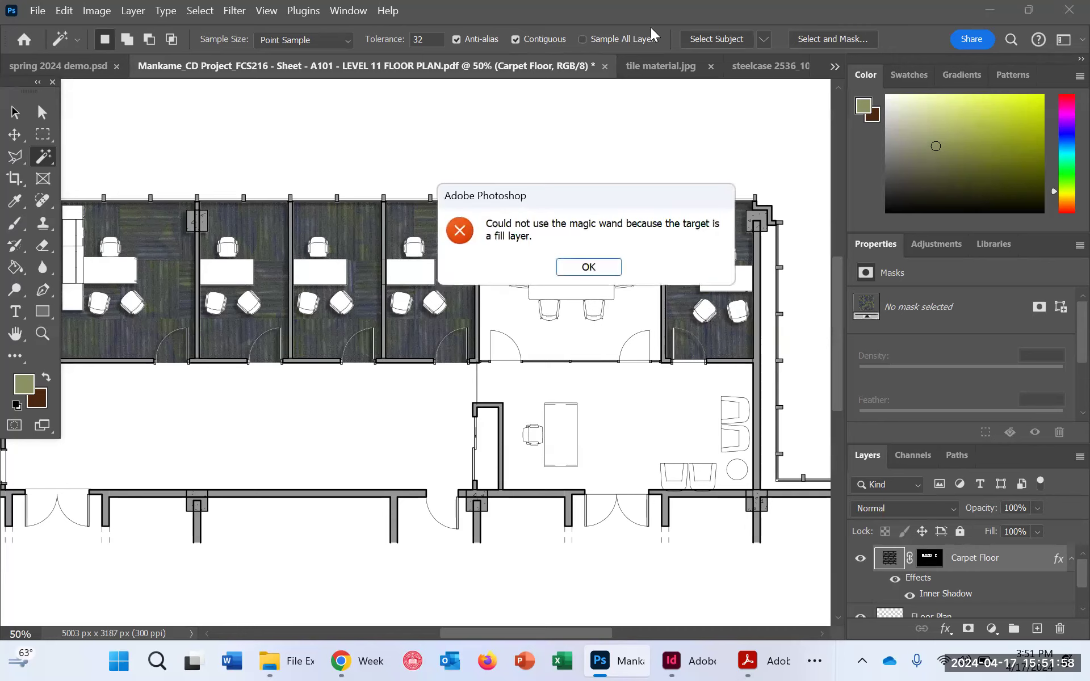
{"action": "left_click", "coordinate": [591, 267]}
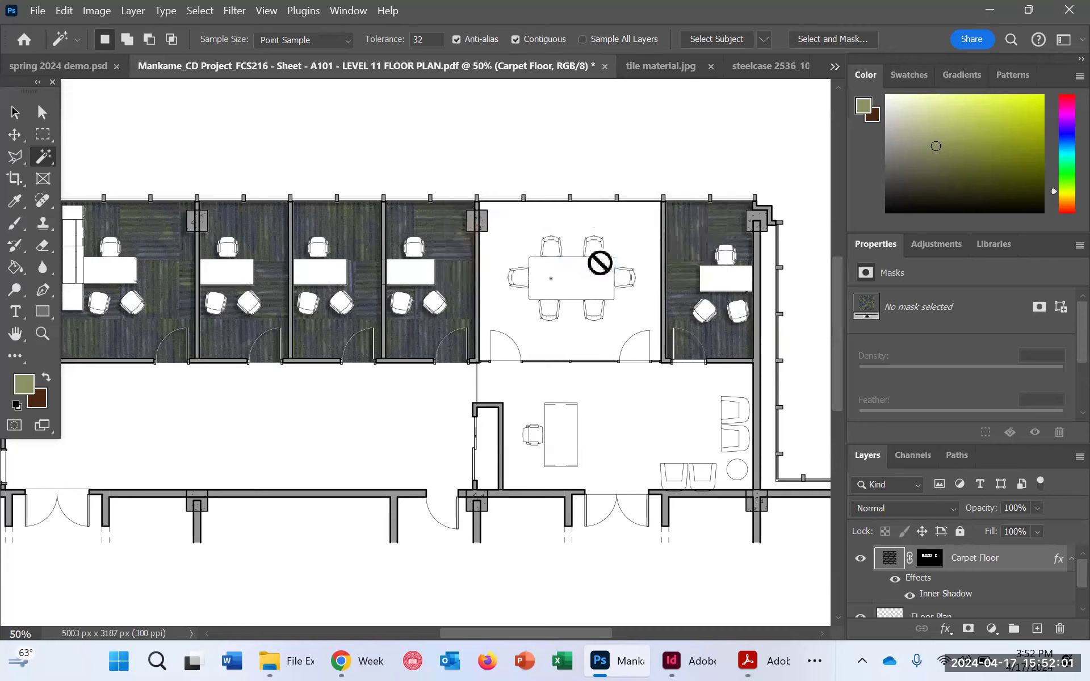
{"action": "scroll", "coordinate": [976, 611], "scroll_direction": "down", "scroll_amount": 2}
{"action": "left_click", "coordinate": [947, 582]}
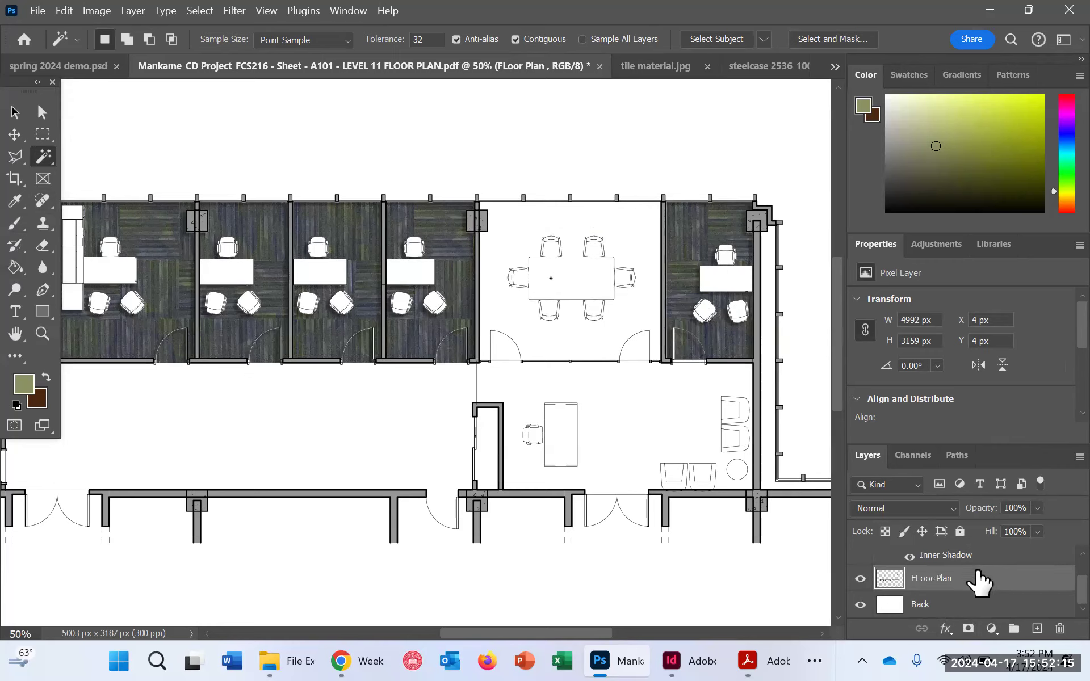
{"action": "left_click", "coordinate": [604, 338]}
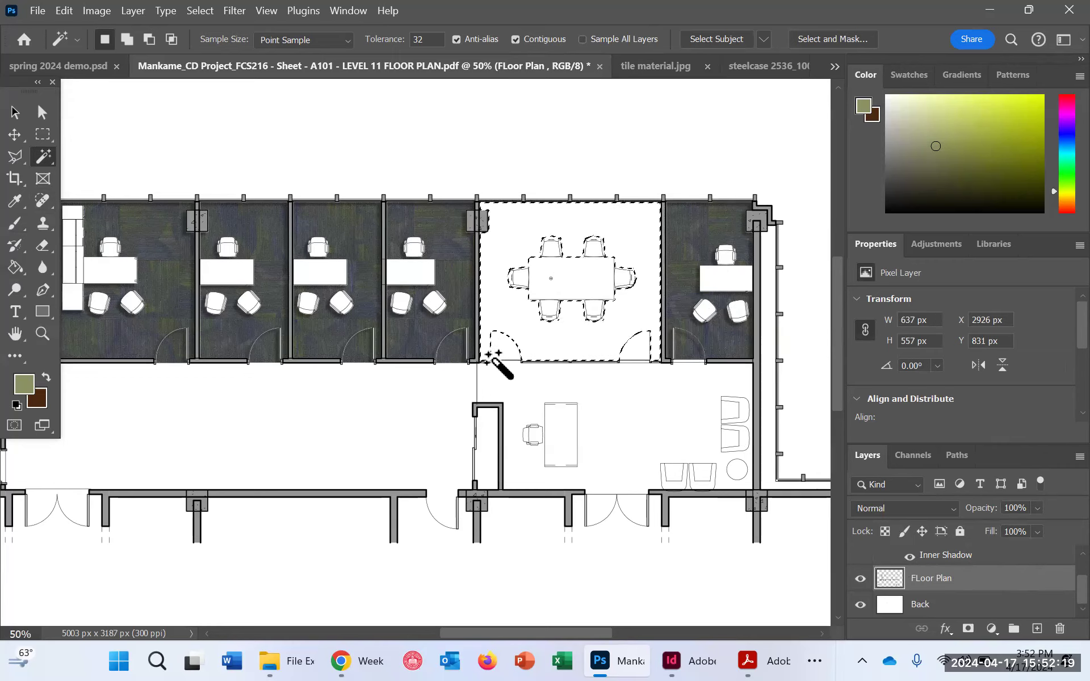
{"action": "key", "text": "shift"}
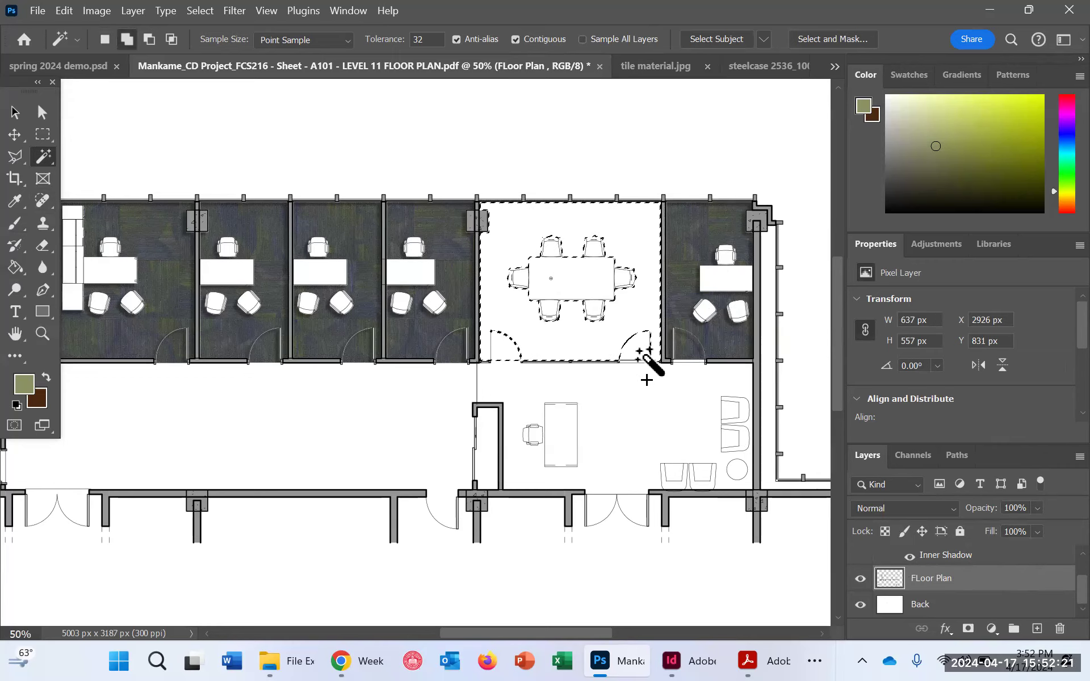
{"action": "left_click", "coordinate": [634, 345], "text": "shift"}
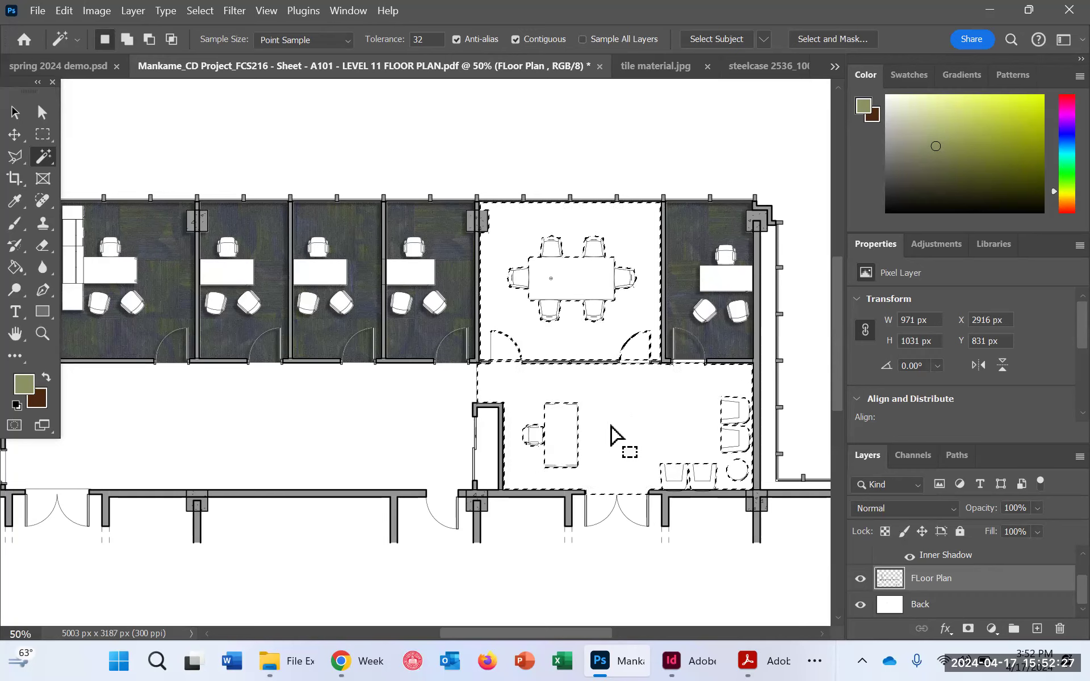
Step: Create a new layer above the FLoor Plan layer and name it Wooden Flooring
{"action": "key", "text": "shift"}
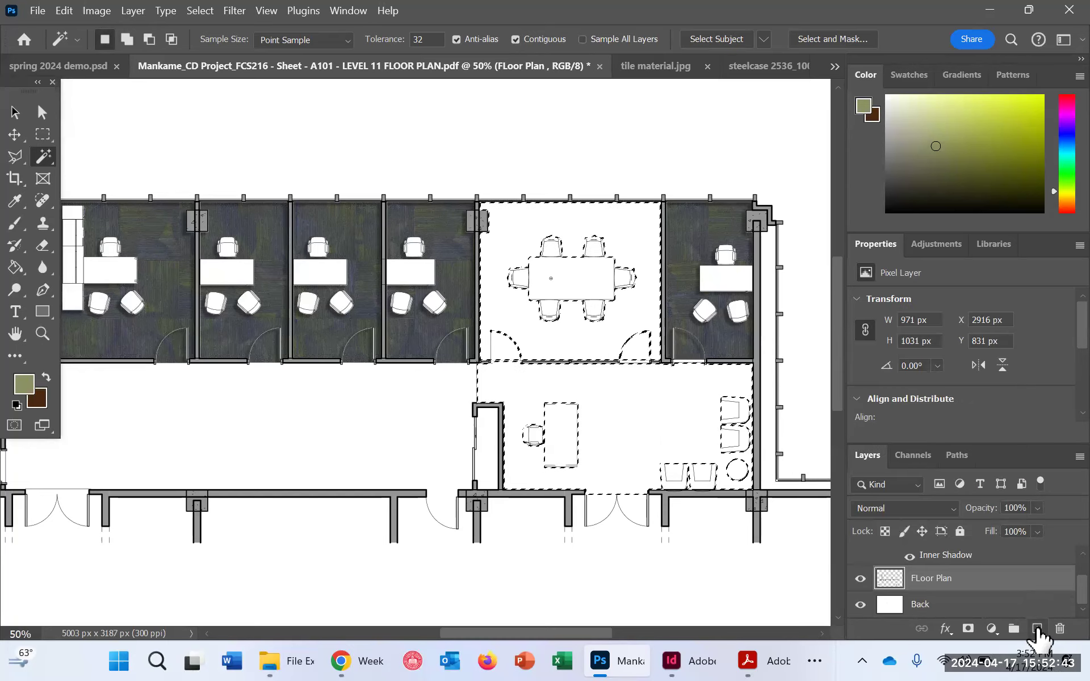
{"action": "left_click", "coordinate": [1037, 629]}
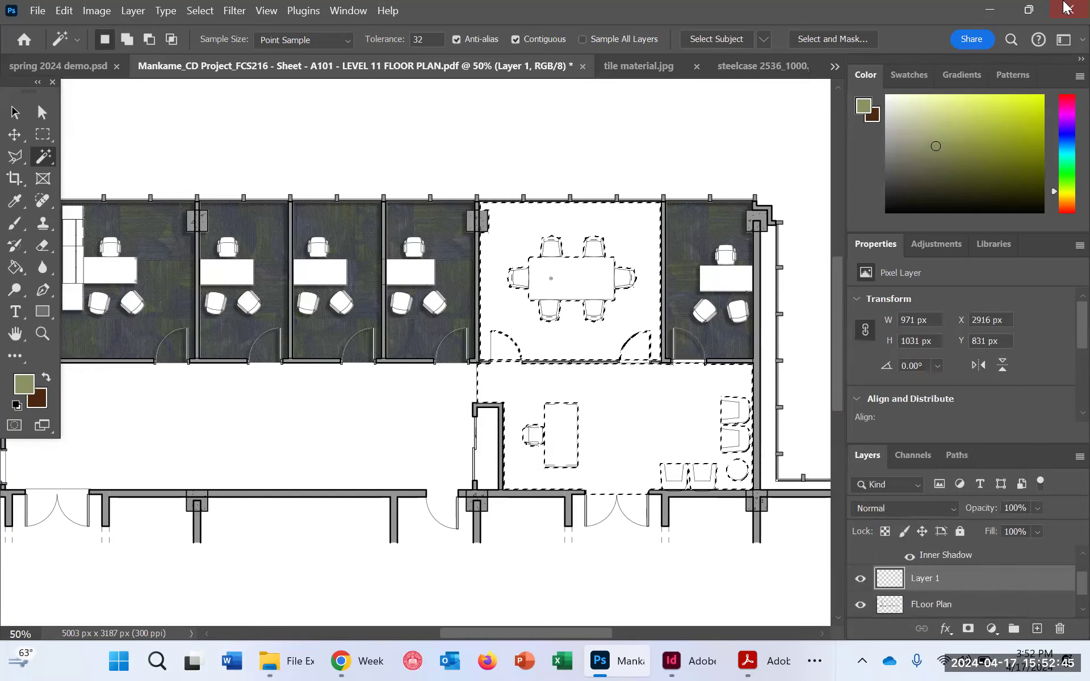
{"action": "double_click", "coordinate": [925, 579]}
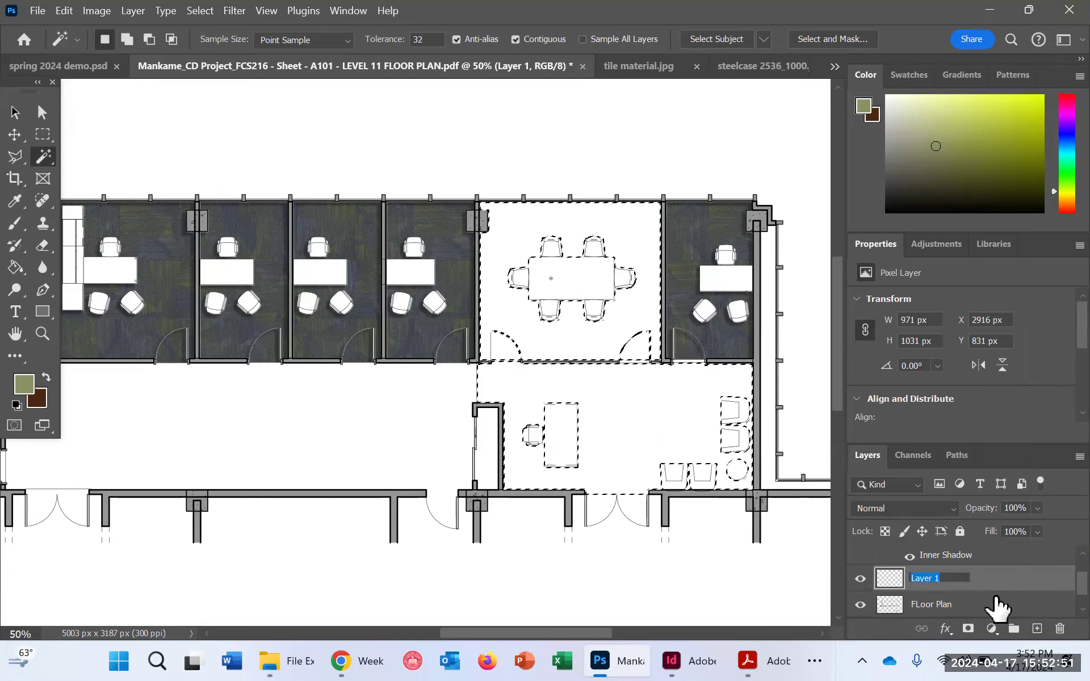
{"action": "type", "text": "Wooo"}
{"action": "type", "text": "en"}
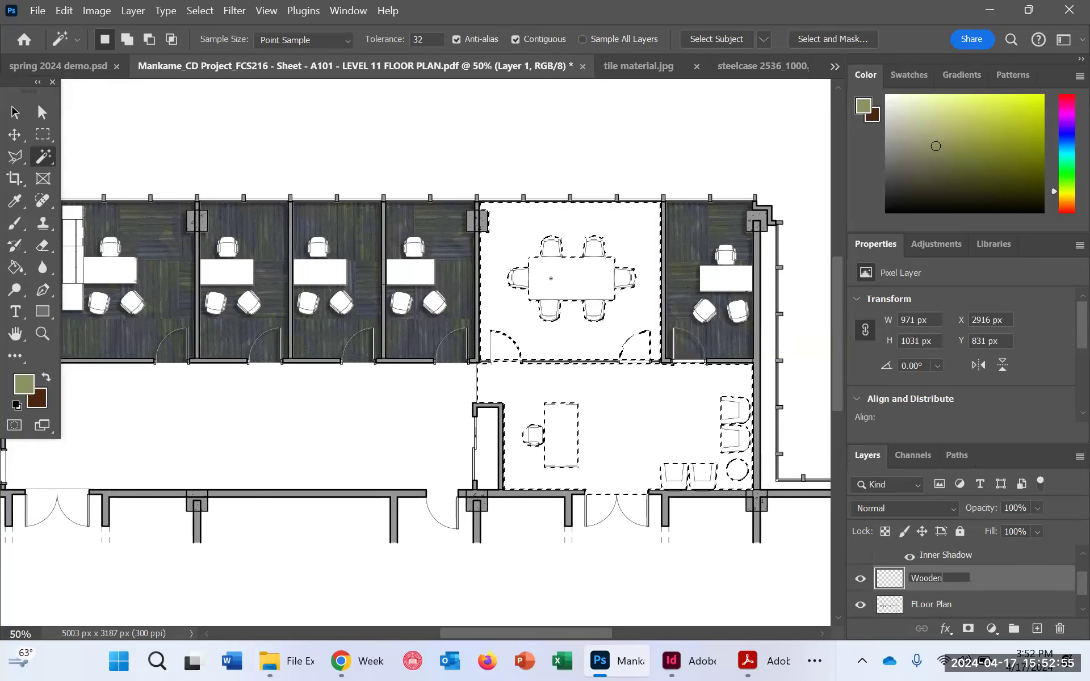
{"action": "type", "text": " Floorin"}
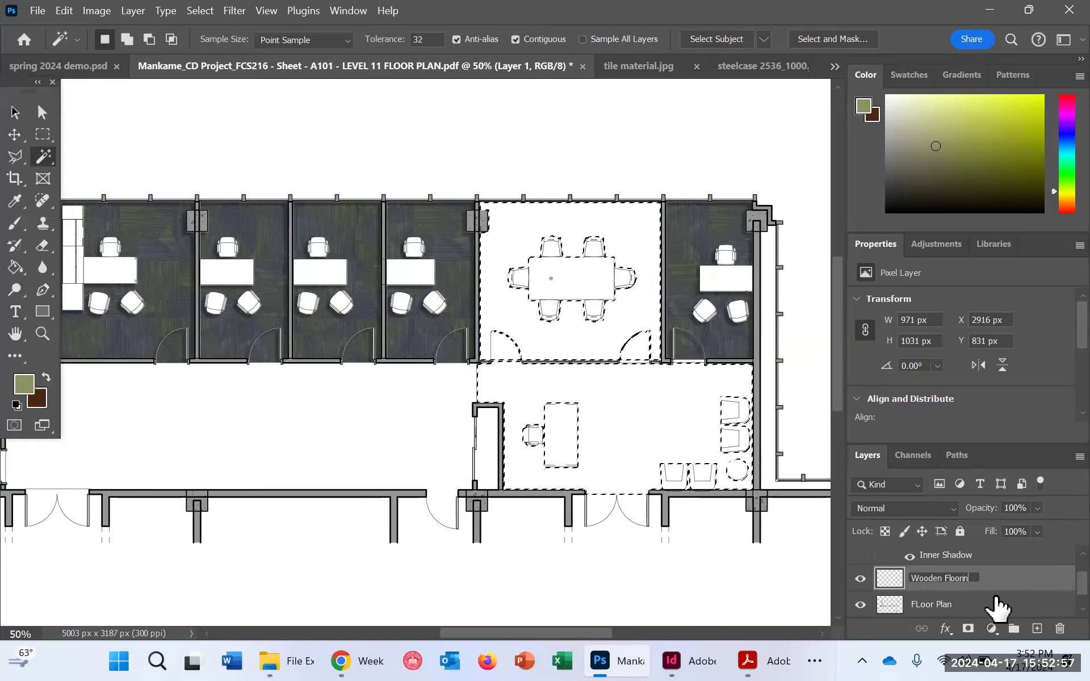
{"action": "key", "text": "Return"}
Step: Fill the selected meeting room and reception floors with the olive-green foreground color on the Wooden Flooring layer
{"action": "left_click", "coordinate": [972, 602]}
{"action": "left_click", "coordinate": [967, 584]}
{"action": "key", "text": "g"}
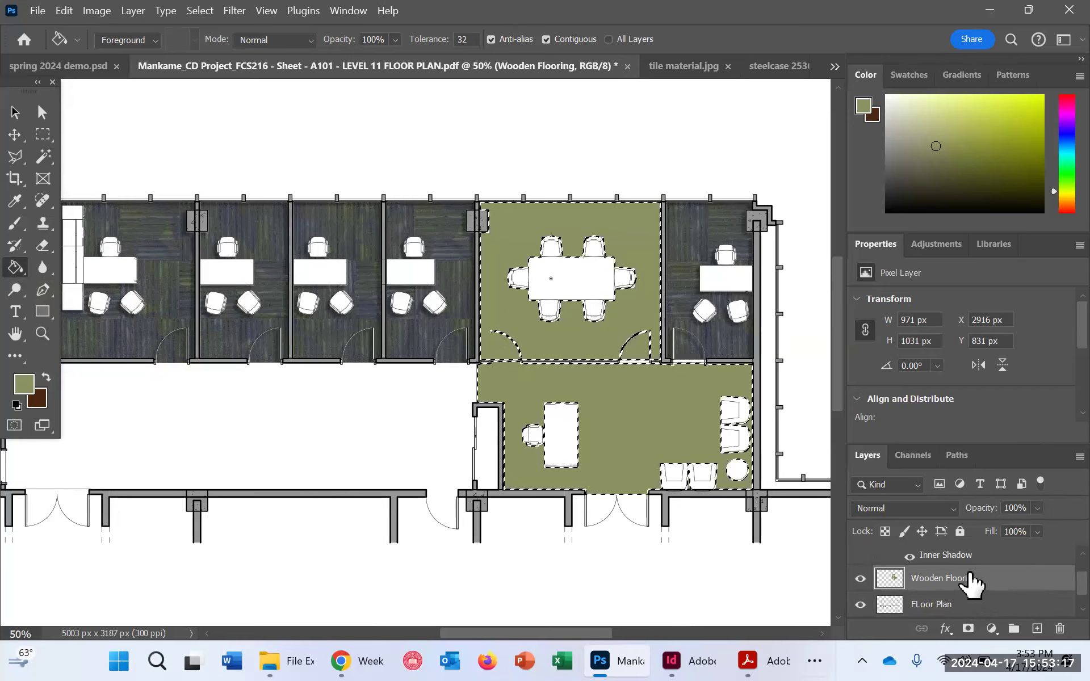
Step: Add a Pattern Overlay to the Wooden Flooring layer using the light brown herringbone wood pattern at 37% scale
{"action": "right_click", "coordinate": [969, 578]}
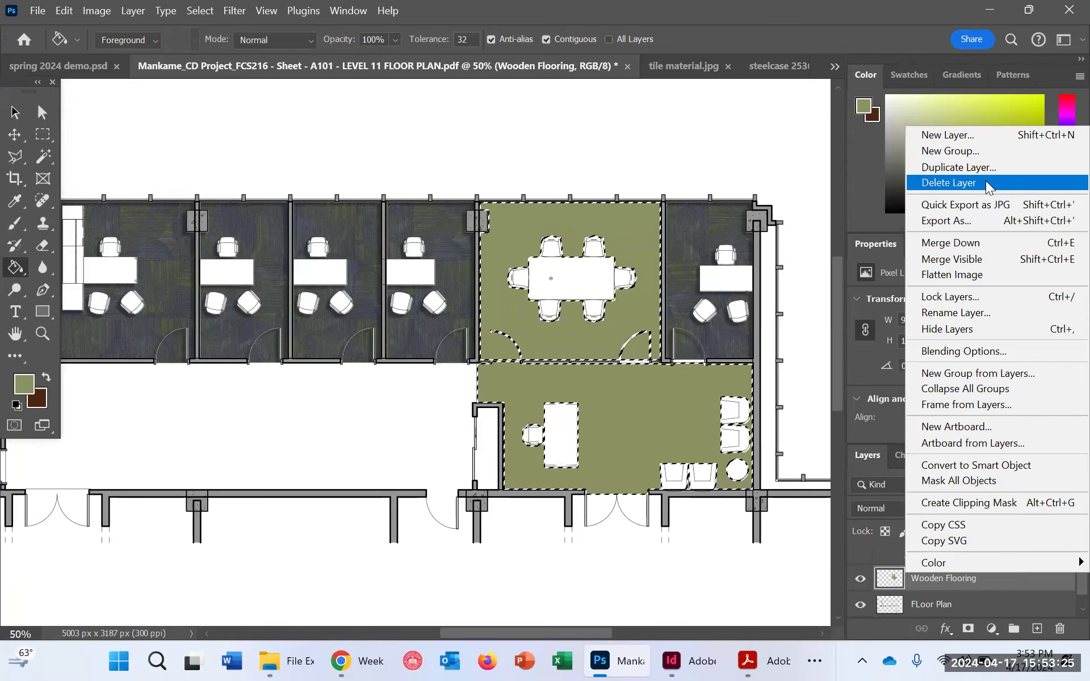
{"action": "left_click", "coordinate": [1001, 353]}
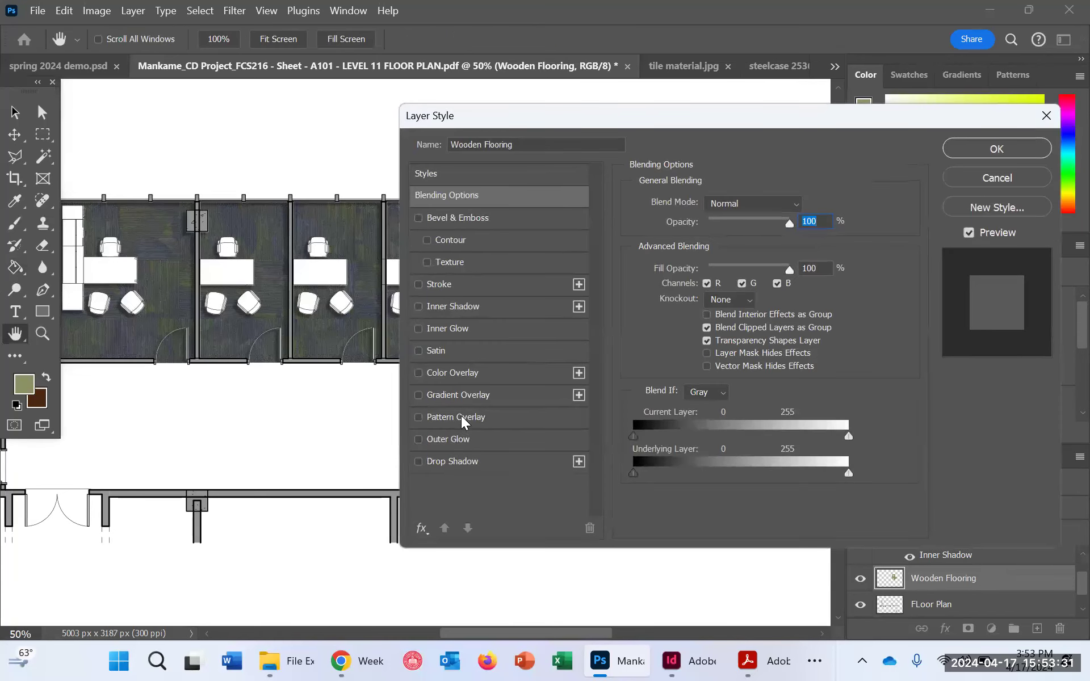
{"action": "left_click", "coordinate": [463, 421]}
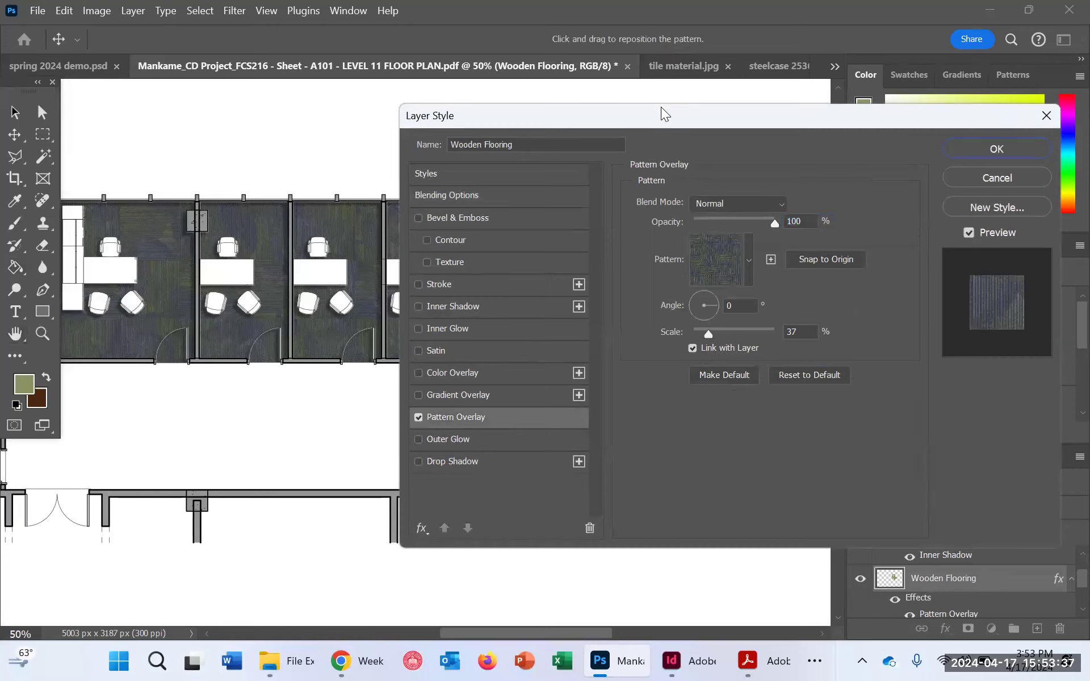
{"action": "left_click_drag", "start_coordinate": [662, 109], "coordinate": [173, 105]}
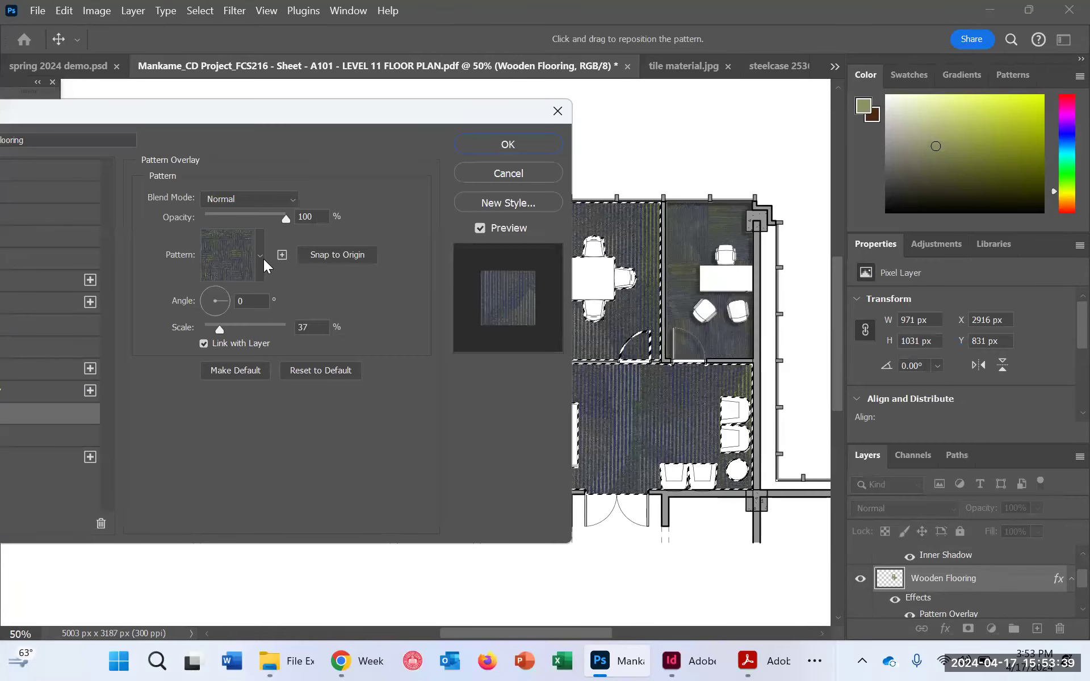
{"action": "left_click", "coordinate": [260, 256]}
{"action": "left_click", "coordinate": [171, 402]}
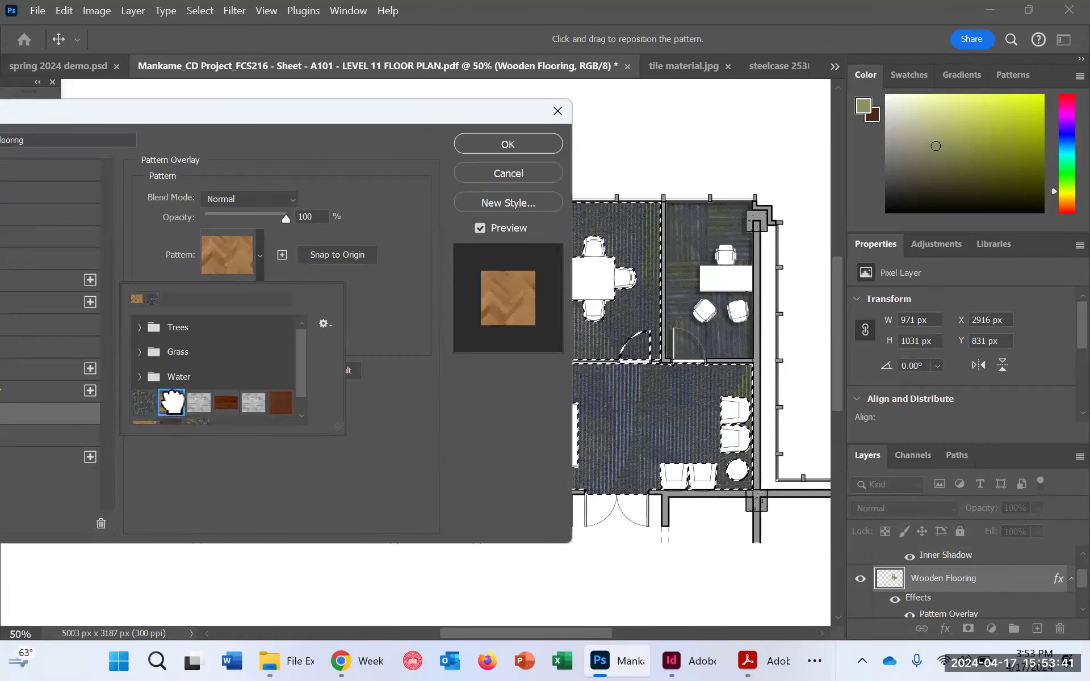
{"action": "left_click", "coordinate": [340, 439]}
{"action": "left_click_drag", "start_coordinate": [222, 328], "coordinate": [220, 322]}
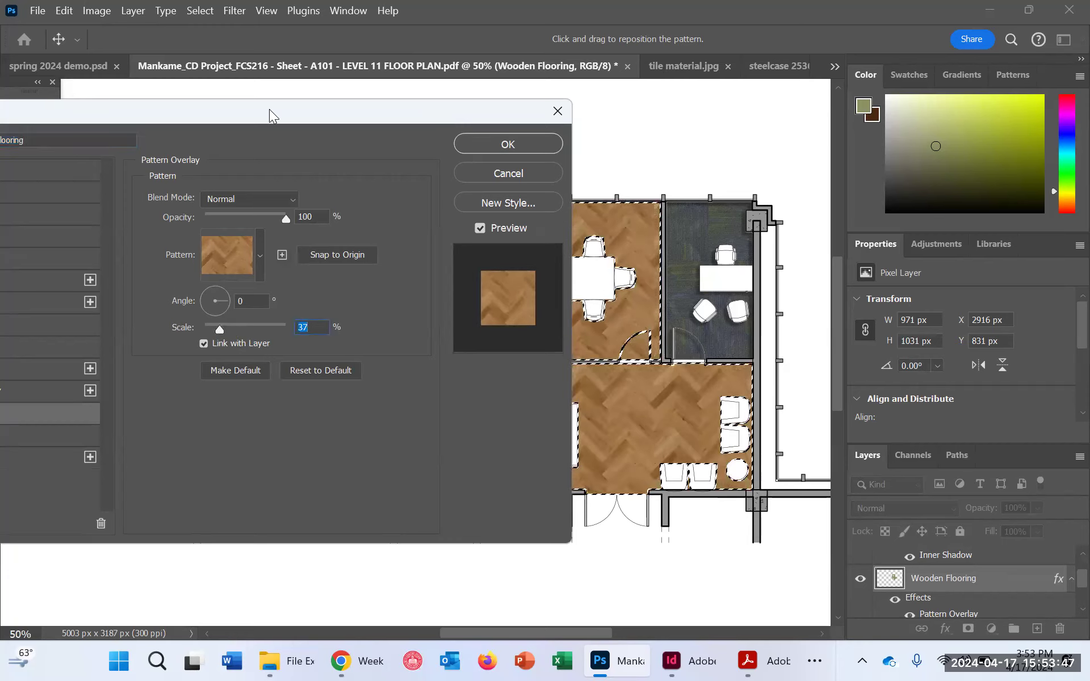
Step: Add a Multiply inner shadow with 41% opacity, 20 px distance, 11% choke and 8 px size, and apply the layer style
{"action": "left_click_drag", "start_coordinate": [280, 109], "coordinate": [987, 91]}
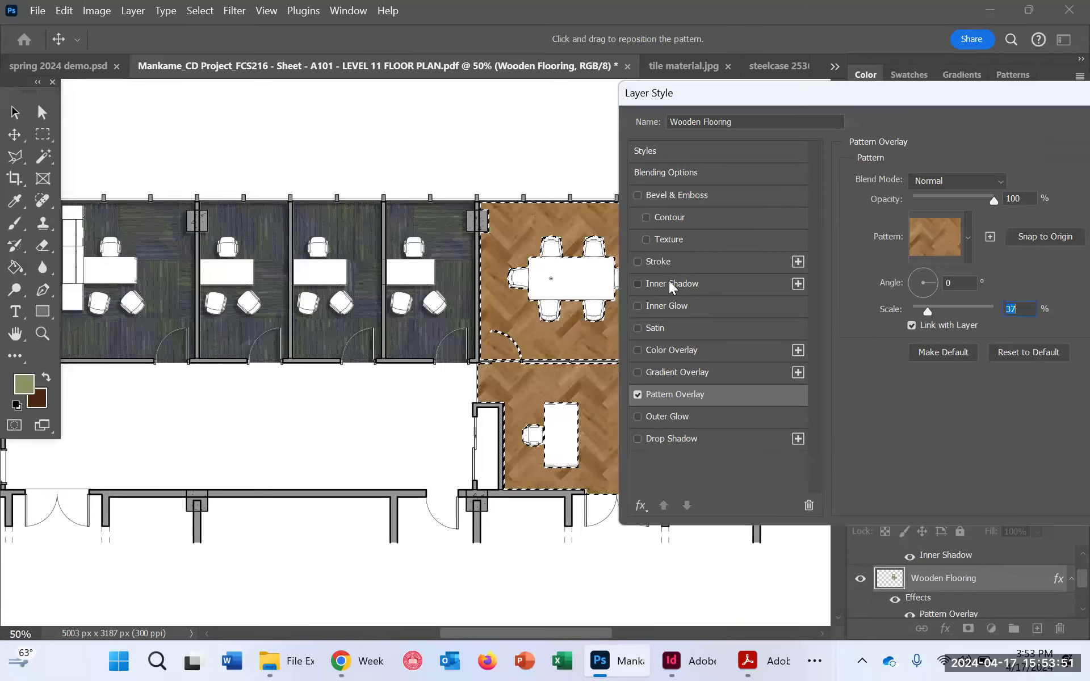
{"action": "left_click", "coordinate": [697, 279]}
{"action": "left_click_drag", "start_coordinate": [826, 116], "coordinate": [137, 180]}
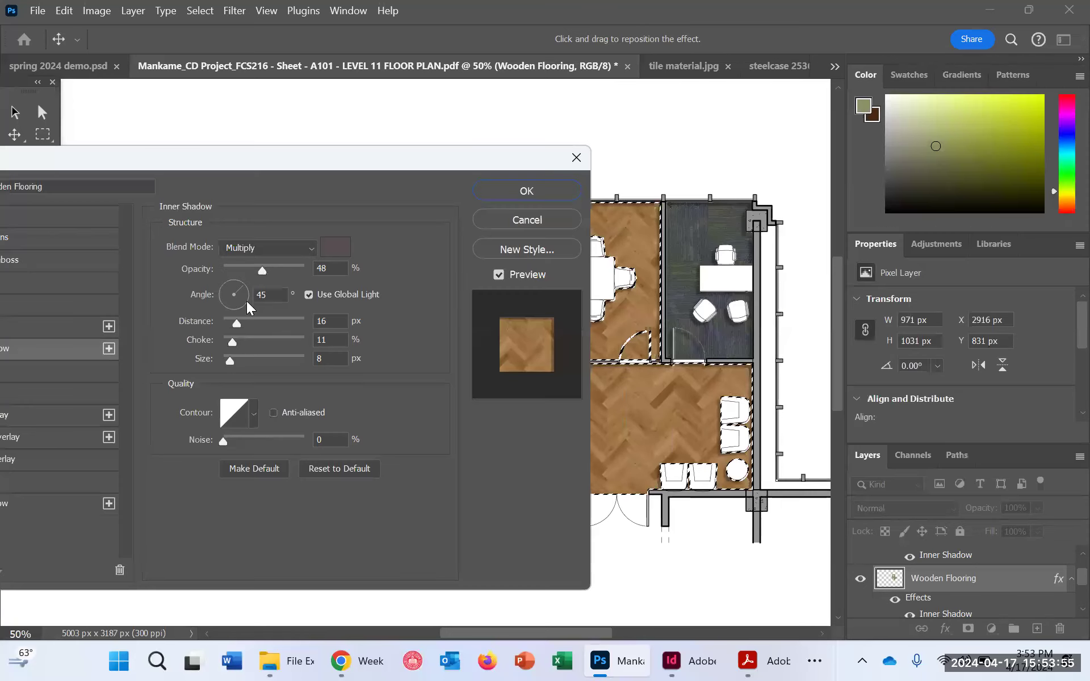
{"action": "left_click_drag", "start_coordinate": [266, 274], "coordinate": [283, 274]}
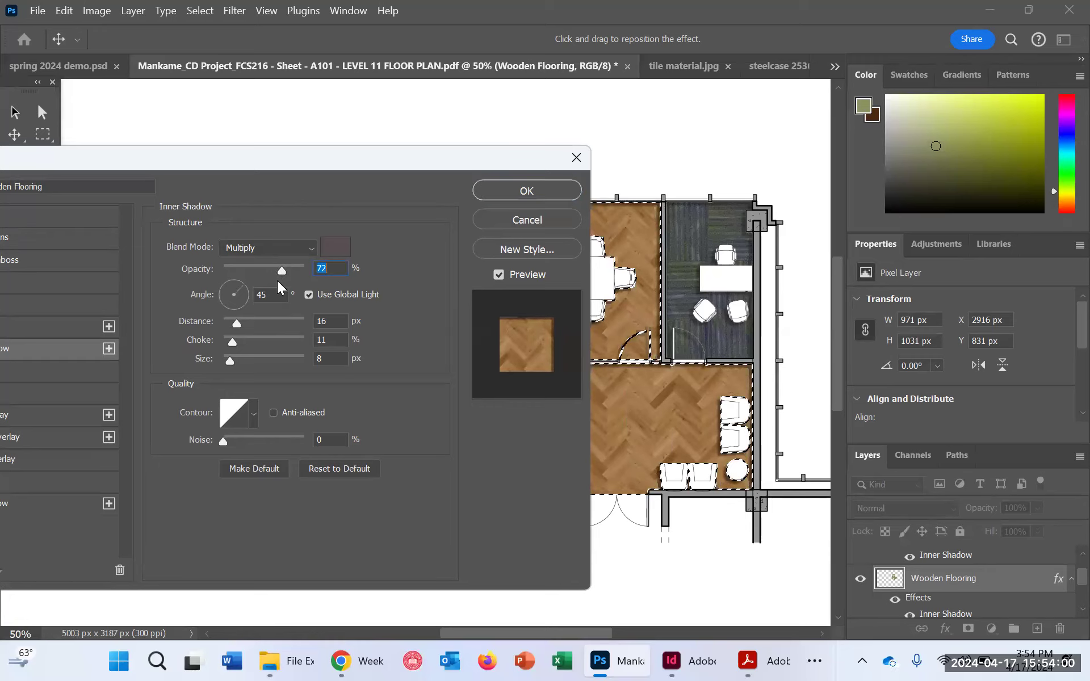
{"action": "left_click", "coordinate": [255, 320]}
{"action": "left_click_drag", "start_coordinate": [280, 271], "coordinate": [269, 270]}
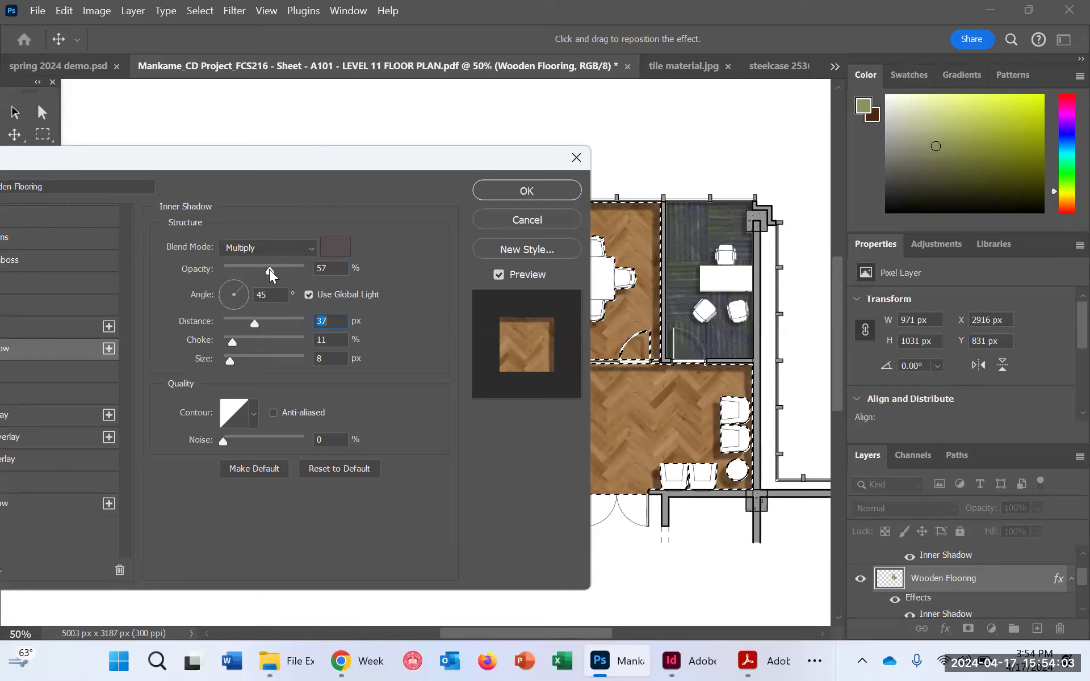
{"action": "left_click_drag", "start_coordinate": [254, 321], "coordinate": [242, 317]}
{"action": "left_click", "coordinate": [236, 340]}
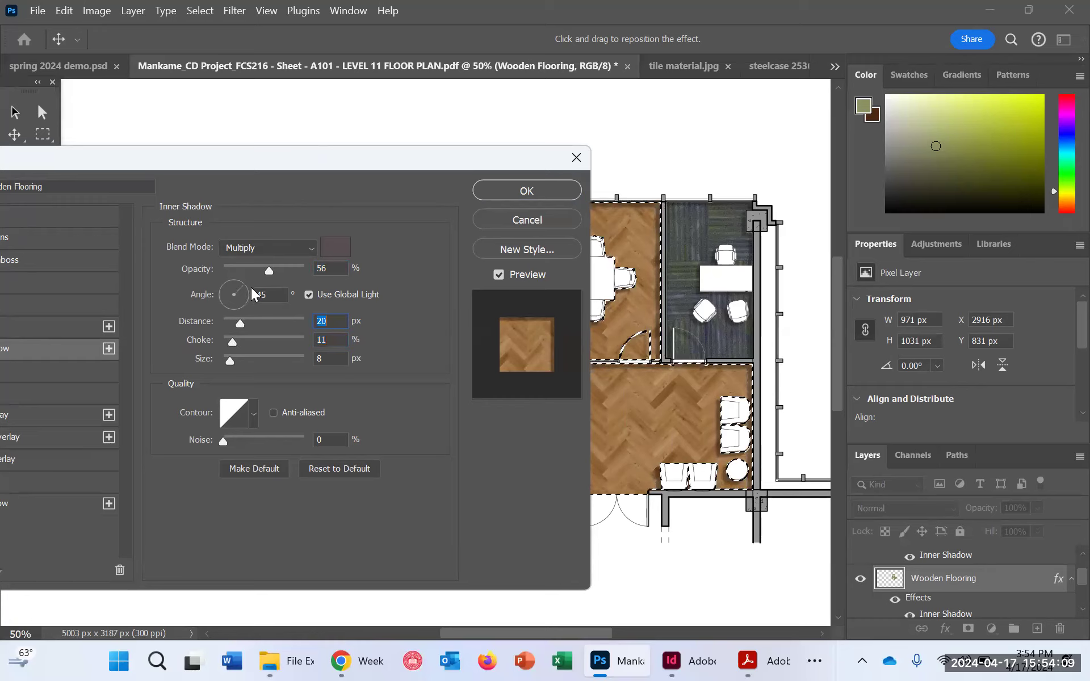
{"action": "left_click_drag", "start_coordinate": [271, 273], "coordinate": [254, 274]}
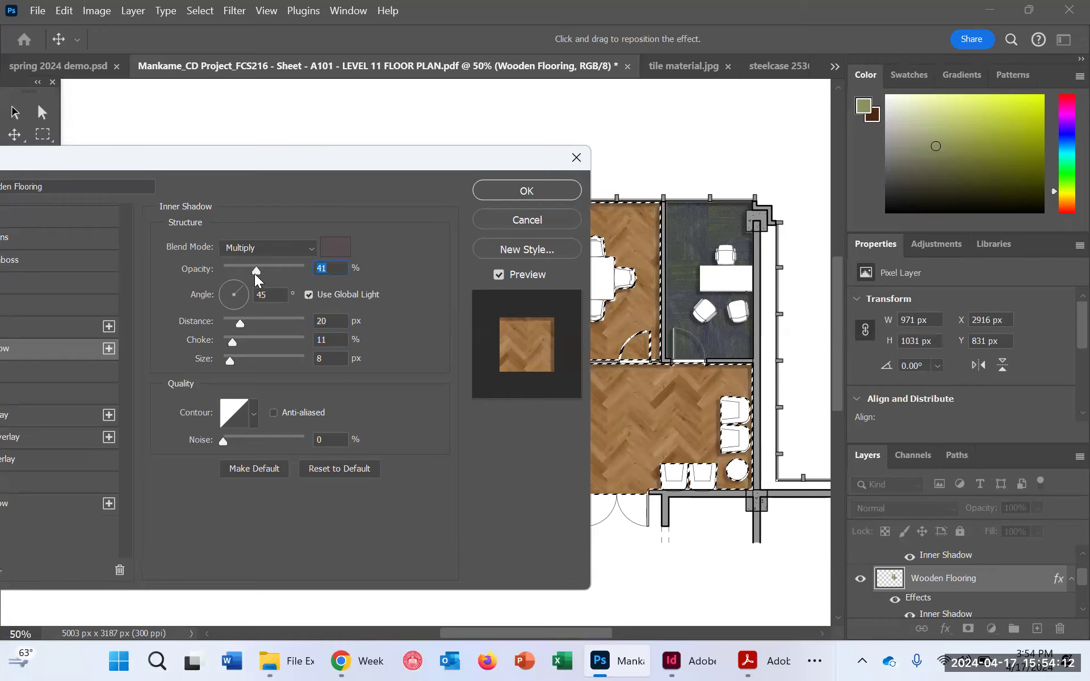
{"action": "left_click", "coordinate": [526, 192]}
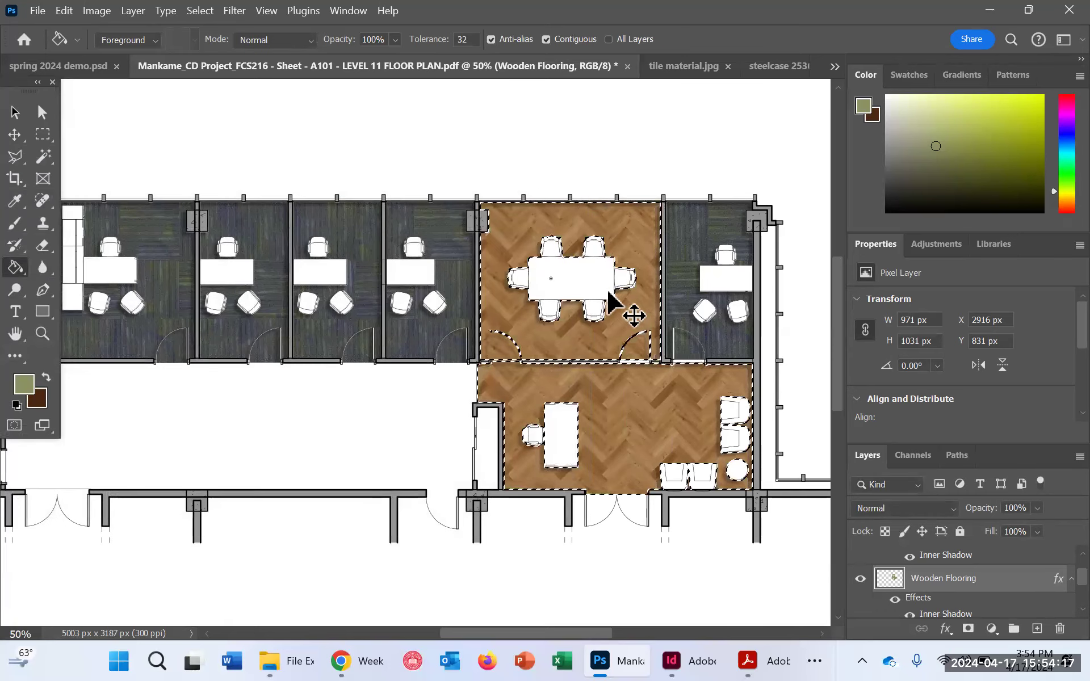
Step: Deselect the meeting room and reception floor areas
{"action": "key", "text": "ctrl+d"}
{"action": "right_click", "coordinate": [609, 291]}
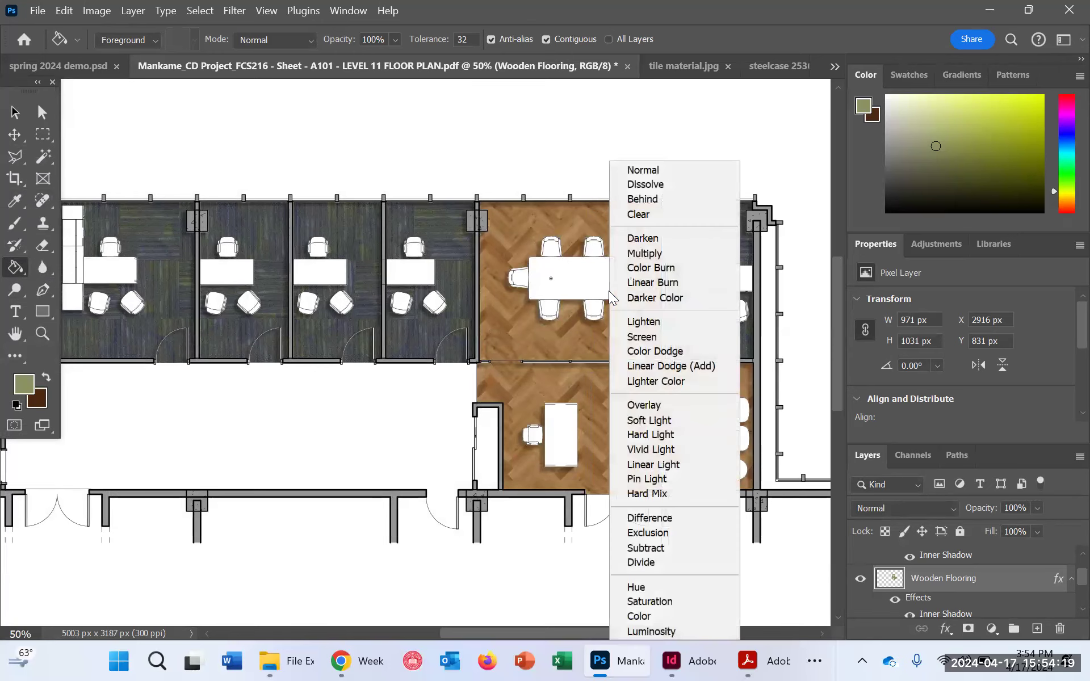
{"action": "left_click", "coordinate": [175, 505]}
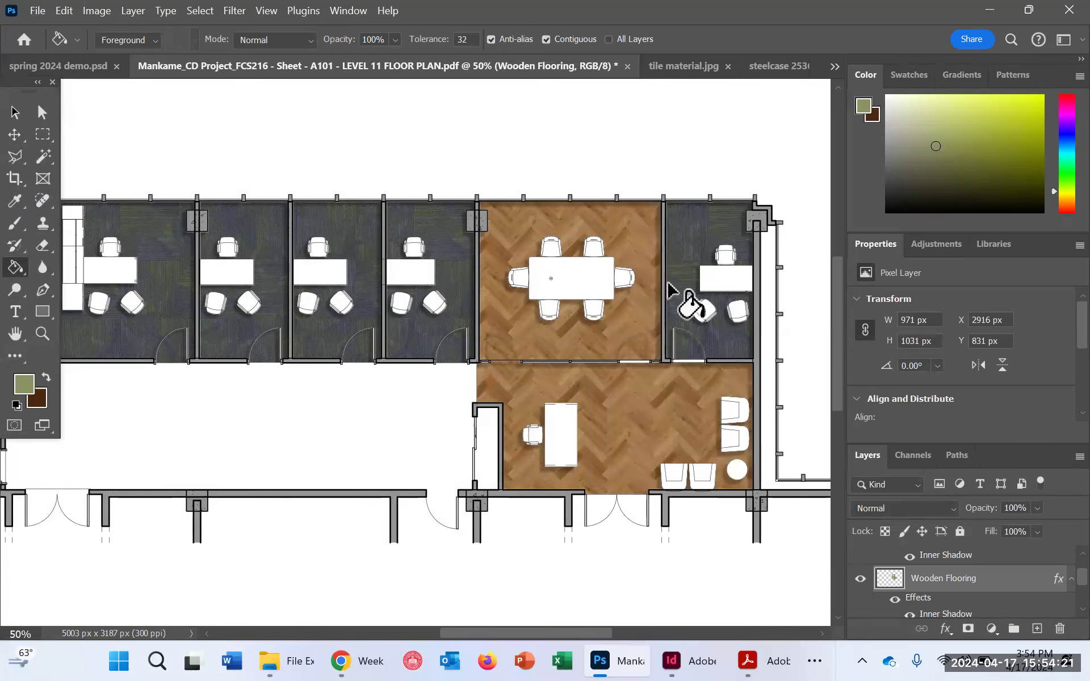
{"action": "scroll", "coordinate": [703, 272], "scroll_direction": "down", "scroll_amount": 2}
{"action": "scroll", "coordinate": [700, 267], "scroll_direction": "down", "scroll_amount": 1}
{"action": "scroll", "coordinate": [691, 256], "scroll_direction": "up", "scroll_amount": 5}
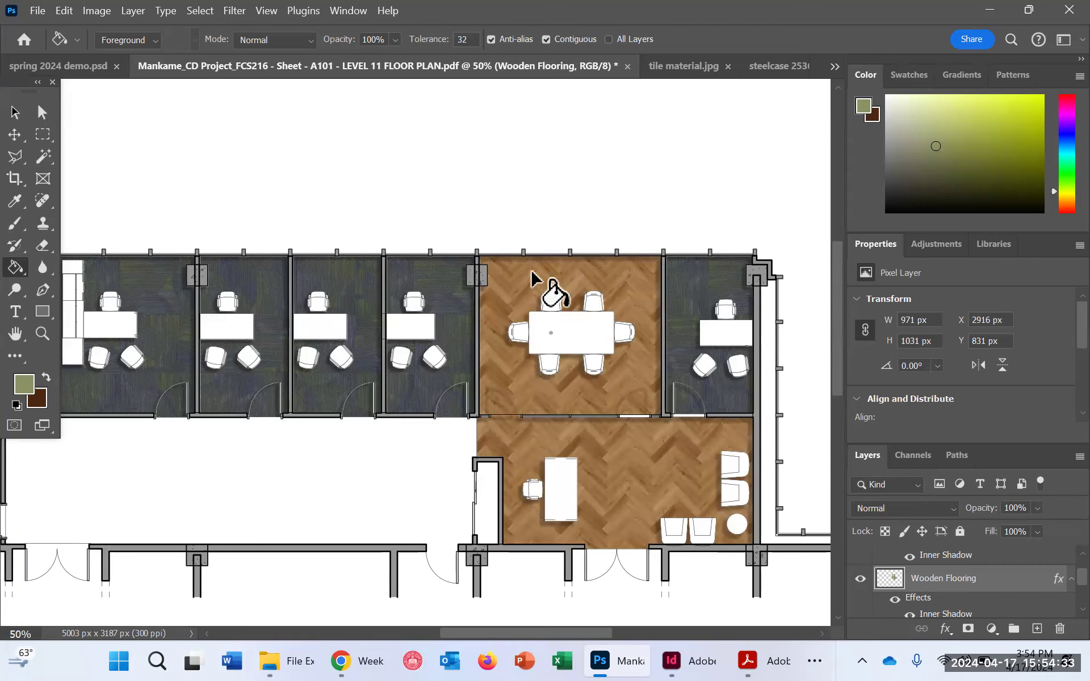
Step: Check the steelcase 2536_1000.jpg wood texture and select the meeting table top on the FLoor Plan layer with the Magic Wand
{"action": "left_click", "coordinate": [688, 66]}
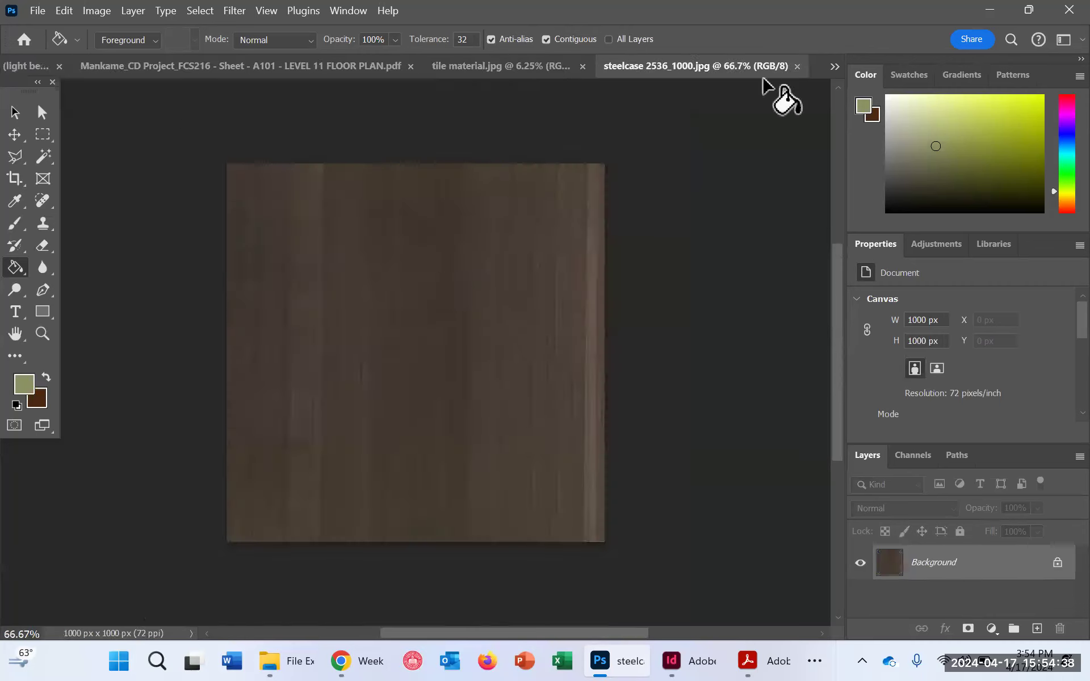
{"action": "left_click", "coordinate": [773, 66]}
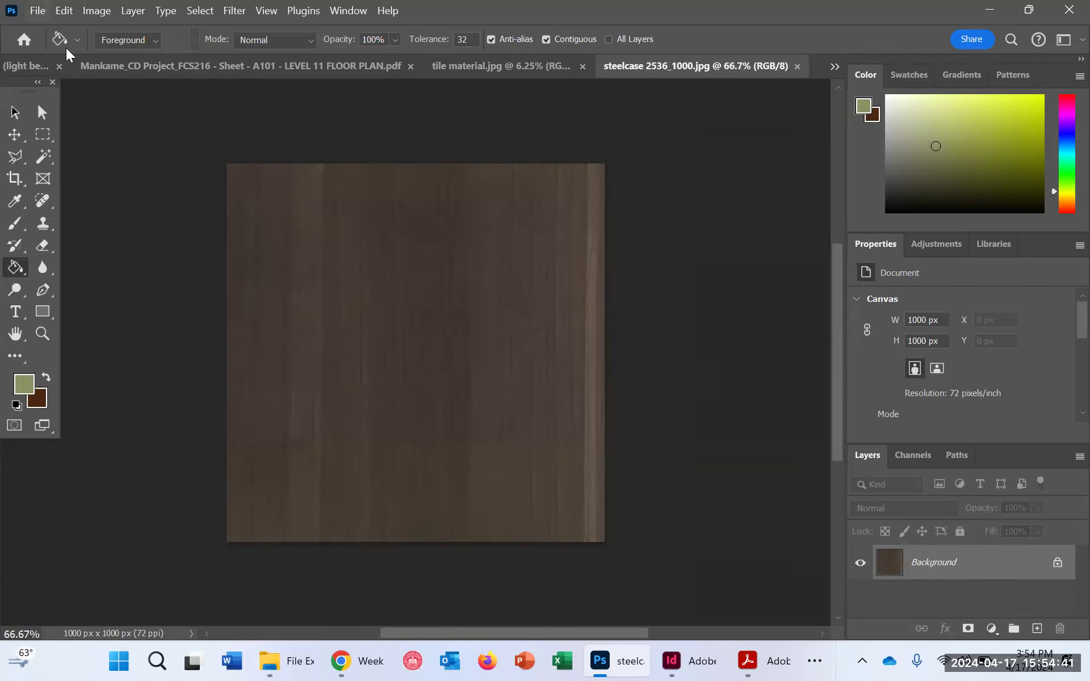
{"action": "left_click", "coordinate": [111, 66]}
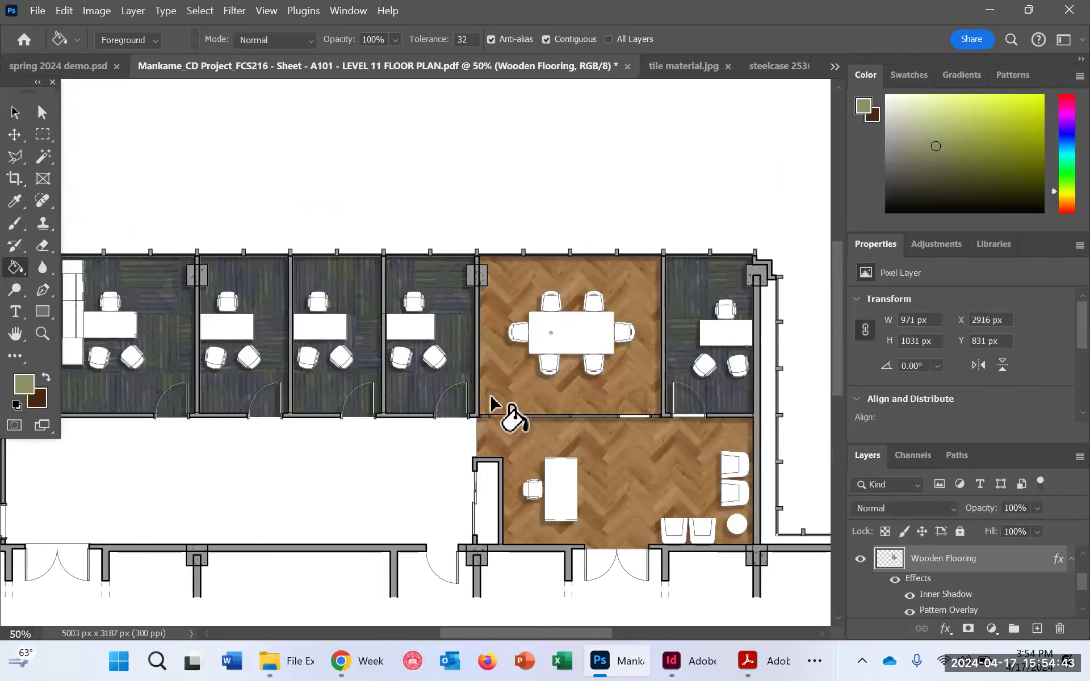
{"action": "scroll", "coordinate": [991, 585], "scroll_direction": "down", "scroll_amount": 2}
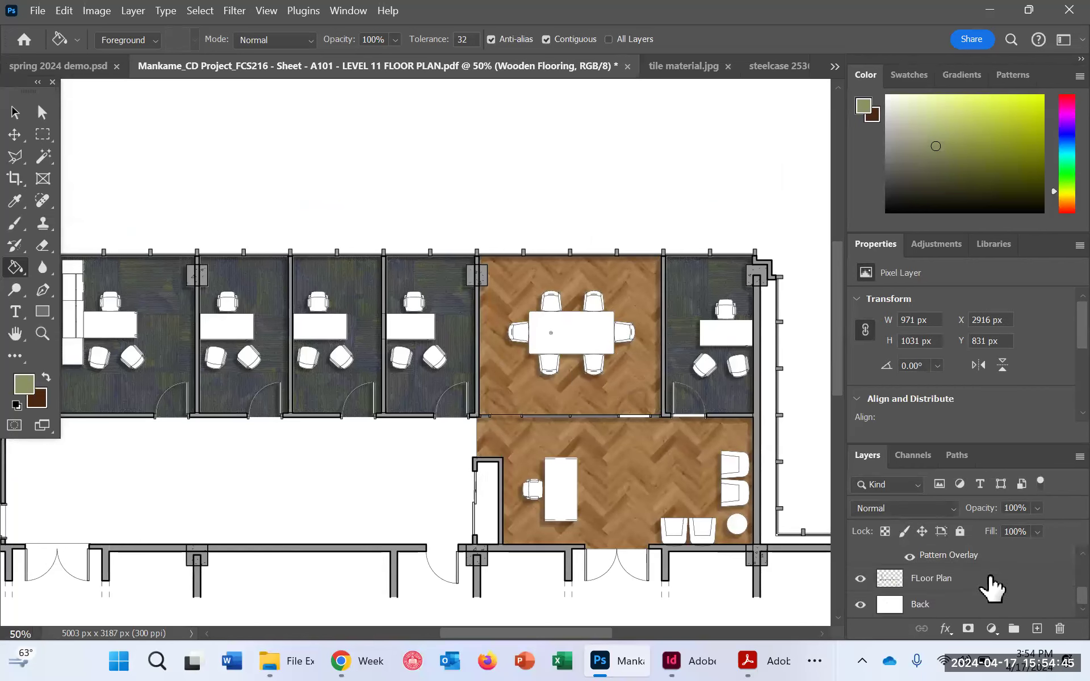
{"action": "left_click", "coordinate": [943, 581]}
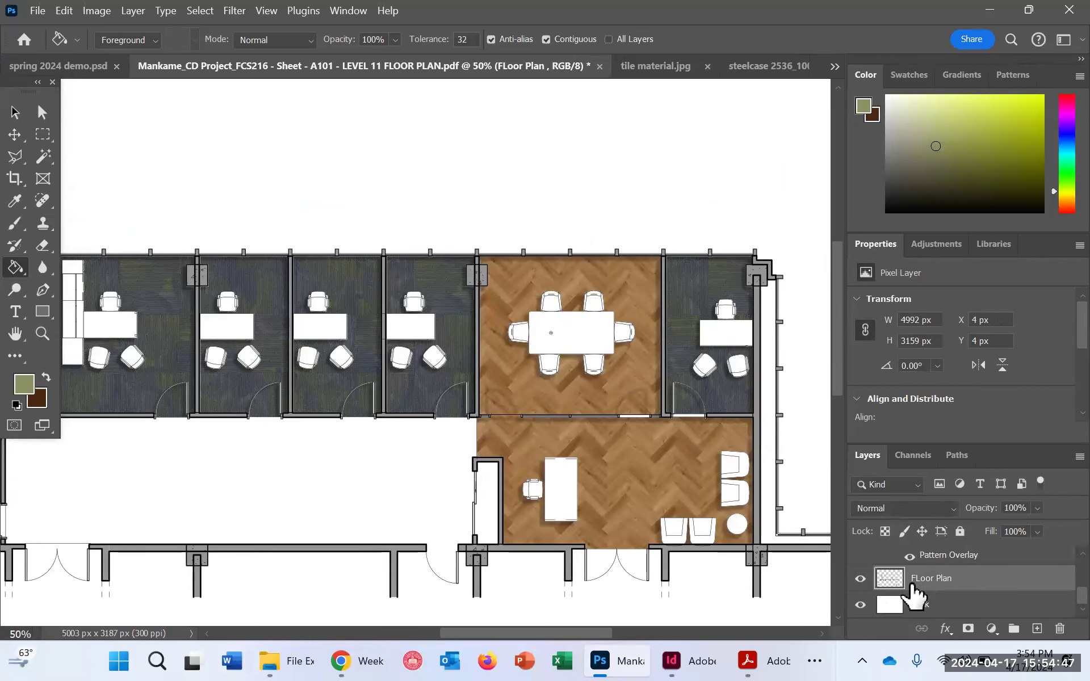
{"action": "left_click", "coordinate": [48, 161]}
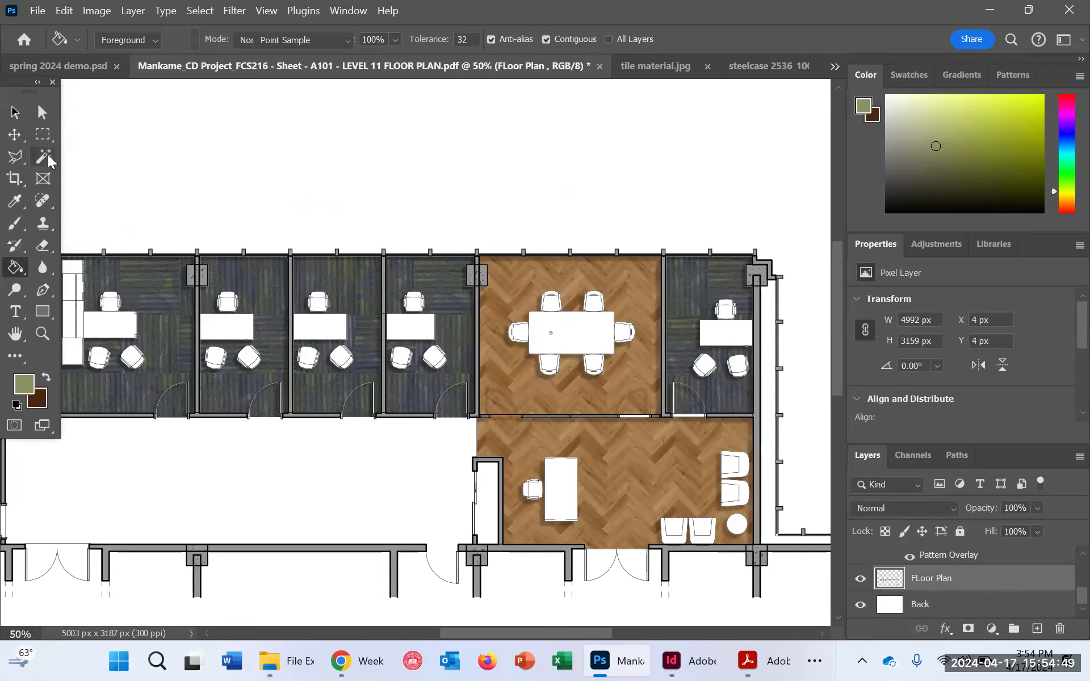
{"action": "left_click", "coordinate": [562, 332]}
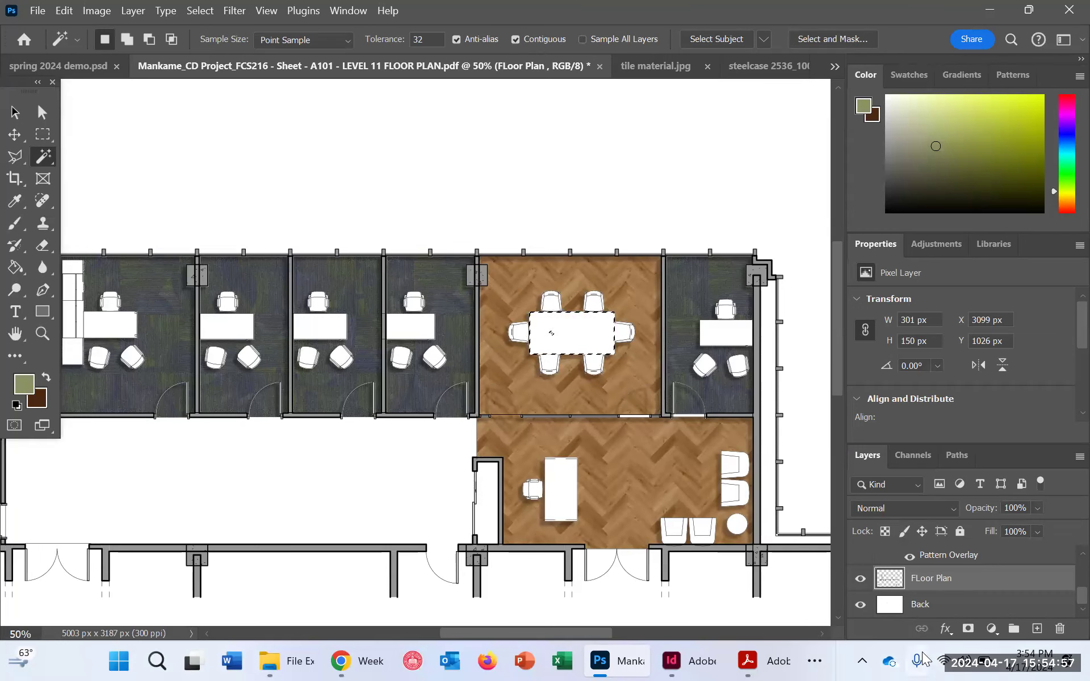
Step: Fill the selected meeting table top with a Pattern fill layer using the dark wood pattern at a 90° angle and 144% scale
{"action": "left_click", "coordinate": [992, 630]}
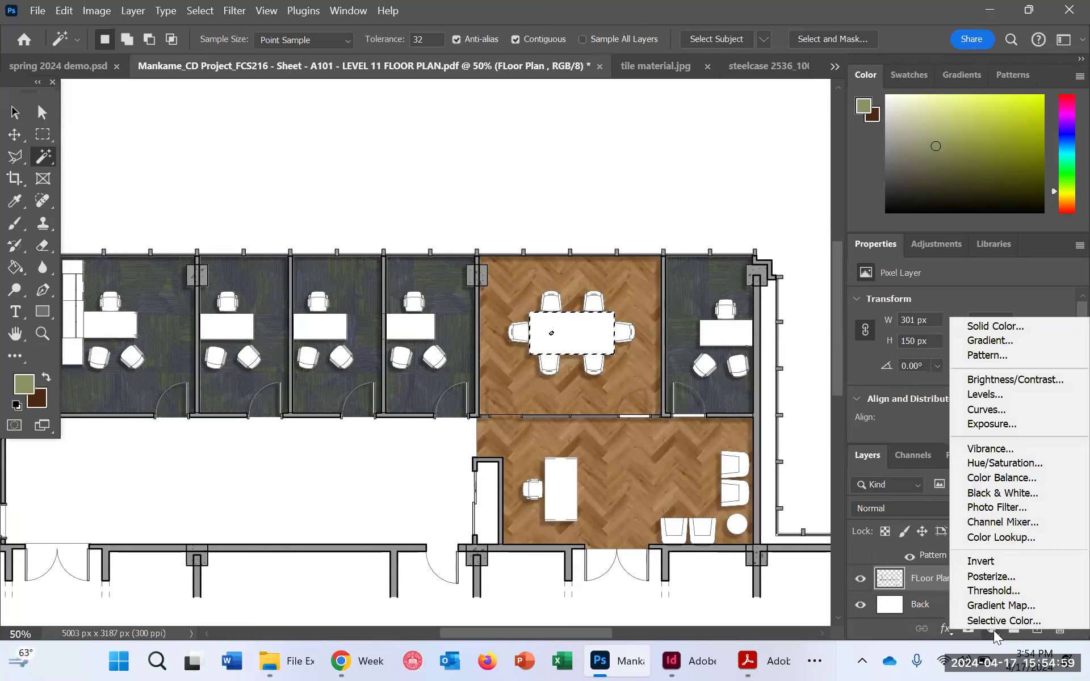
{"action": "left_click", "coordinate": [987, 356]}
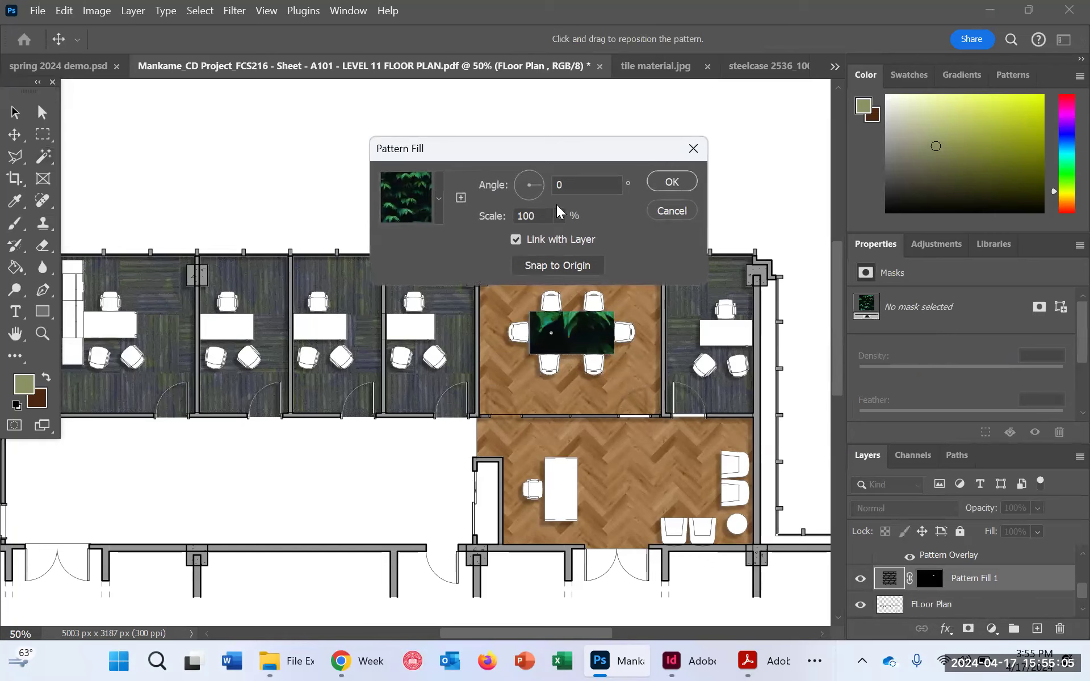
{"action": "left_click", "coordinate": [436, 198]}
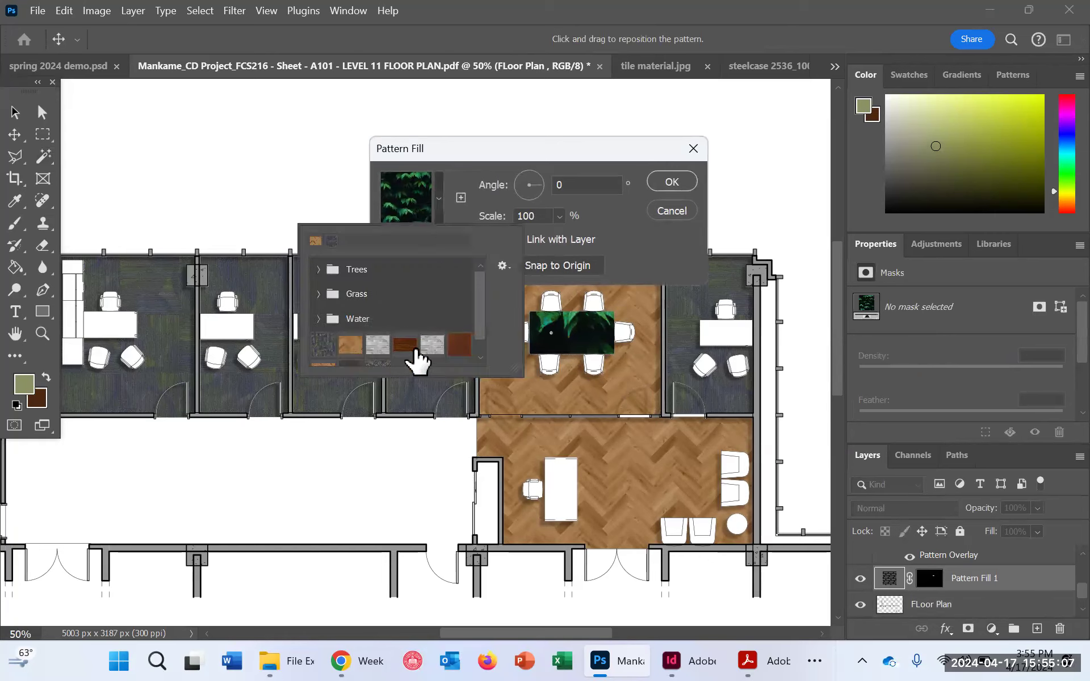
{"action": "scroll", "coordinate": [478, 341], "scroll_direction": "down", "scroll_amount": 1}
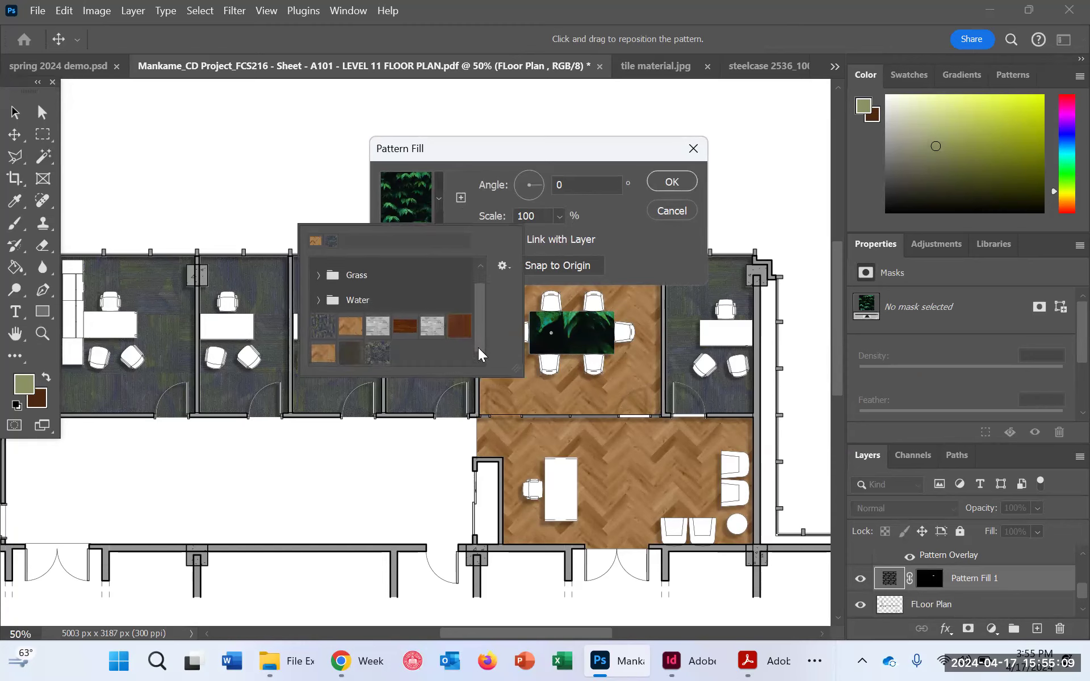
{"action": "left_click", "coordinate": [350, 358]}
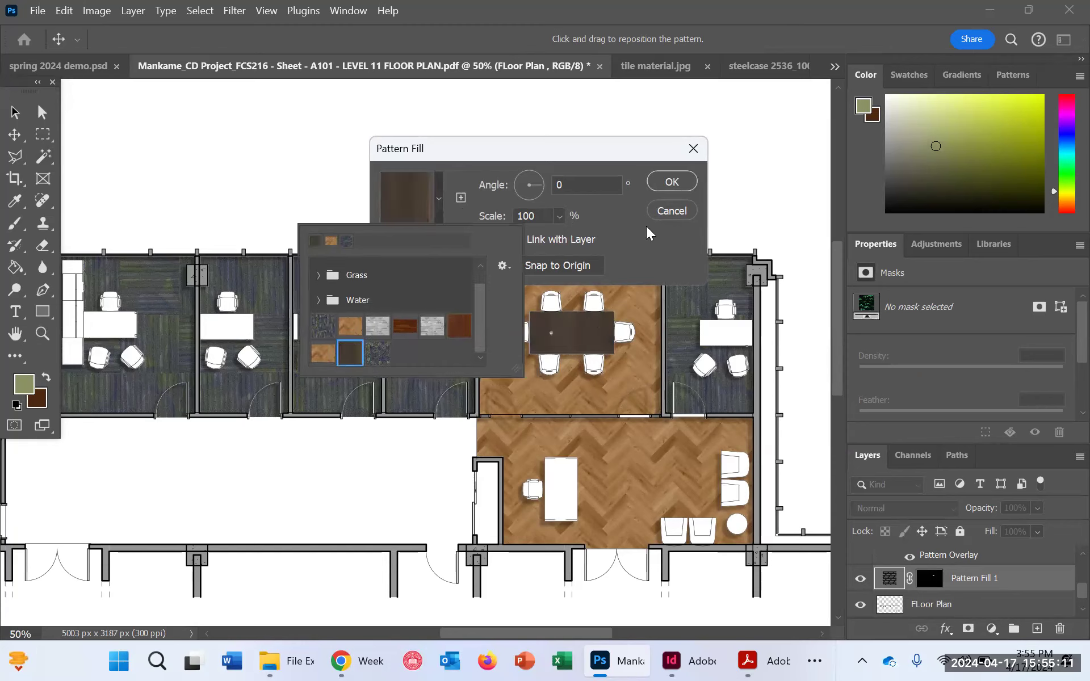
{"action": "left_click", "coordinate": [577, 199]}
{"action": "left_click_drag", "start_coordinate": [580, 187], "coordinate": [507, 189]}
{"action": "type", "text": "90"}
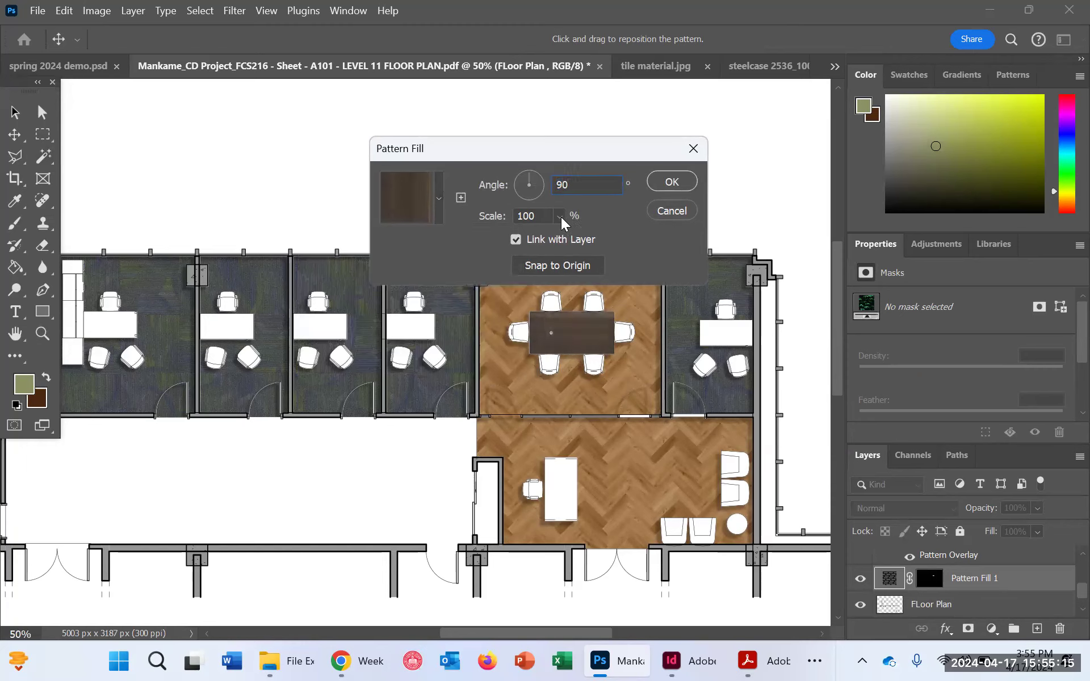
{"action": "mouse_move", "coordinate": [558, 242]}
{"action": "left_mouse_down"}
{"action": "mouse_move", "coordinate": [568, 252]}
{"action": "mouse_move", "coordinate": [567, 237]}
{"action": "left_mouse_up"}
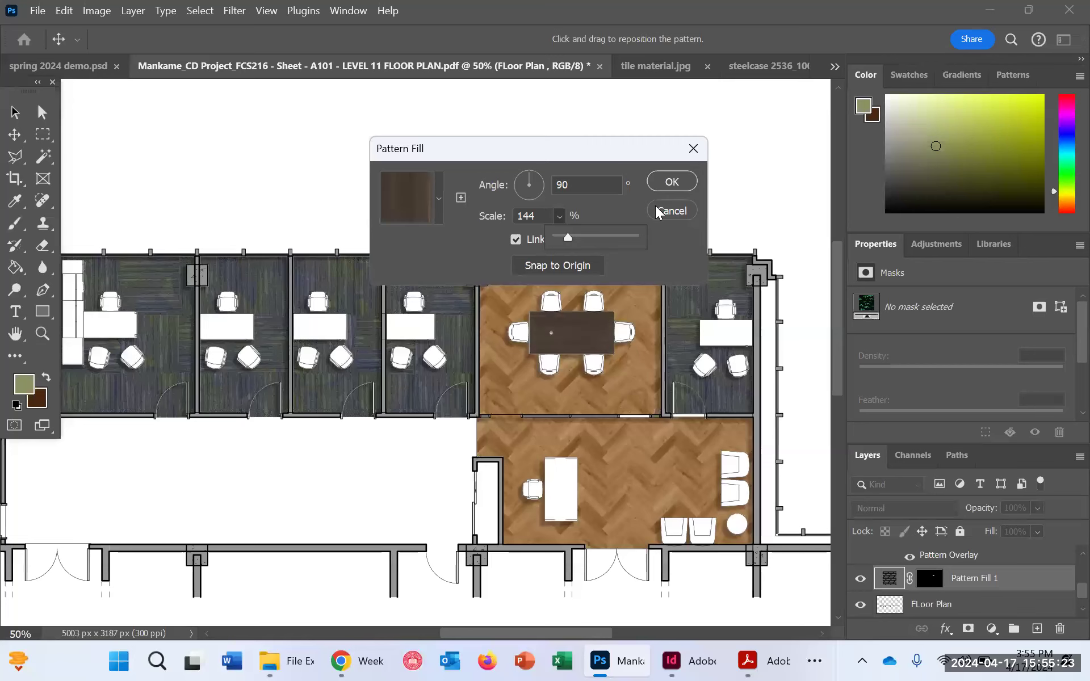
{"action": "left_click", "coordinate": [665, 182]}
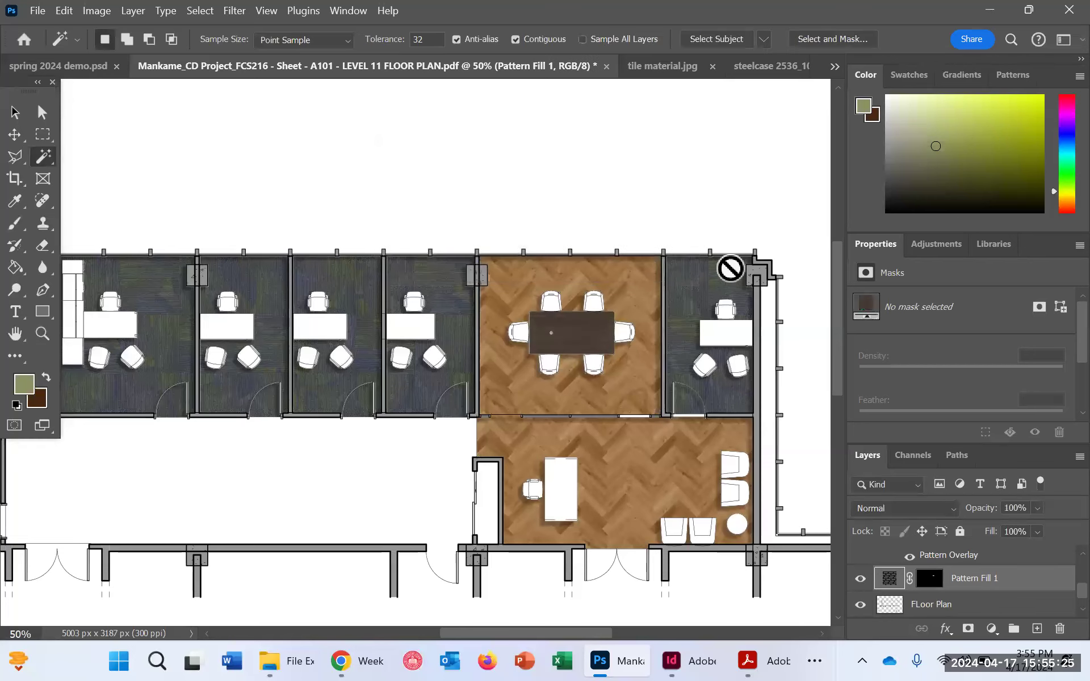
Step: Rename the meeting table's pattern fill layer to "table top"
{"action": "key", "text": "ctrl+plus"}
{"action": "key", "text": "ctrl+plus"}
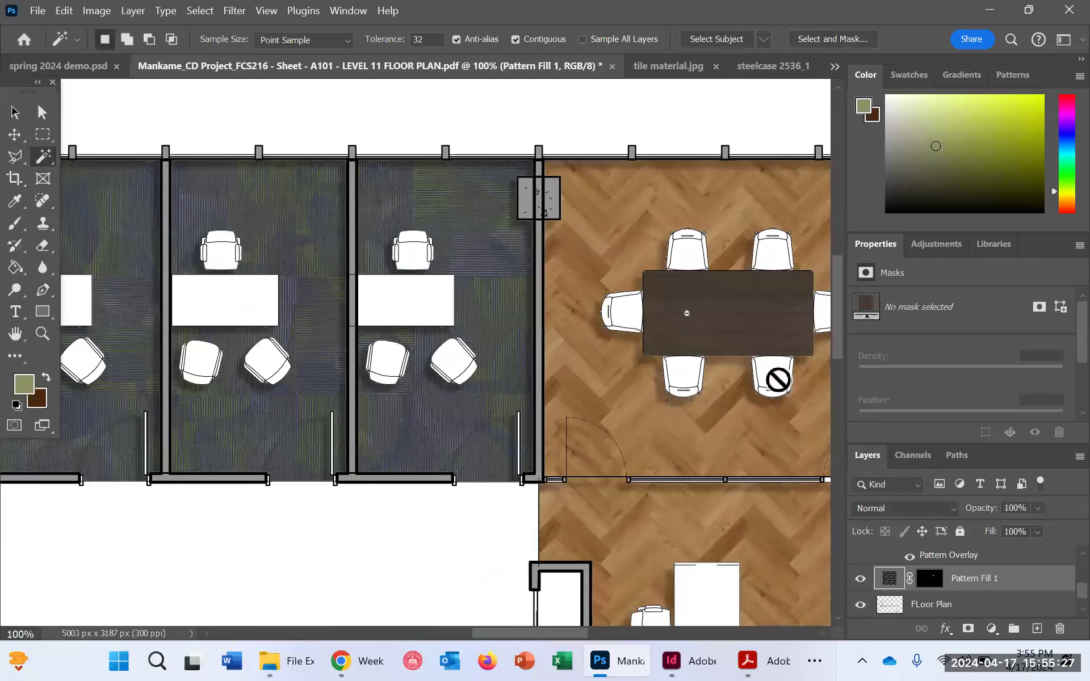
{"action": "left_click_drag", "start_coordinate": [489, 637], "coordinate": [528, 636]}
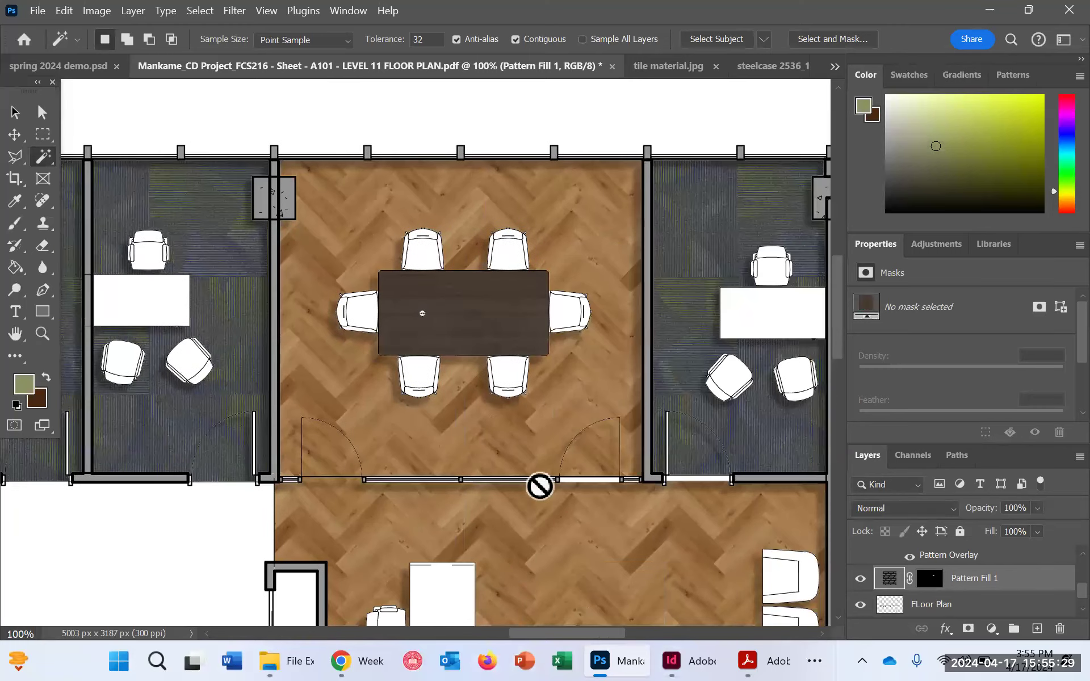
{"action": "key", "text": "ctrl+plus"}
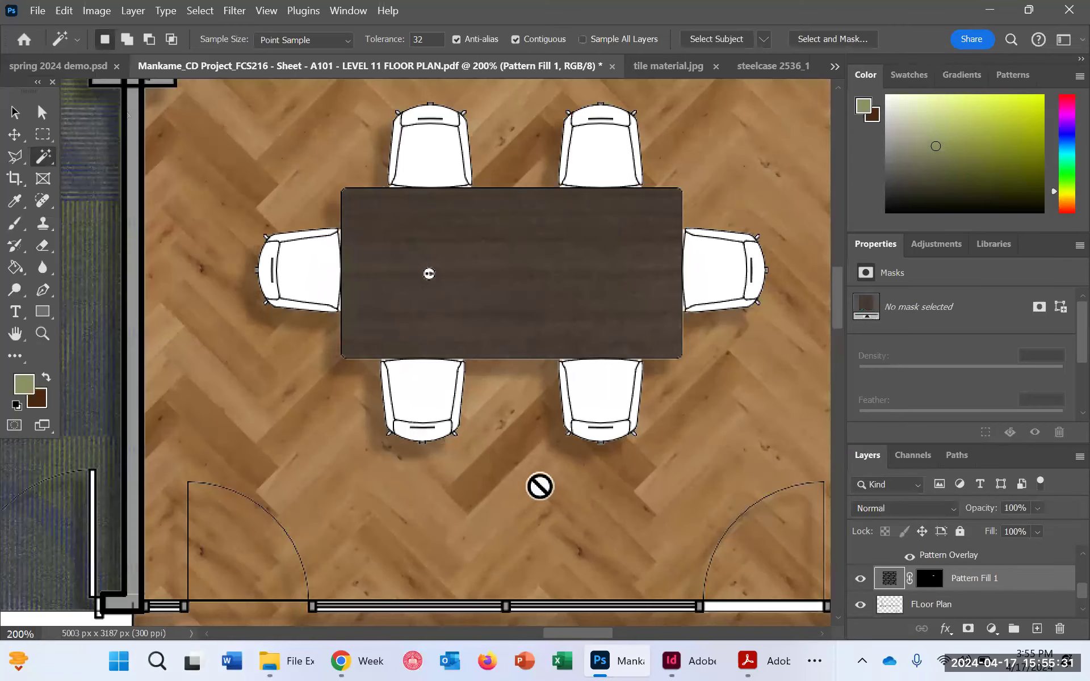
{"action": "double_click", "coordinate": [992, 578]}
{"action": "type", "text": "t"}
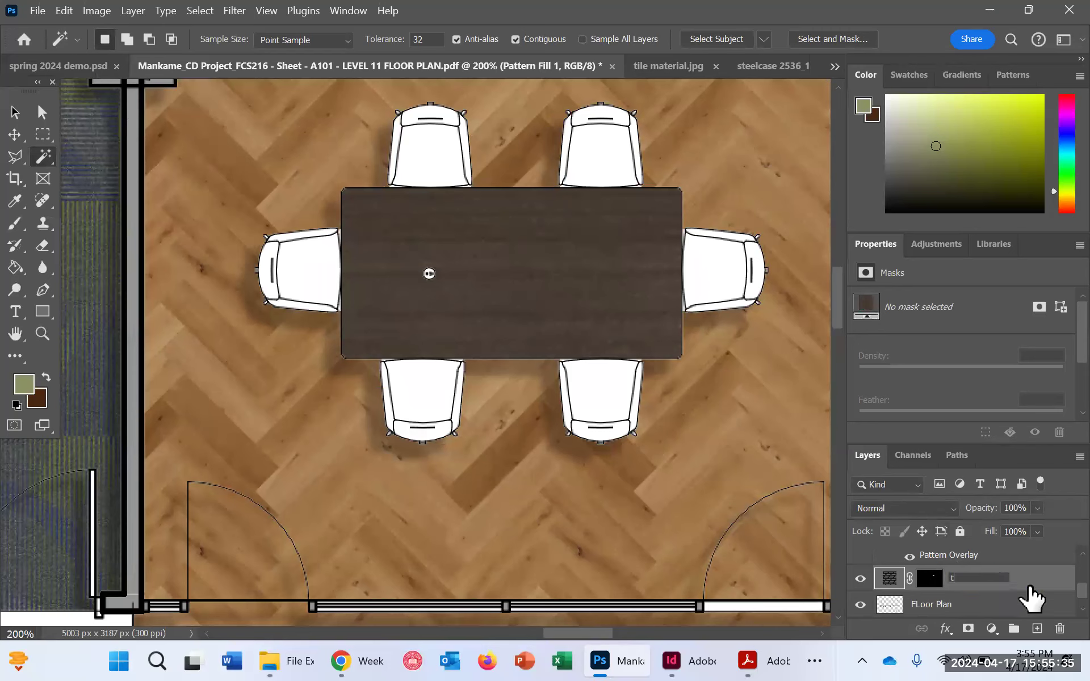
{"action": "type", "text": "able top"}
{"action": "key", "text": "Return"}
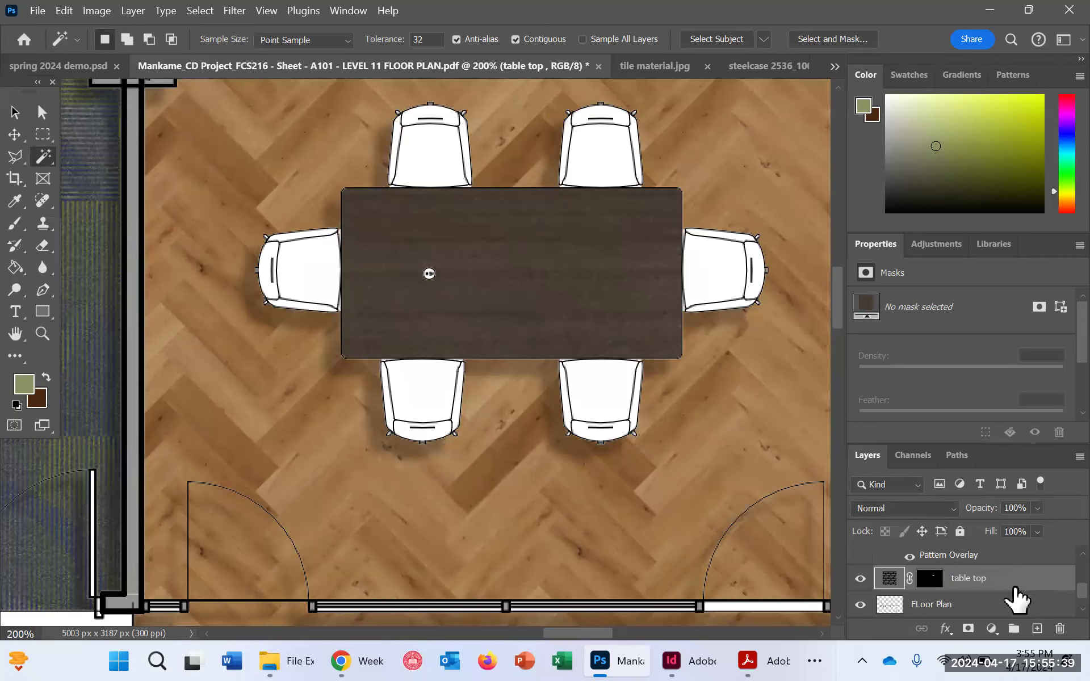
Step: Add a Bevel & Emboss effect to the table top layer and show its settings
{"action": "right_click", "coordinate": [1005, 580]}
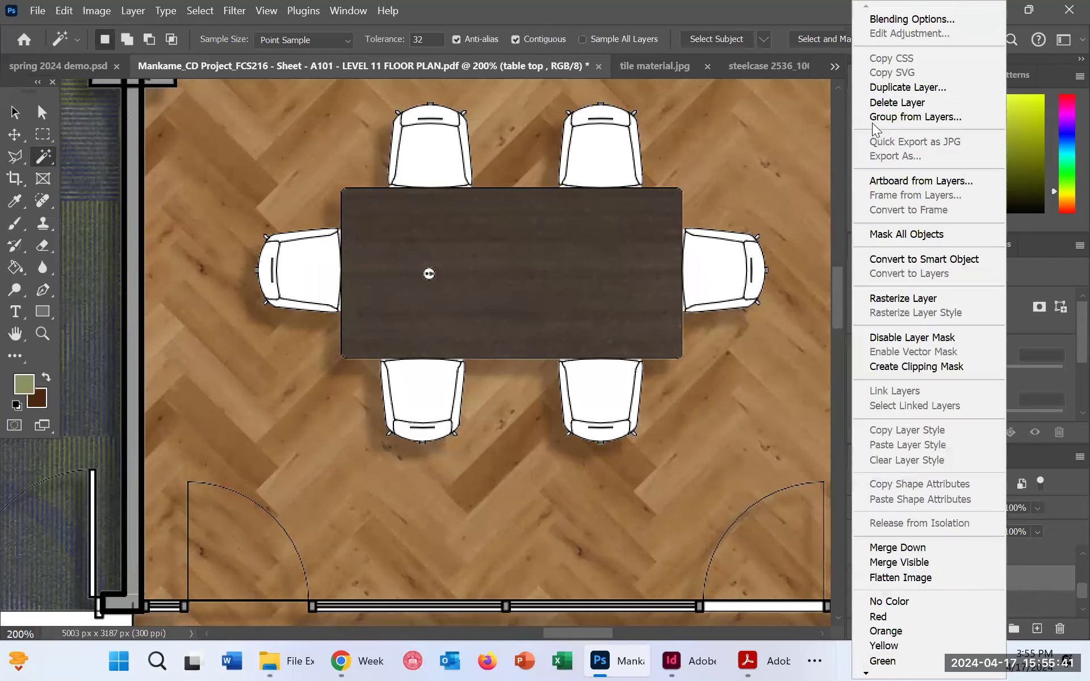
{"action": "left_click", "coordinate": [885, 18]}
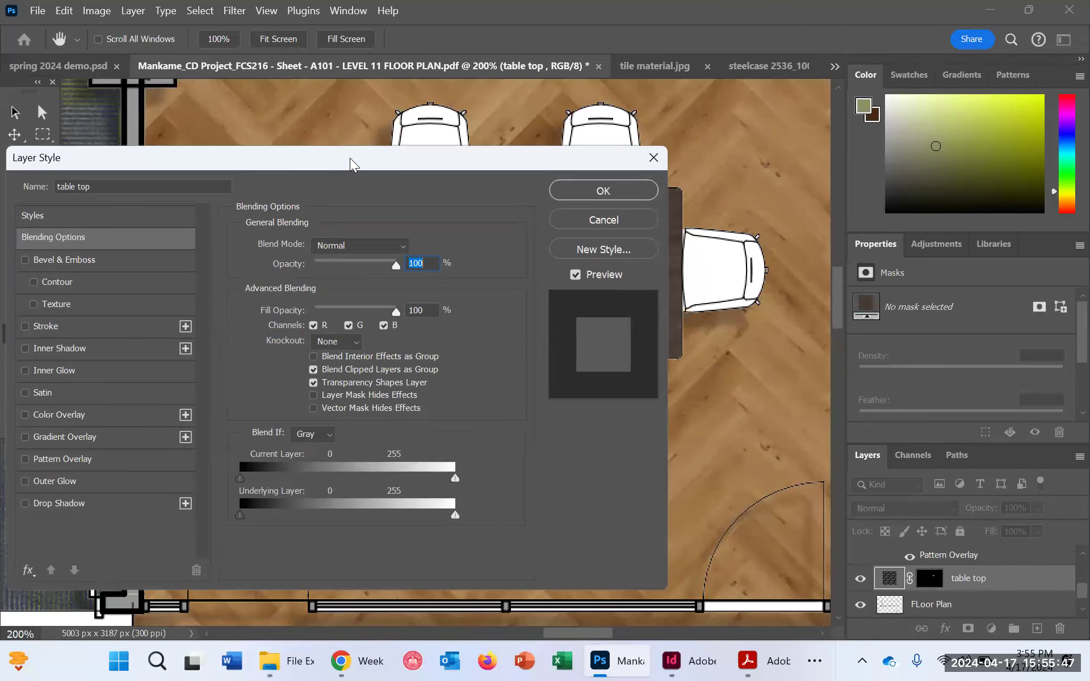
{"action": "left_click_drag", "start_coordinate": [353, 164], "coordinate": [937, 95]}
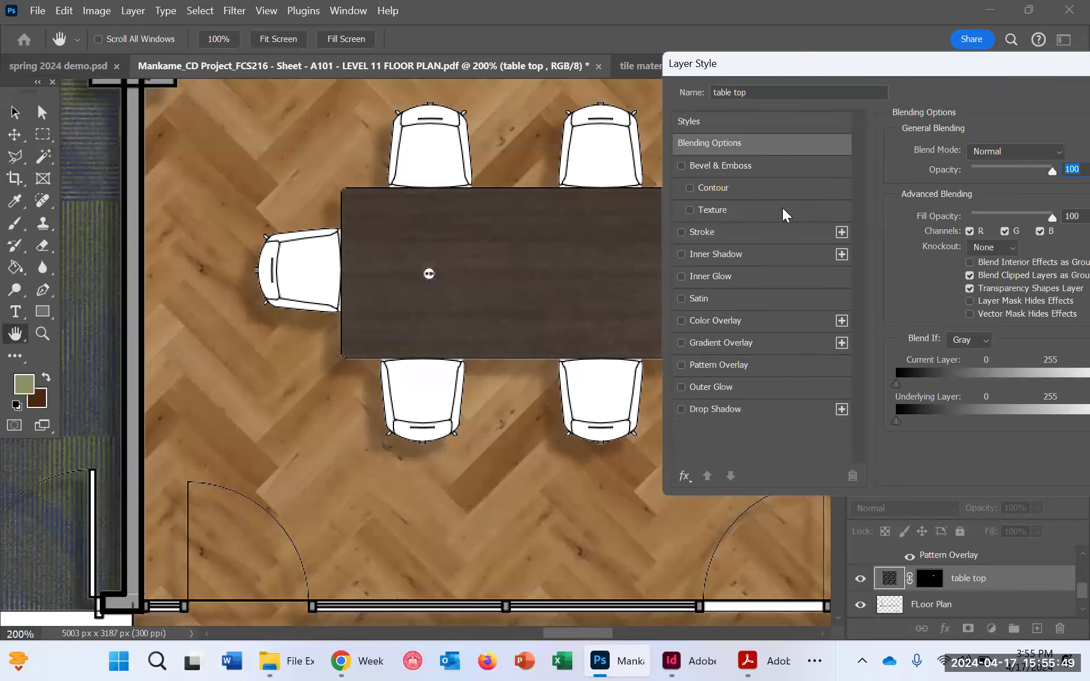
{"action": "left_click", "coordinate": [681, 167]}
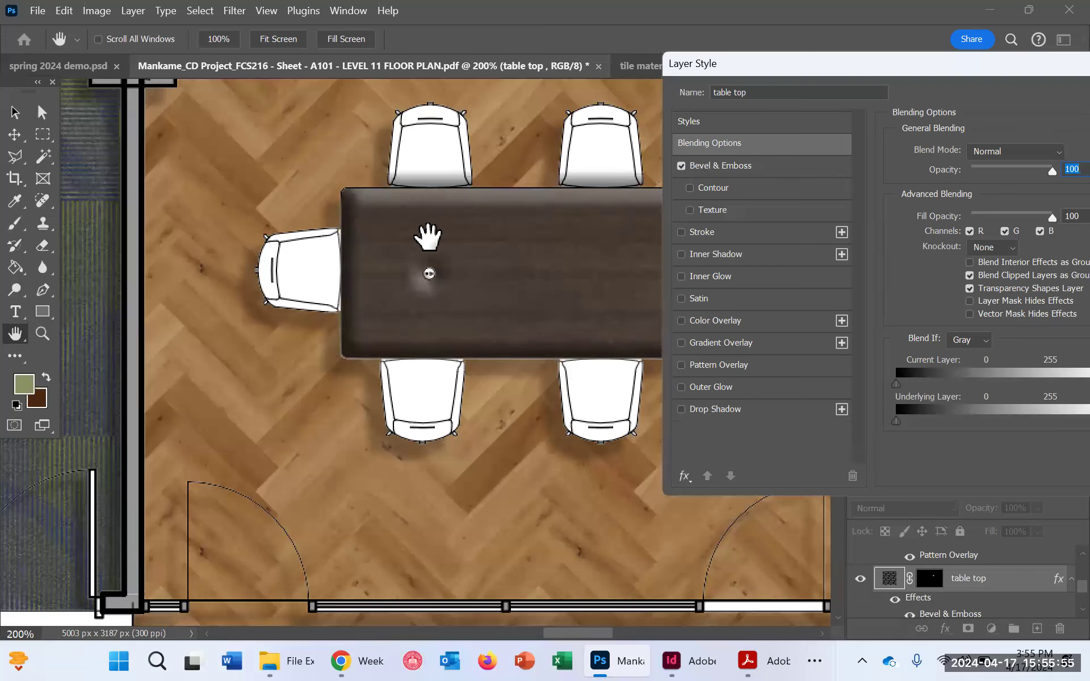
{"action": "left_click", "coordinate": [734, 168]}
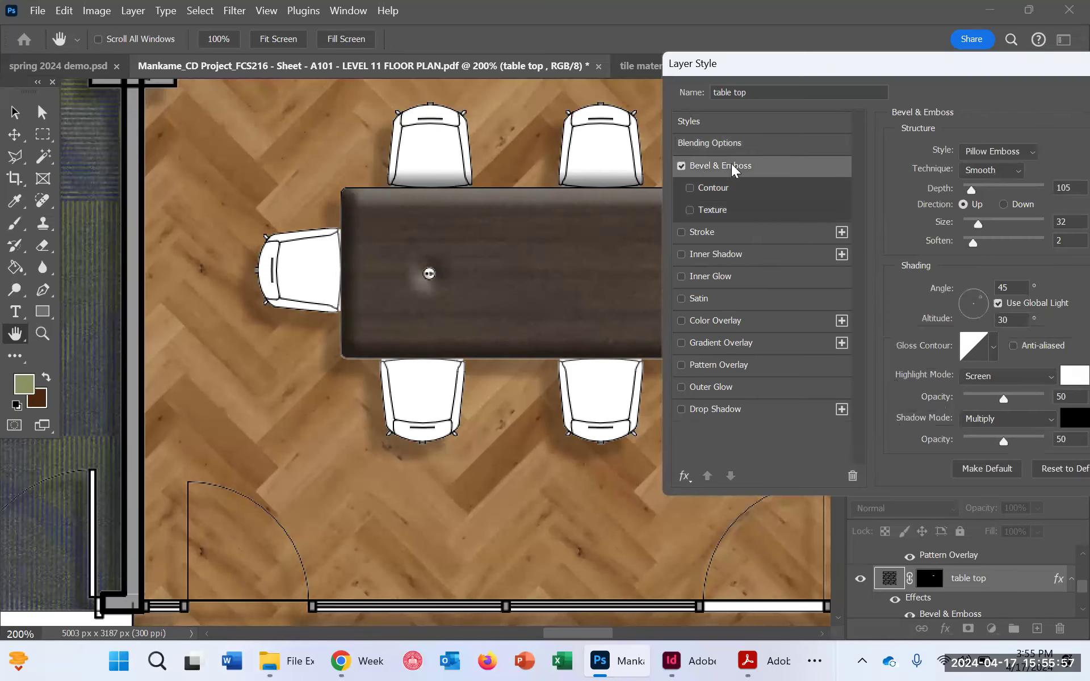
Step: Set the bevel to the Chisel Hard technique with 115% depth, 6 px size and 1 px soften, and apply the layer style
{"action": "left_click", "coordinate": [980, 170]}
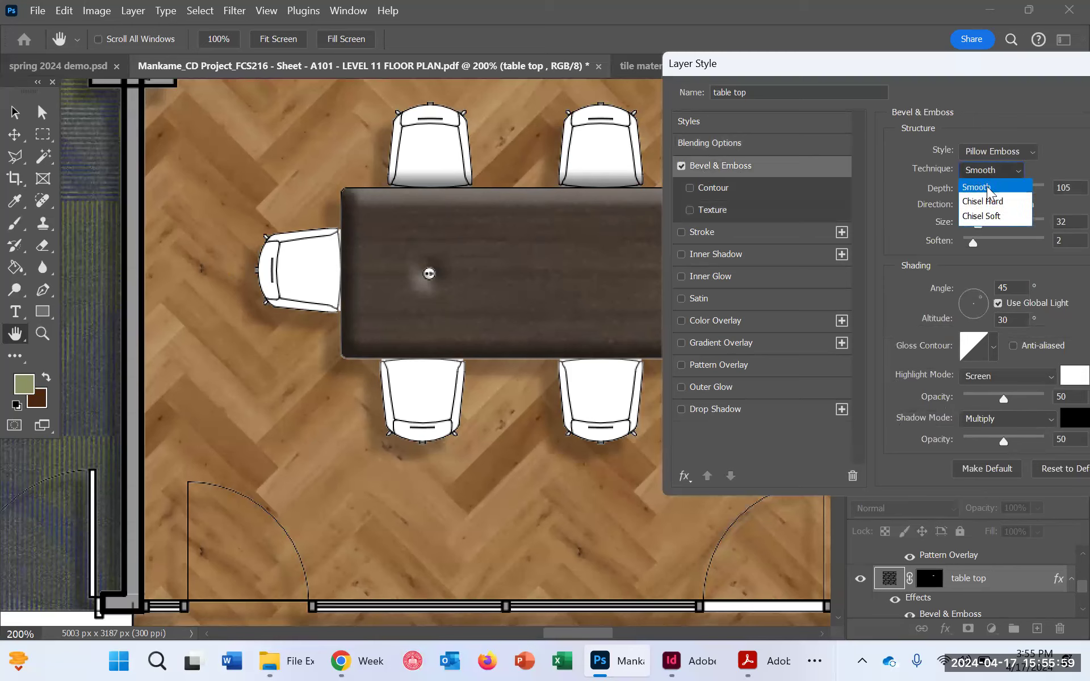
{"action": "left_click", "coordinate": [997, 203]}
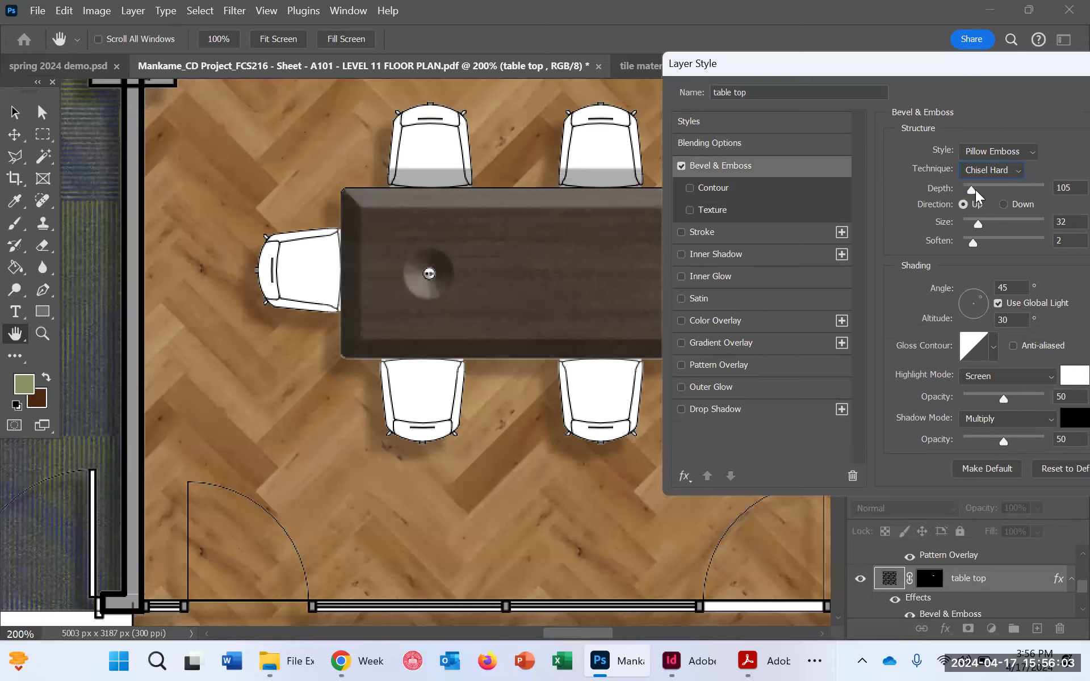
{"action": "left_click_drag", "start_coordinate": [973, 189], "coordinate": [969, 239]}
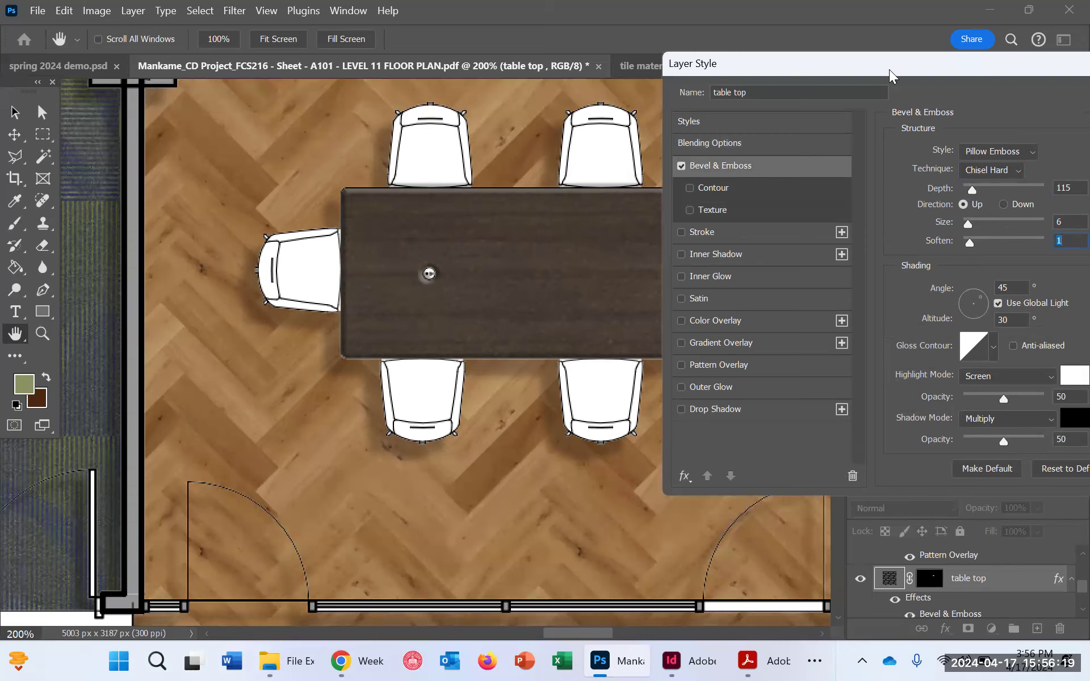
{"action": "left_click_drag", "start_coordinate": [889, 69], "coordinate": [506, 54]}
{"action": "key", "text": "Return"}
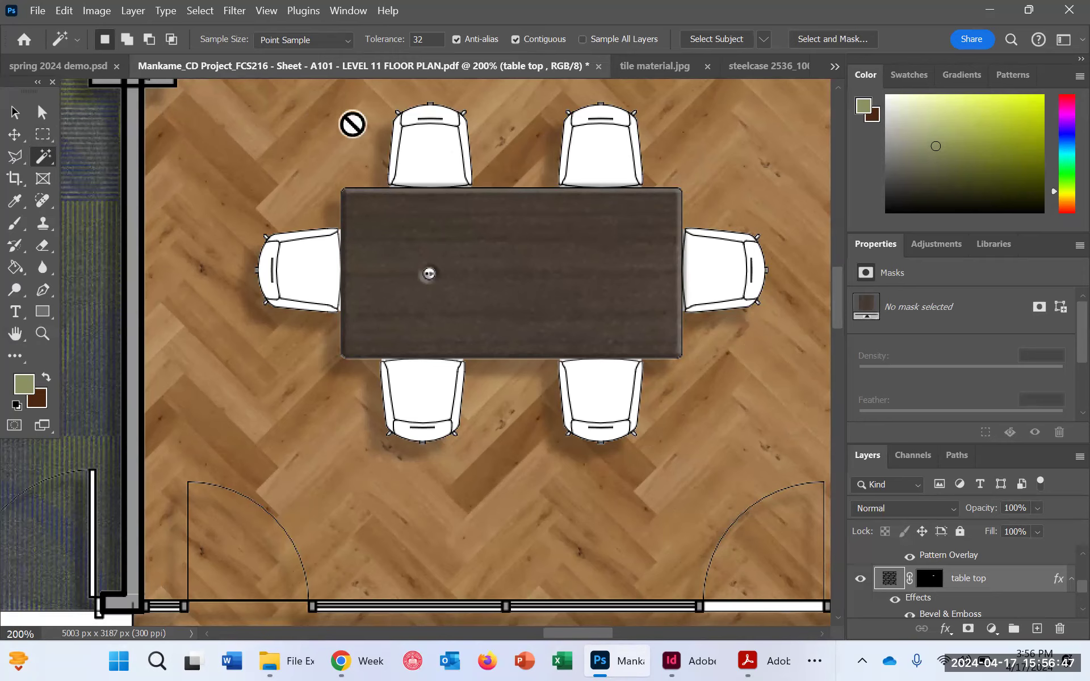
{"action": "left_click", "coordinate": [834, 67]}
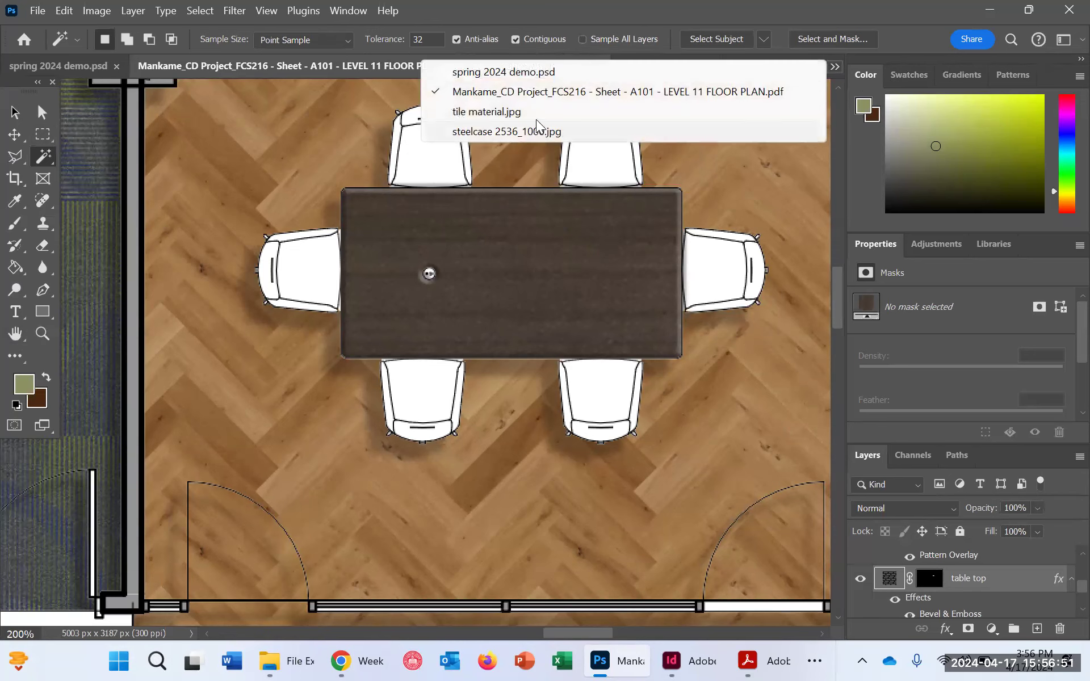
{"action": "left_click", "coordinate": [758, 151]}
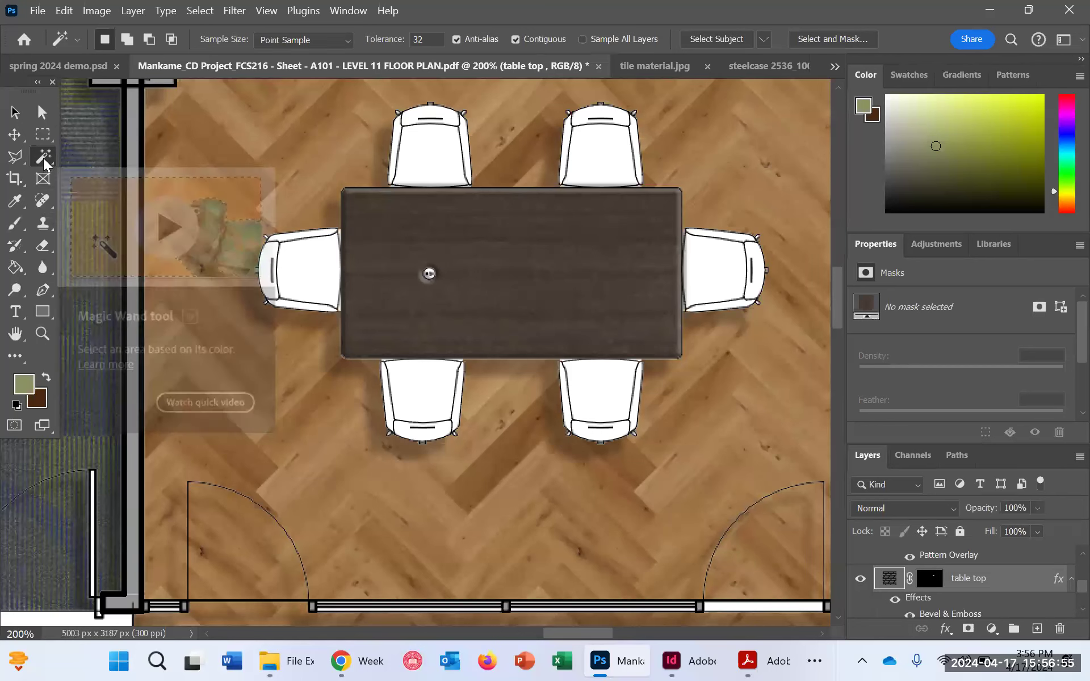
Step: Select the seats of all six meeting room chairs on the FLoor Plan layer with the Magic Wand
{"action": "scroll", "coordinate": [1051, 590], "scroll_direction": "down", "scroll_amount": 2}
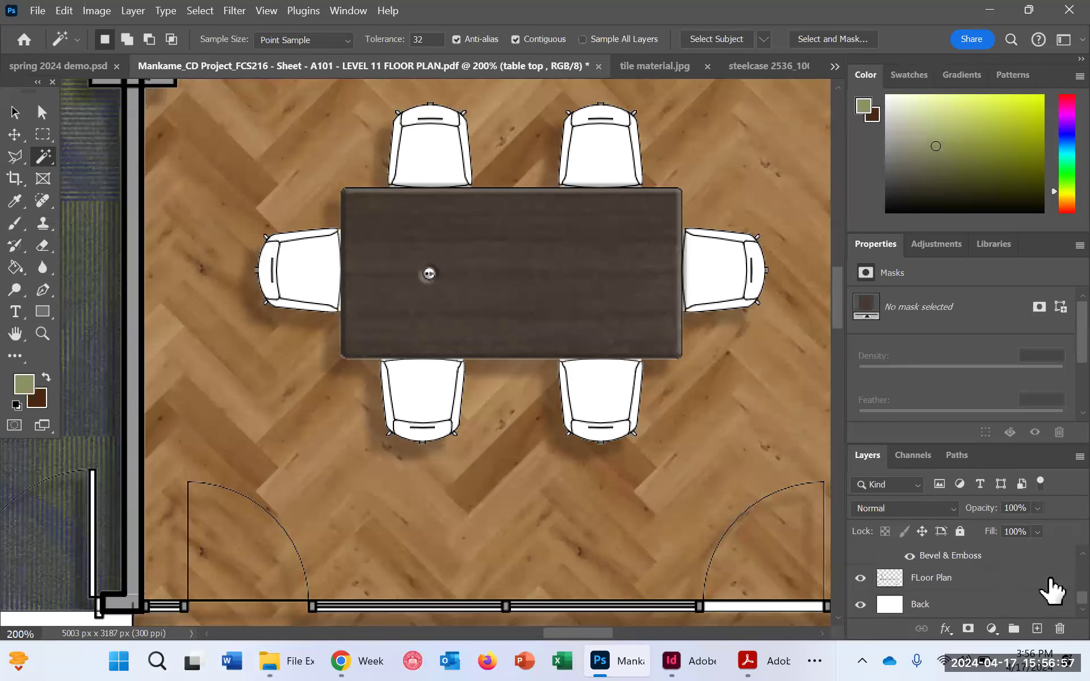
{"action": "left_click", "coordinate": [940, 585]}
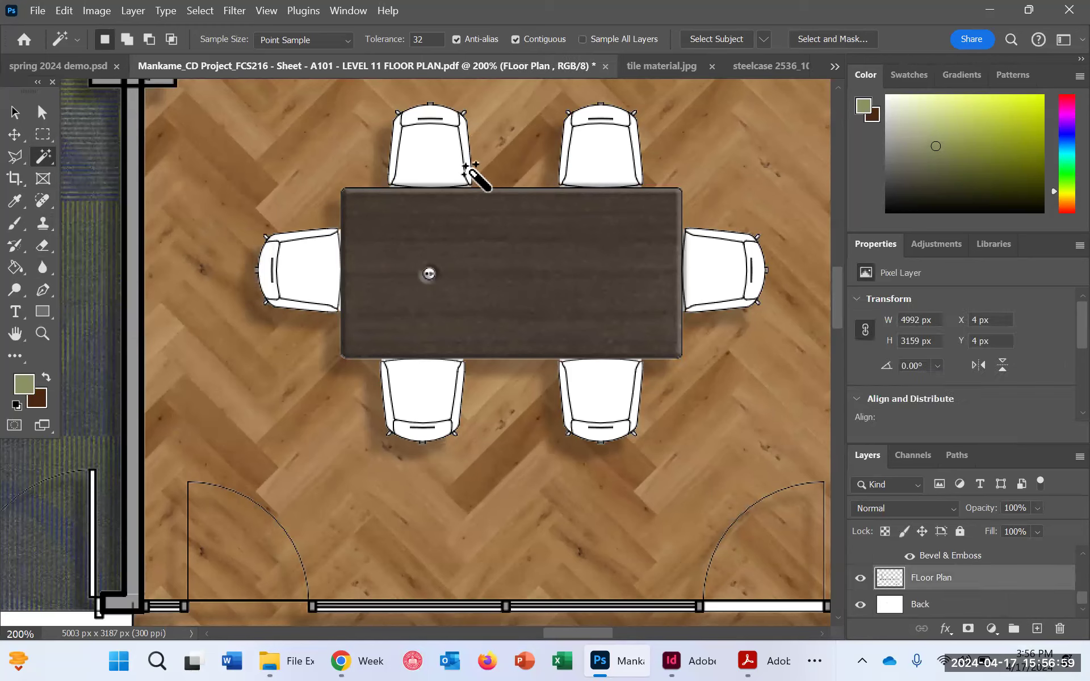
{"action": "left_click", "coordinate": [420, 156]}
{"action": "key", "text": "shift"}
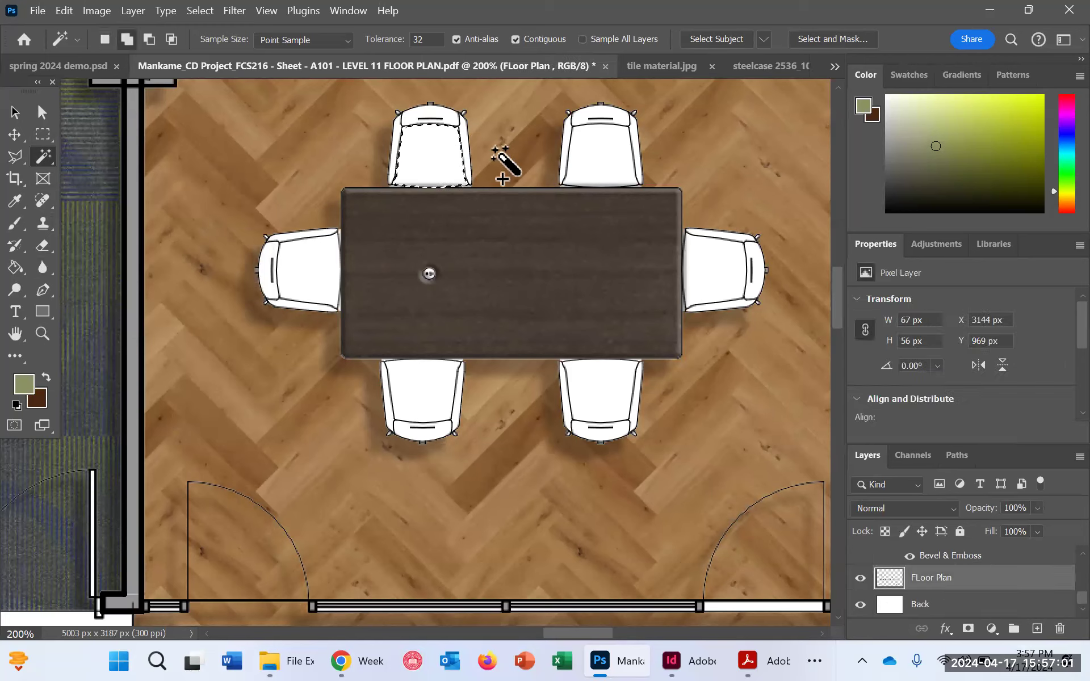
{"action": "left_click", "coordinate": [592, 178]}
{"action": "left_click", "coordinate": [718, 273]}
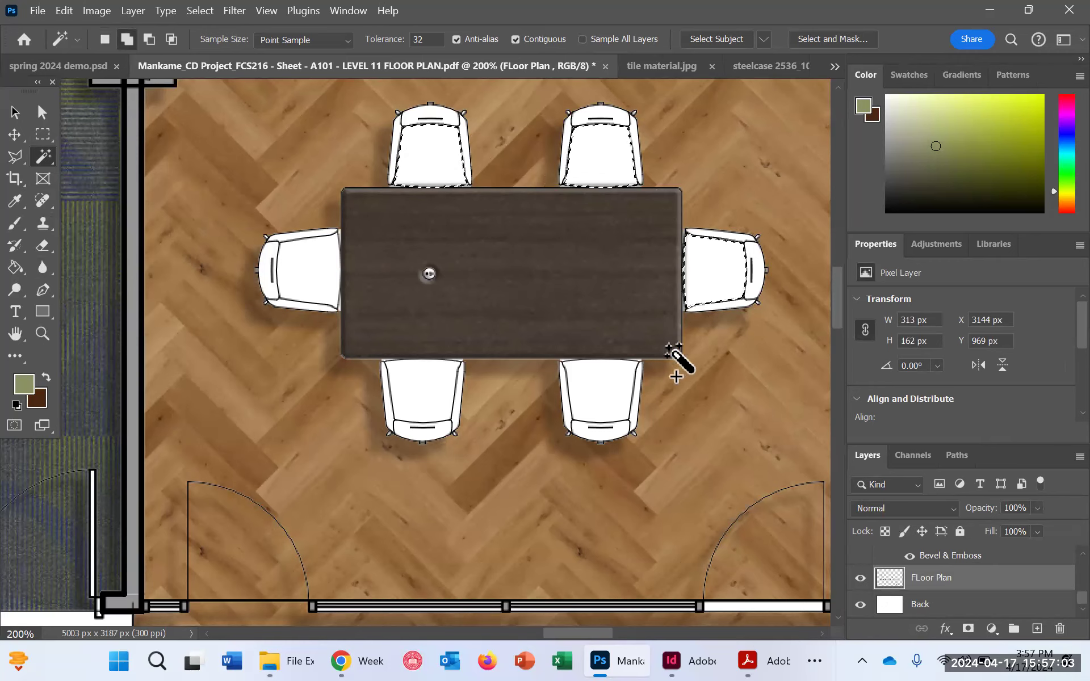
{"action": "left_click", "coordinate": [606, 391]}
{"action": "left_click", "coordinate": [422, 389]}
{"action": "left_click", "coordinate": [301, 267]}
Step: Add the backrests of the six meeting chairs to the selection
{"action": "left_click", "coordinate": [271, 267]}
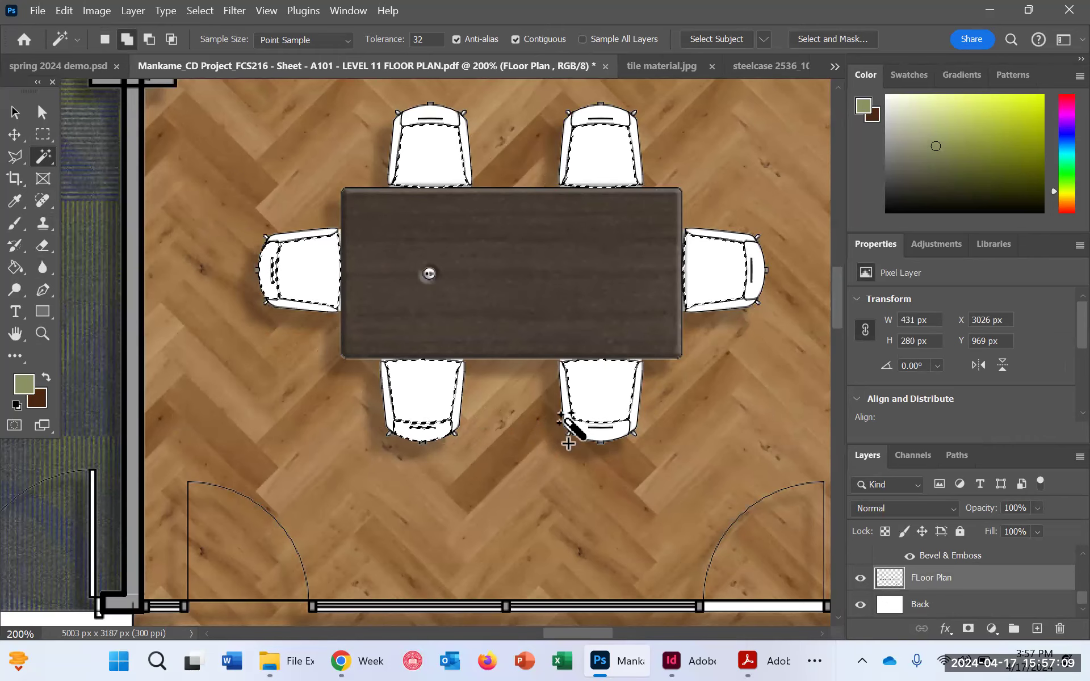
{"action": "left_click", "coordinate": [614, 425]}
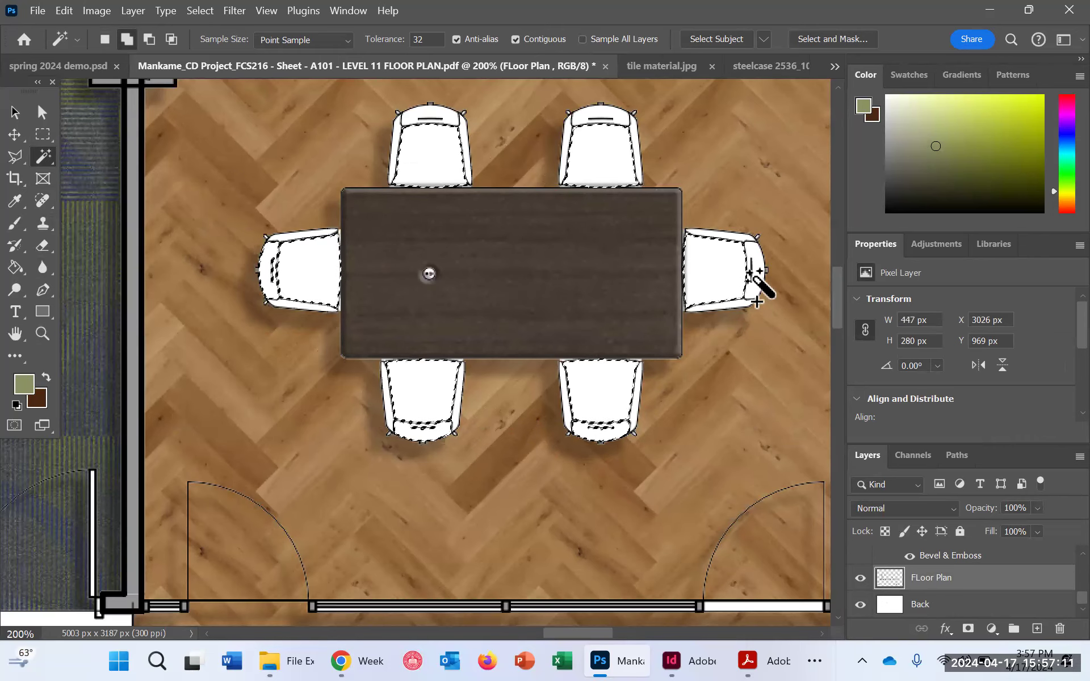
{"action": "left_click", "coordinate": [599, 116]}
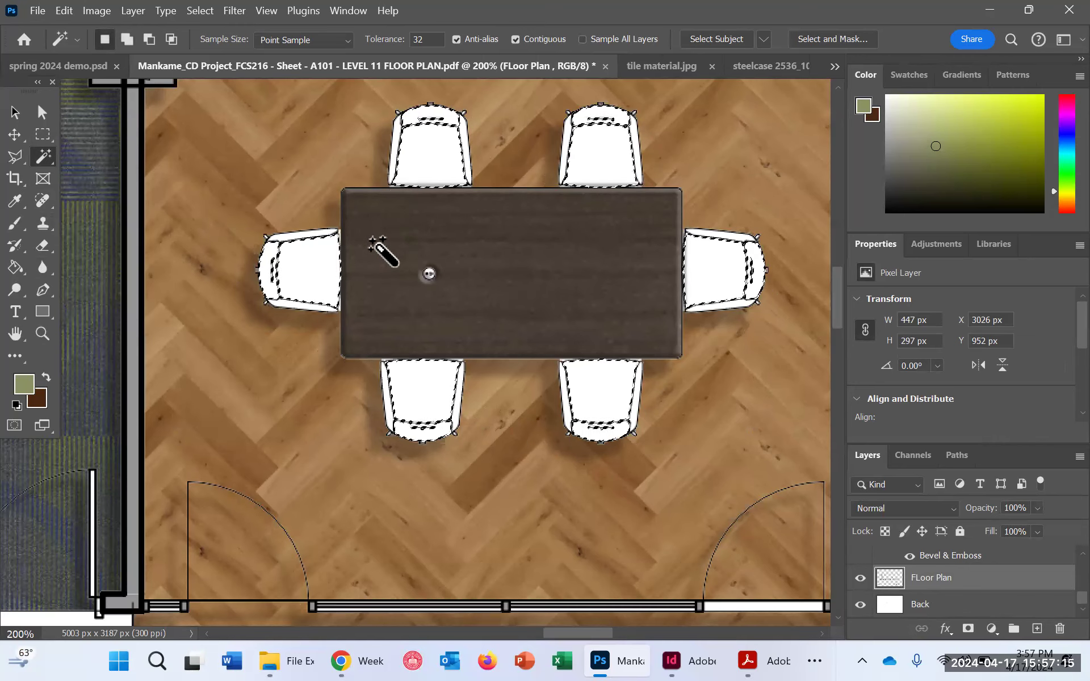
Step: Fill the selected chair seats and backrests with a Solid Color fill layer in light sage green (b1b58d)
{"action": "left_click", "coordinate": [991, 628]}
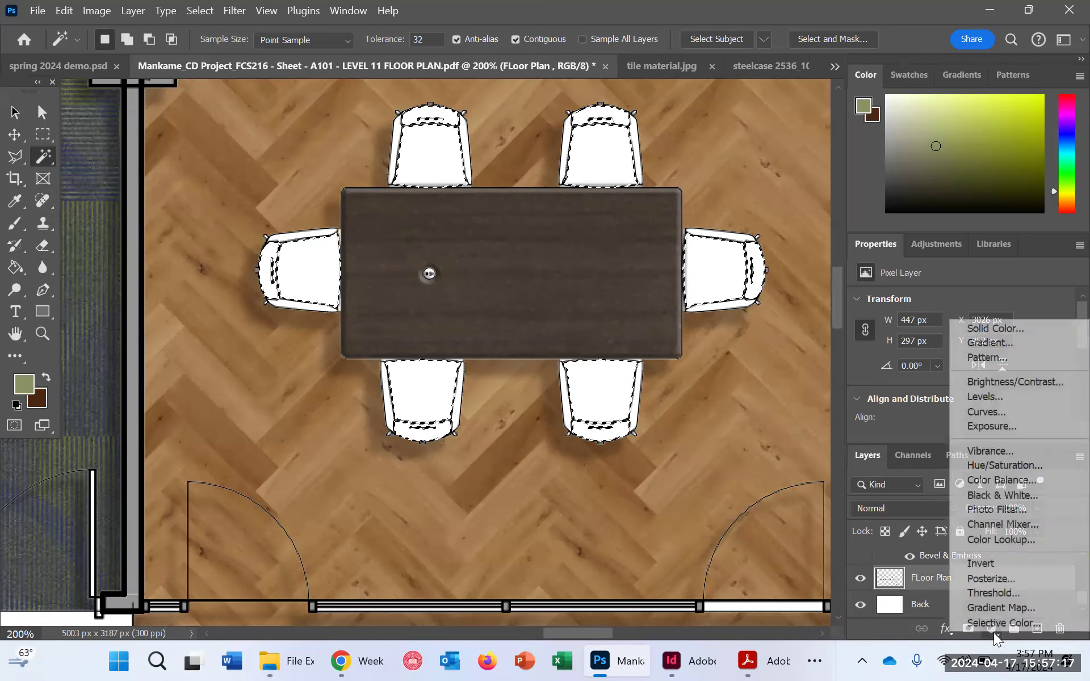
{"action": "left_click", "coordinate": [1021, 331]}
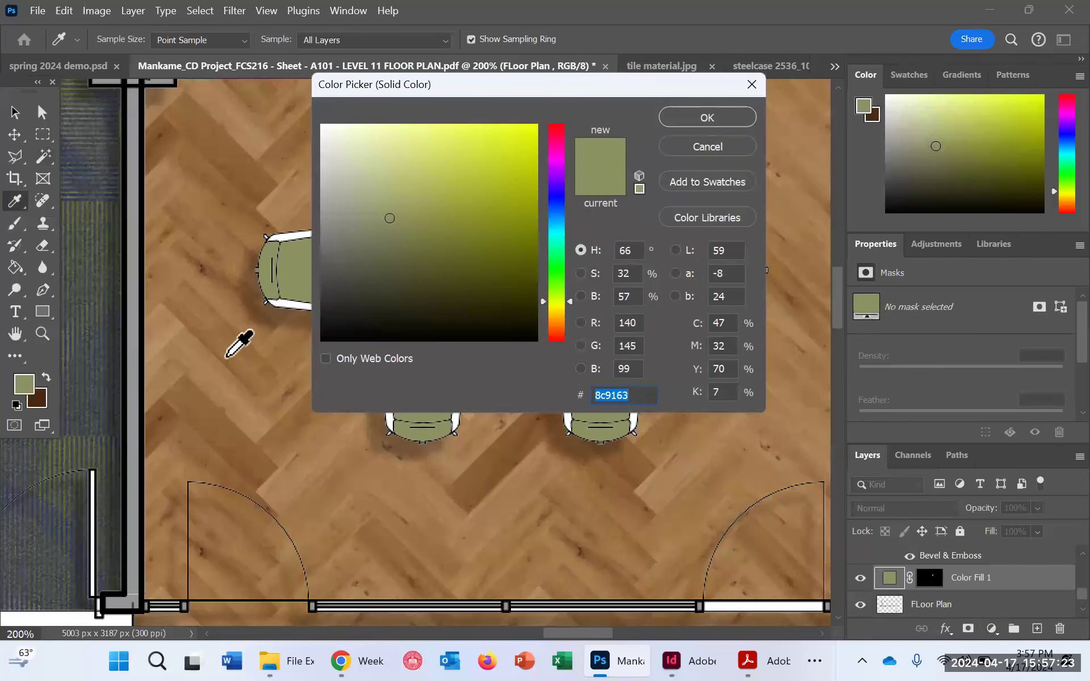
{"action": "left_click", "coordinate": [377, 183]}
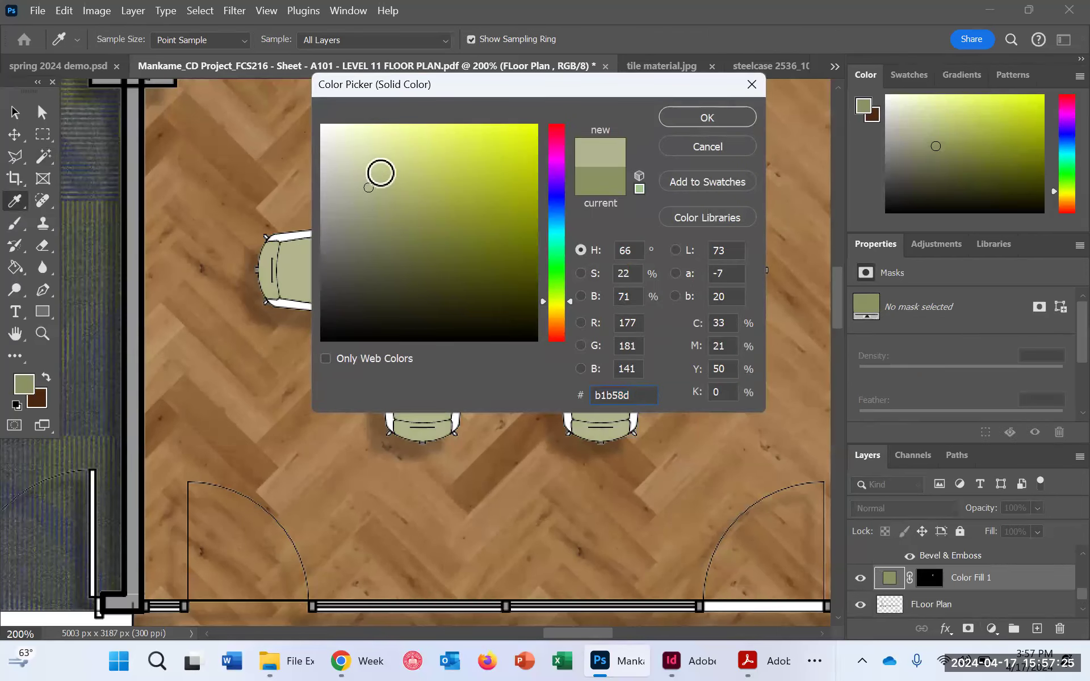
{"action": "left_click", "coordinate": [702, 121]}
{"action": "key", "text": "w"}
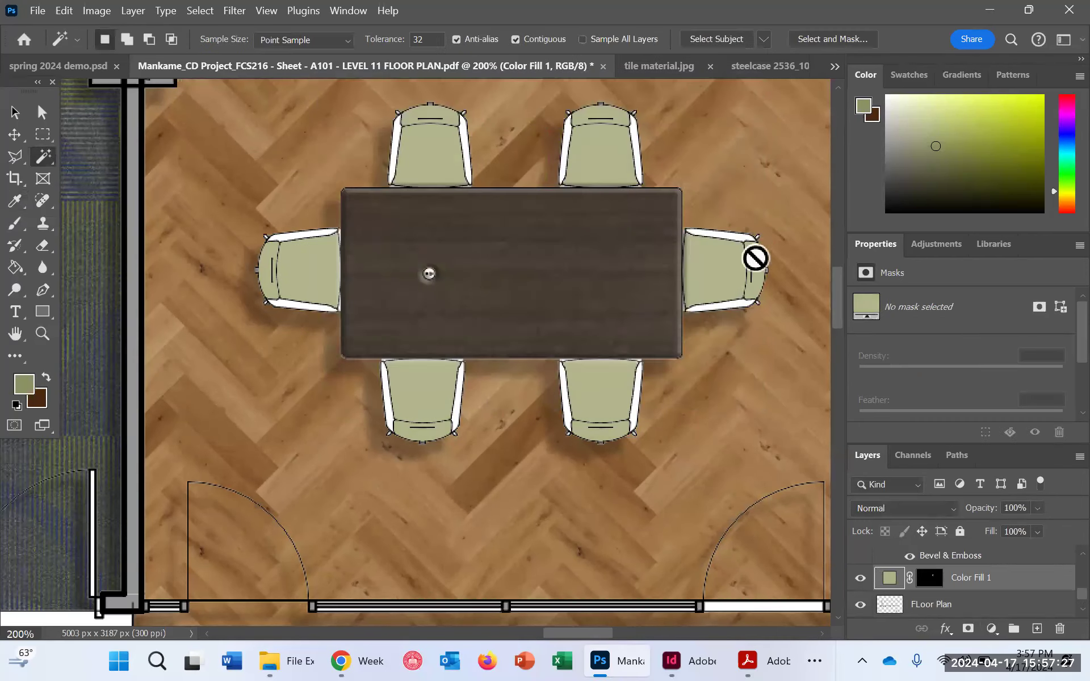
Step: Rename the sage green chair fill layer as chairs
{"action": "double_click", "coordinate": [977, 578]}
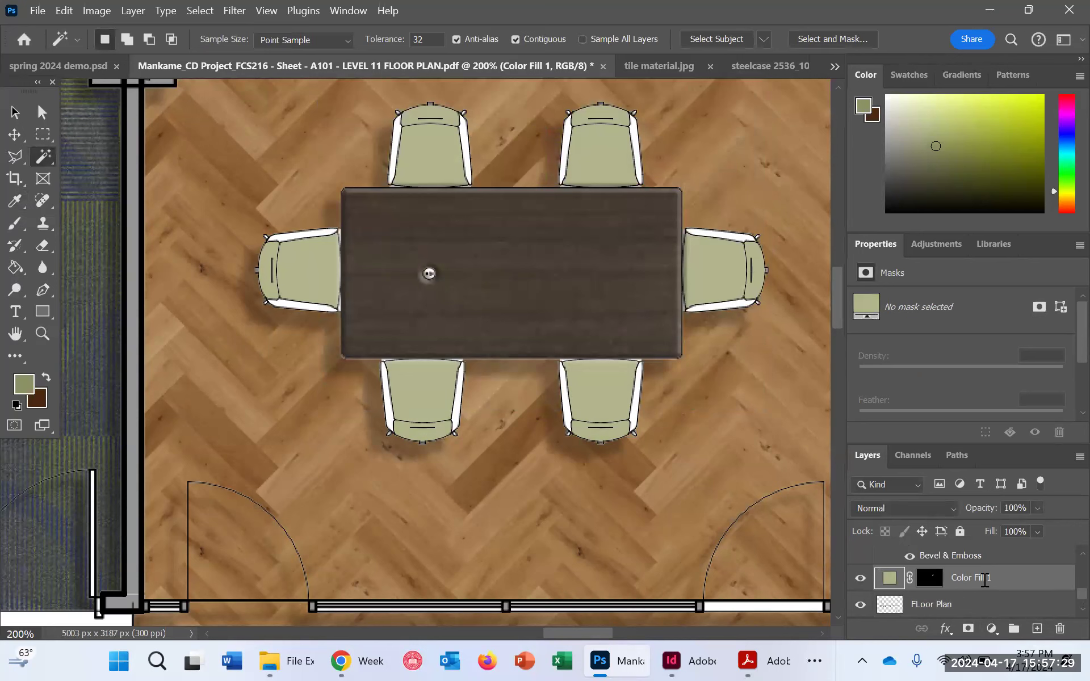
{"action": "type", "text": "chairs"}
{"action": "left_click", "coordinate": [1022, 578]}
Step: Add a Bevel & Emboss effect to the chairs layer, trying out its Texture option and leaving it off
{"action": "right_click", "coordinate": [1022, 578]}
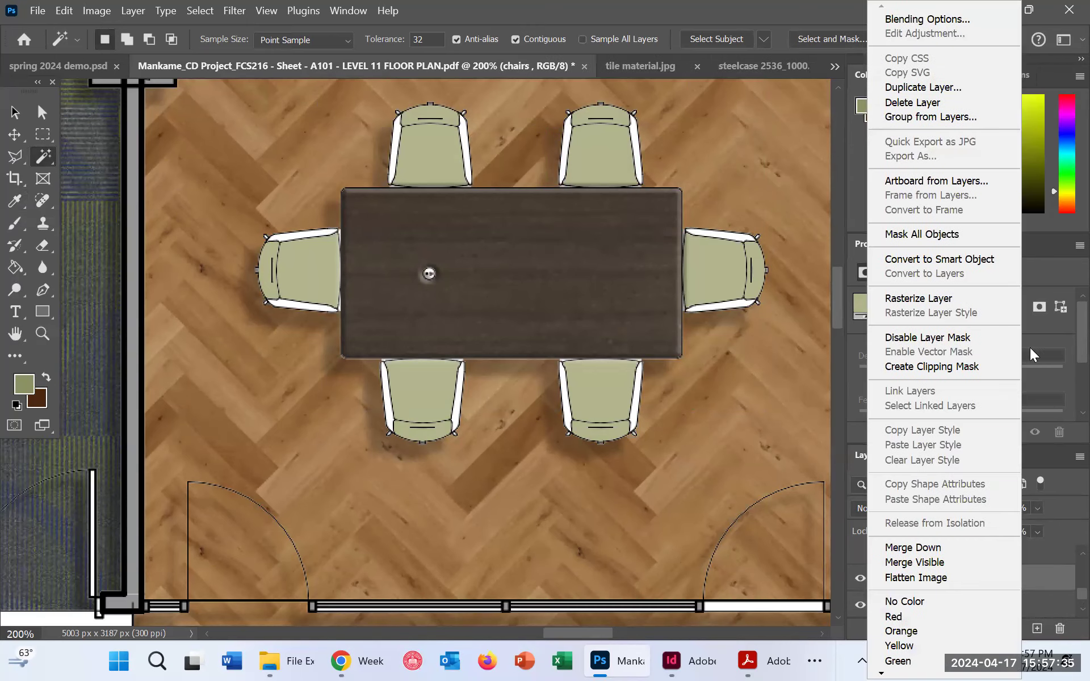
{"action": "left_click", "coordinate": [910, 20]}
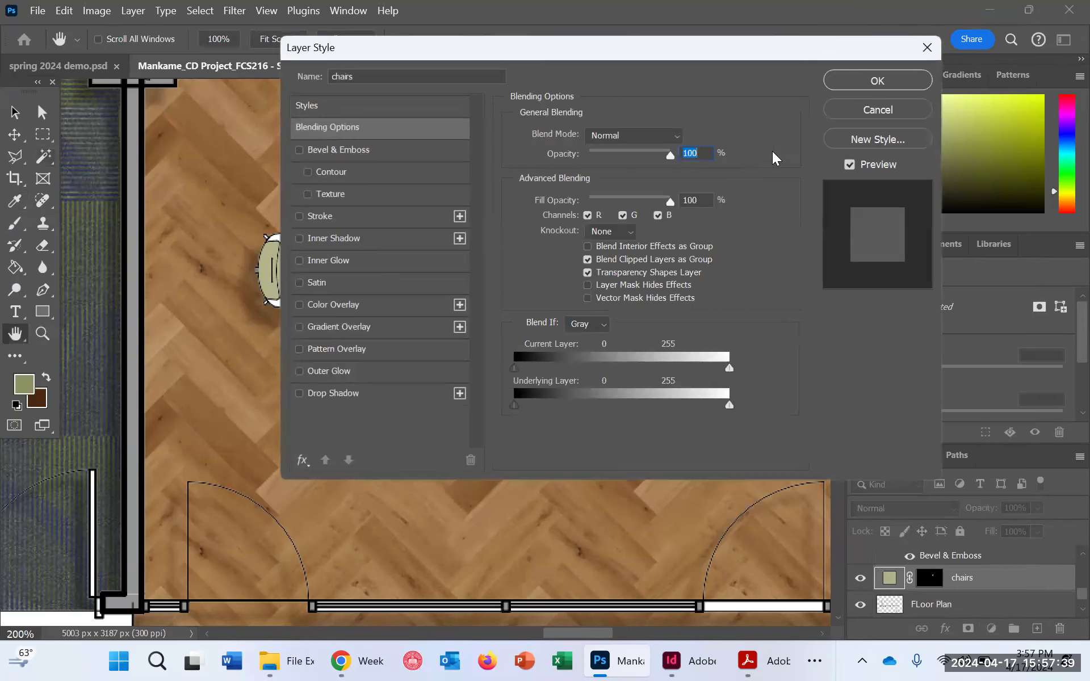
{"action": "left_click_drag", "start_coordinate": [544, 57], "coordinate": [779, 123]}
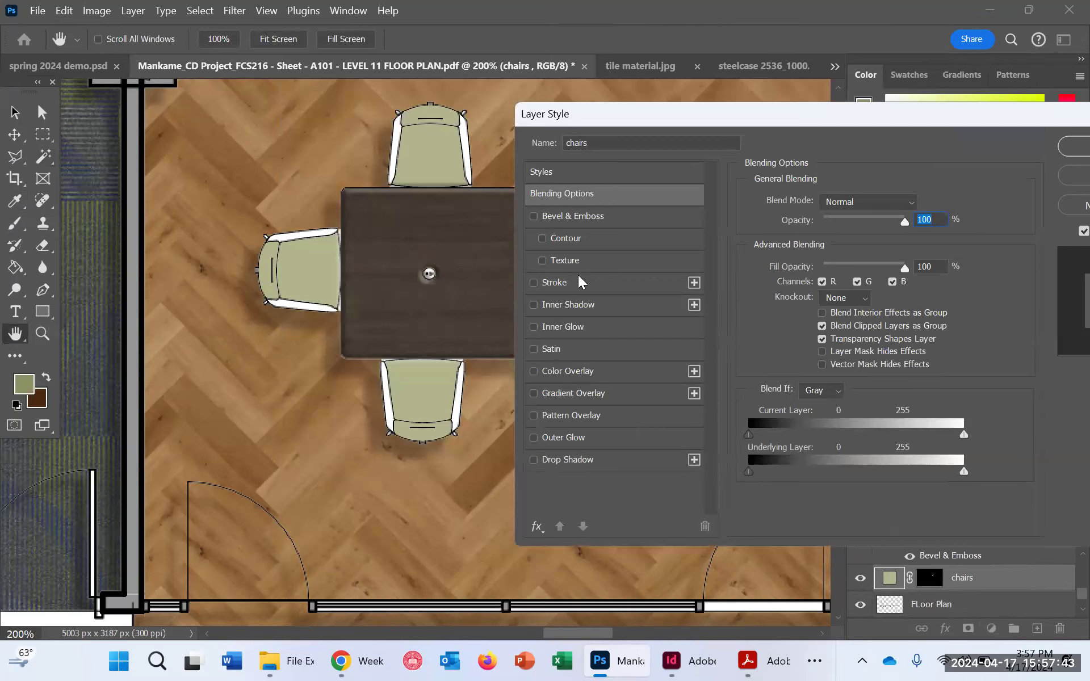
{"action": "left_click", "coordinate": [585, 217]}
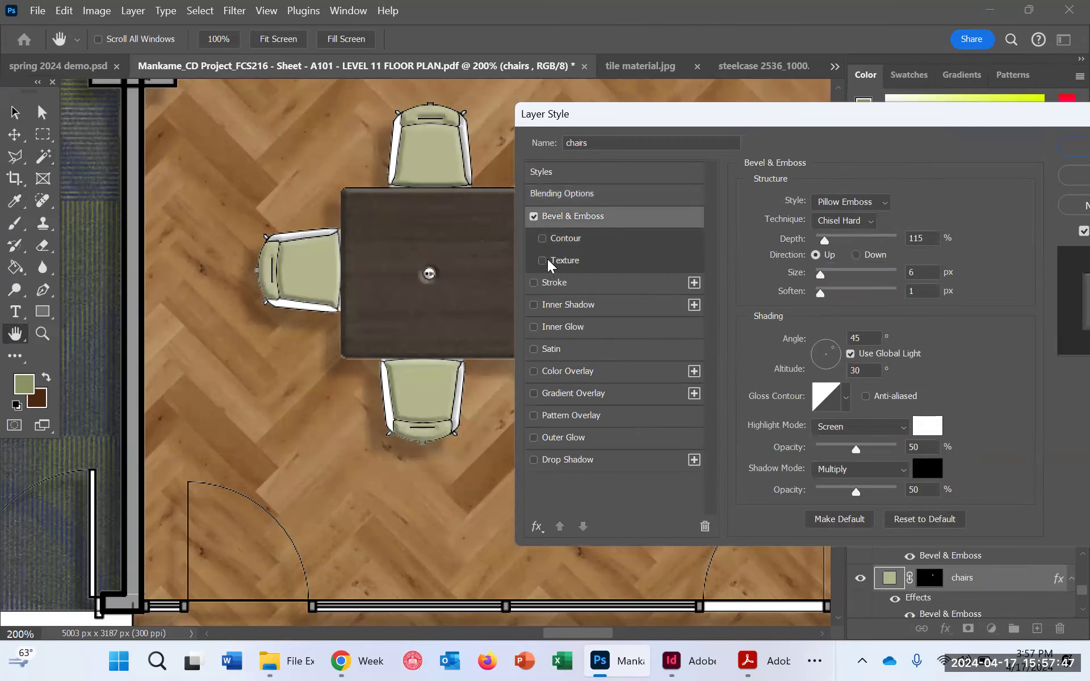
{"action": "left_click", "coordinate": [542, 260]}
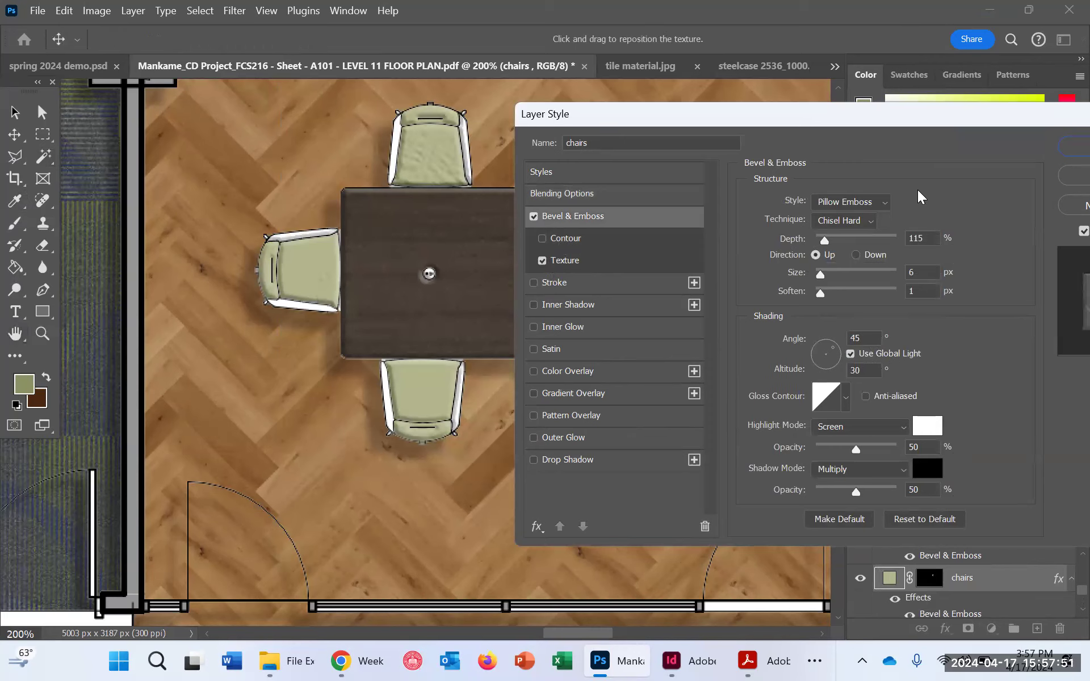
{"action": "left_click", "coordinate": [542, 261]}
Step: Set the chairs' Pillow Emboss bevel to the Smooth technique, Down direction and 13 px size, and apply the layer style
{"action": "left_click", "coordinate": [874, 202]}
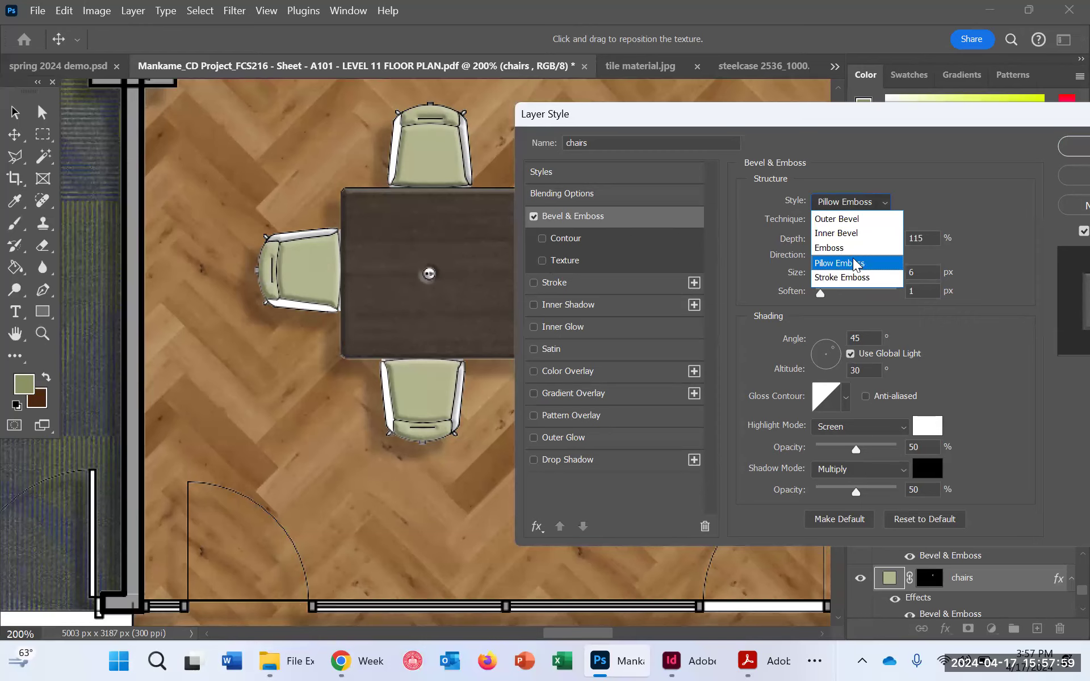
{"action": "left_click", "coordinate": [843, 262]}
{"action": "left_click", "coordinate": [841, 221]}
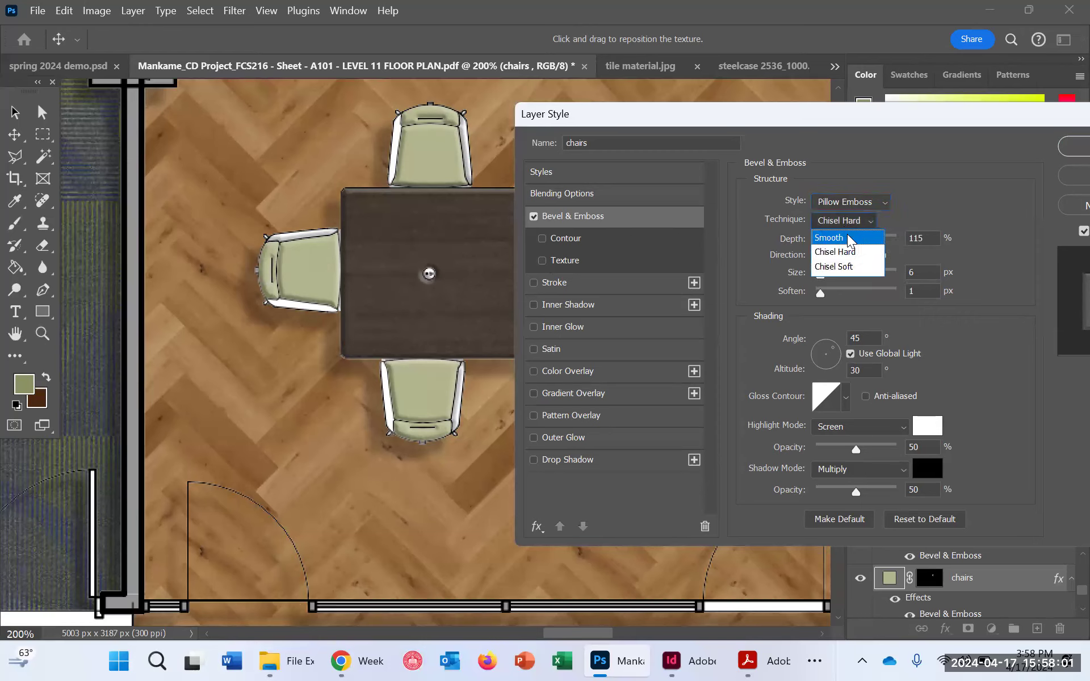
{"action": "left_click", "coordinate": [847, 233]}
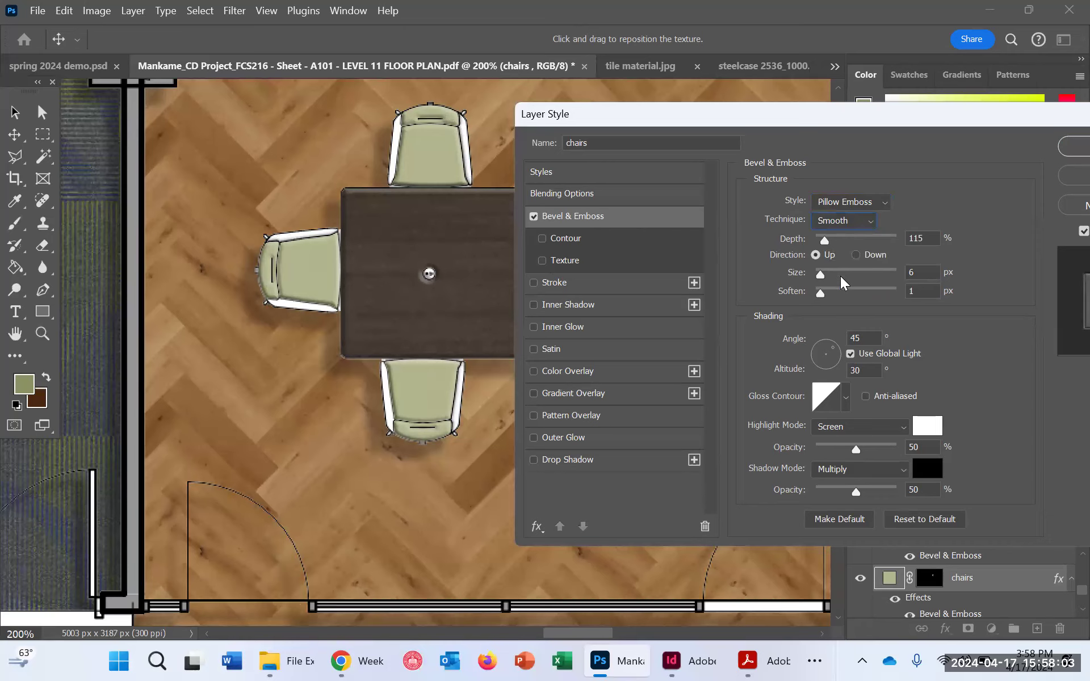
{"action": "left_click", "coordinate": [856, 254]}
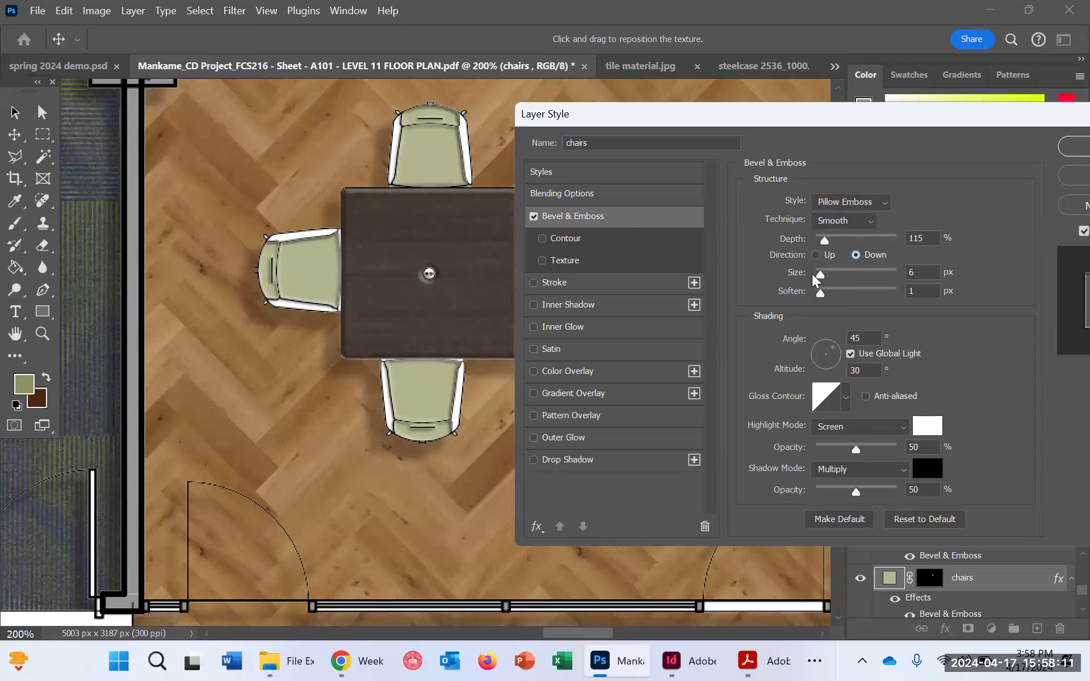
{"action": "left_click_drag", "start_coordinate": [820, 275], "coordinate": [824, 272]}
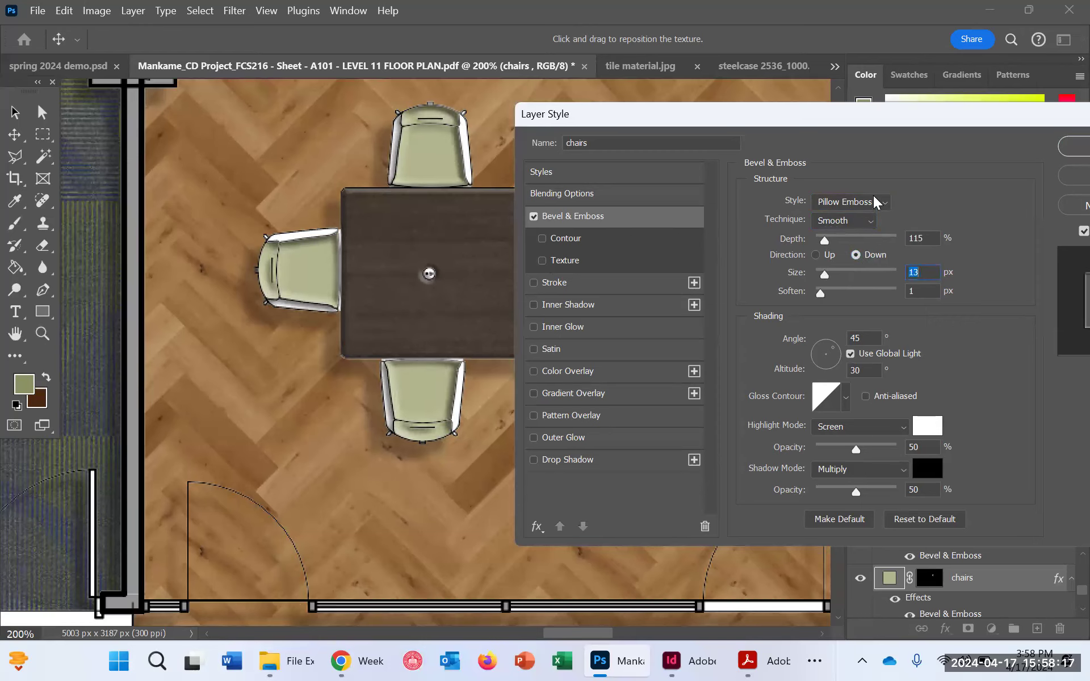
{"action": "left_click_drag", "start_coordinate": [840, 116], "coordinate": [630, 100]}
{"action": "left_click", "coordinate": [873, 138]}
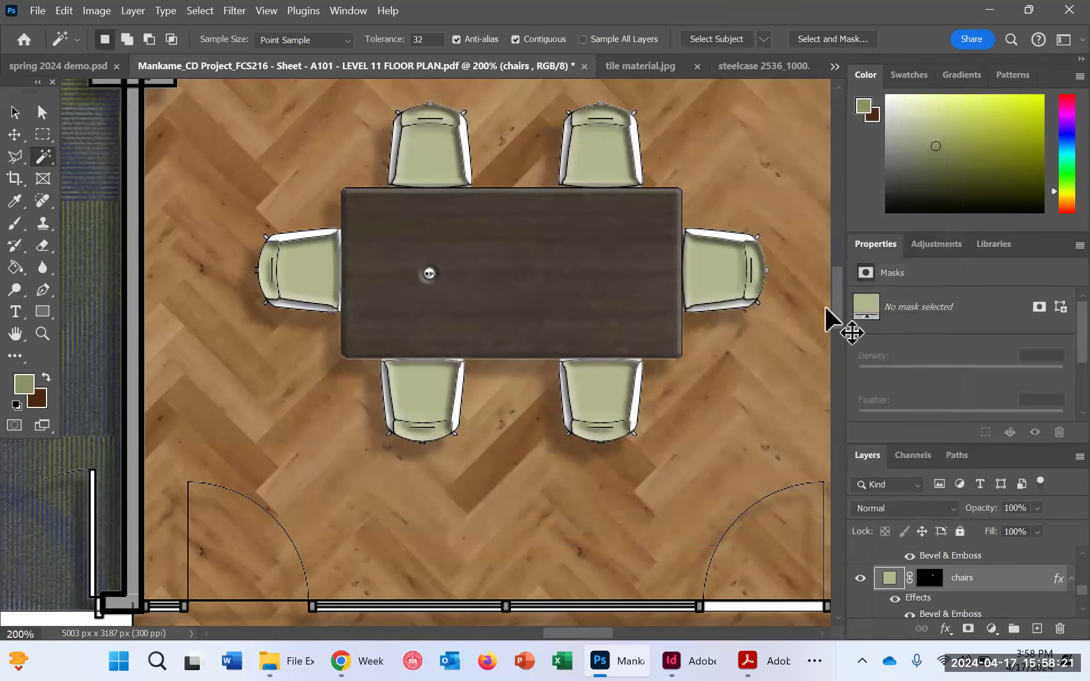
Step: Examine the rendered meeting room chairs and the whole floor plan at several magnifications
{"action": "key", "text": "ctrl+minus"}
{"action": "key", "text": "ctrl+minus"}
{"action": "scroll", "coordinate": [625, 352], "scroll_direction": "down", "scroll_amount": 1}
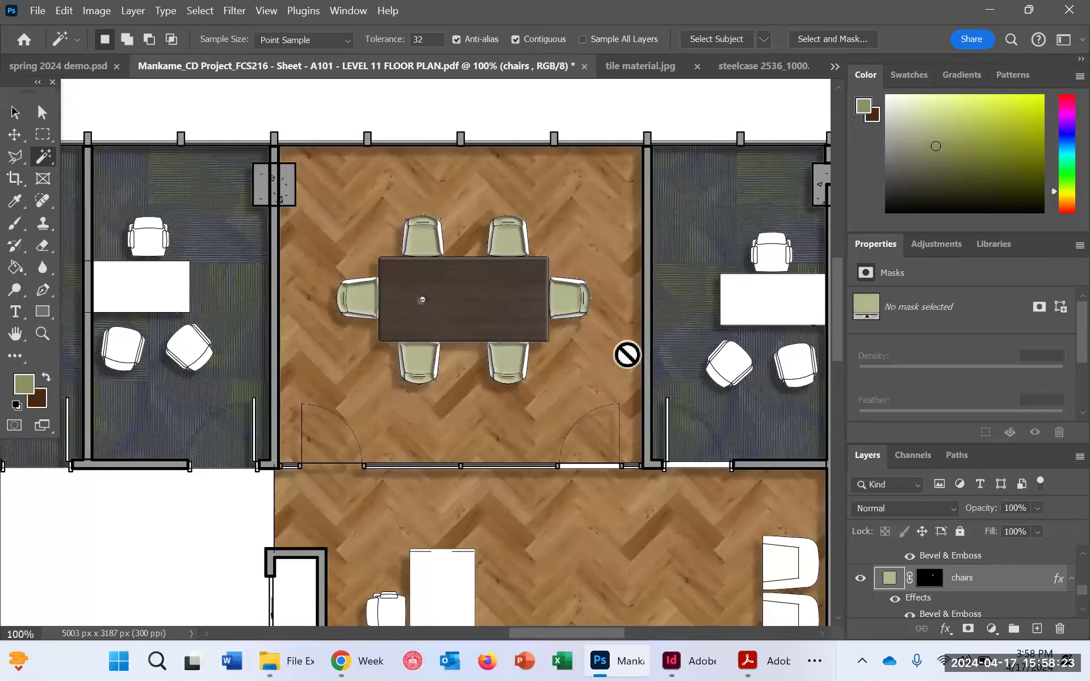
{"action": "scroll", "coordinate": [627, 347], "scroll_direction": "down", "scroll_amount": 1}
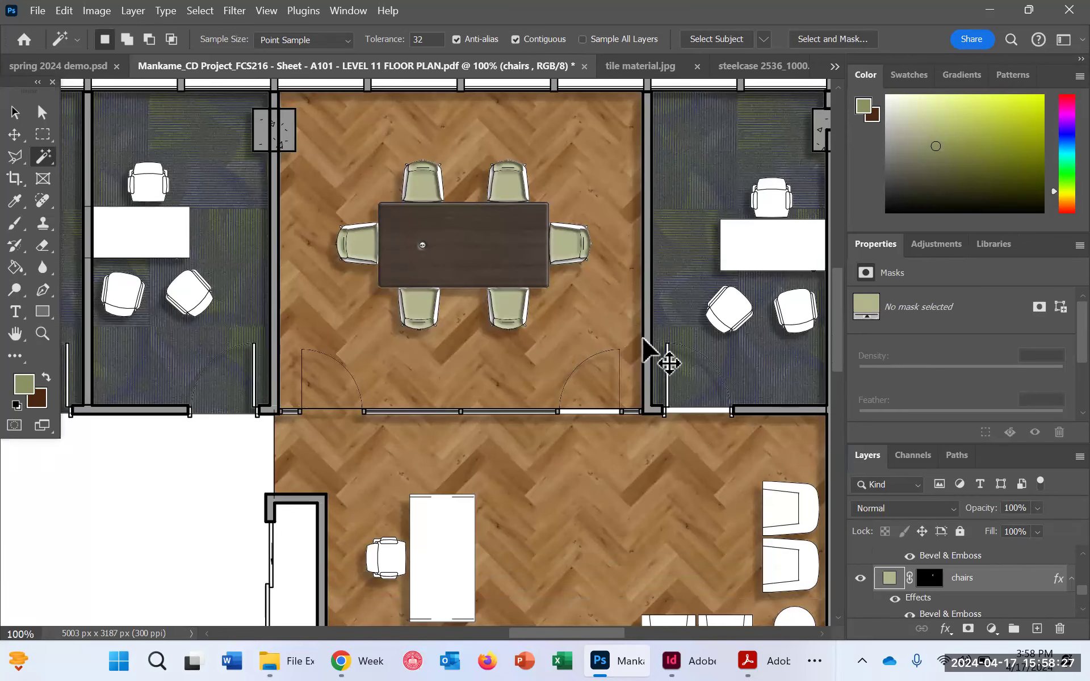
{"action": "key", "text": "ctrl+minus"}
{"action": "key", "text": "ctrl+minus"}
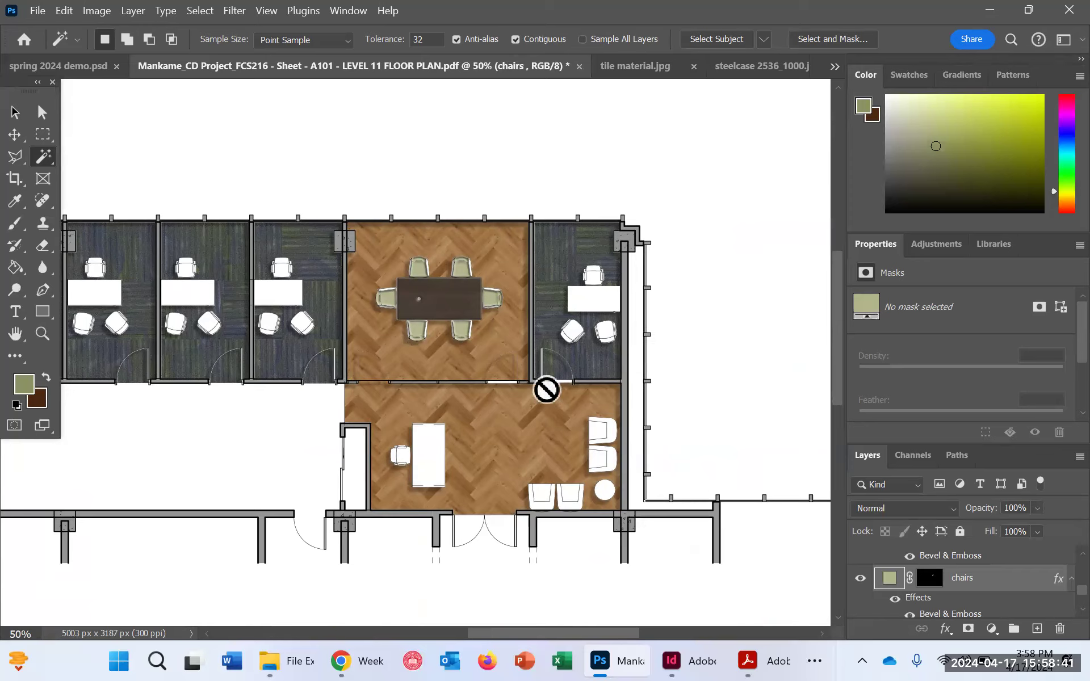
{"action": "key", "text": "ctrl+plus"}
{"action": "key", "text": "ctrl+plus"}
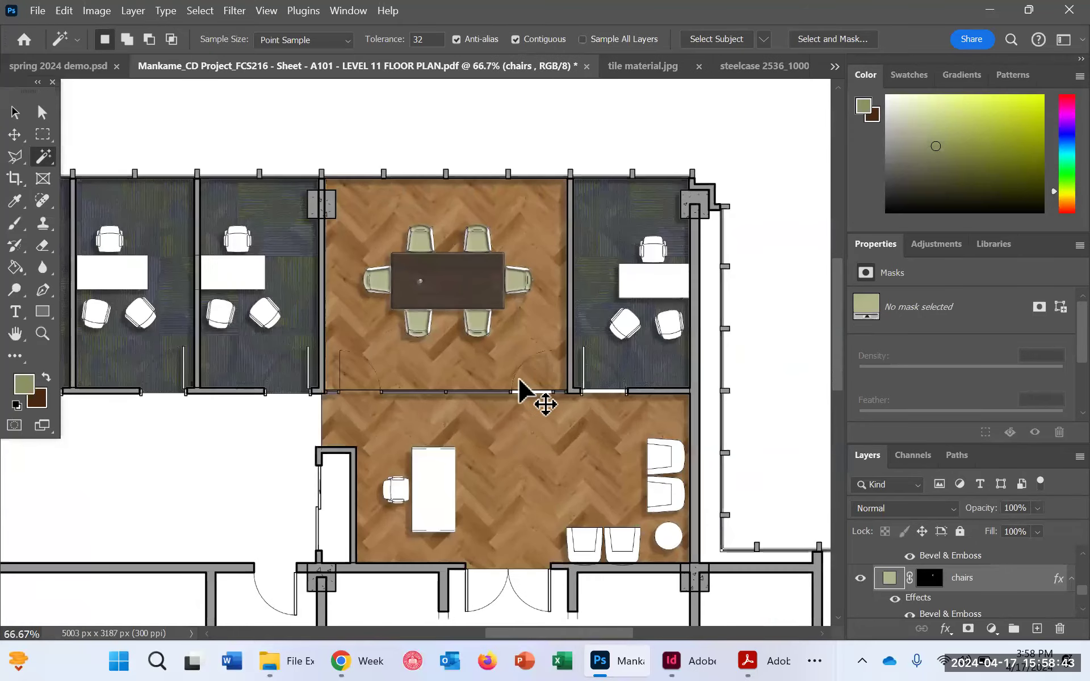
{"action": "scroll", "coordinate": [526, 407], "scroll_direction": "up", "scroll_amount": 1}
{"action": "scroll", "coordinate": [528, 408], "scroll_direction": "down", "scroll_amount": 4}
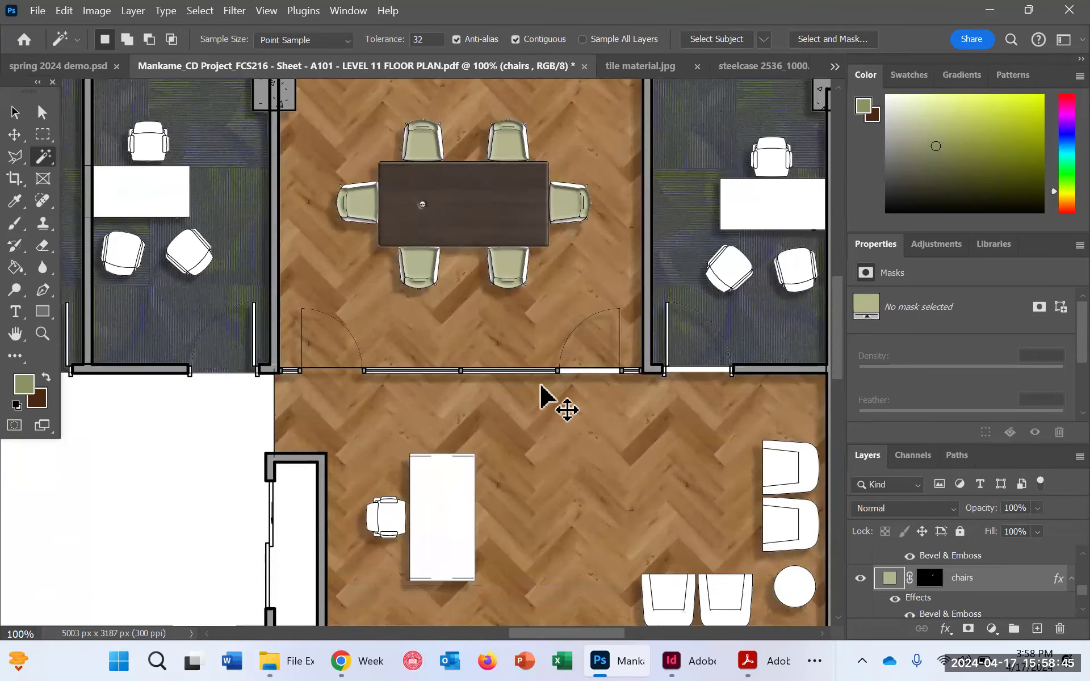
{"action": "key", "text": "ctrl+minus"}
{"action": "key", "text": "ctrl+minus"}
{"action": "key", "text": "ctrl+minus"}
{"action": "key", "text": "ctrl+minus"}
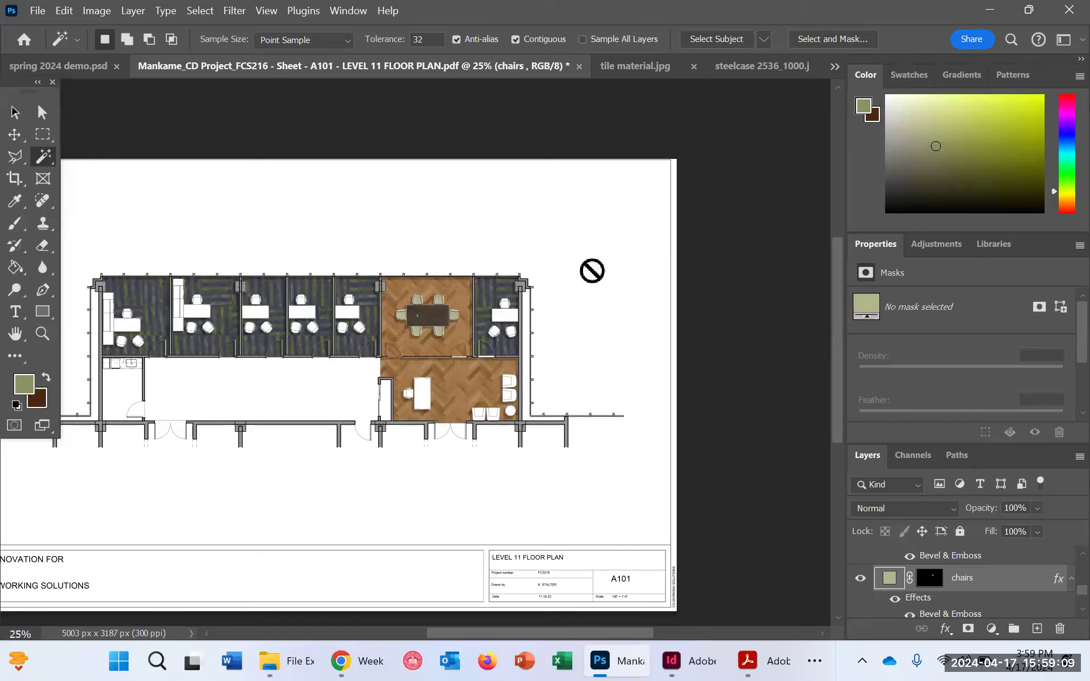
{"action": "mouse_move", "coordinate": [755, 657]}
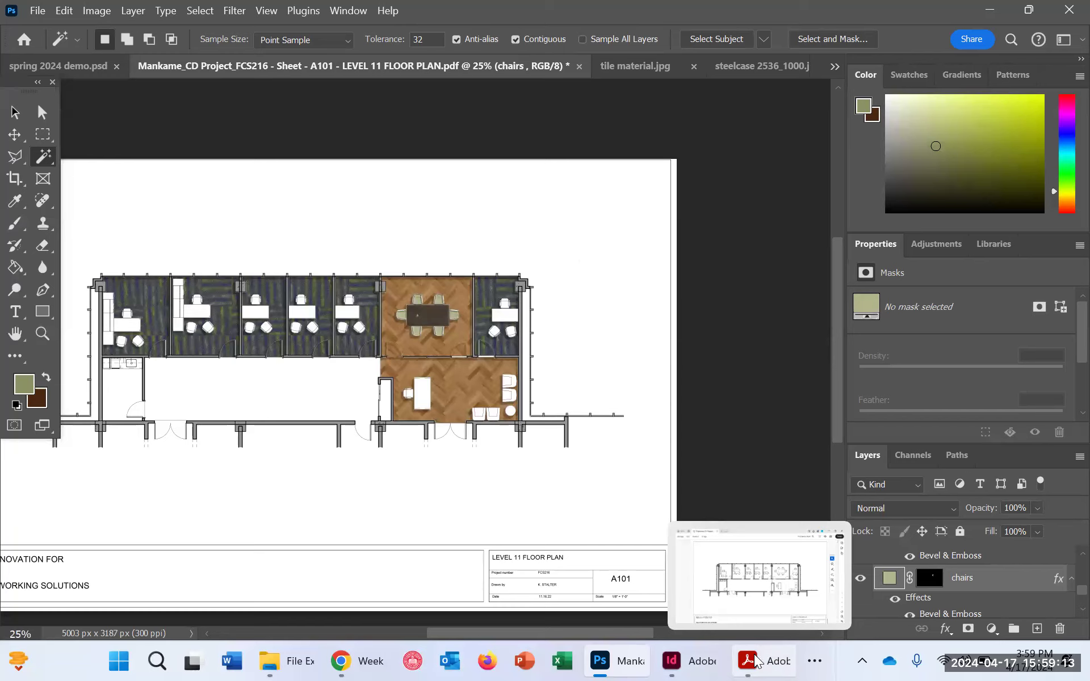
Step: Create a new empty layer above the chairs layer and name it SUnkight
{"action": "left_click", "coordinate": [1038, 630]}
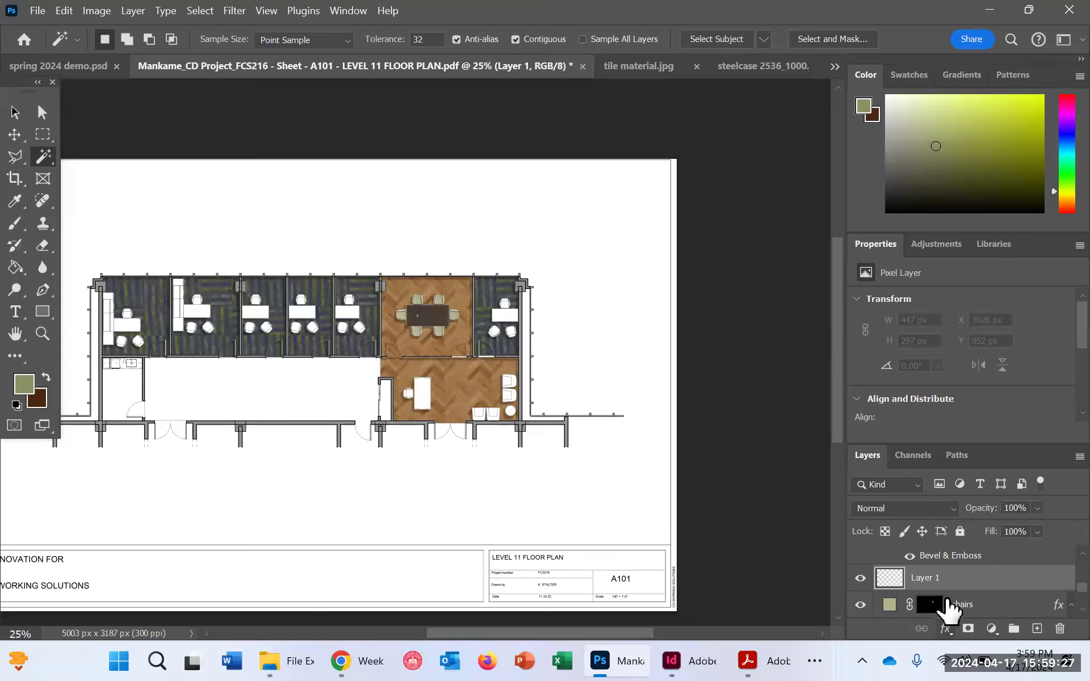
{"action": "double_click", "coordinate": [931, 579]}
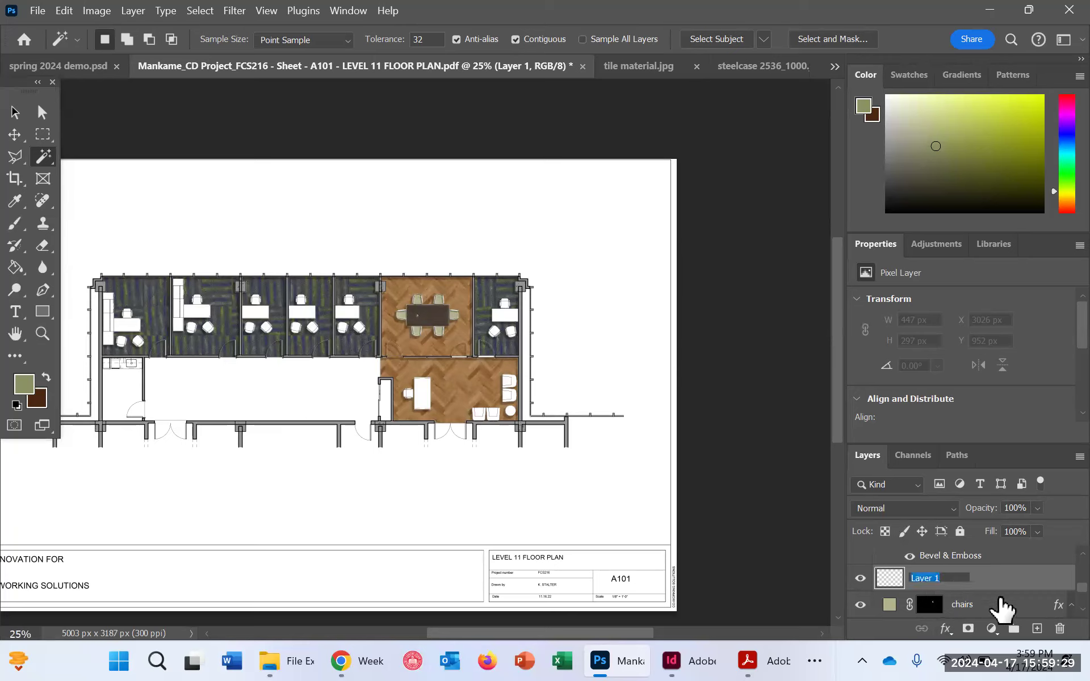
{"action": "type", "text": "Ligh"}
{"action": "key", "text": "BackSpace"}
{"action": "key", "text": "BackSpace"}
{"action": "key", "text": "BackSpace"}
{"action": "key", "text": "BackSpace"}
{"action": "type", "text": "SUnkight"}
{"action": "key", "text": "Return"}
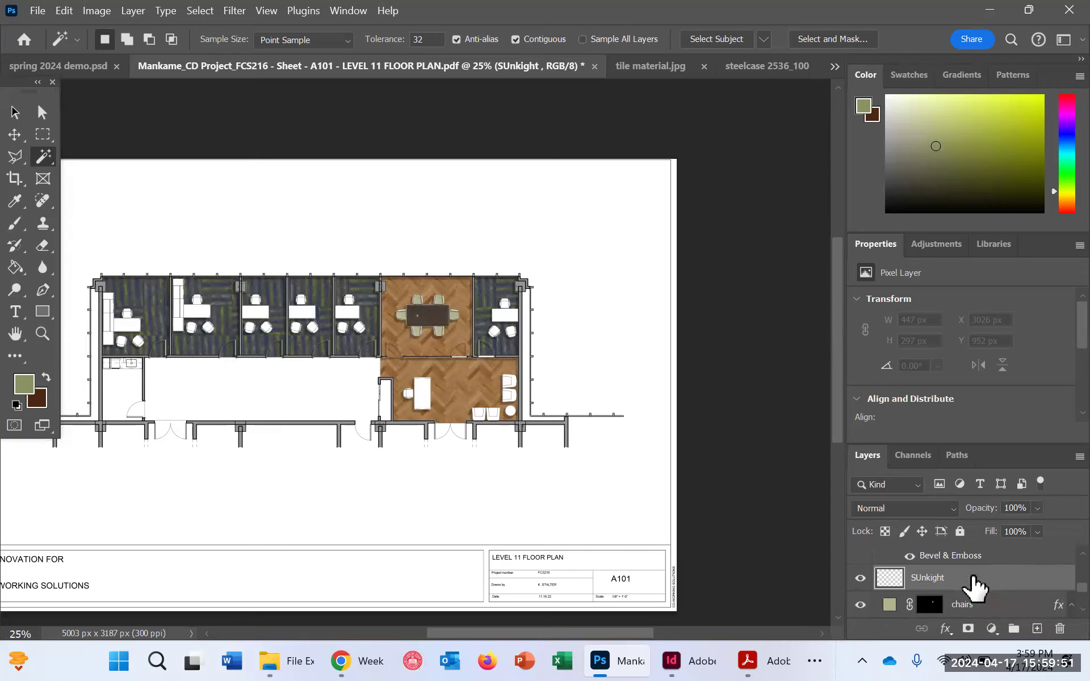
Step: Set the blending mode of the SUnkight layer to Overlay
{"action": "left_click", "coordinate": [953, 508]}
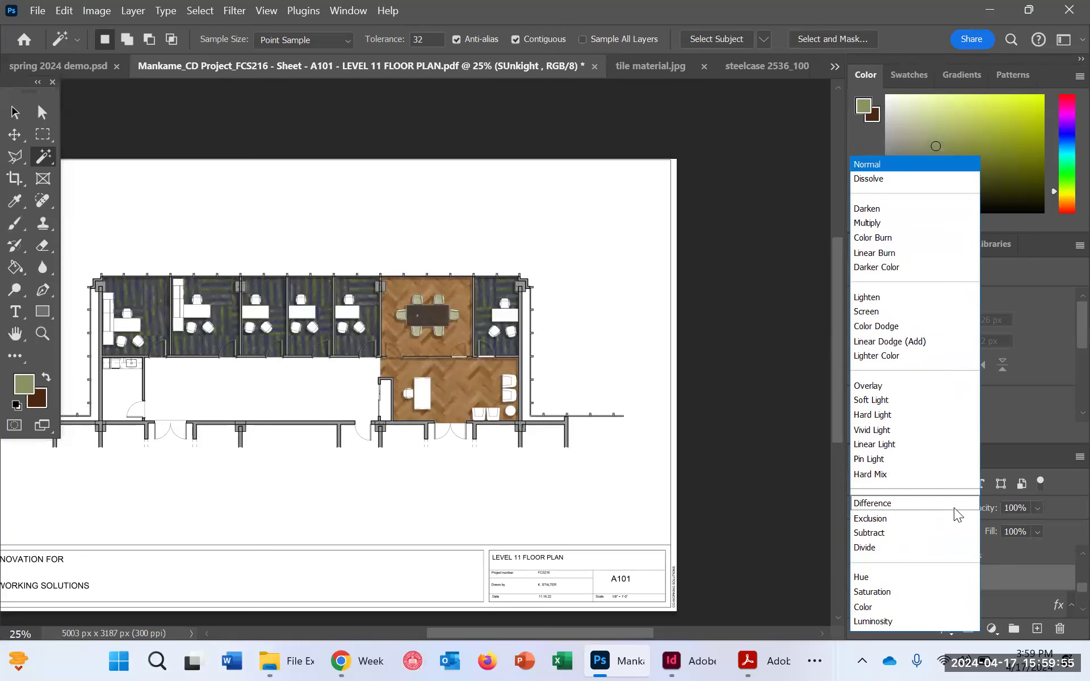
{"action": "left_click", "coordinate": [1063, 561]}
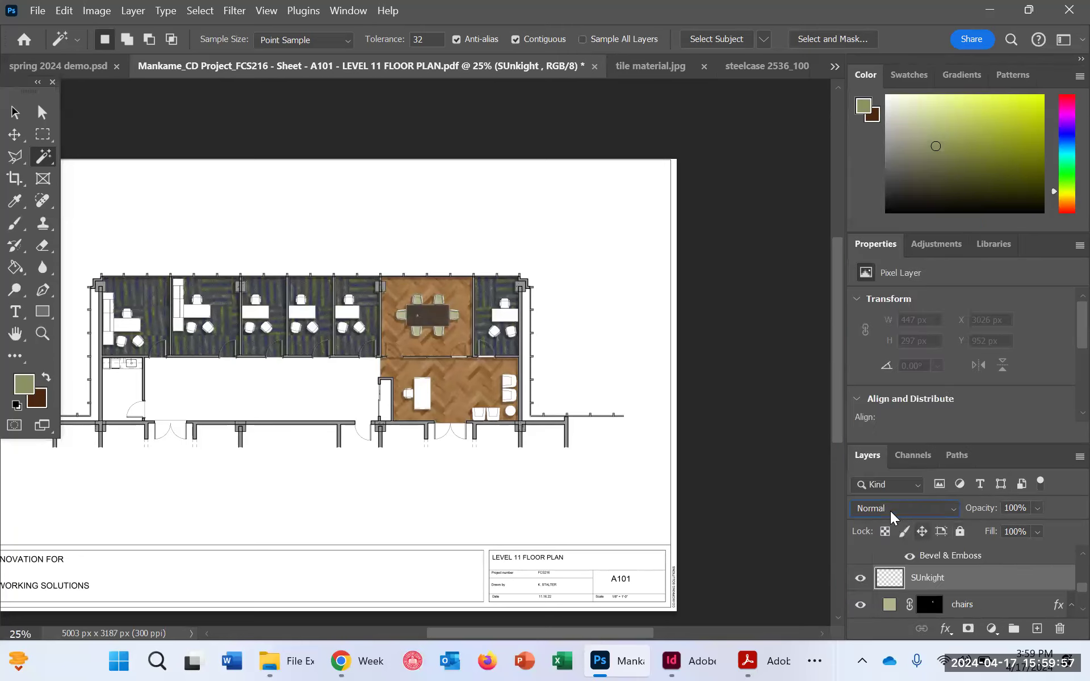
{"action": "left_click", "coordinate": [946, 509]}
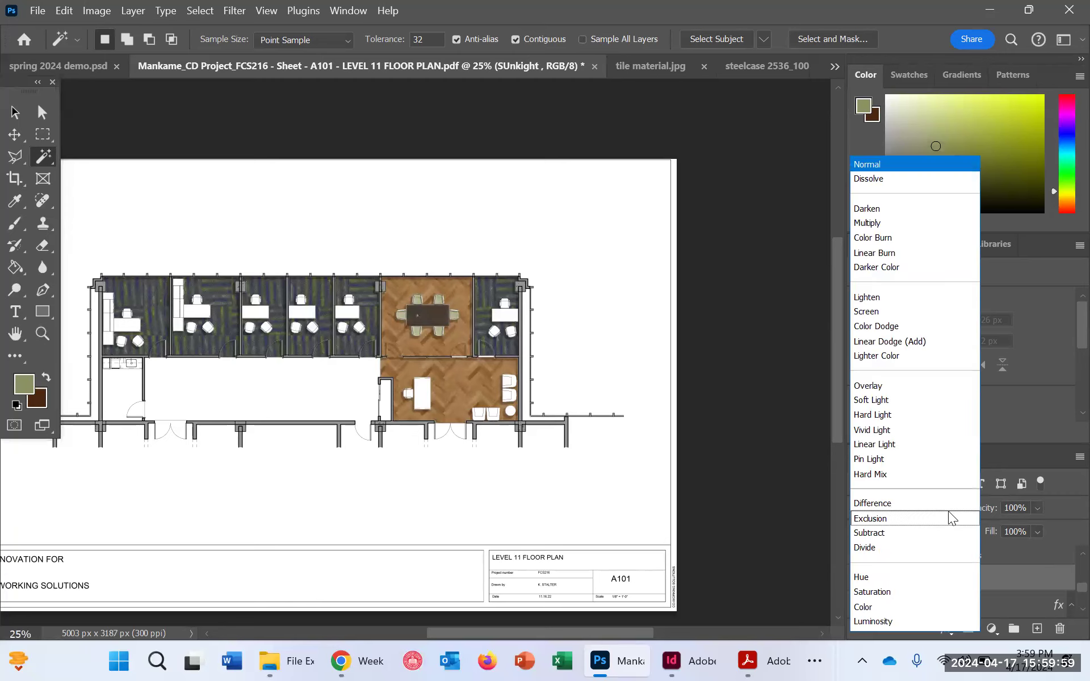
{"action": "left_click", "coordinate": [923, 387]}
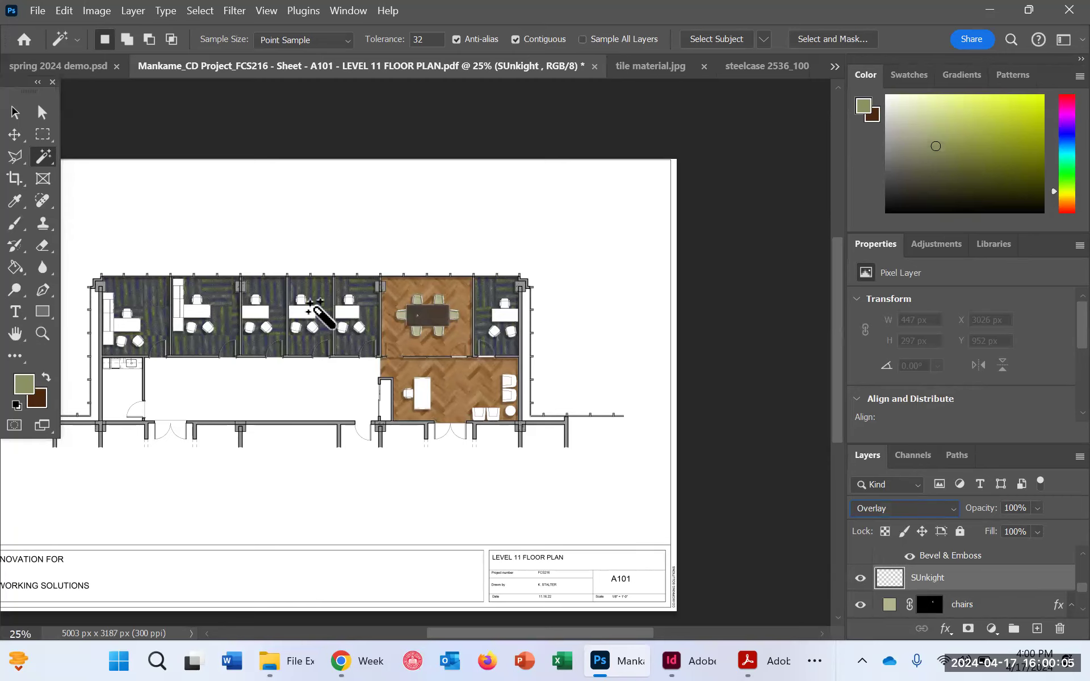
Step: Select a floor strip about 644 by 109 px along the meeting room's window wall with the Polygonal Lasso
{"action": "key", "text": "ctrl+plus"}
{"action": "key", "text": "ctrl+plus"}
{"action": "key", "text": "ctrl+plus"}
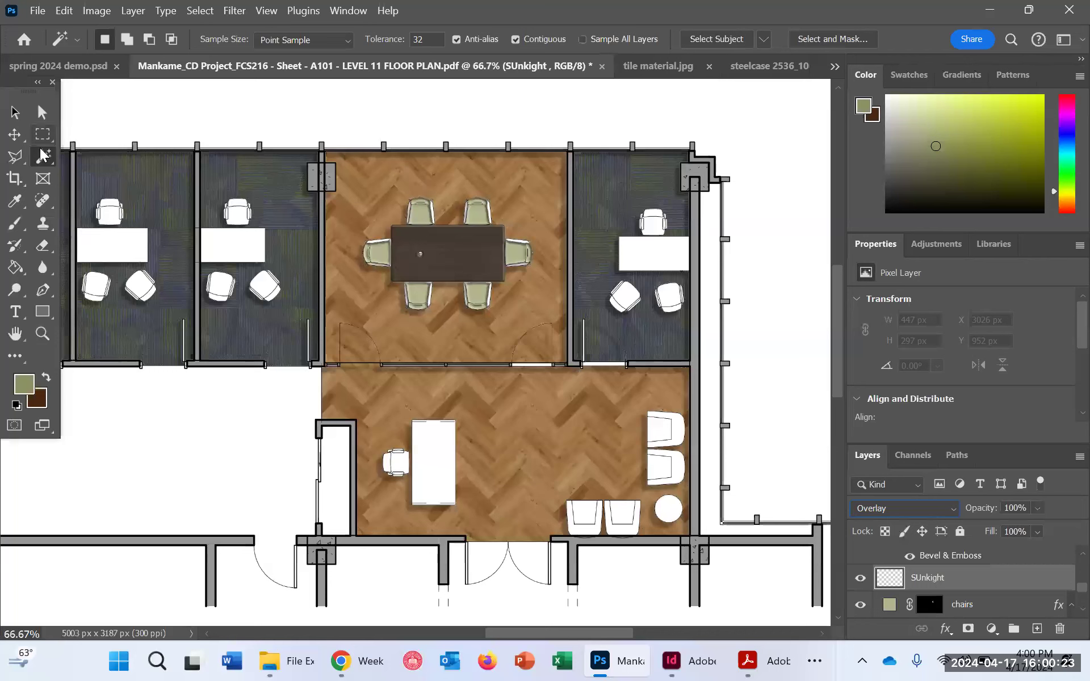
{"action": "left_click", "coordinate": [13, 159]}
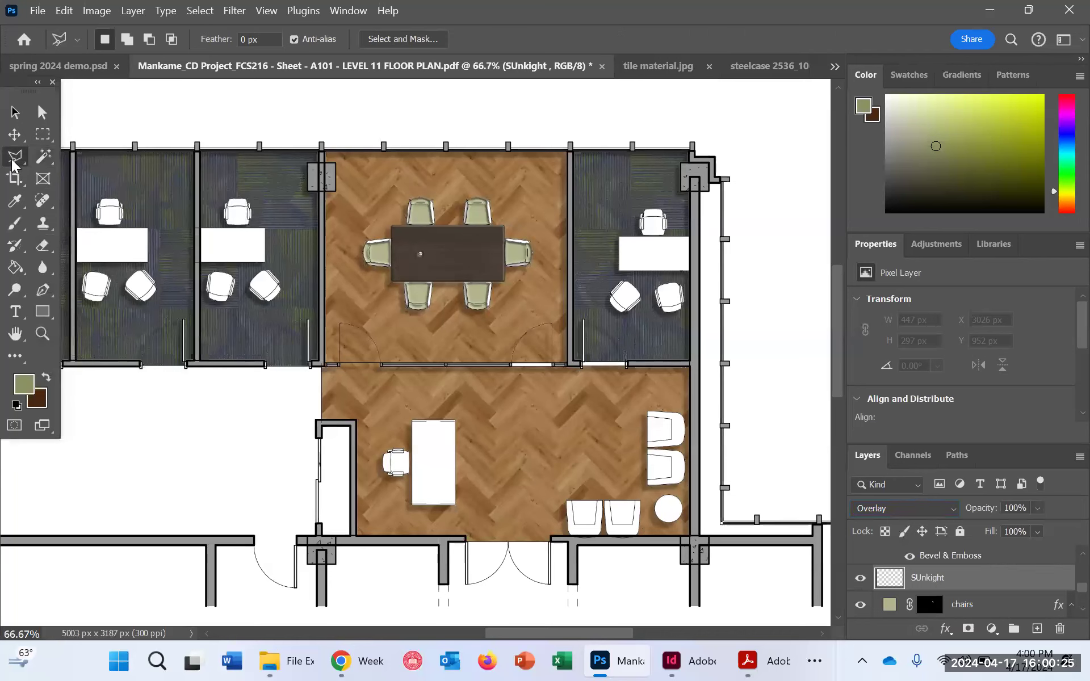
{"action": "left_click", "coordinate": [78, 172]}
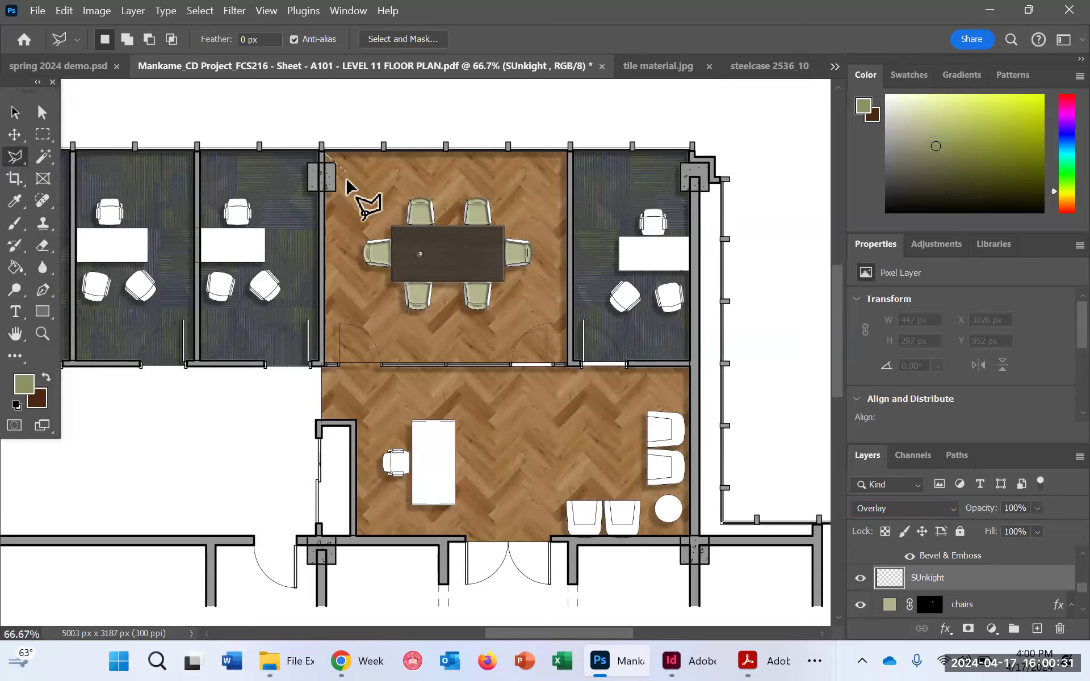
{"action": "left_click", "coordinate": [321, 152]}
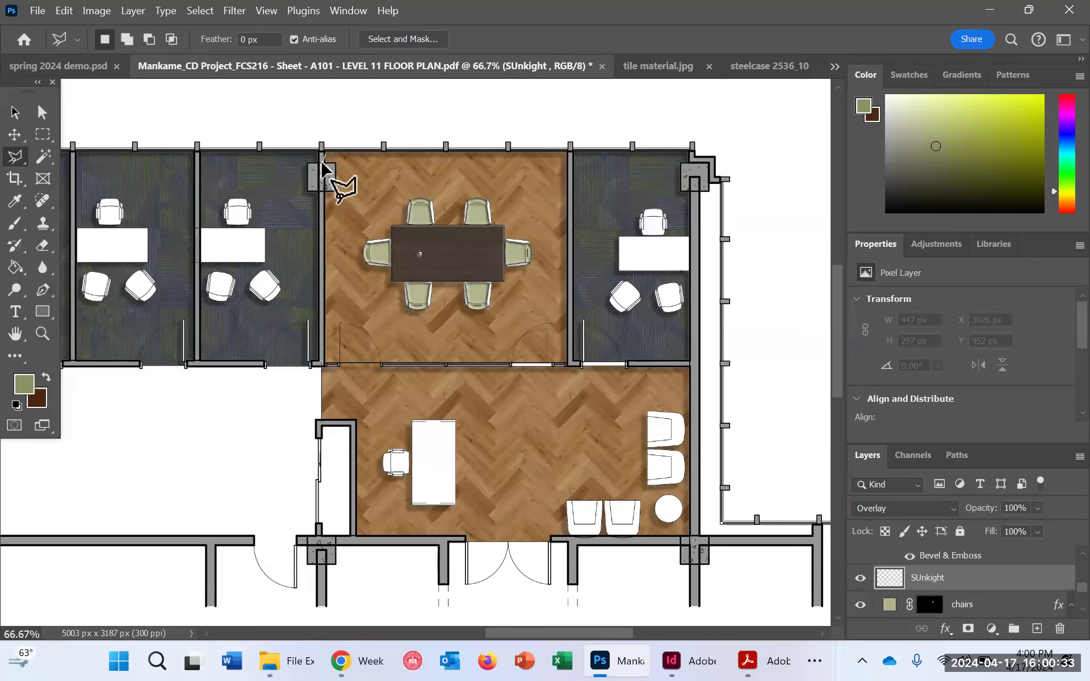
{"action": "left_click", "coordinate": [336, 193]}
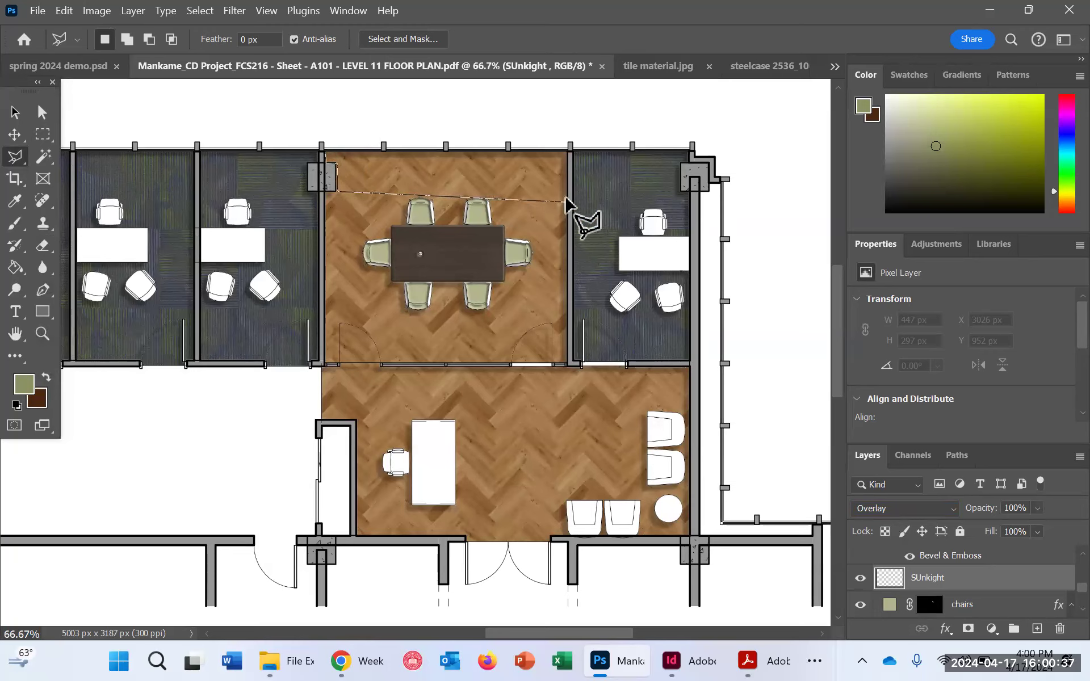
{"action": "left_click", "coordinate": [569, 193]}
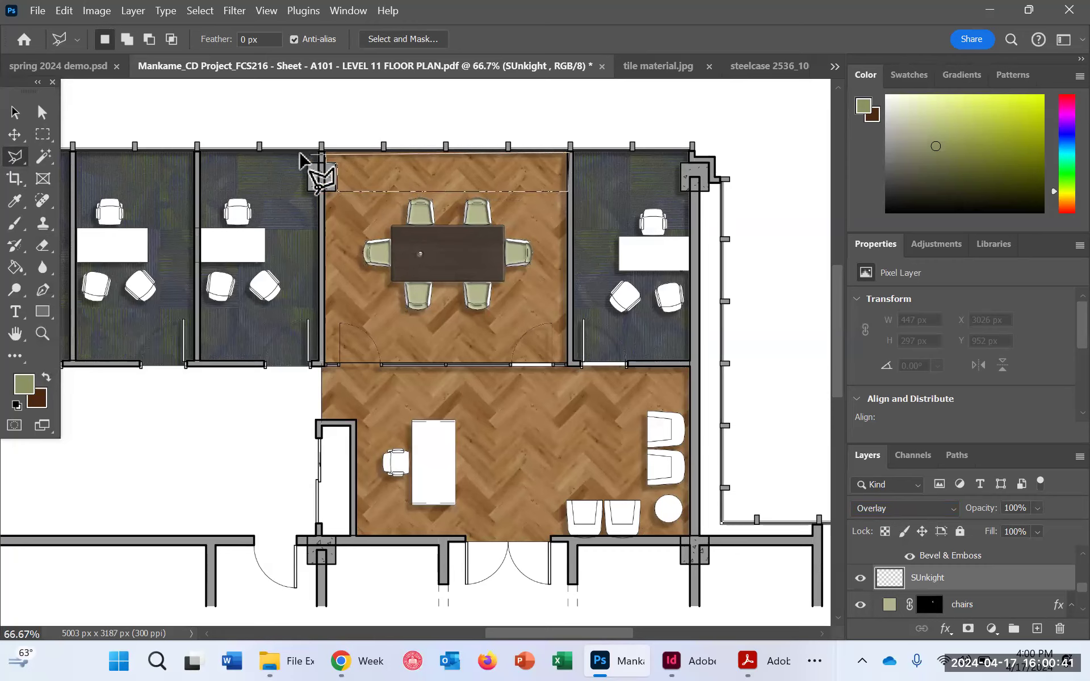
{"action": "left_click", "coordinate": [327, 153]}
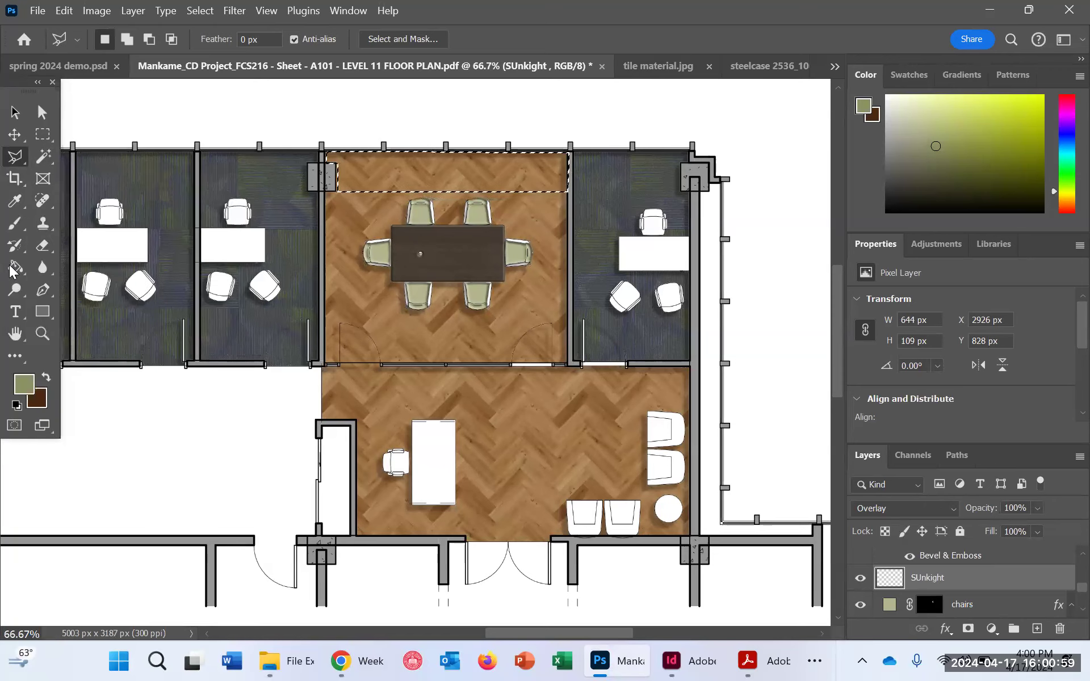
Step: Set up a classic linear gradient fading from light yellow (e6f679) to transparent for the Gradient tool
{"action": "left_click", "coordinate": [26, 273]}
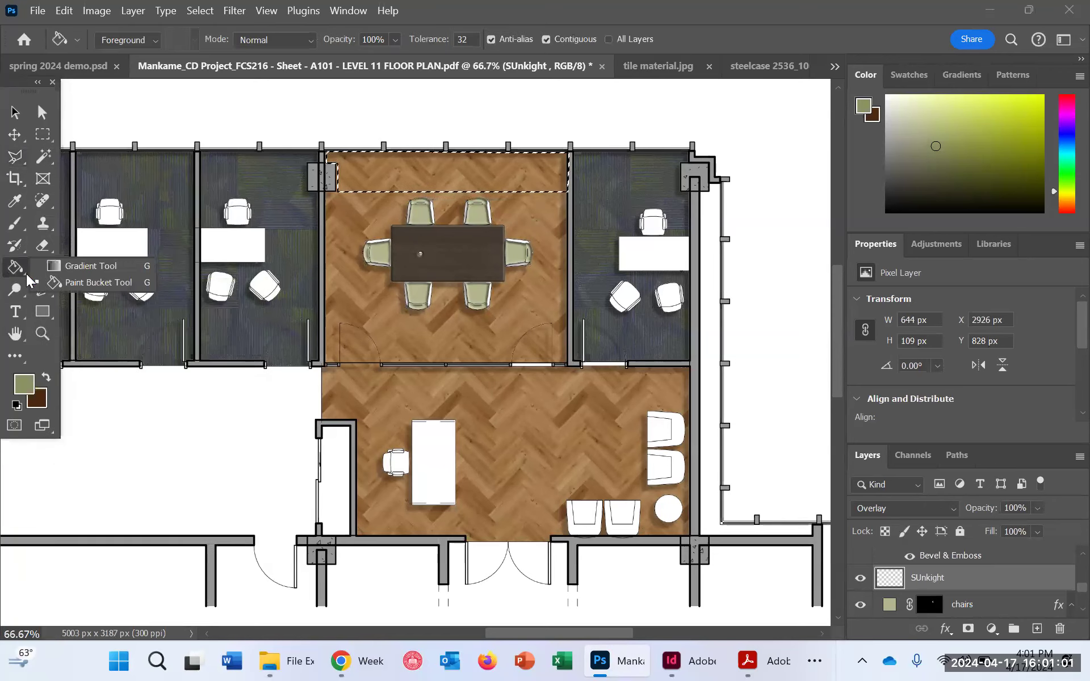
{"action": "left_click", "coordinate": [57, 266]}
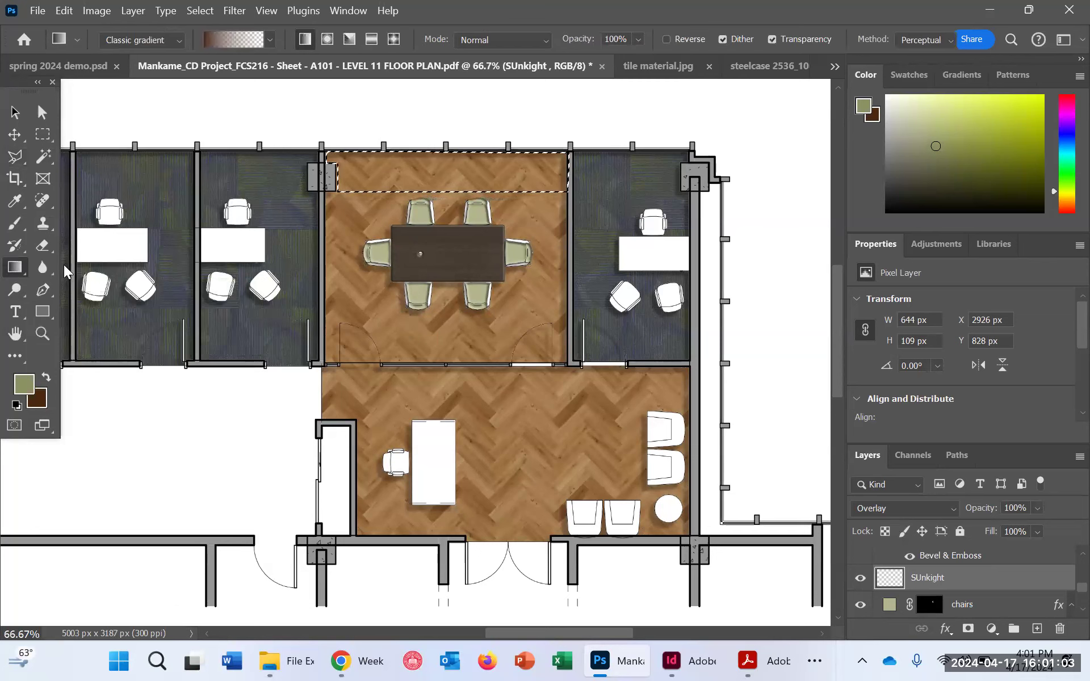
{"action": "left_click", "coordinate": [209, 36]}
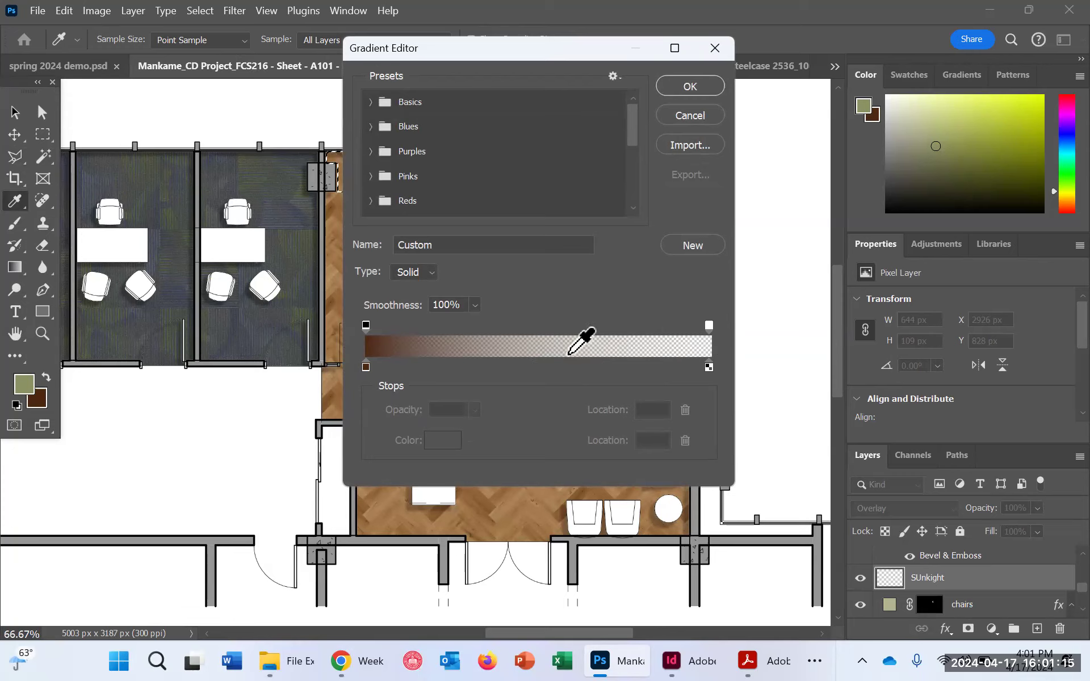
{"action": "left_click", "coordinate": [365, 367]}
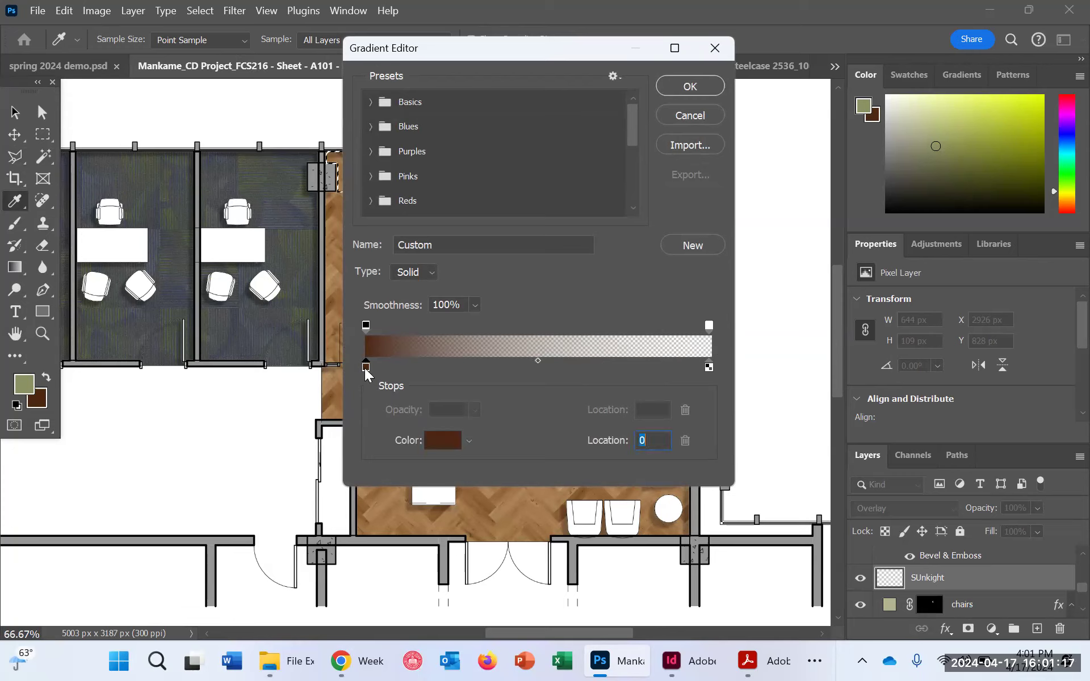
{"action": "left_click", "coordinate": [442, 440]}
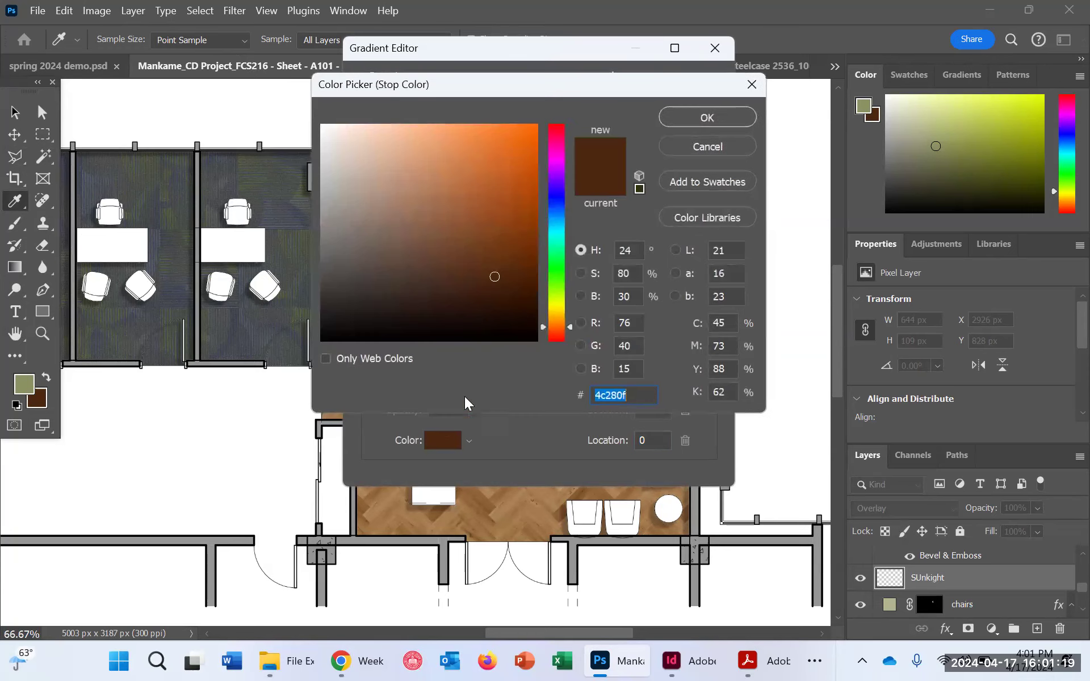
{"action": "left_click", "coordinate": [555, 300]}
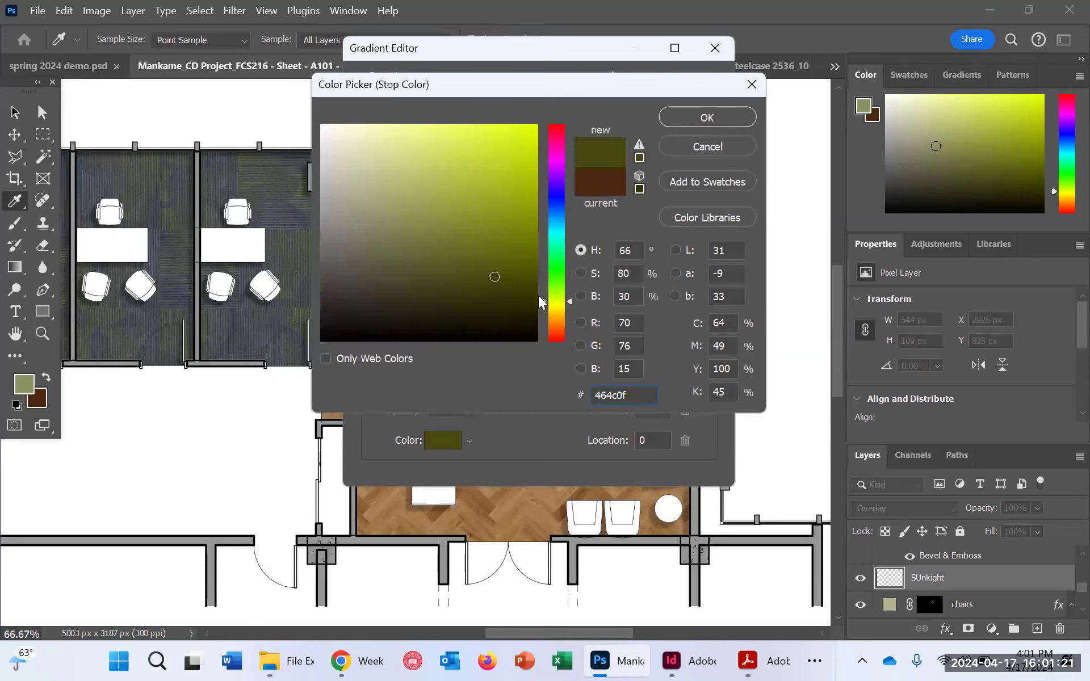
{"action": "left_click", "coordinate": [428, 146]}
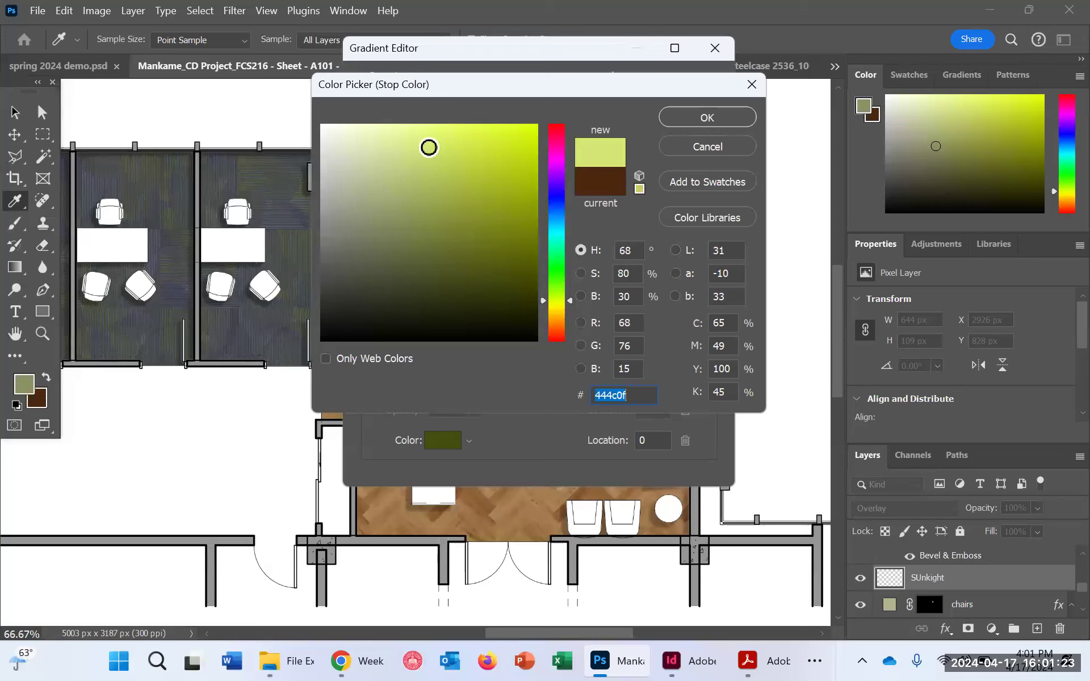
{"action": "left_click_drag", "start_coordinate": [565, 298], "coordinate": [565, 299]}
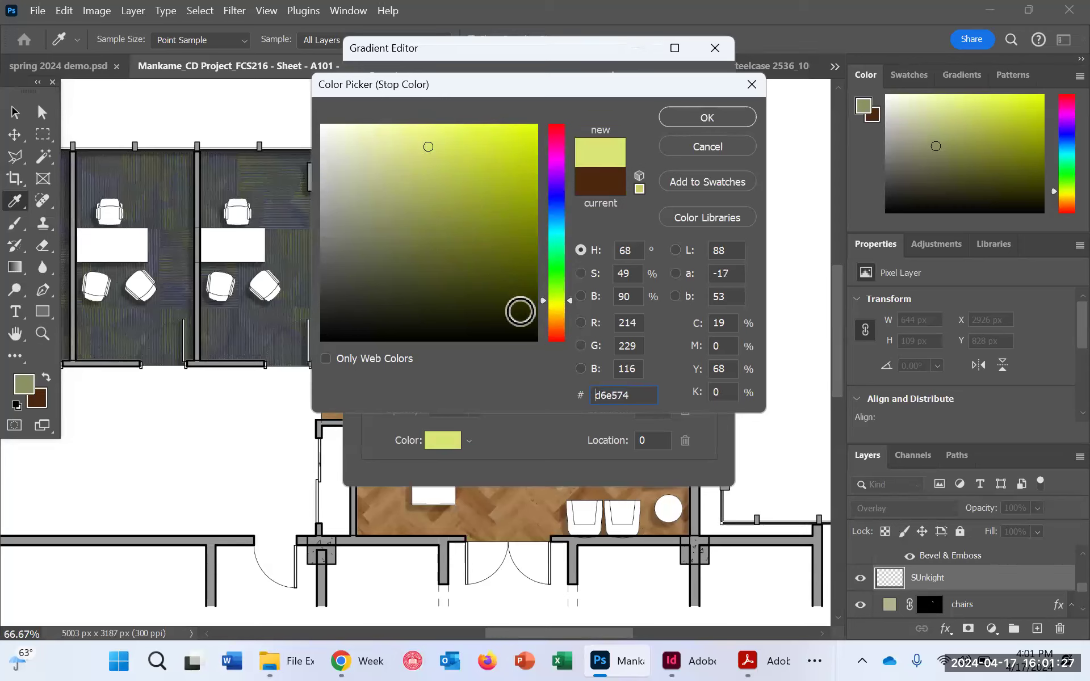
{"action": "left_click", "coordinate": [406, 141]}
{"action": "left_click", "coordinate": [429, 135]}
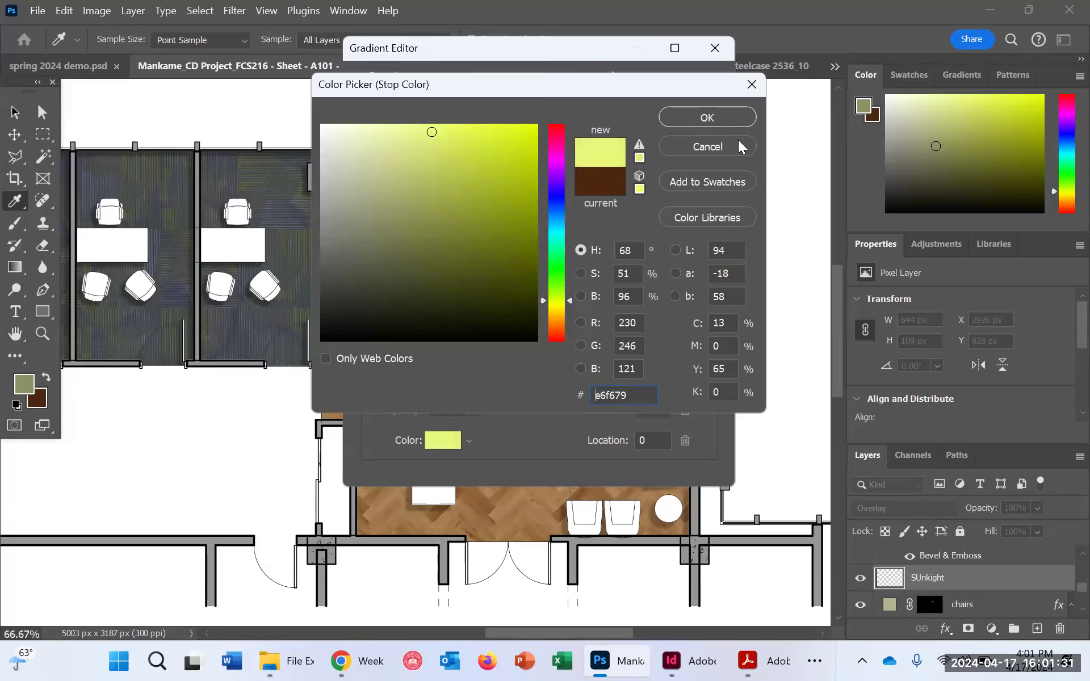
{"action": "left_click", "coordinate": [707, 118]}
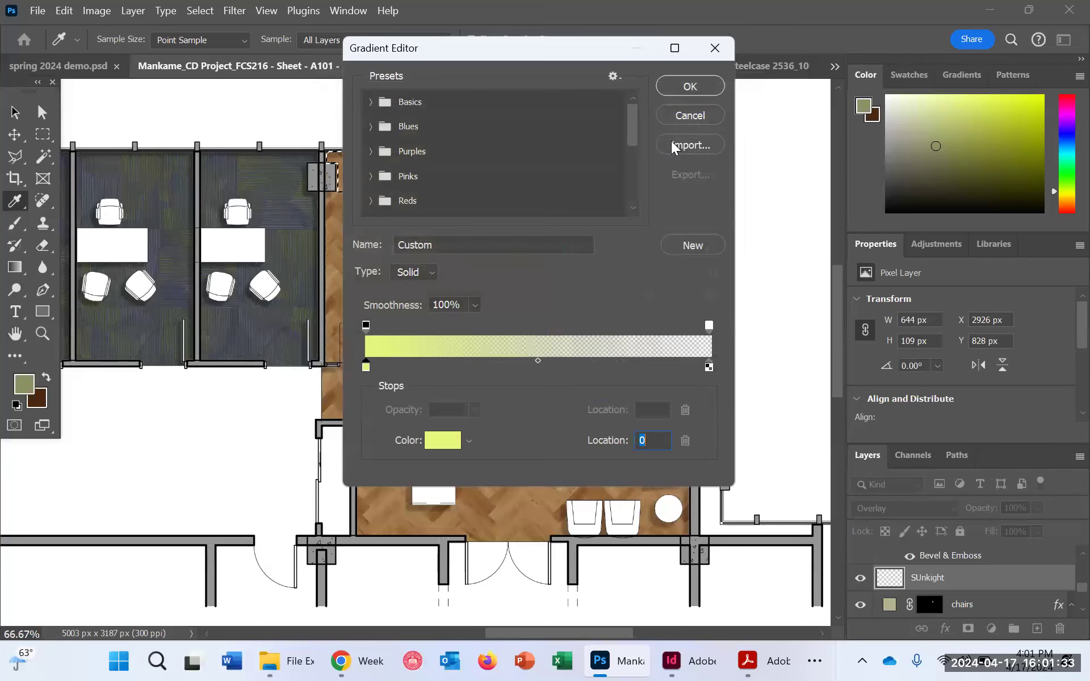
{"action": "left_click", "coordinate": [683, 84]}
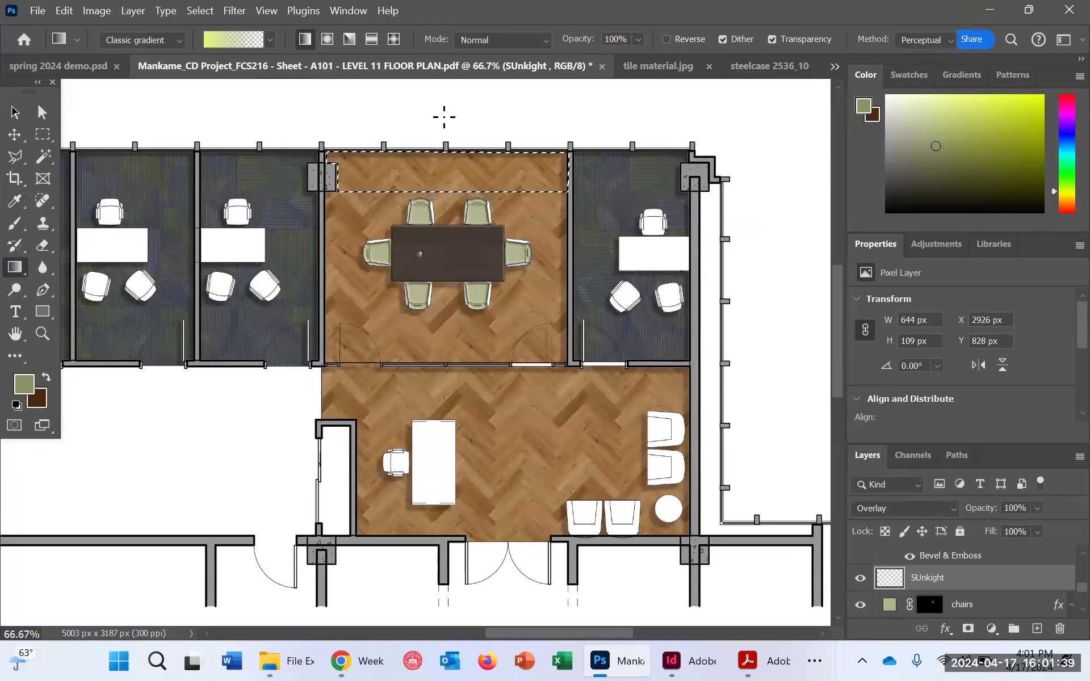
Step: Try to fill the selected window strip with the yellow gradient and restack the SUnkight layer above Carpet Floor, undoing each attempt
{"action": "left_click_drag", "start_coordinate": [454, 119], "coordinate": [456, 297]}
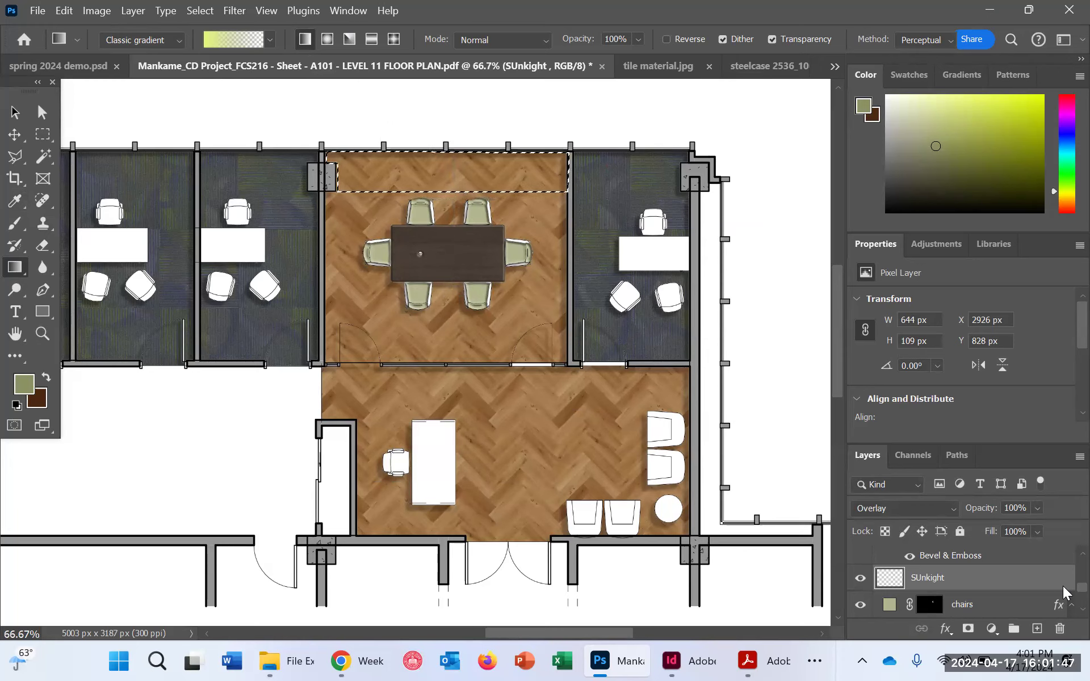
{"action": "left_click_drag", "start_coordinate": [997, 589], "coordinate": [997, 466]}
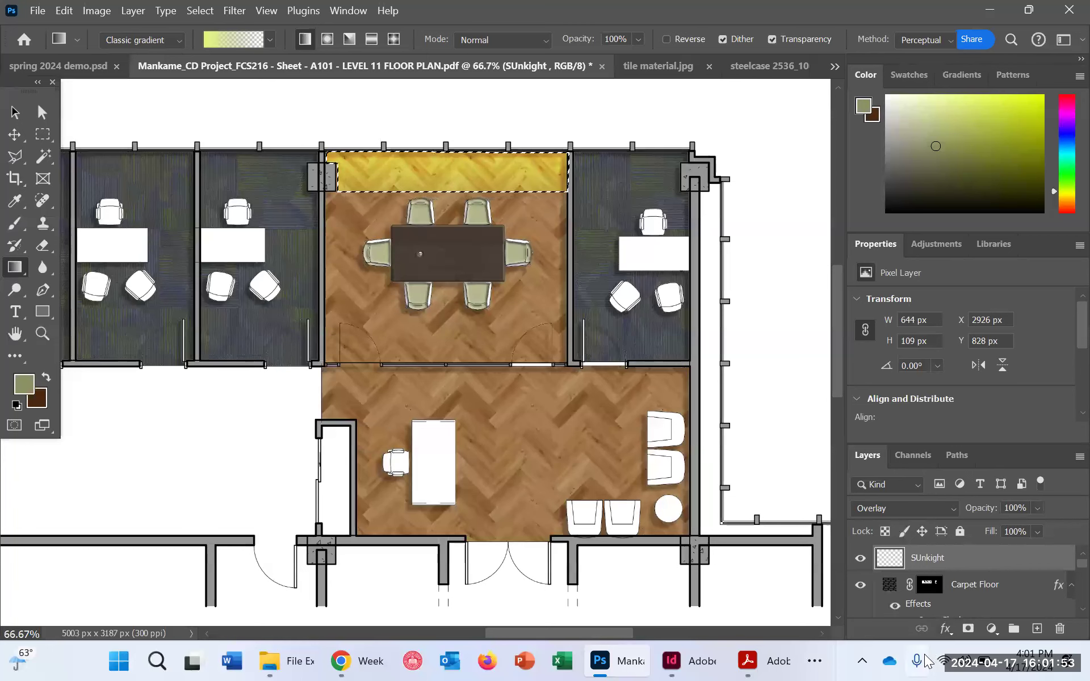
{"action": "key", "text": "ctrl+z"}
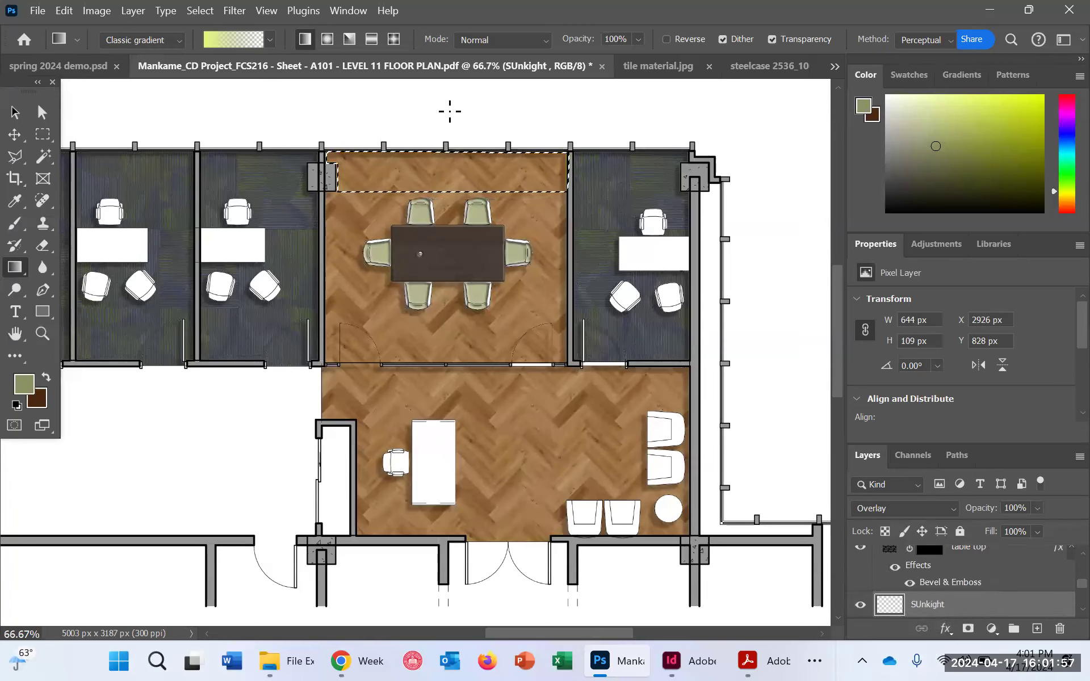
{"action": "left_click_drag", "start_coordinate": [455, 257], "coordinate": [452, 264]}
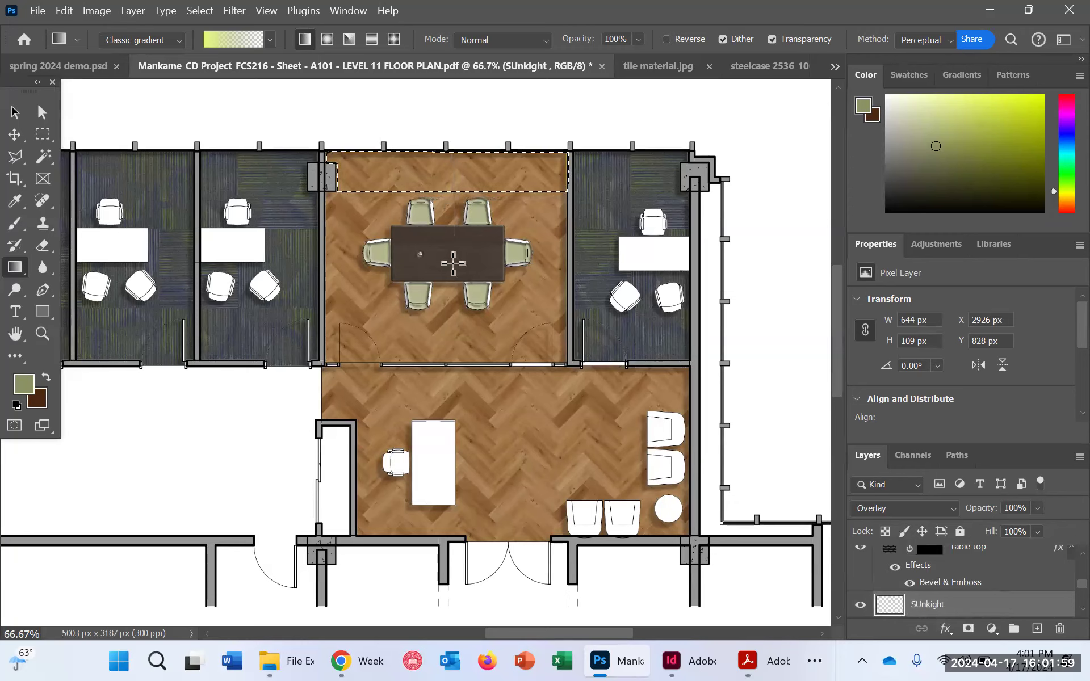
{"action": "left_click_drag", "start_coordinate": [911, 604], "coordinate": [945, 537]}
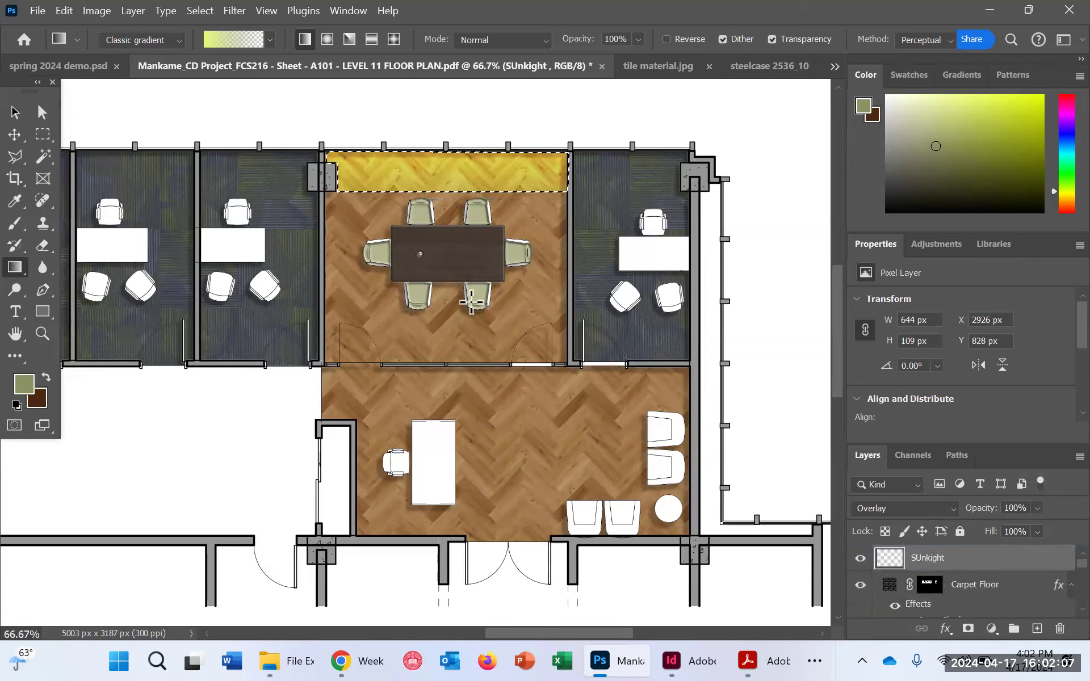
{"action": "key", "text": "ctrl+z"}
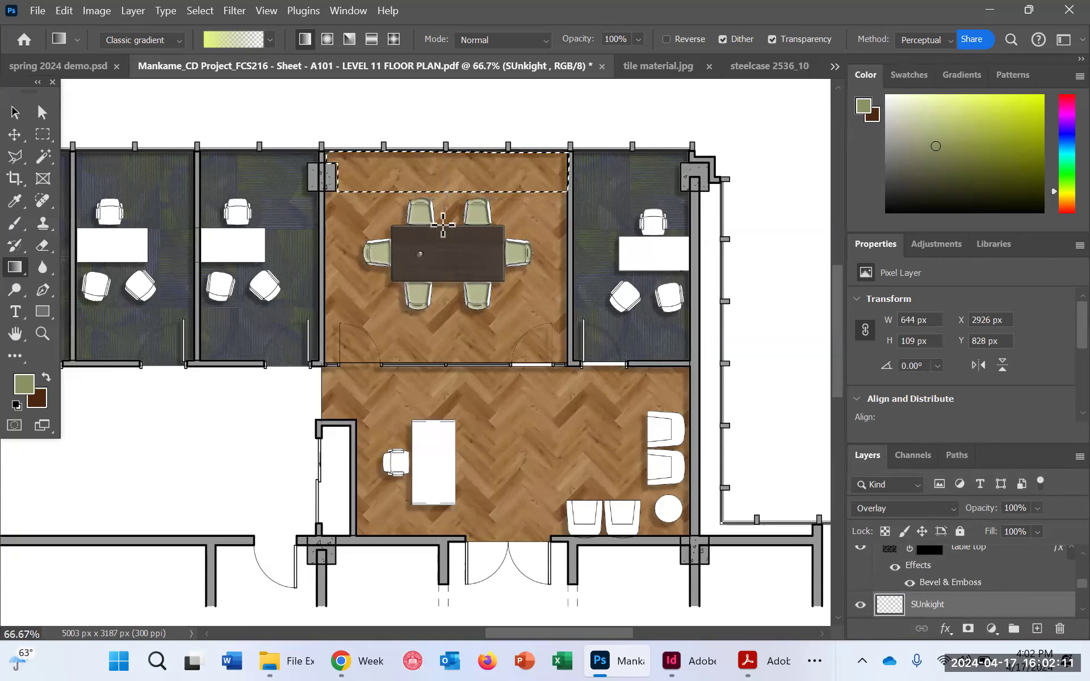
{"action": "left_click_drag", "start_coordinate": [981, 607], "coordinate": [986, 550]}
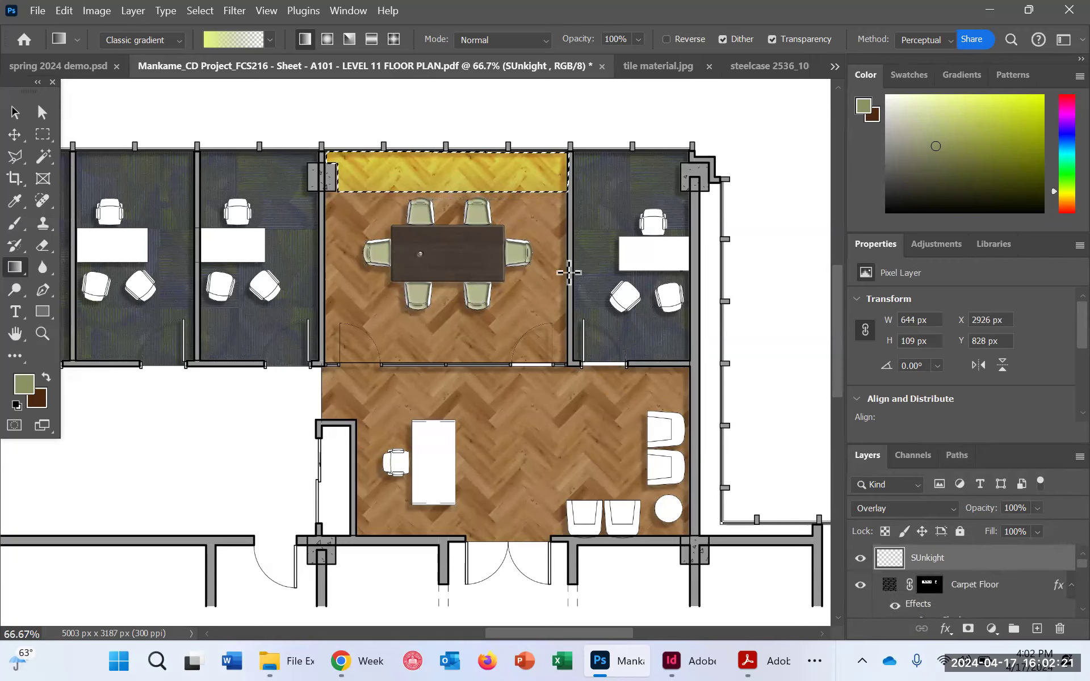
{"action": "key", "text": "ctrl+z"}
{"action": "key", "text": "ctrl+z"}
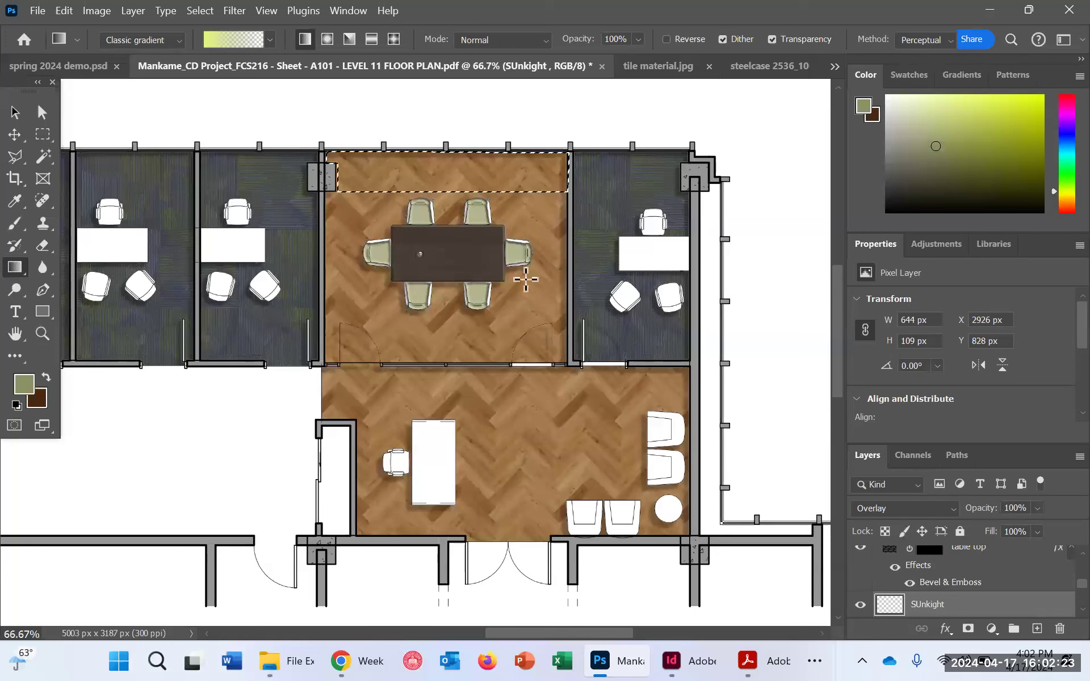
Step: Place the SUnkight layer directly above Carpet Floor and fill the strip with the yellow gradient, fading from the window wall toward the table
{"action": "left_click_drag", "start_coordinate": [946, 612], "coordinate": [989, 568]}
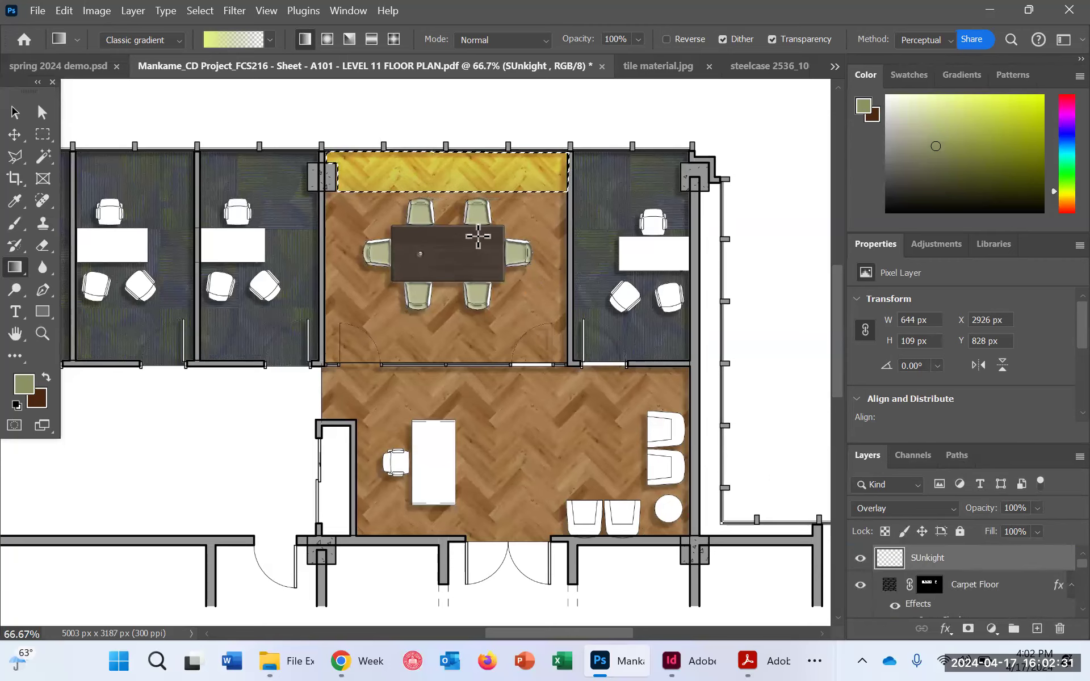
{"action": "key", "text": "ctrl+z"}
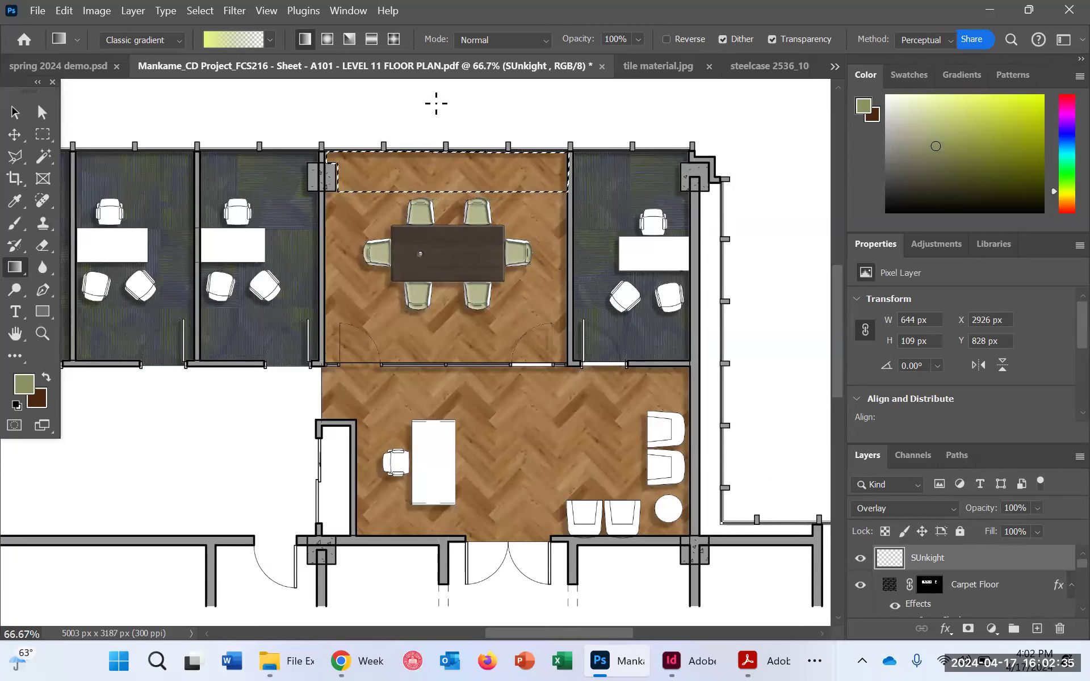
{"action": "left_click_drag", "start_coordinate": [440, 98], "coordinate": [437, 238]}
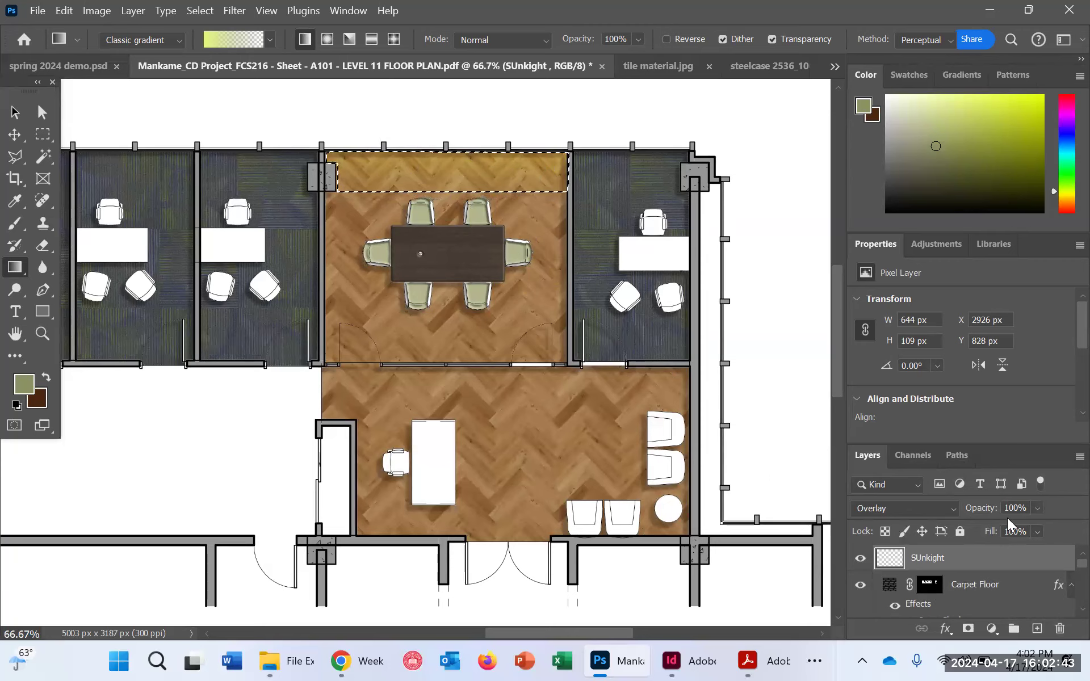
{"action": "left_click_drag", "start_coordinate": [427, 144], "coordinate": [428, 226]}
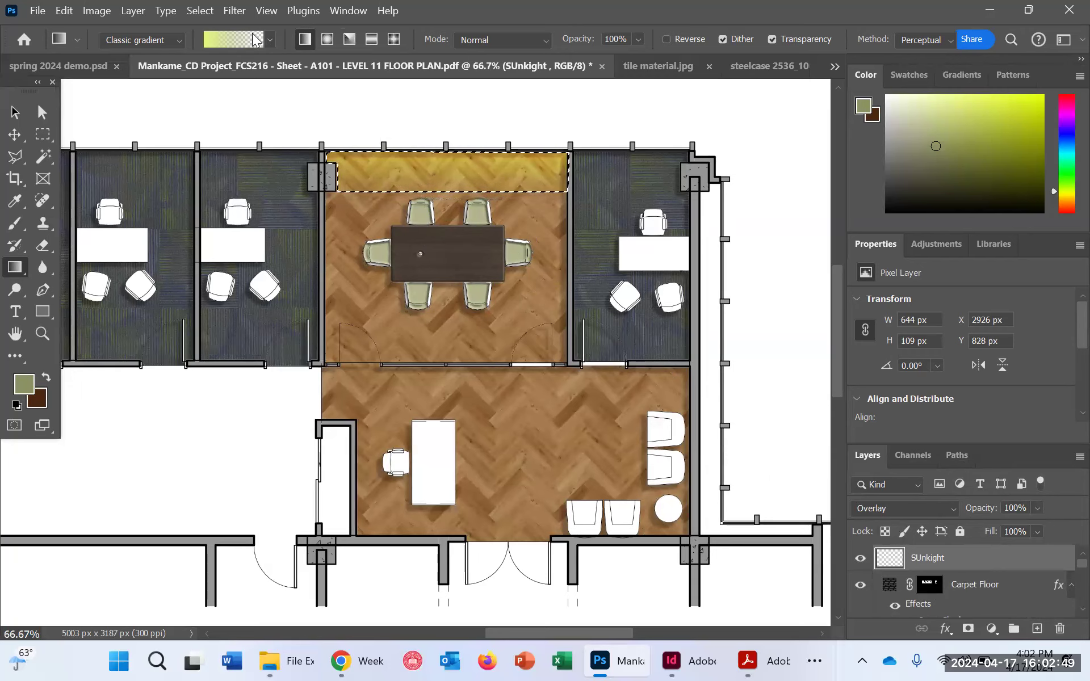
Step: Soften the yellow sunlight strip with a Gaussian Blur and clear the selection
{"action": "left_click", "coordinate": [234, 11]}
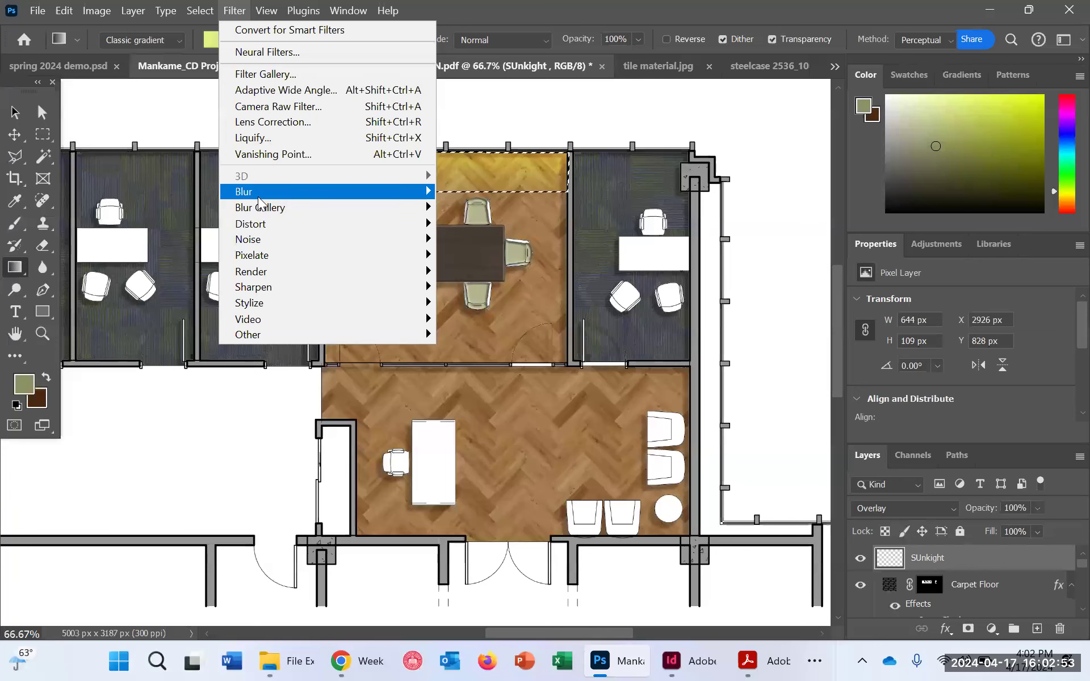
{"action": "mouse_move", "coordinate": [318, 193]}
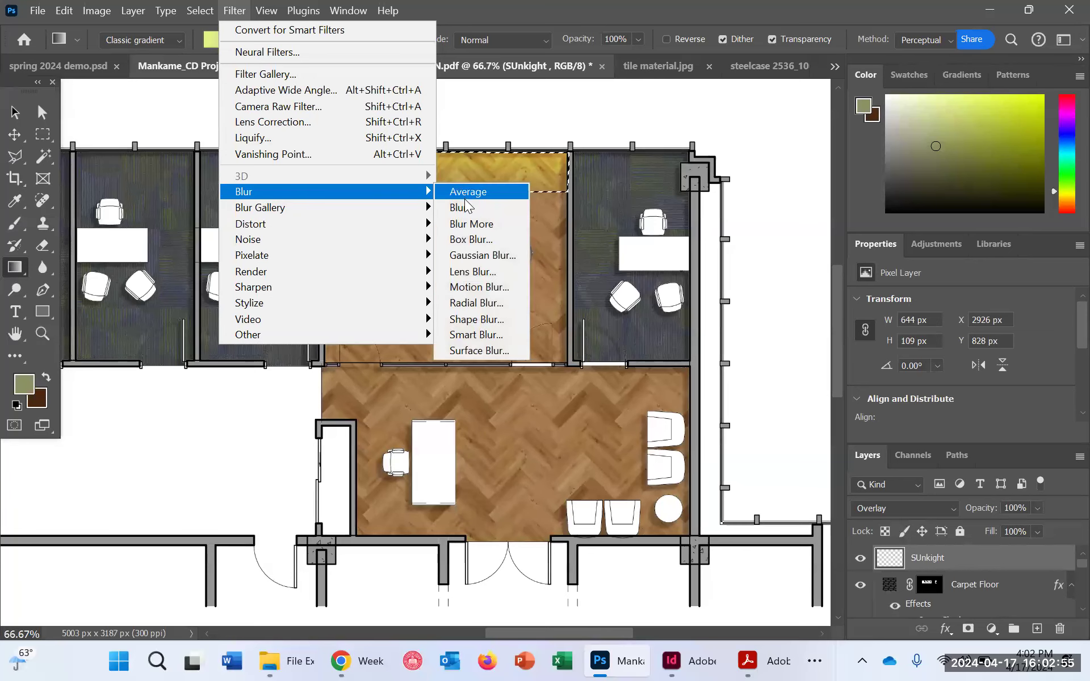
{"action": "left_click", "coordinate": [467, 256]}
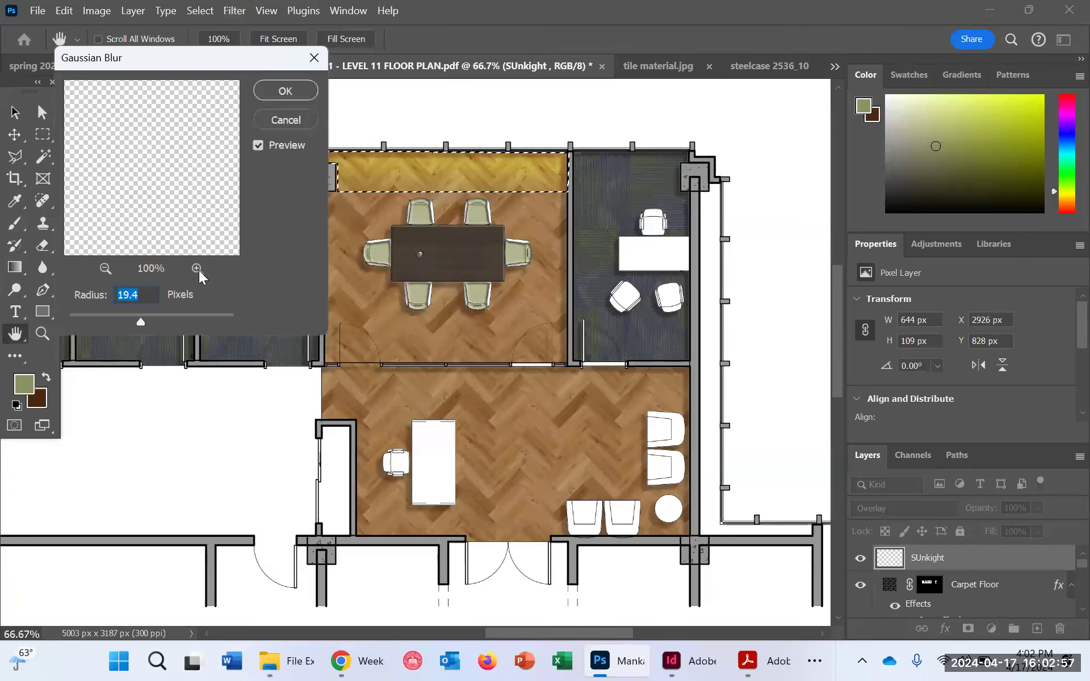
{"action": "left_click_drag", "start_coordinate": [135, 321], "coordinate": [137, 324]}
{"action": "left_click", "coordinate": [286, 90]}
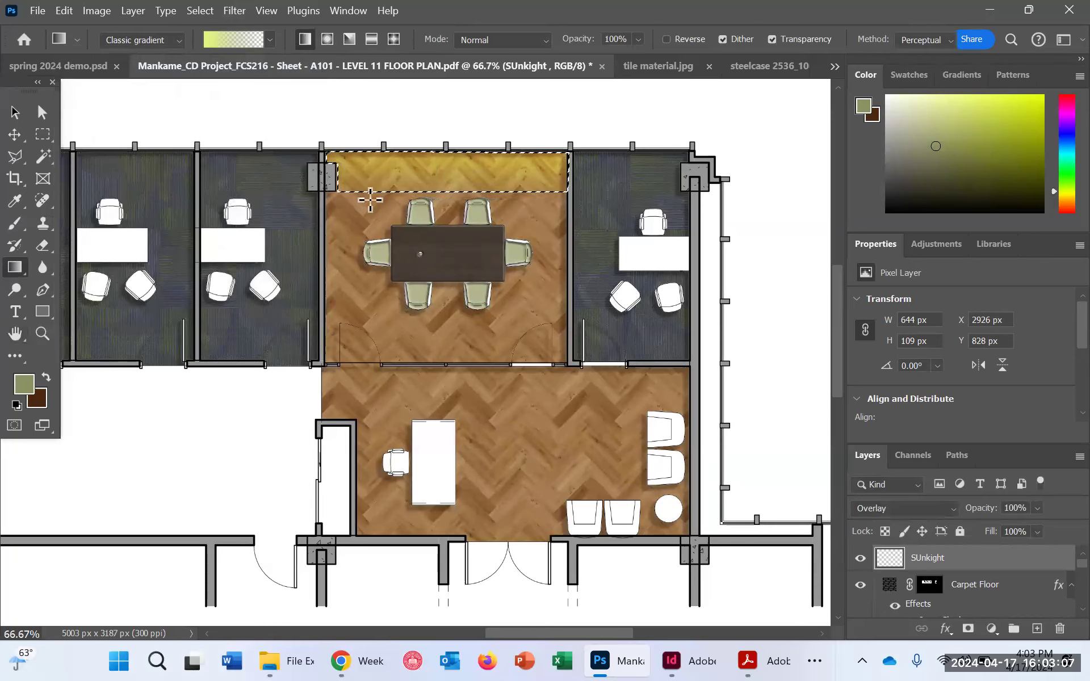
{"action": "key", "text": "ctrl+d"}
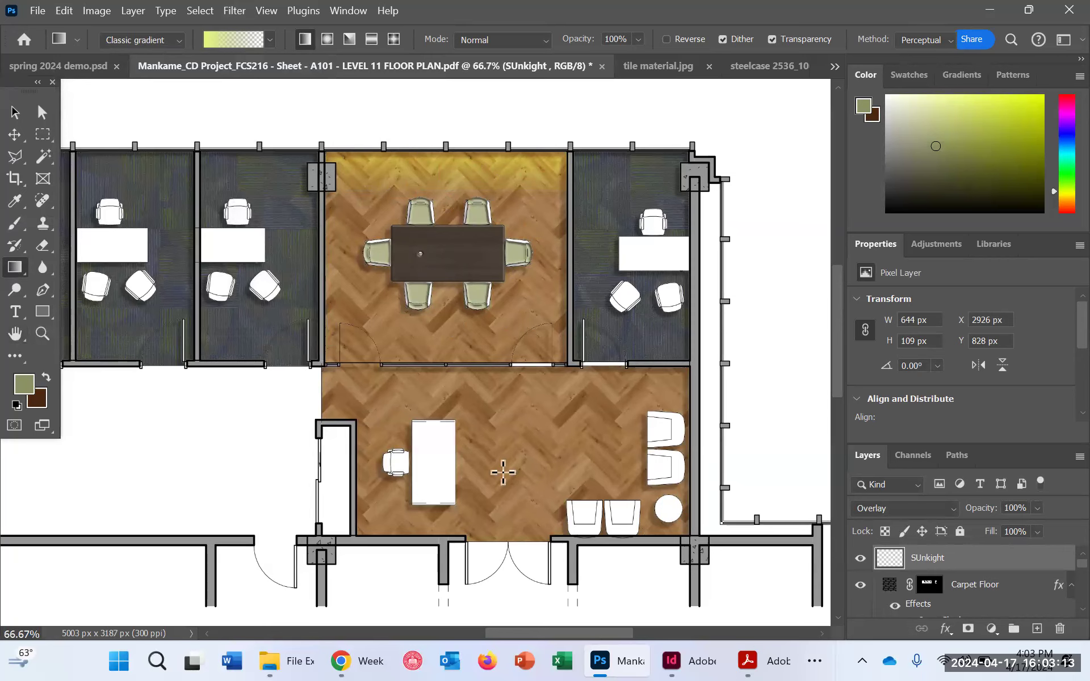
Step: Set the Carpet Floor layer's Inner Shadow angle to 135° with Use Global Light kept on
{"action": "scroll", "coordinate": [970, 585], "scroll_direction": "down", "scroll_amount": 5}
{"action": "scroll", "coordinate": [985, 590], "scroll_direction": "up", "scroll_amount": 1}
{"action": "scroll", "coordinate": [986, 590], "scroll_direction": "down", "scroll_amount": 1}
{"action": "scroll", "coordinate": [985, 590], "scroll_direction": "up", "scroll_amount": 1}
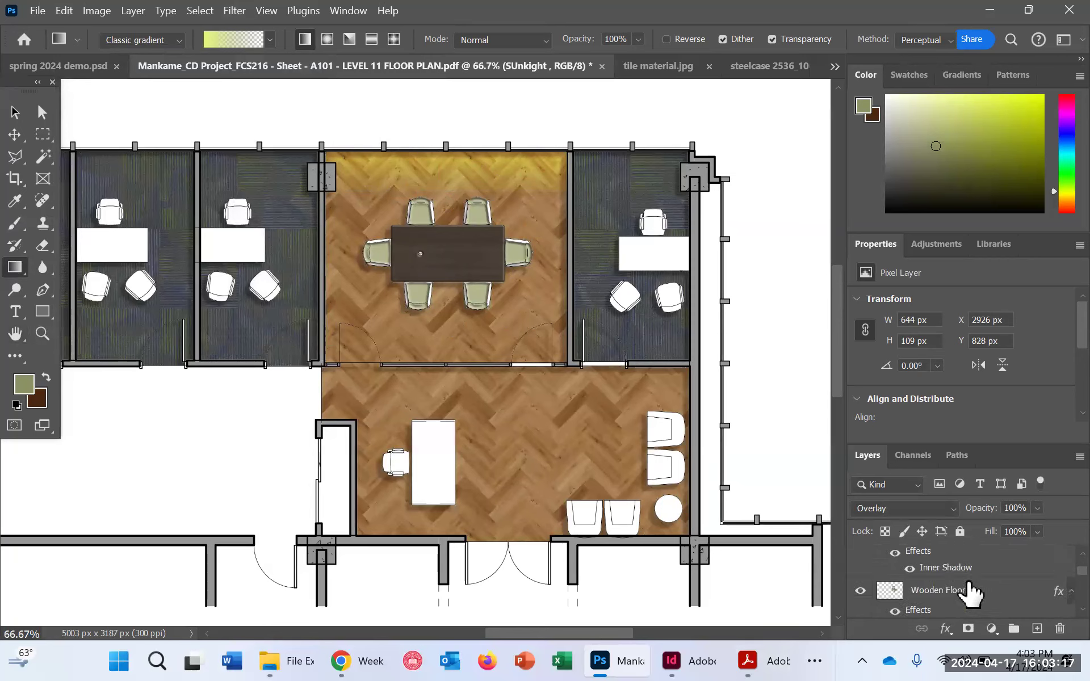
{"action": "scroll", "coordinate": [968, 590], "scroll_direction": "up", "scroll_amount": 2}
{"action": "scroll", "coordinate": [973, 601], "scroll_direction": "down", "scroll_amount": 1}
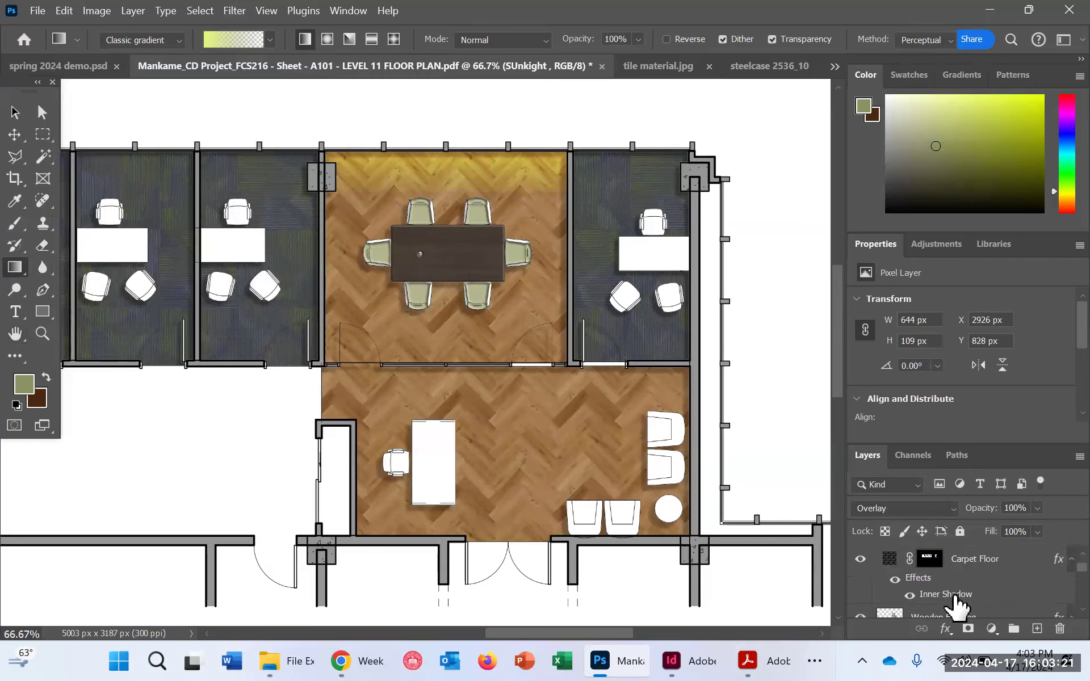
{"action": "right_click", "coordinate": [972, 559]}
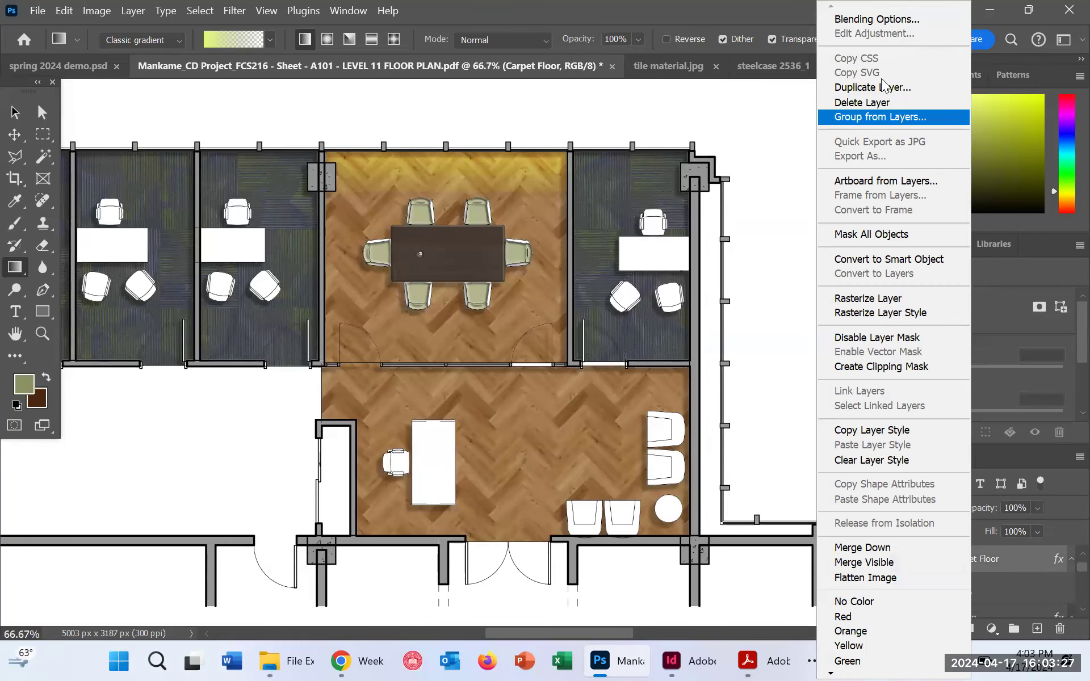
{"action": "left_click", "coordinate": [882, 19]}
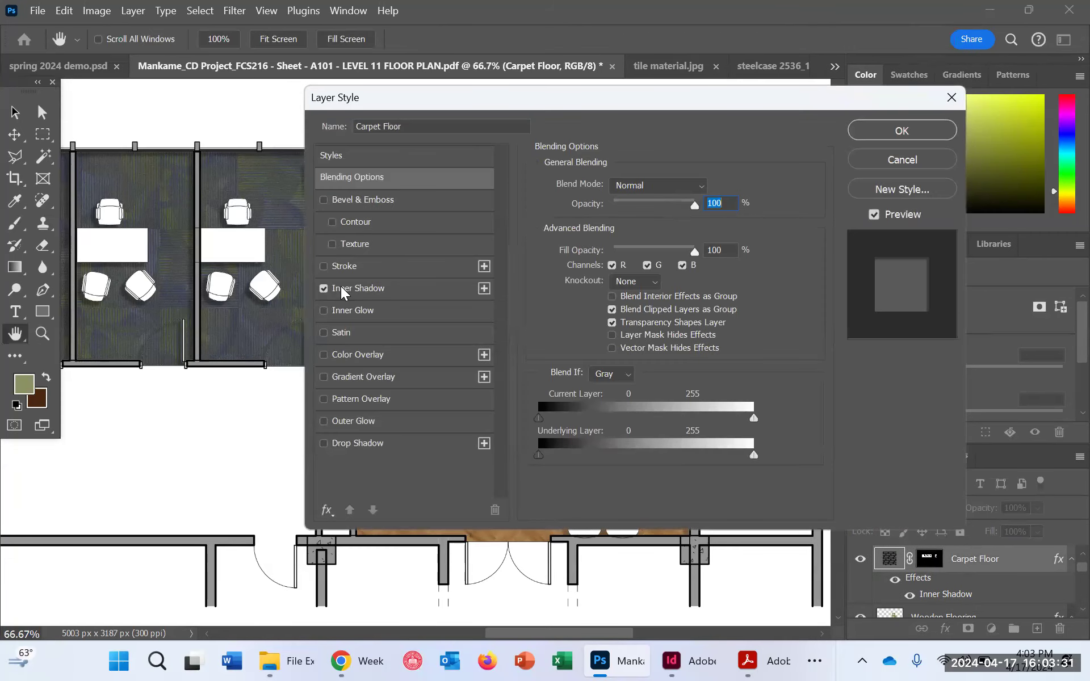
{"action": "left_click", "coordinate": [341, 288]}
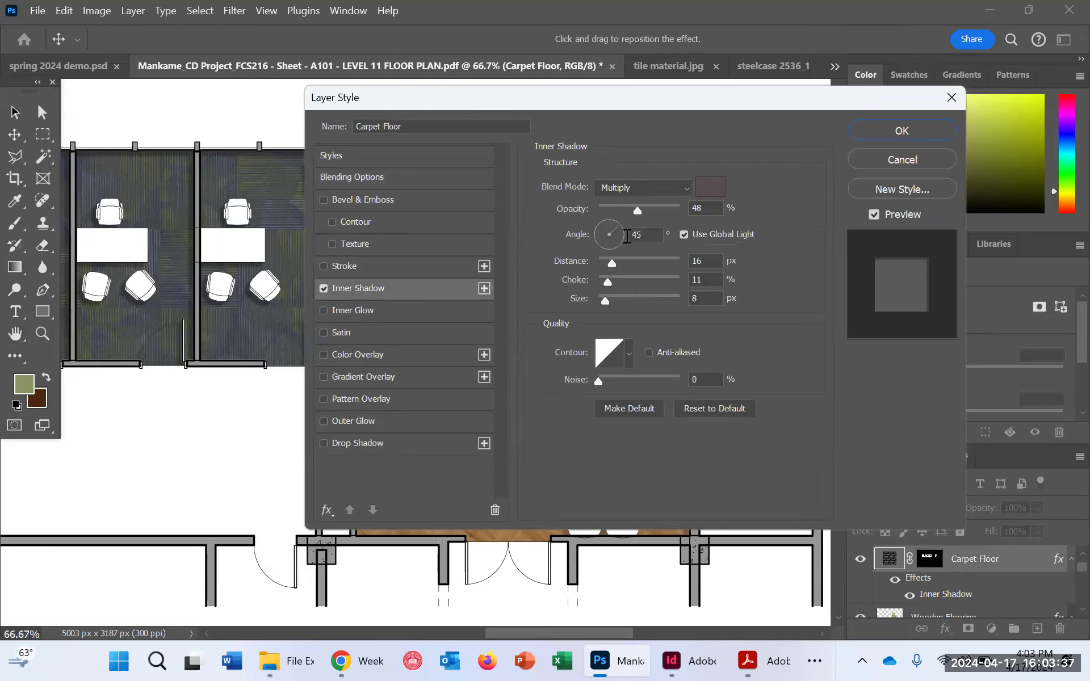
{"action": "left_click_drag", "start_coordinate": [645, 234], "coordinate": [632, 235]}
{"action": "type", "text": "1"}
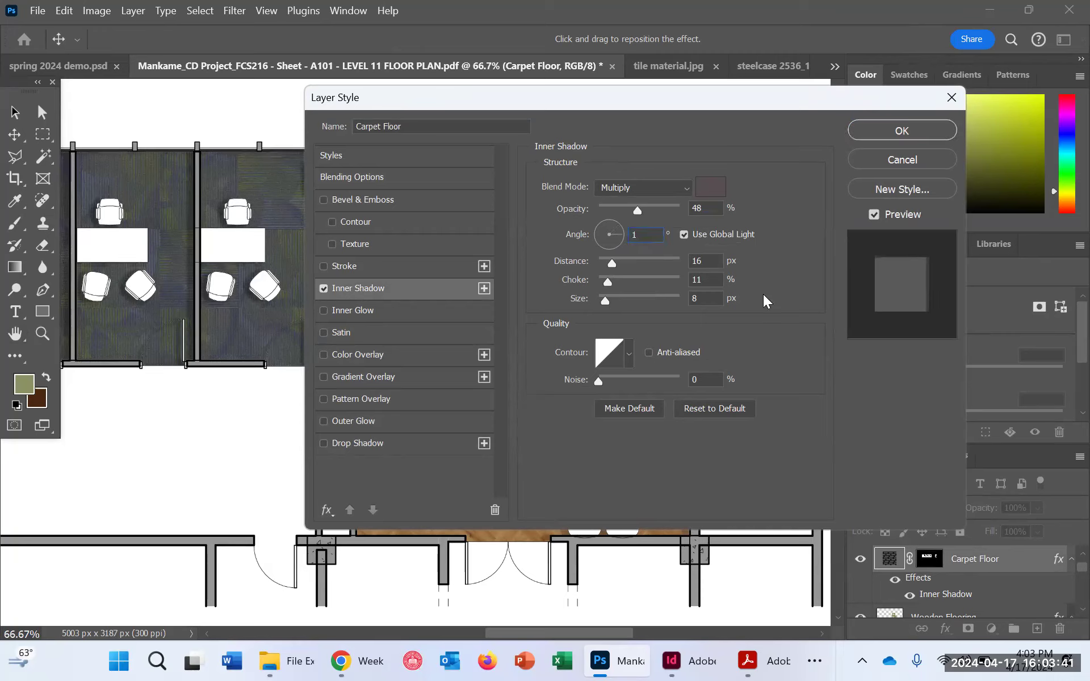
{"action": "type", "text": "35"}
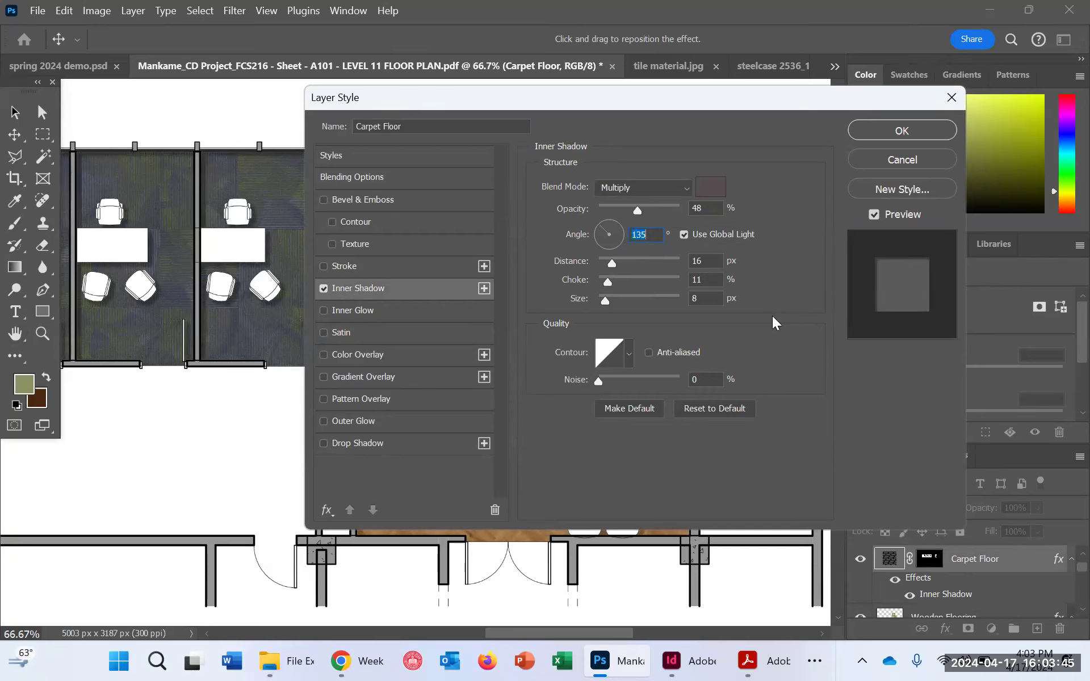
{"action": "left_click", "coordinate": [887, 126]}
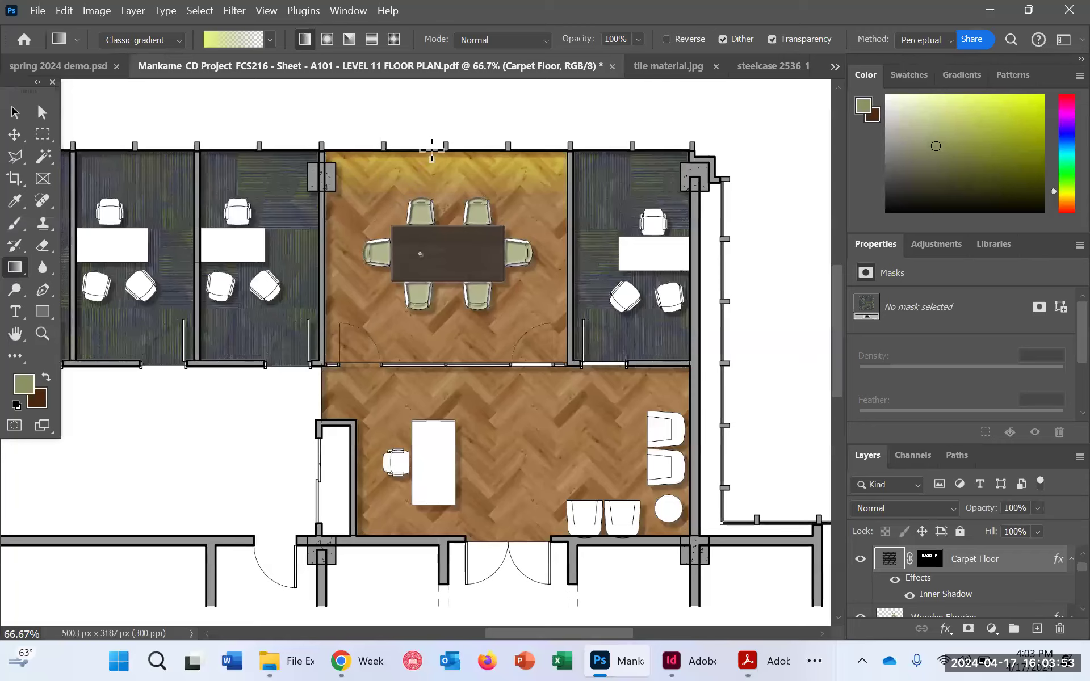
Step: Lower the opacity of the SUnkight layer to 53%
{"action": "scroll", "coordinate": [467, 170], "scroll_direction": "down", "scroll_amount": 4}
{"action": "scroll", "coordinate": [486, 217], "scroll_direction": "up", "scroll_amount": 2}
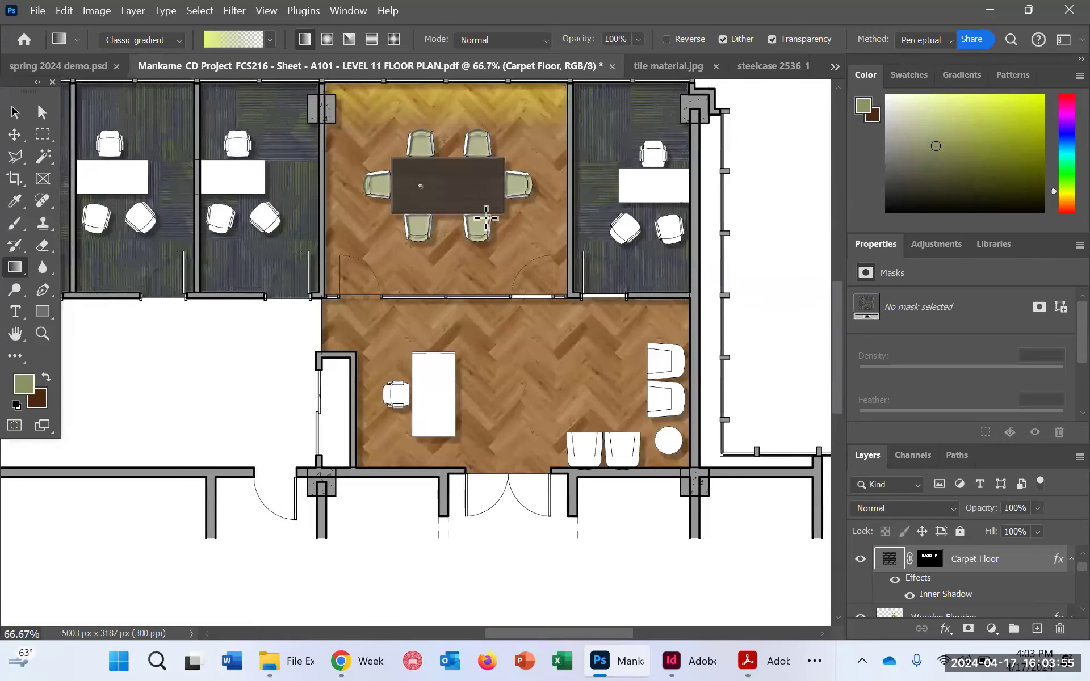
{"action": "key", "text": "ctrl+minus"}
{"action": "key", "text": "ctrl+minus"}
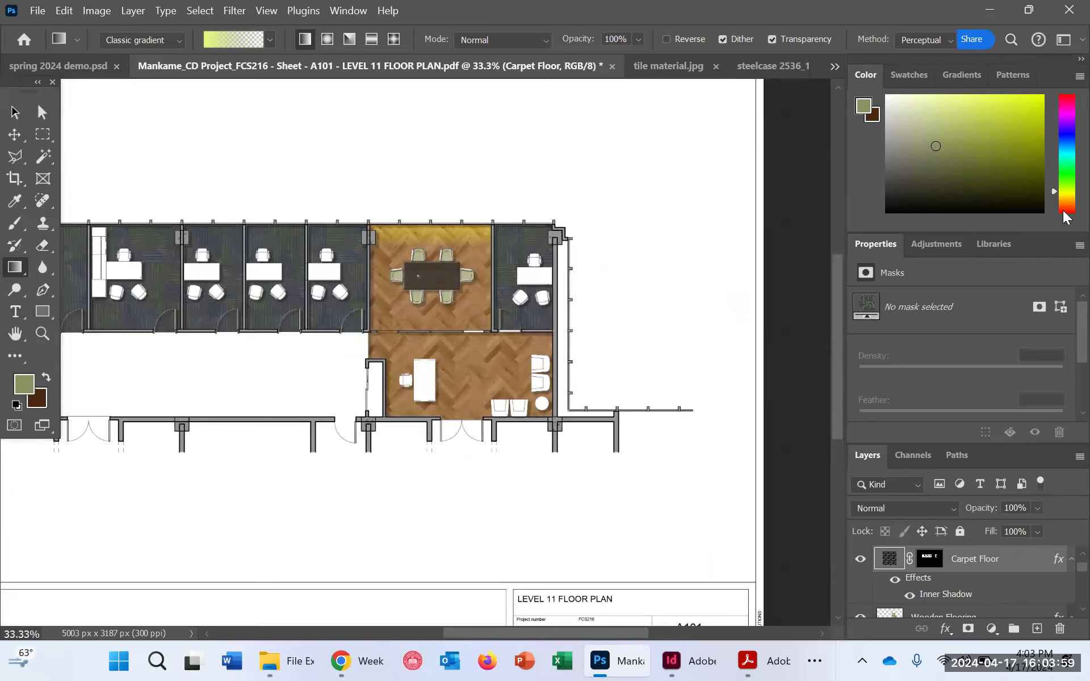
{"action": "key", "text": "ctrl+minus"}
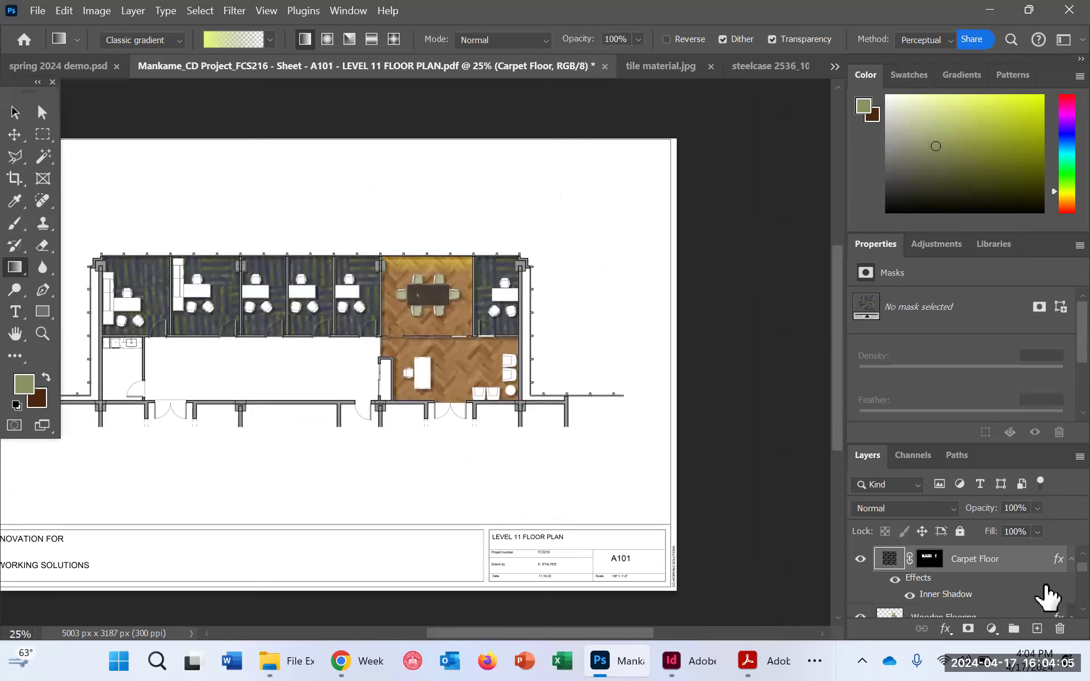
{"action": "scroll", "coordinate": [1007, 585], "scroll_direction": "up", "scroll_amount": 1}
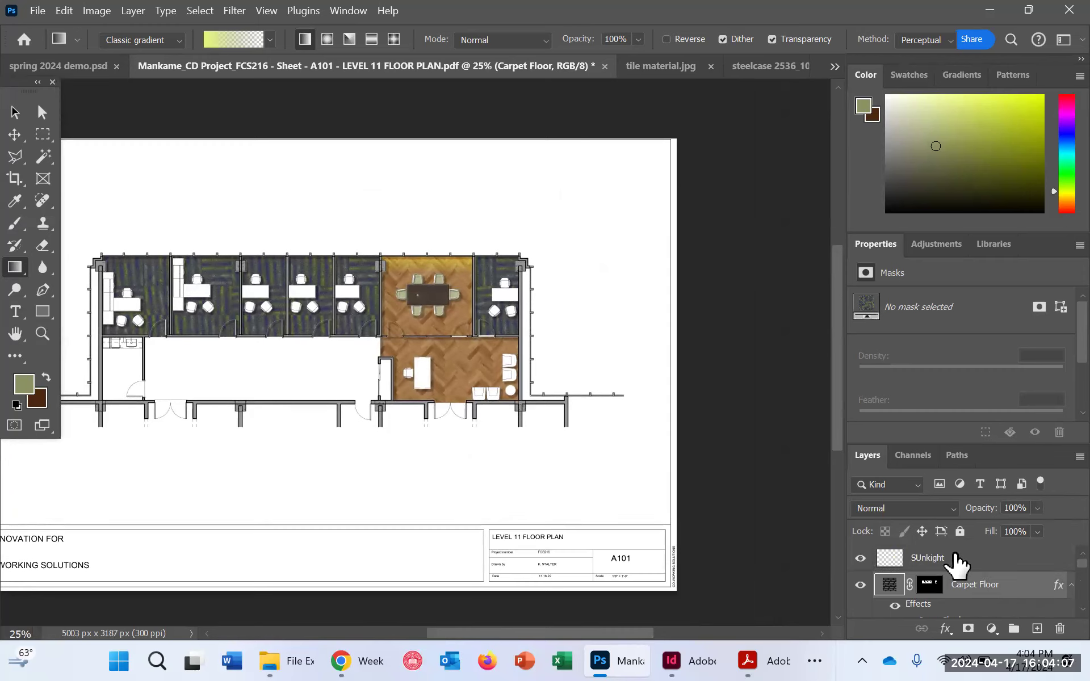
{"action": "left_click", "coordinate": [952, 562]}
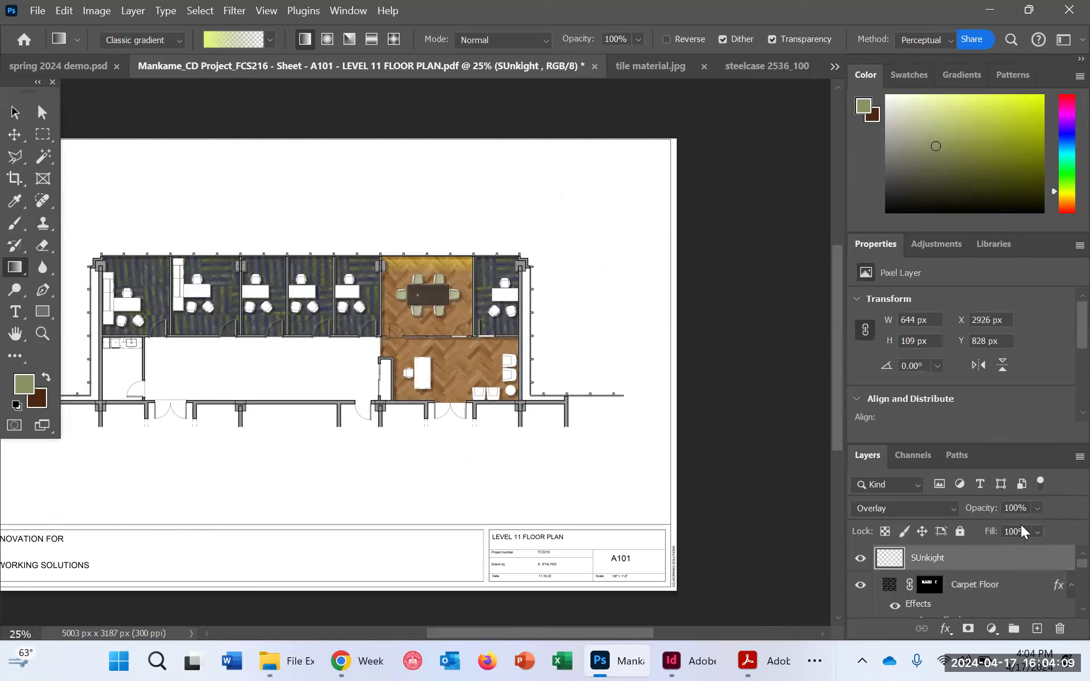
{"action": "left_click_drag", "start_coordinate": [1037, 508], "coordinate": [1032, 532]}
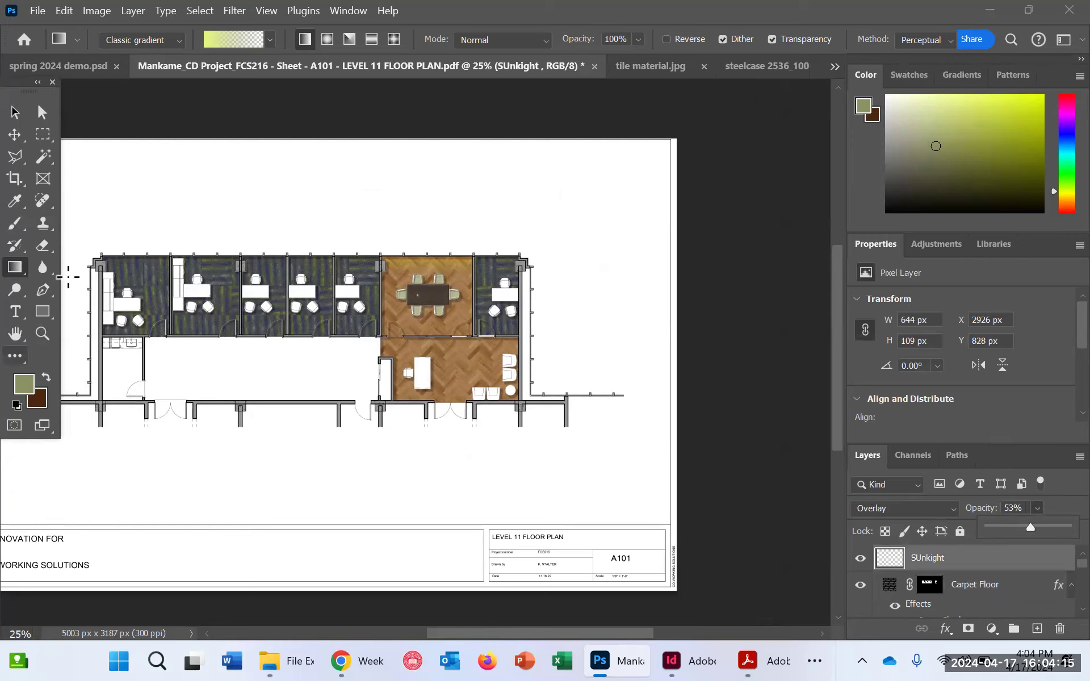
Step: Customize the toolbar so the Crop Tool has its own slot ahead of the Path Selection Tool
{"action": "left_click_drag", "start_coordinate": [15, 178], "coordinate": [74, 210]}
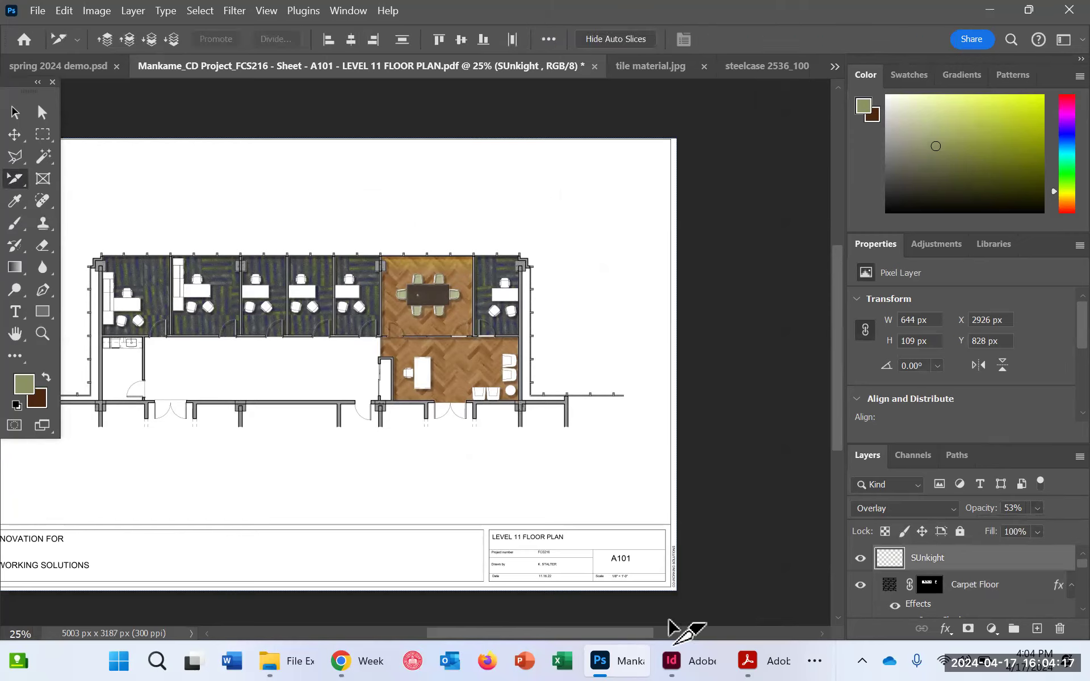
{"action": "left_click_drag", "start_coordinate": [572, 636], "coordinate": [543, 637]}
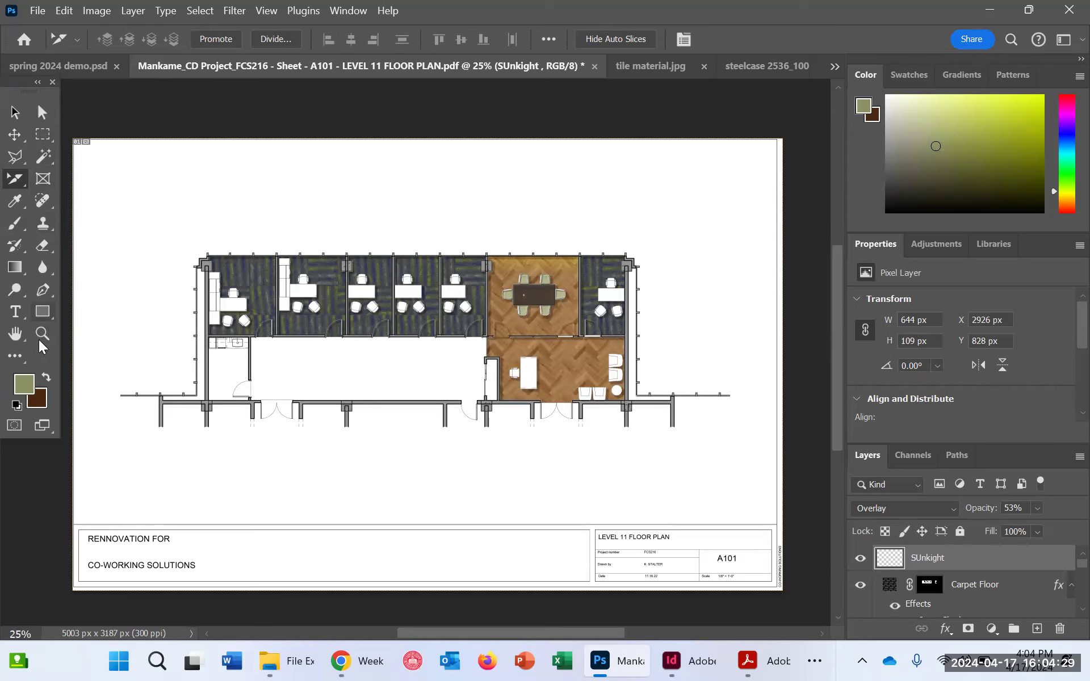
{"action": "left_click", "coordinate": [11, 358]}
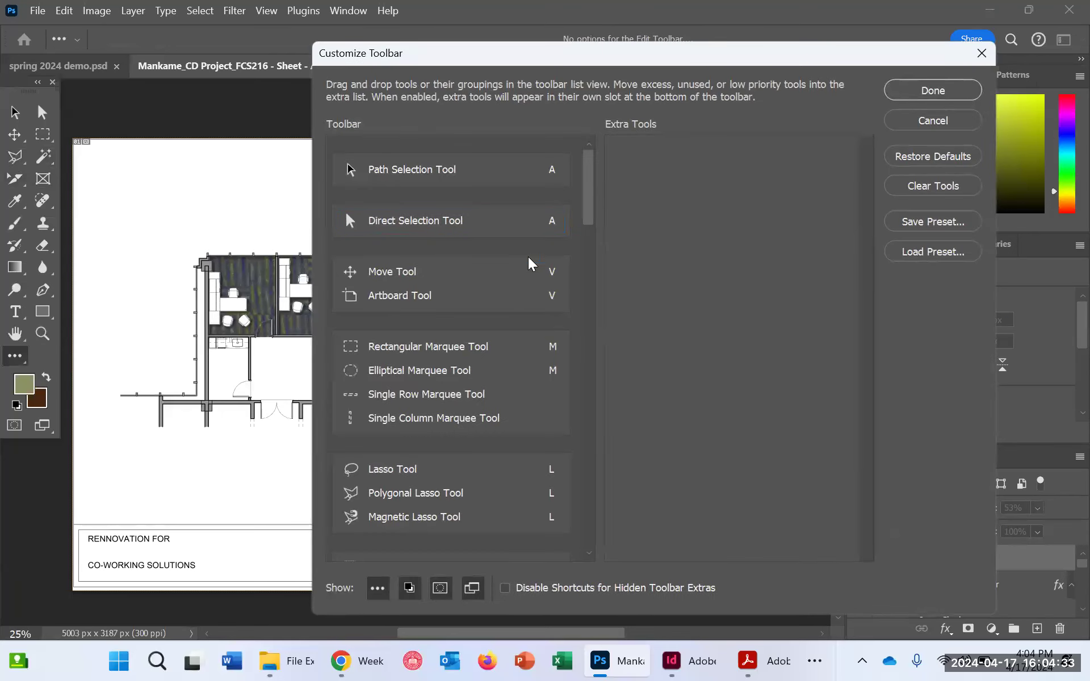
{"action": "scroll", "coordinate": [418, 304], "scroll_direction": "down", "scroll_amount": 4}
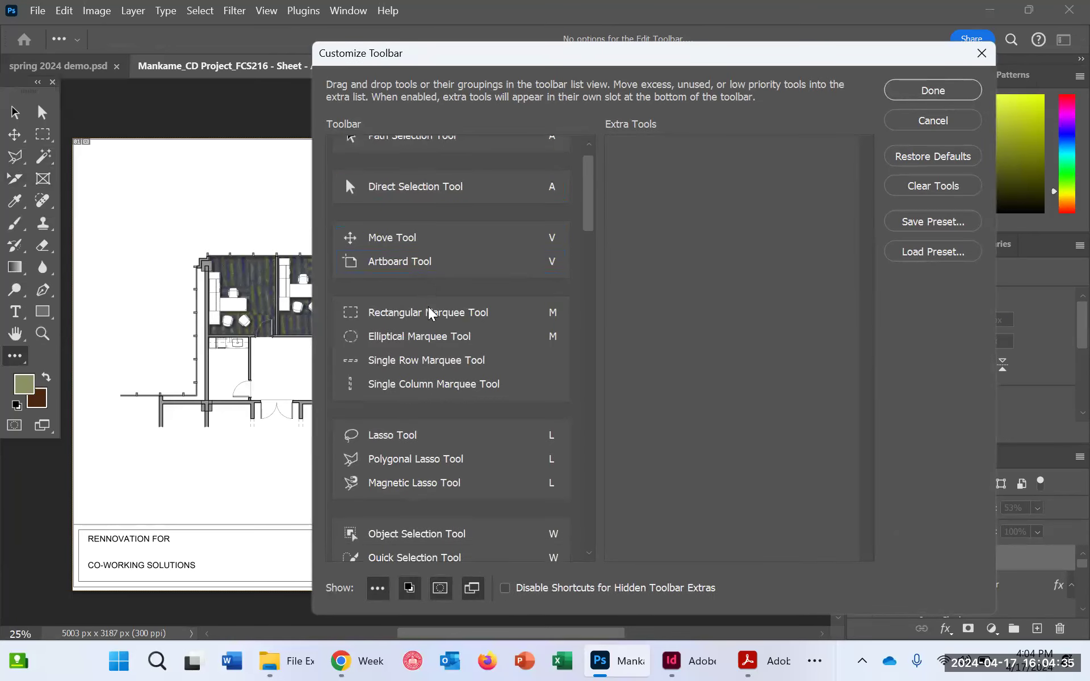
{"action": "scroll", "coordinate": [531, 330], "scroll_direction": "down", "scroll_amount": 2}
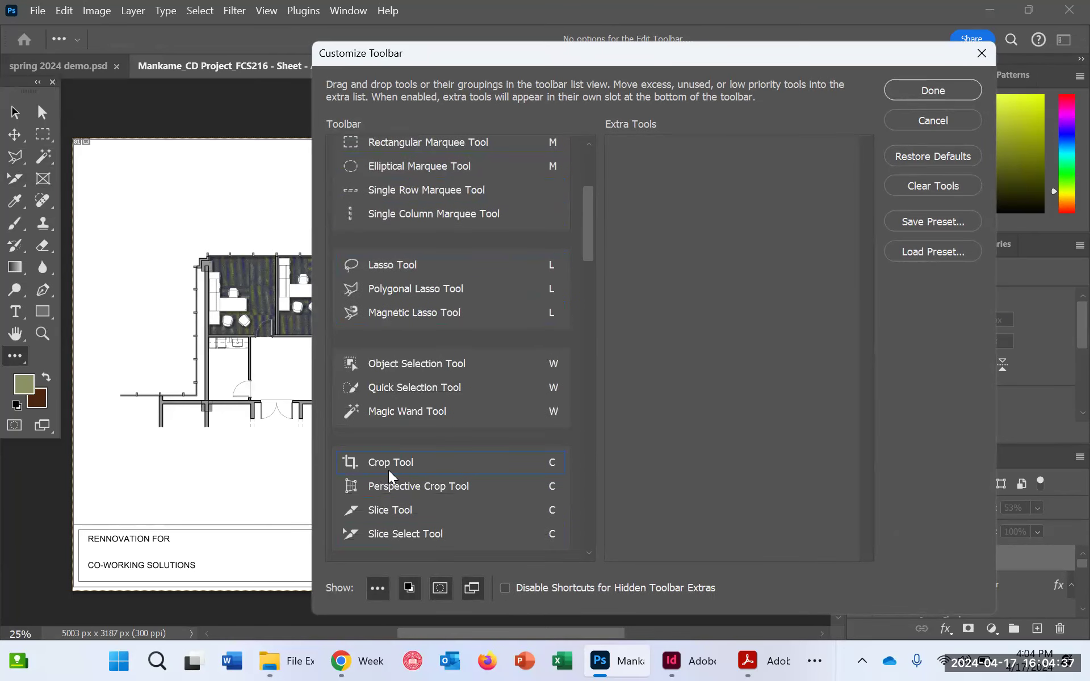
{"action": "left_click_drag", "start_coordinate": [389, 471], "coordinate": [423, 149]}
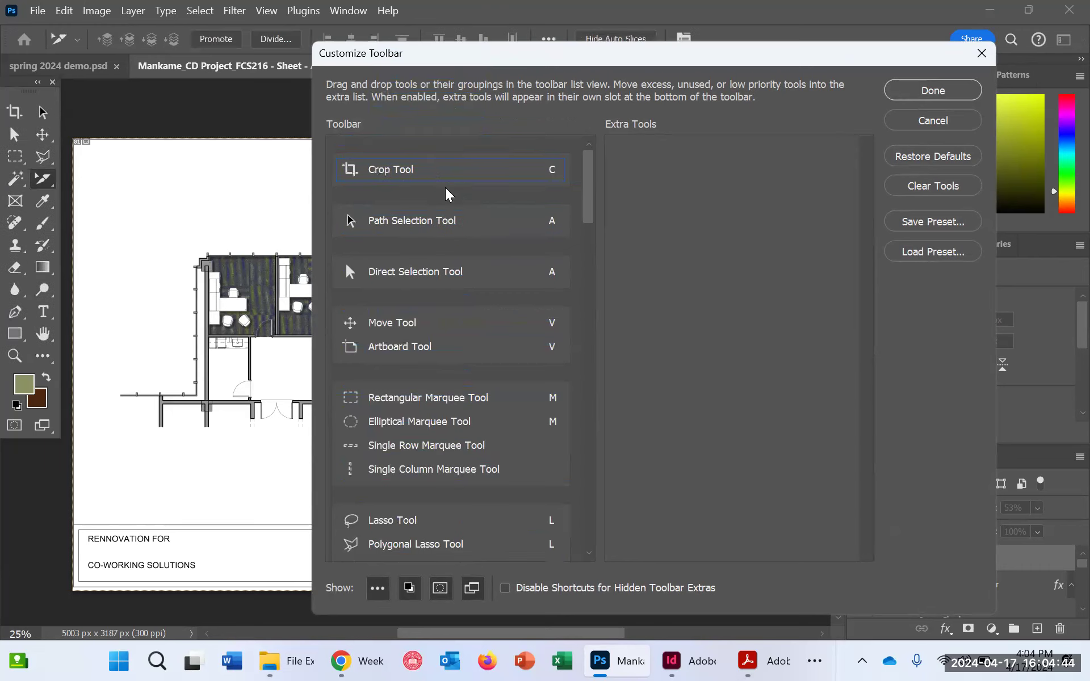
{"action": "left_click", "coordinate": [931, 91]}
Step: Crop the canvas closely around the floor plan to about 3755 x 1699 px, cutting off the title block and sheet border
{"action": "left_click", "coordinate": [16, 112]}
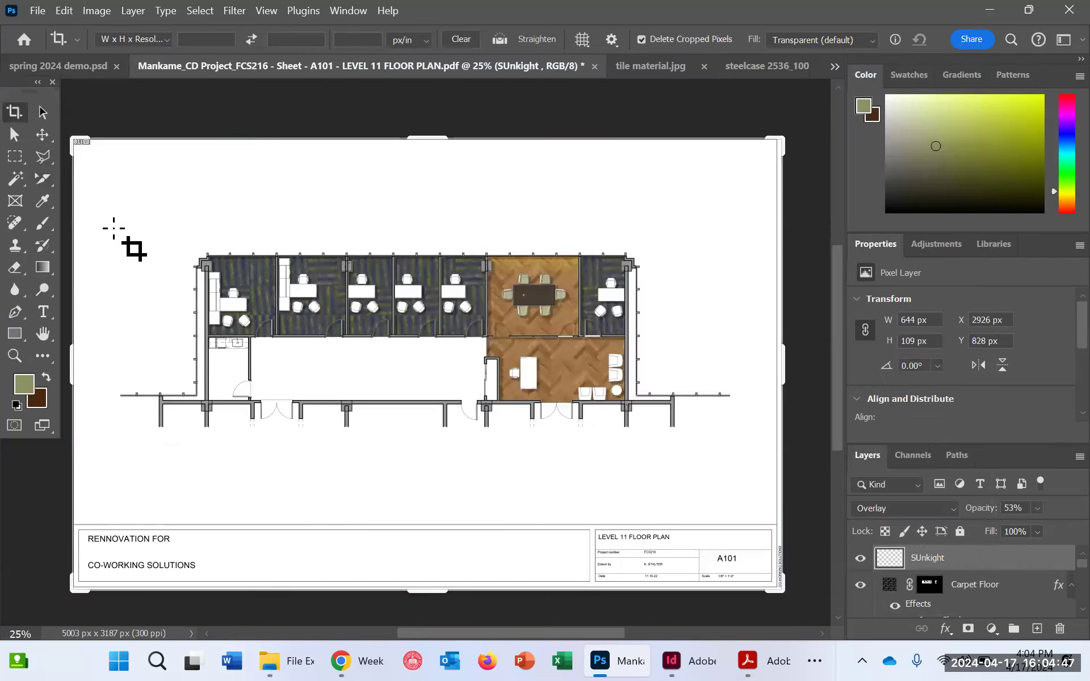
{"action": "left_click_drag", "start_coordinate": [71, 351], "coordinate": [114, 355]}
{"action": "left_click_drag", "start_coordinate": [429, 591], "coordinate": [450, 523]}
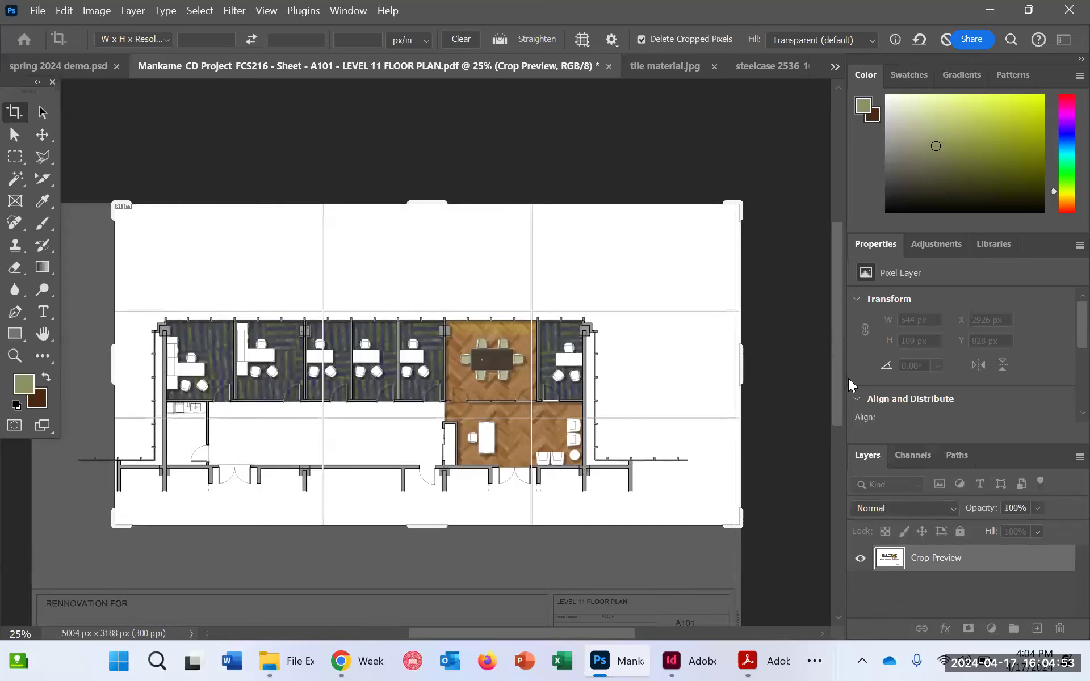
{"action": "left_click_drag", "start_coordinate": [742, 354], "coordinate": [697, 383]}
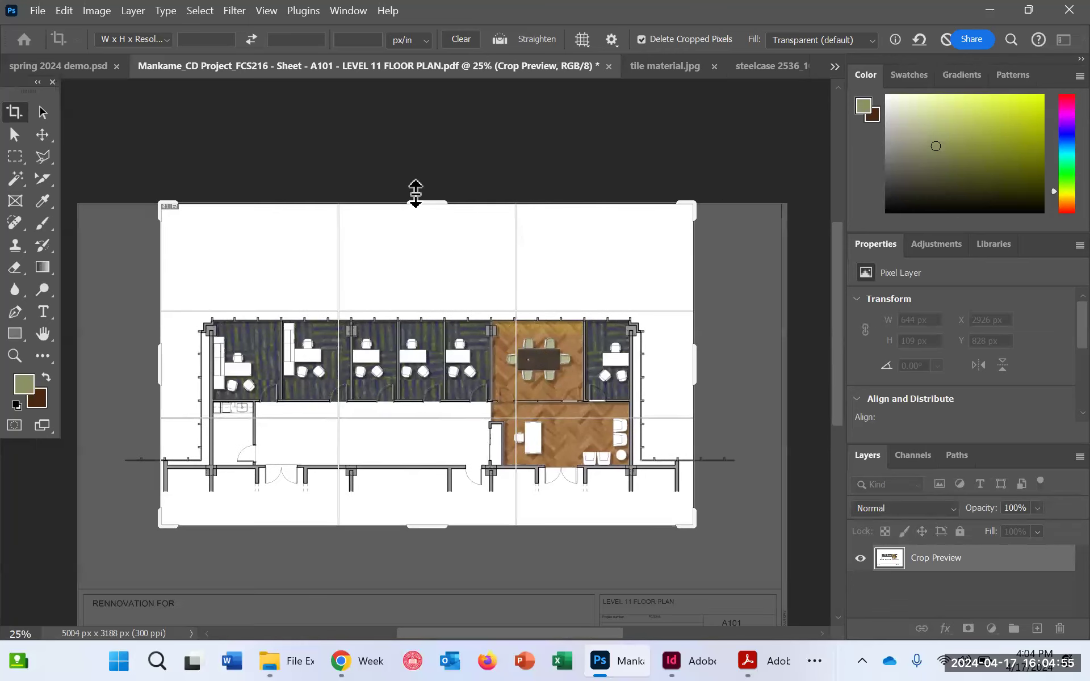
{"action": "left_click_drag", "start_coordinate": [425, 203], "coordinate": [431, 247]}
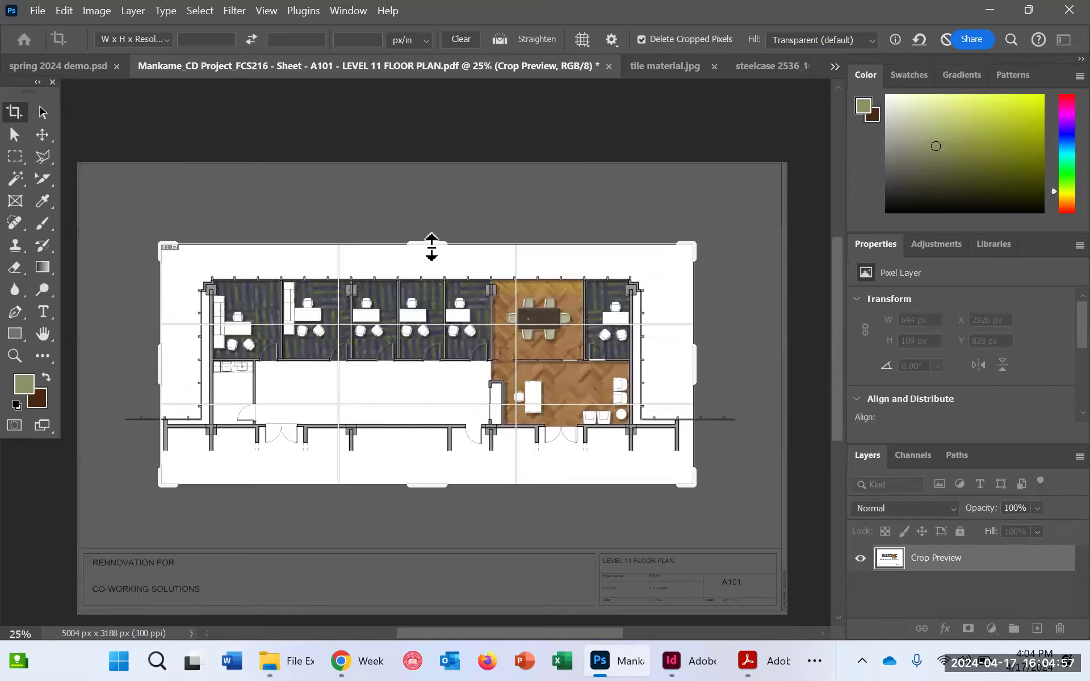
{"action": "key", "text": "Return"}
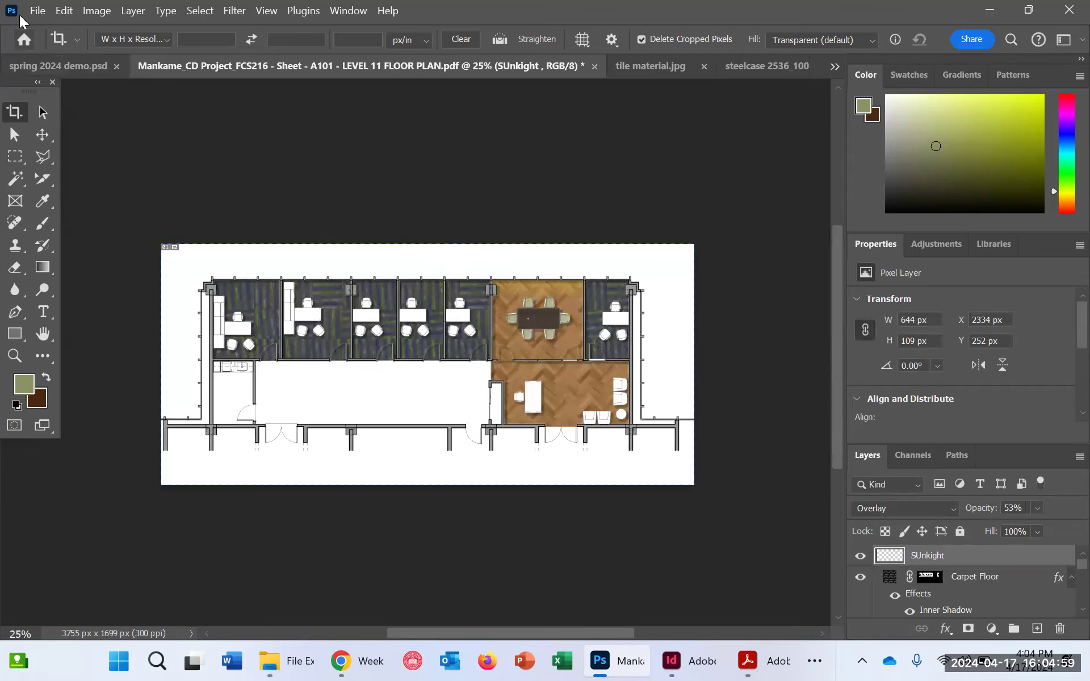
Step: Save the document as a Photoshop file named "floor plan" in the Revit Floor plan folder, with Maximize Compatibility on
{"action": "left_click", "coordinate": [37, 13]}
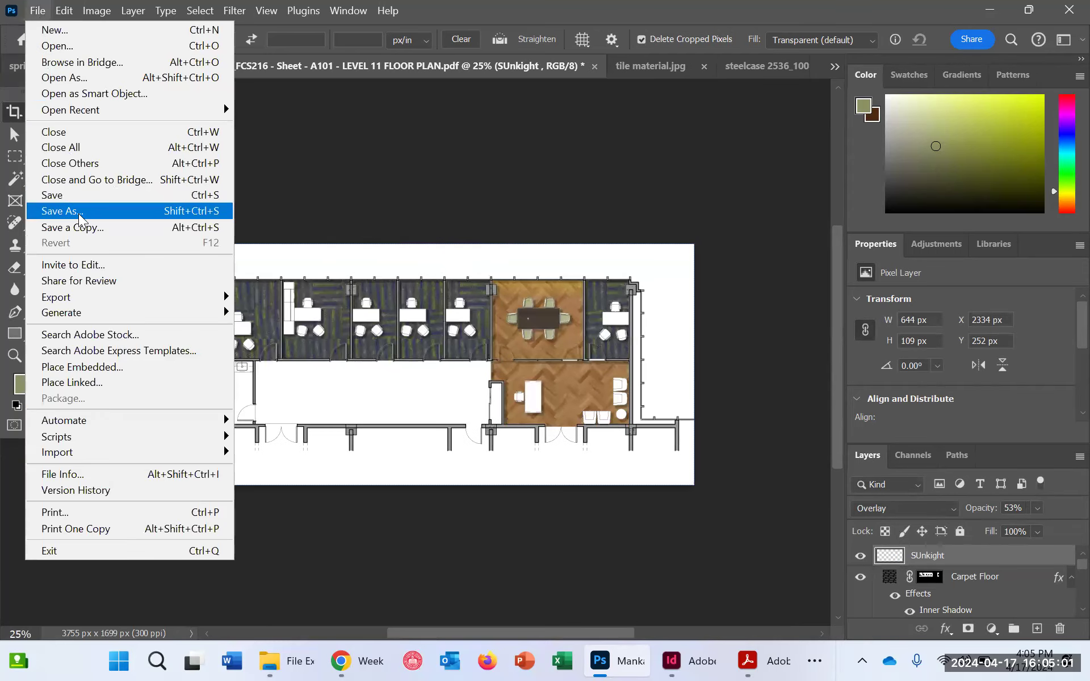
{"action": "left_click", "coordinate": [79, 214]}
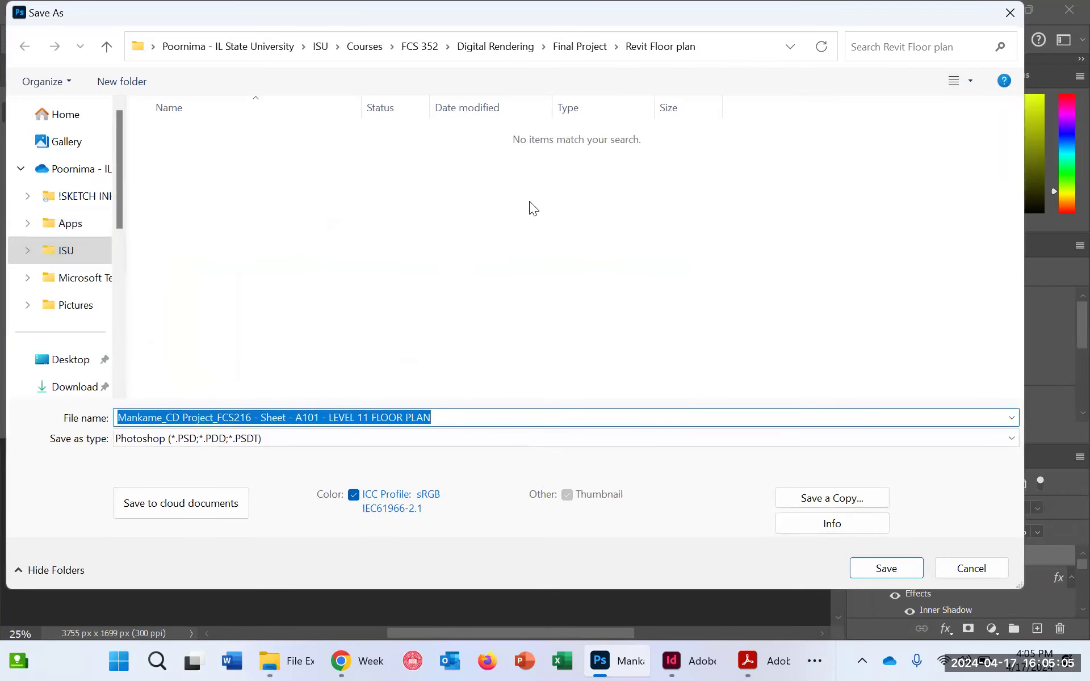
{"action": "type", "text": "floor plan"}
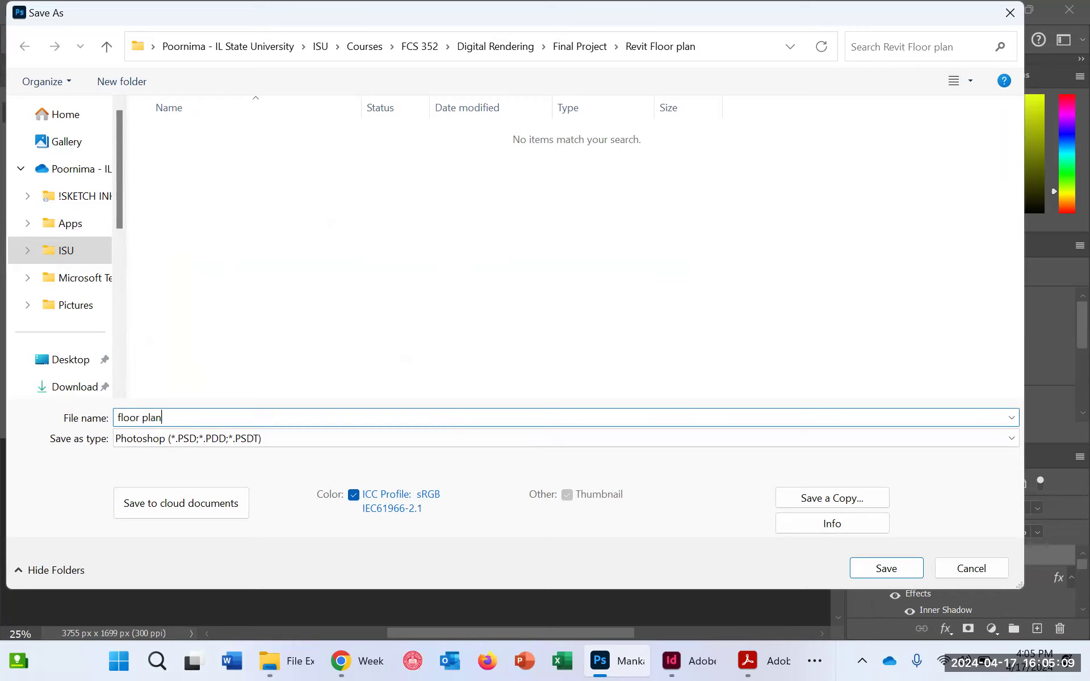
{"action": "left_click", "coordinate": [886, 559]}
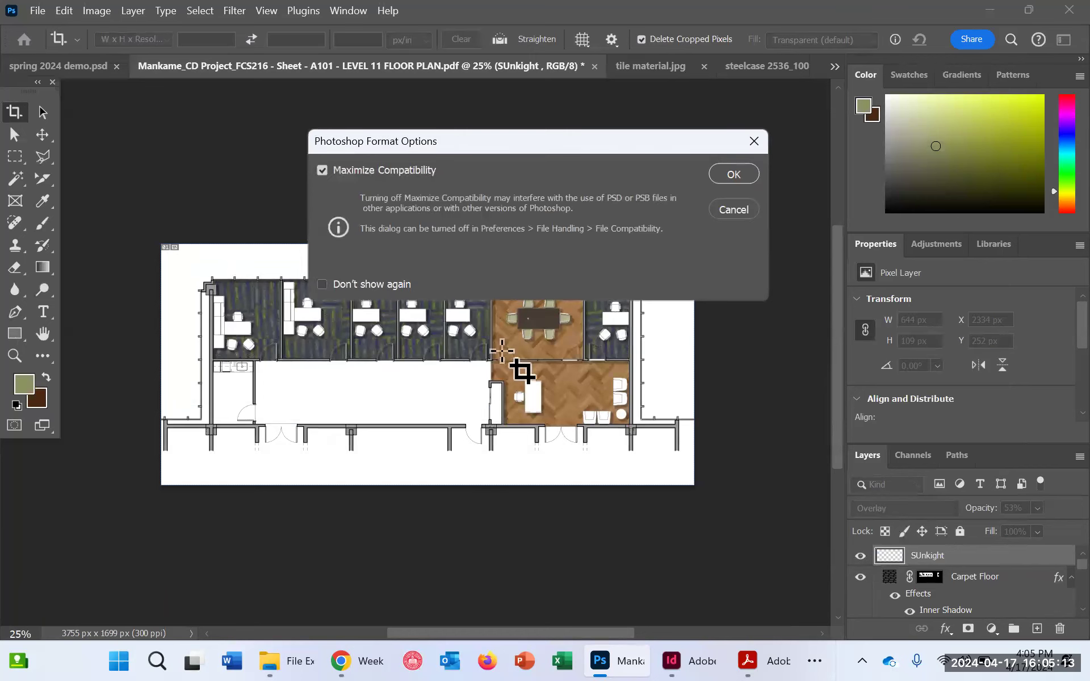
{"action": "left_click", "coordinate": [737, 177]}
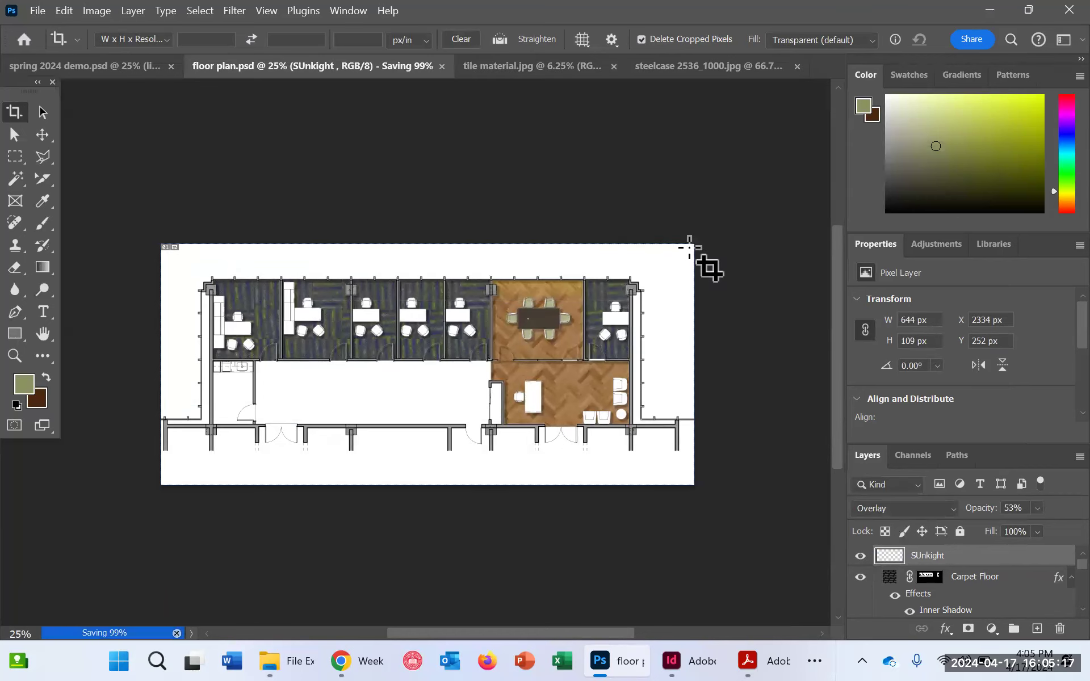
Step: Switch to InDesign and start a new print document with the Tabloid preset
{"action": "left_click", "coordinate": [709, 660]}
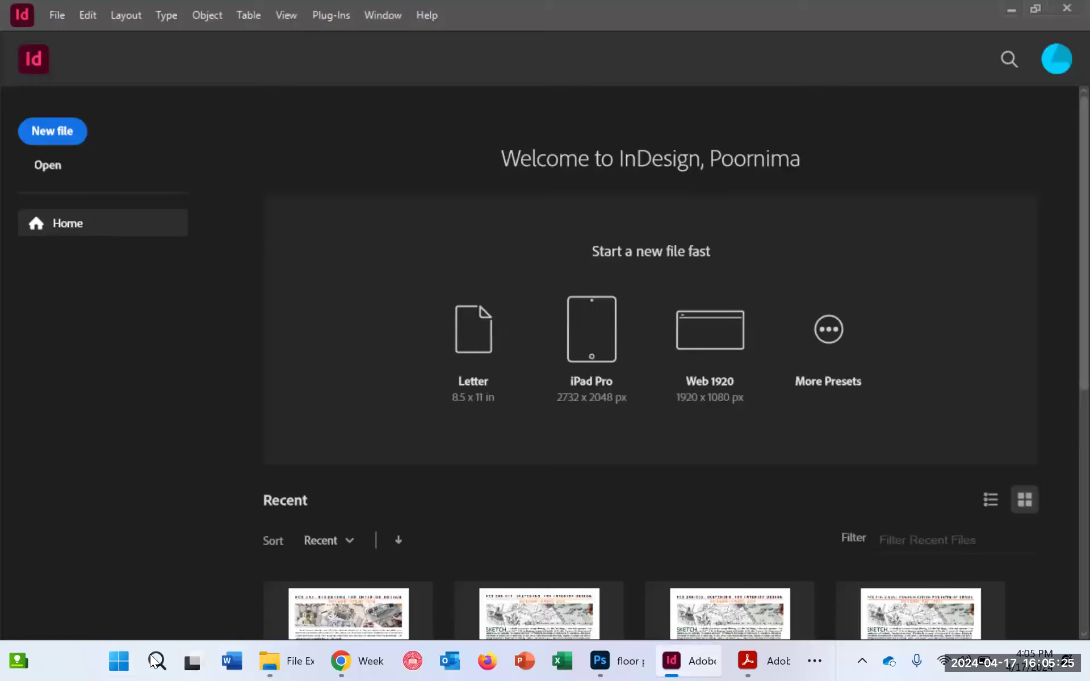
{"action": "left_click", "coordinate": [60, 17]}
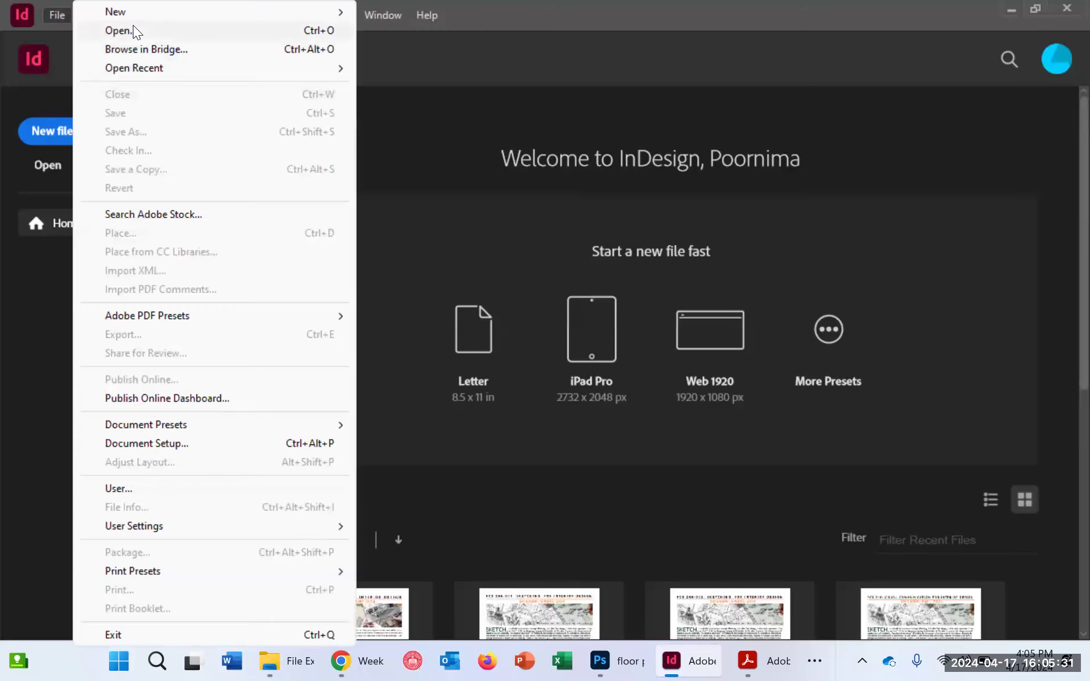
{"action": "mouse_move", "coordinate": [133, 12]}
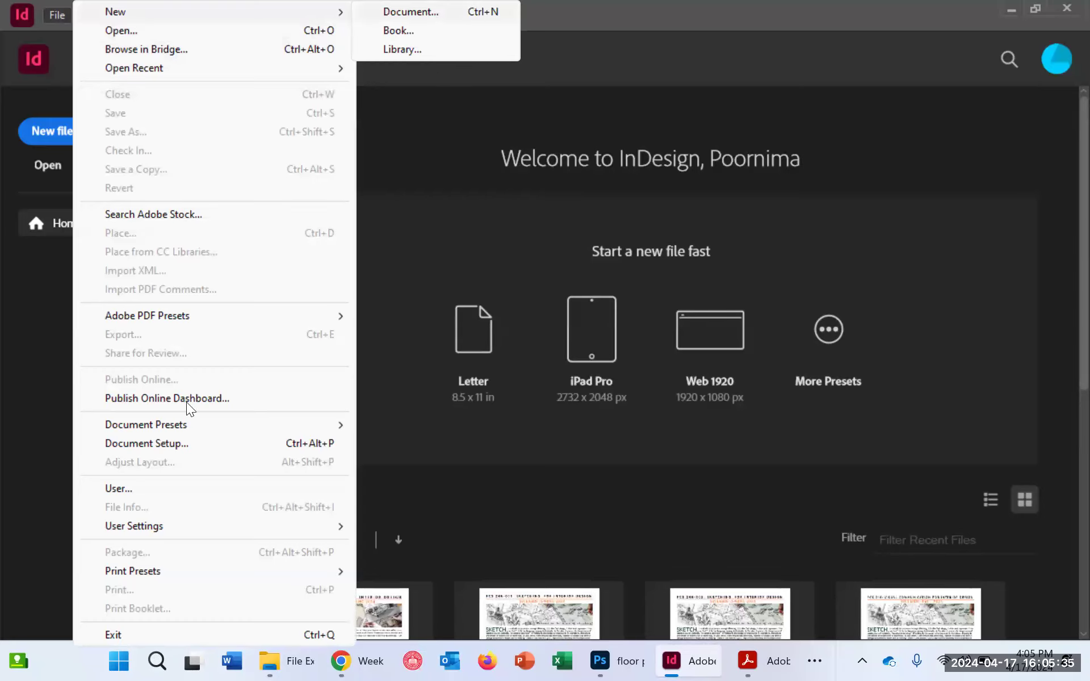
{"action": "key", "text": "ctrl+n"}
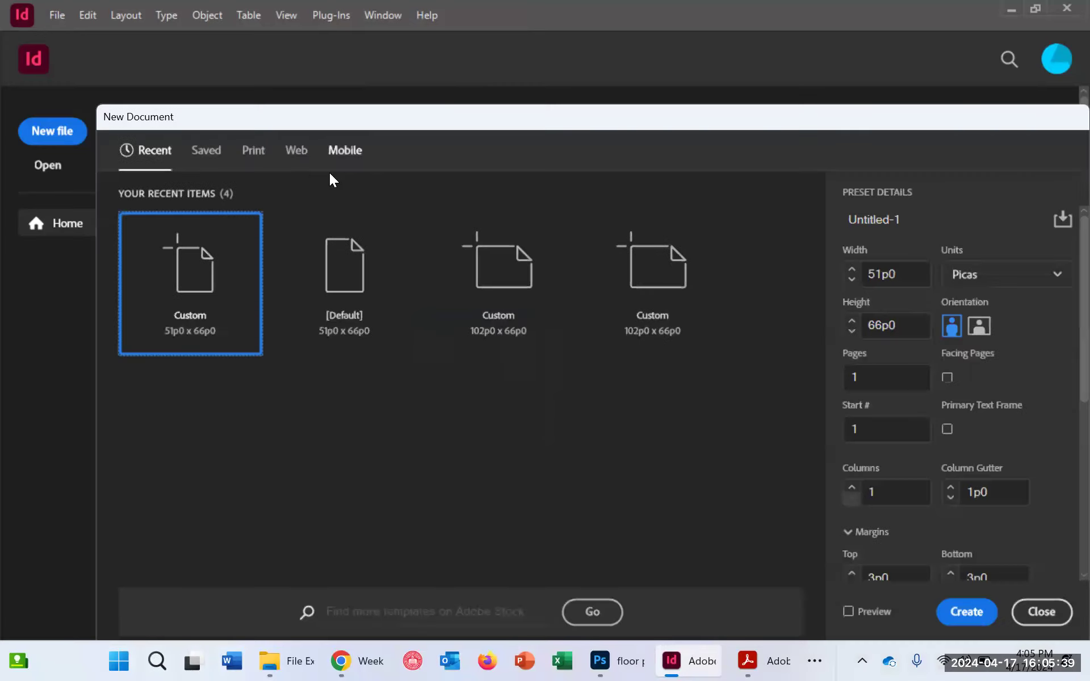
{"action": "left_click", "coordinate": [255, 158]}
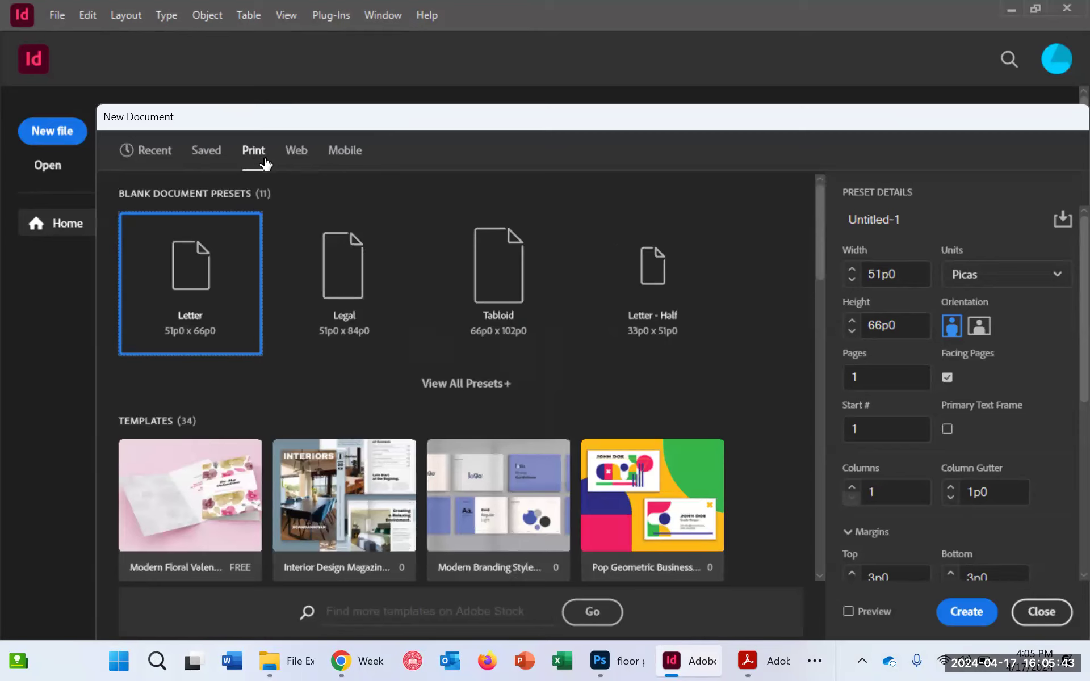
{"action": "left_click", "coordinate": [499, 274]}
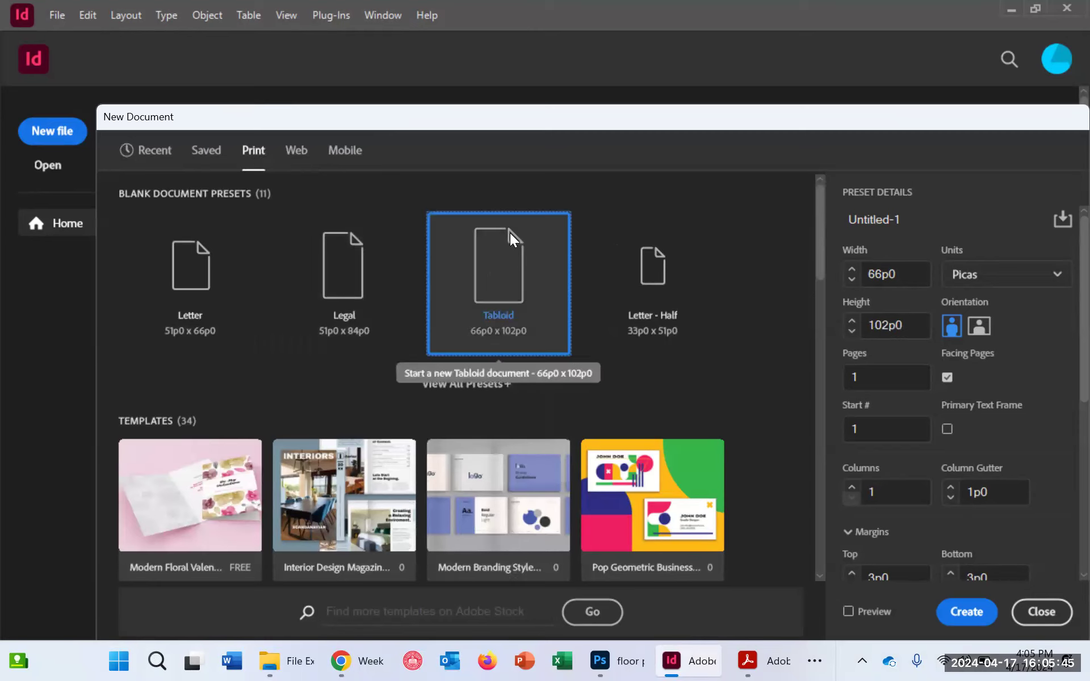